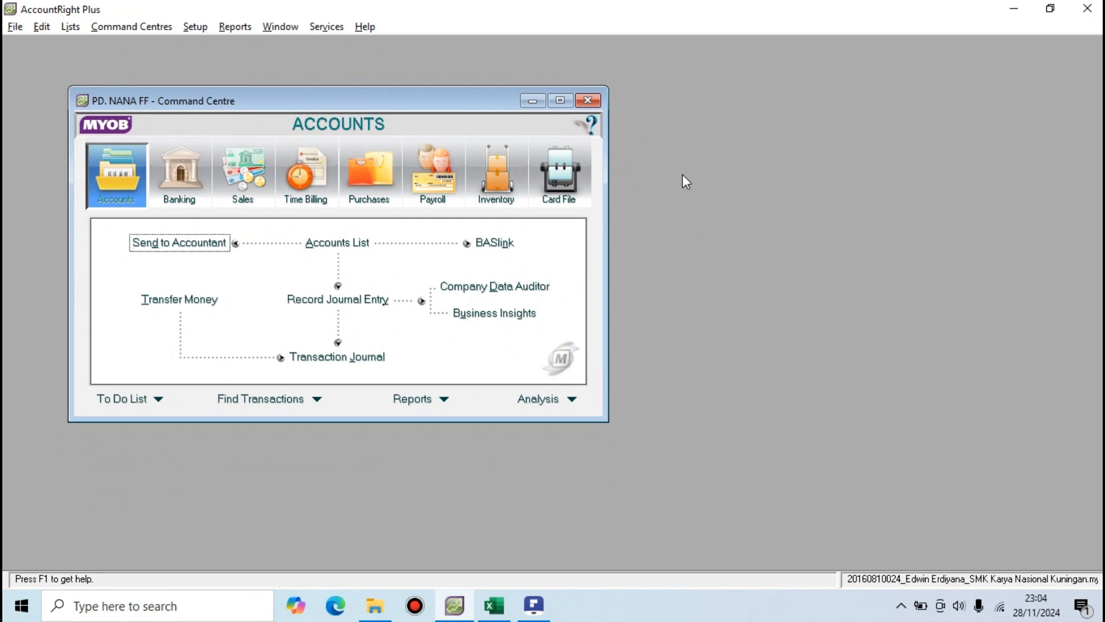
Switch to the exam PDF and read the general and specific instructions, accounting policies and assessment criteria.
key(alt+Tab)
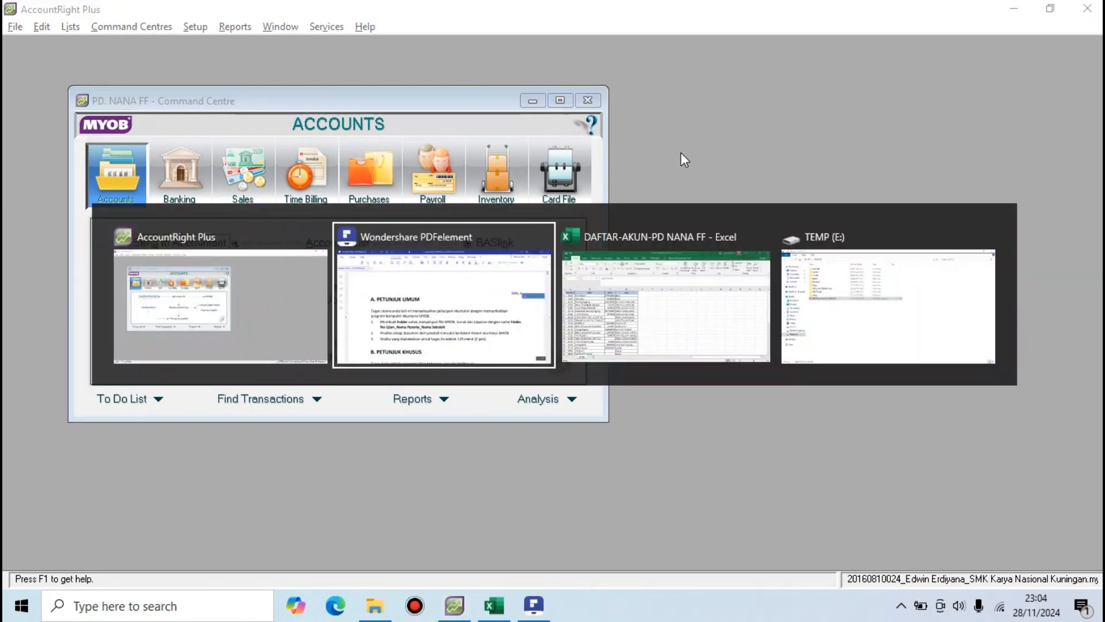
scroll(501, 234, down, 4)
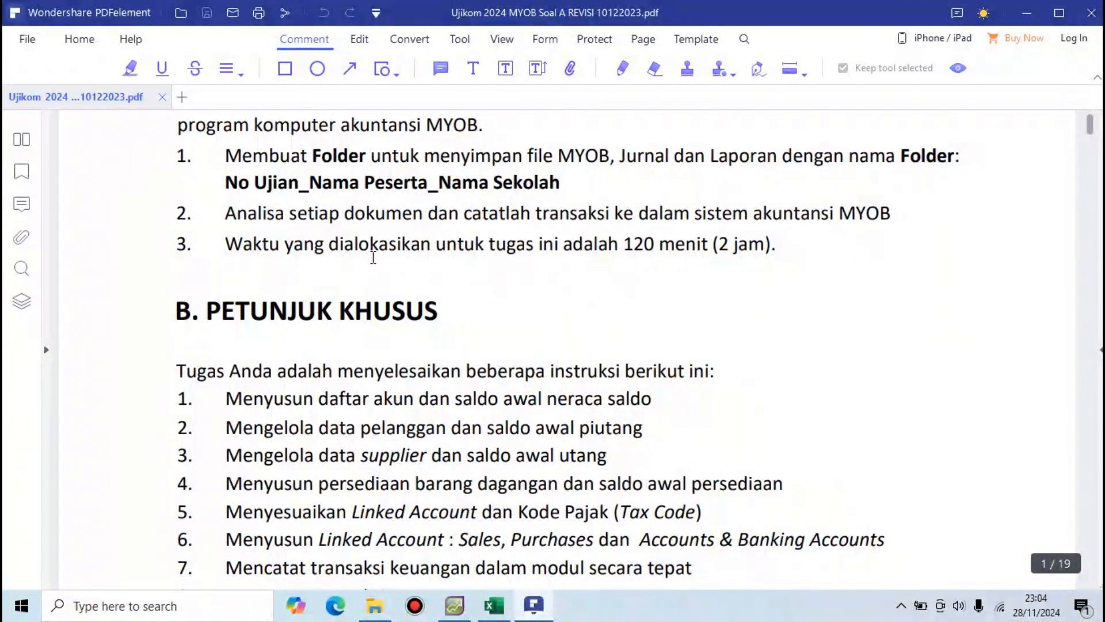
scroll(377, 339, down, 1)
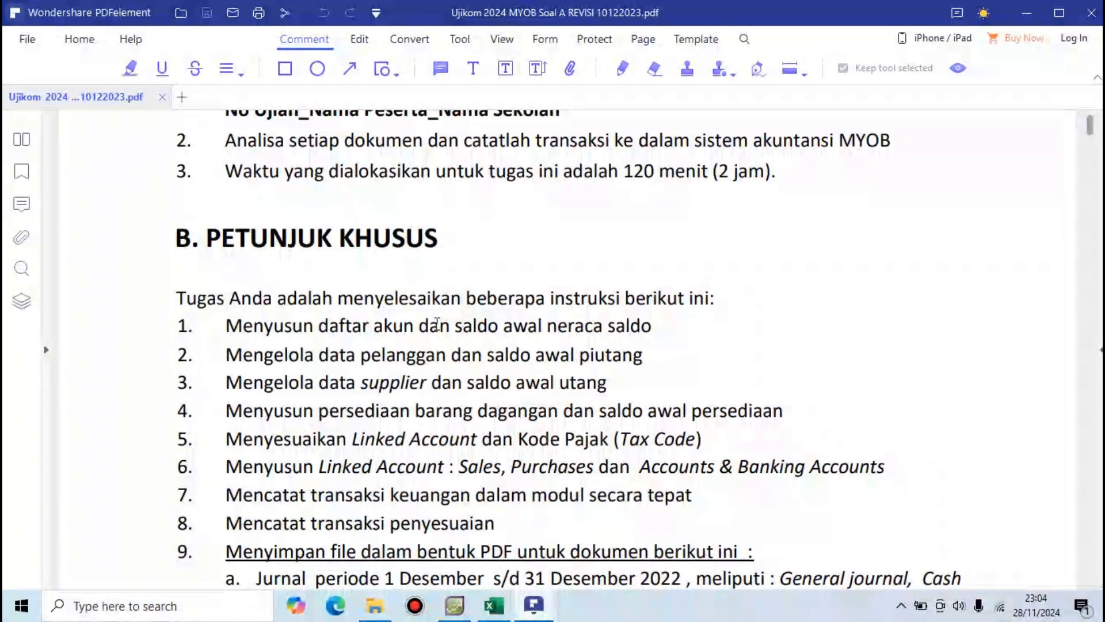
scroll(605, 325, down, 8)
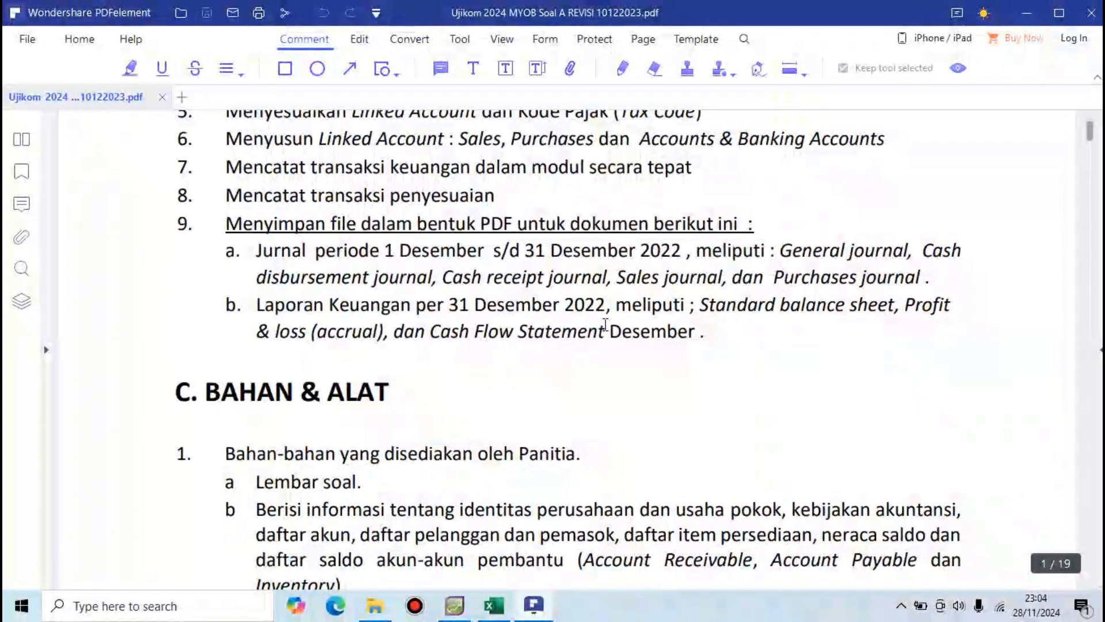
scroll(605, 325, down, 7)
scroll(605, 325, down, 17)
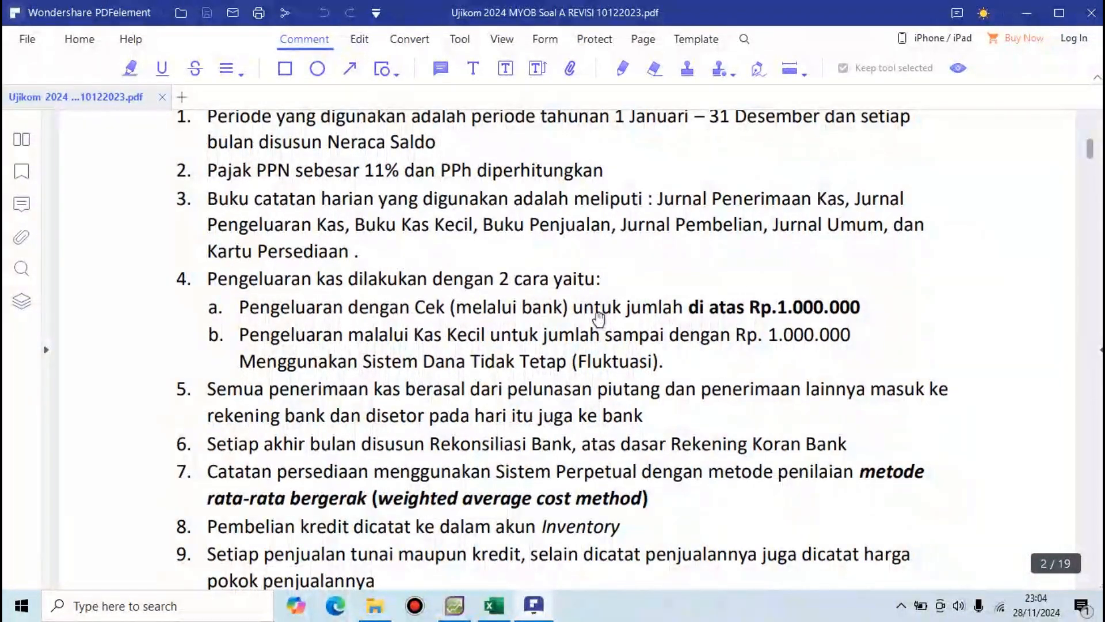
scroll(580, 313, down, 4)
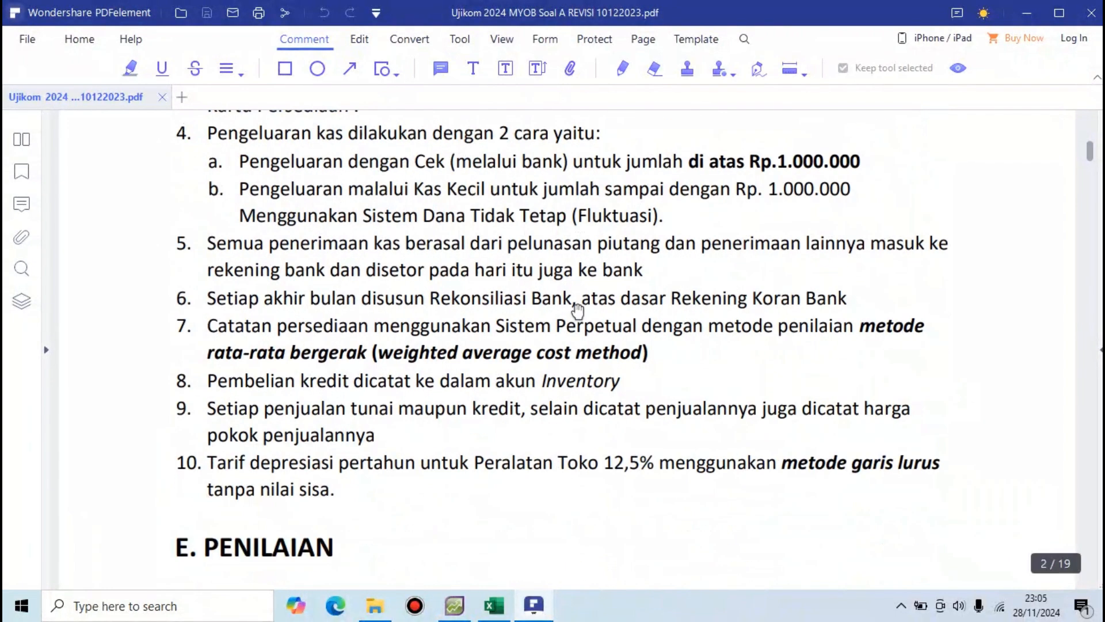
scroll(578, 311, down, 2)
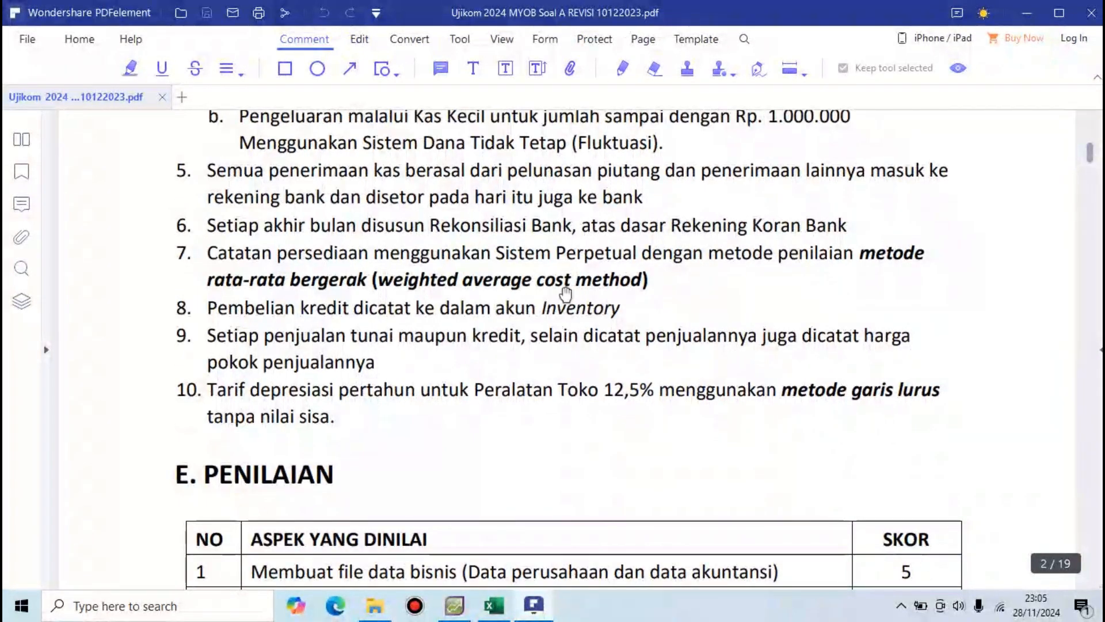
scroll(566, 294, down, 4)
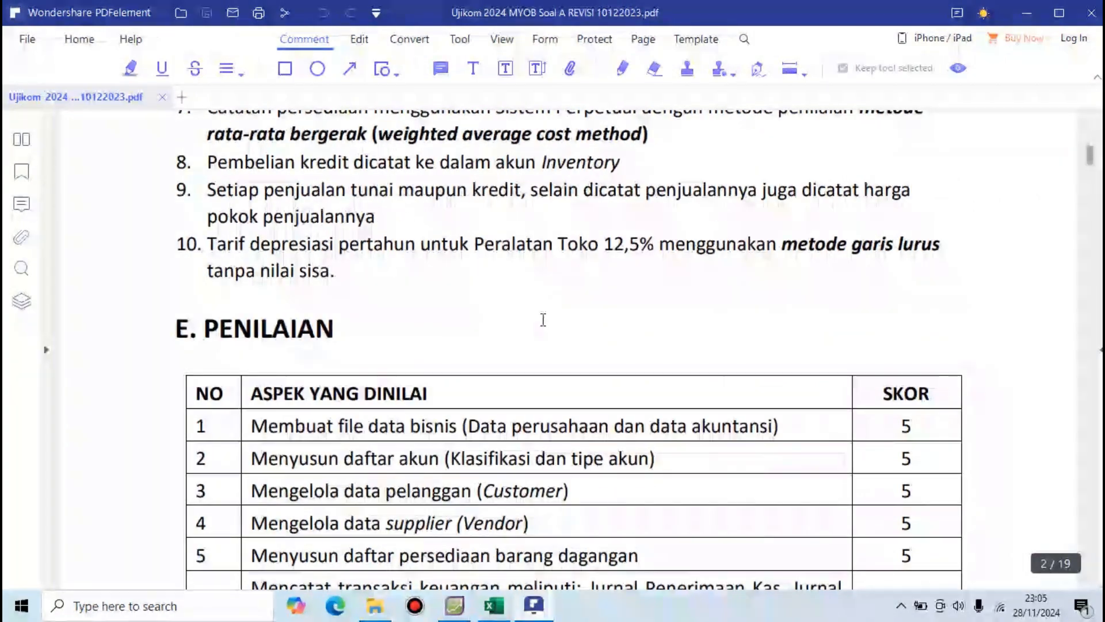
scroll(543, 320, down, 3)
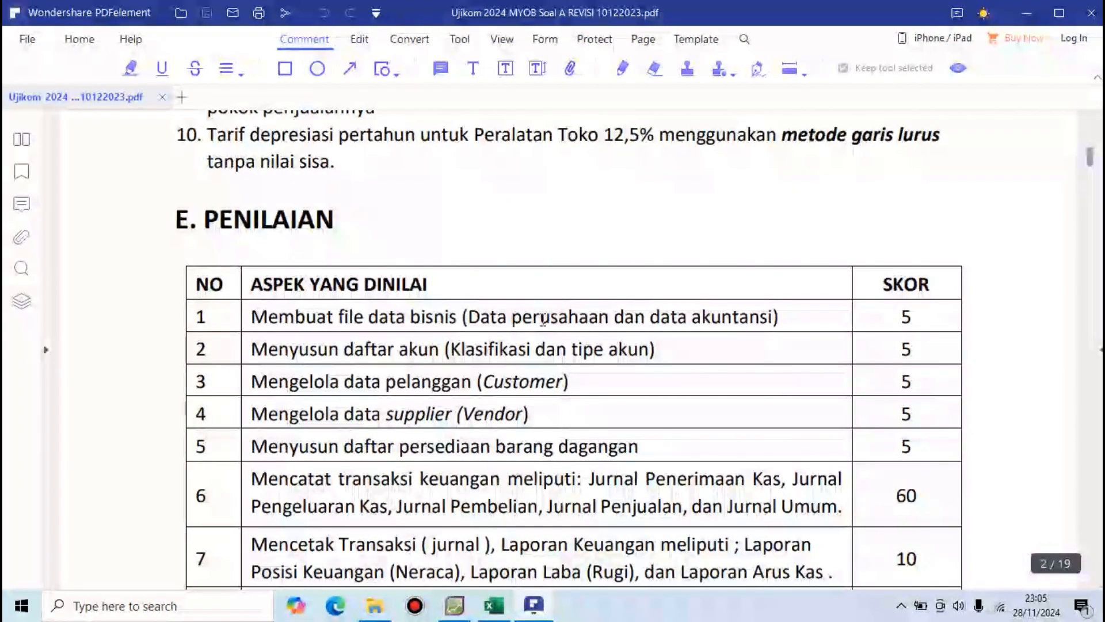
Review the company profile, customer and supplier lists, merchandise inventory and 30 Nov 2022 trial balance in the PDF.
scroll(543, 320, down, 5)
scroll(543, 320, down, 20)
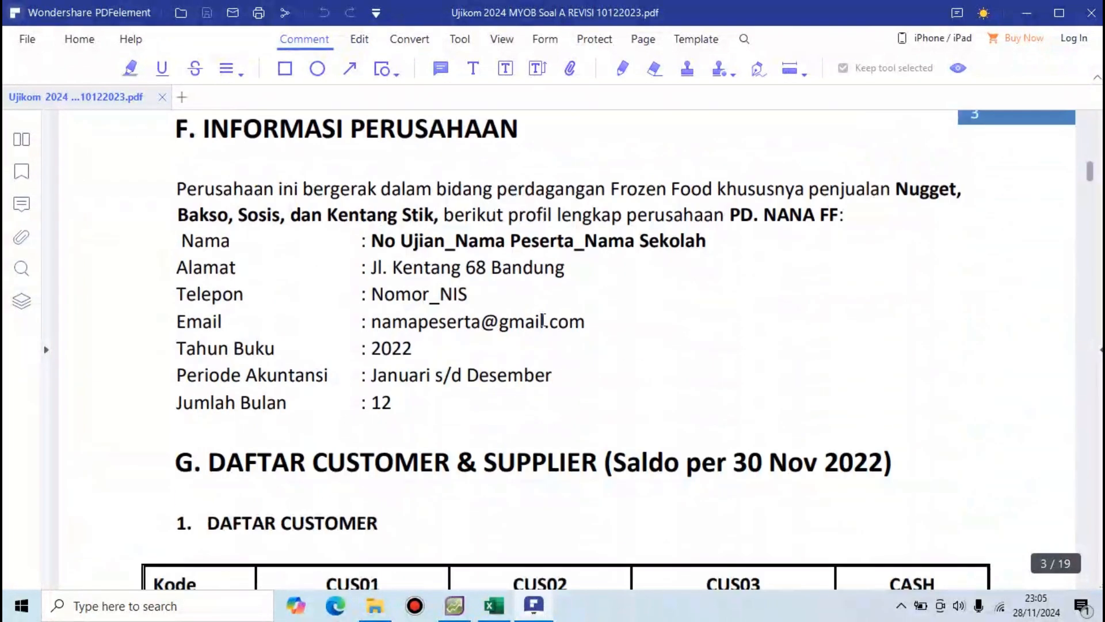
scroll(545, 328, down, 12)
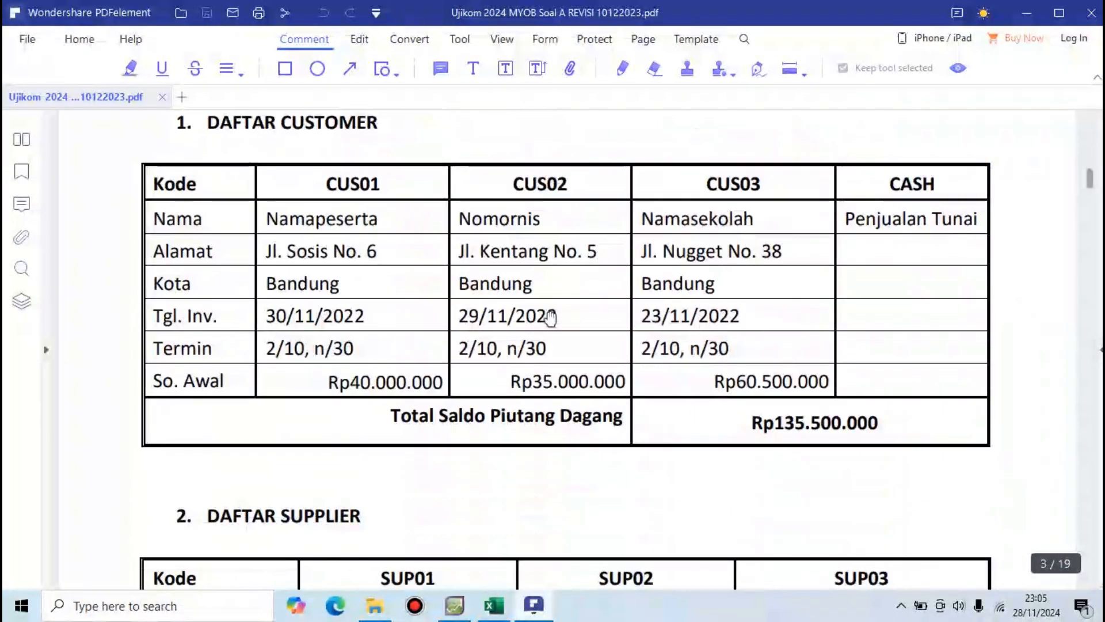
scroll(550, 318, down, 20)
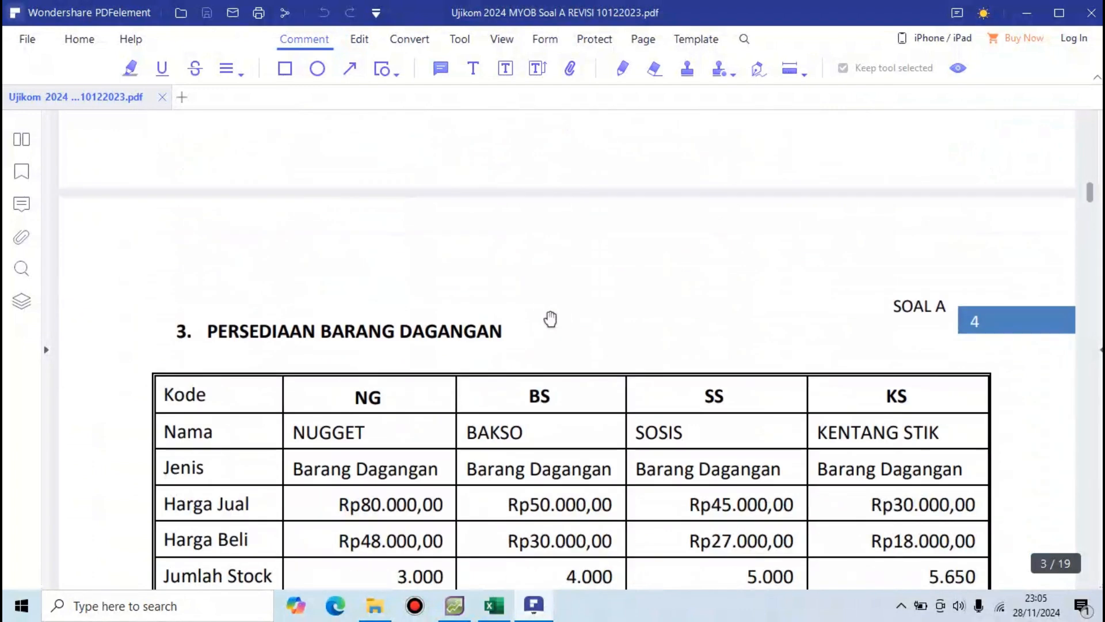
scroll(551, 318, down, 10)
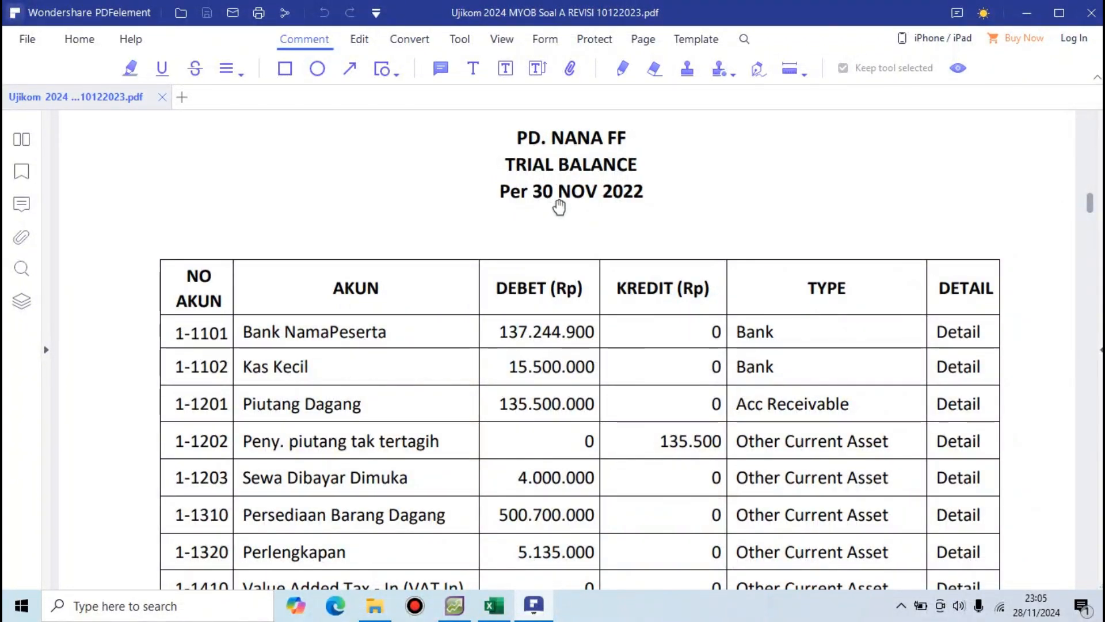
scroll(431, 254, down, 1)
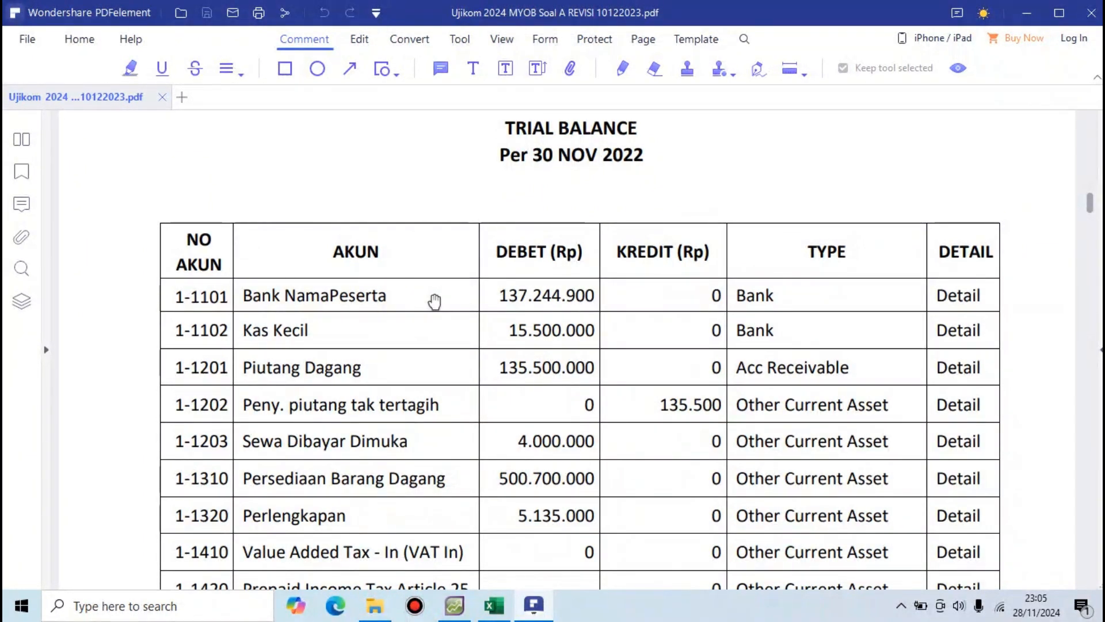
scroll(435, 300, down, 1)
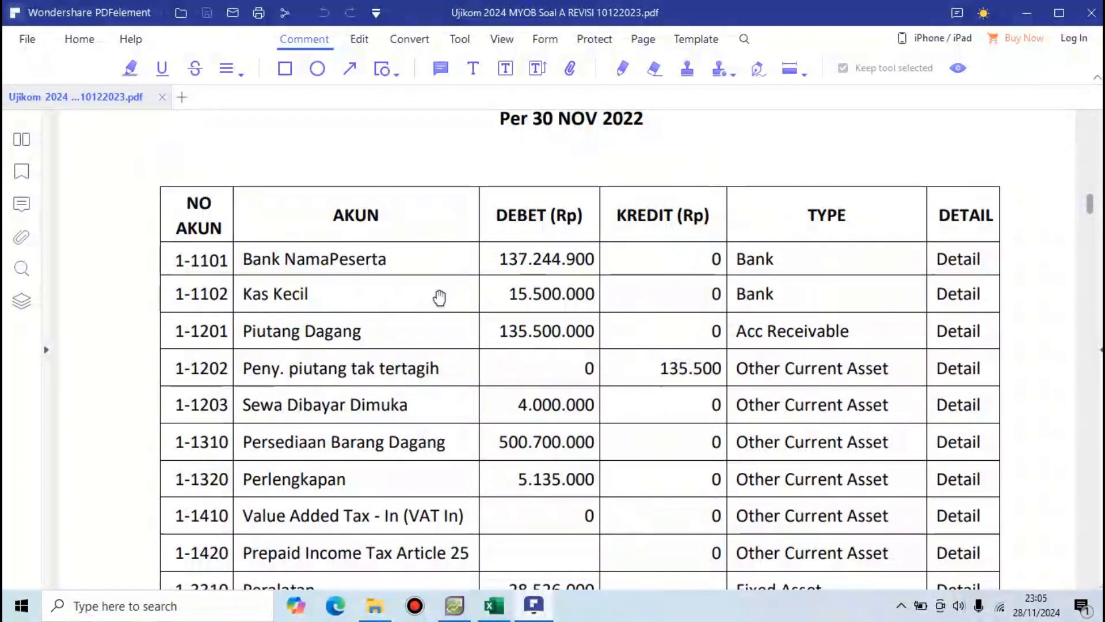
mouse_move(498, 522)
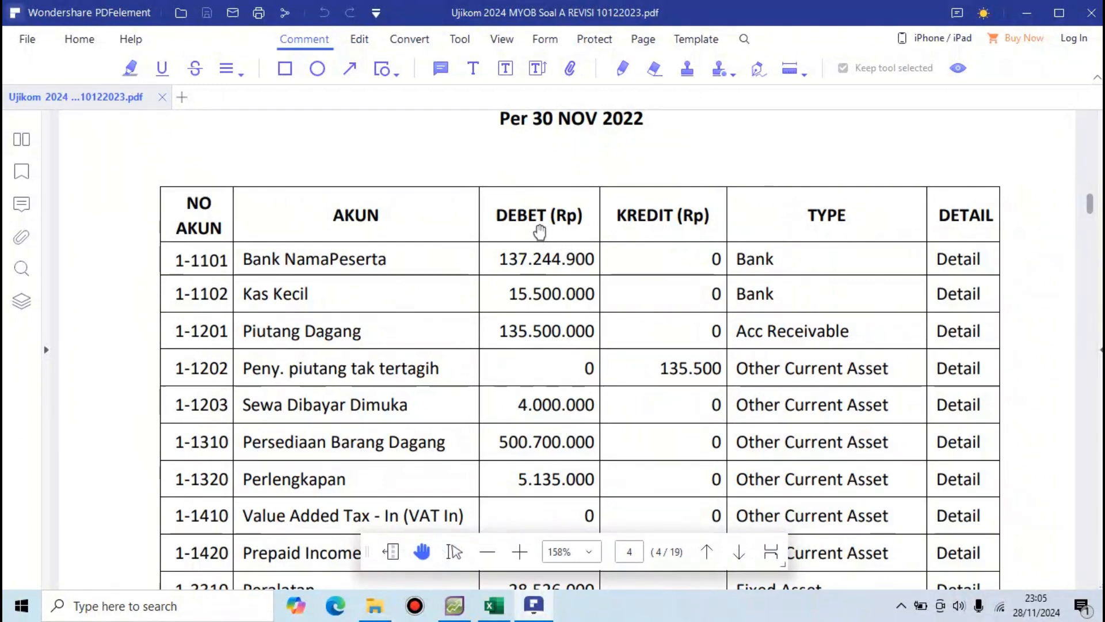
Return to AccountRight Plus and open the Accounts List of PD. NANA FF.
click(457, 611)
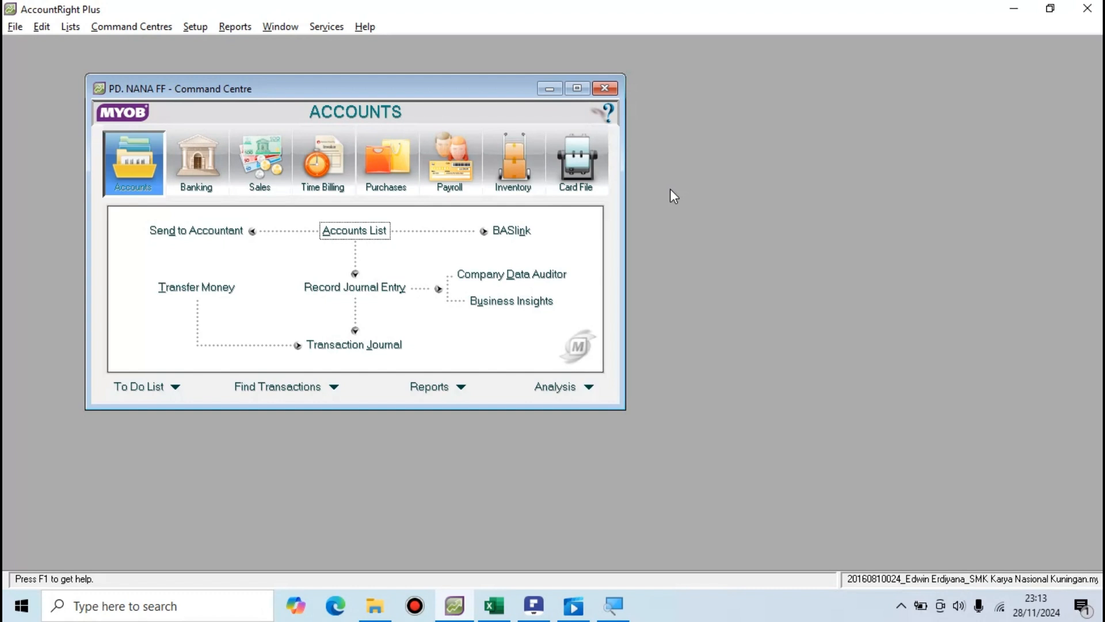
click(534, 604)
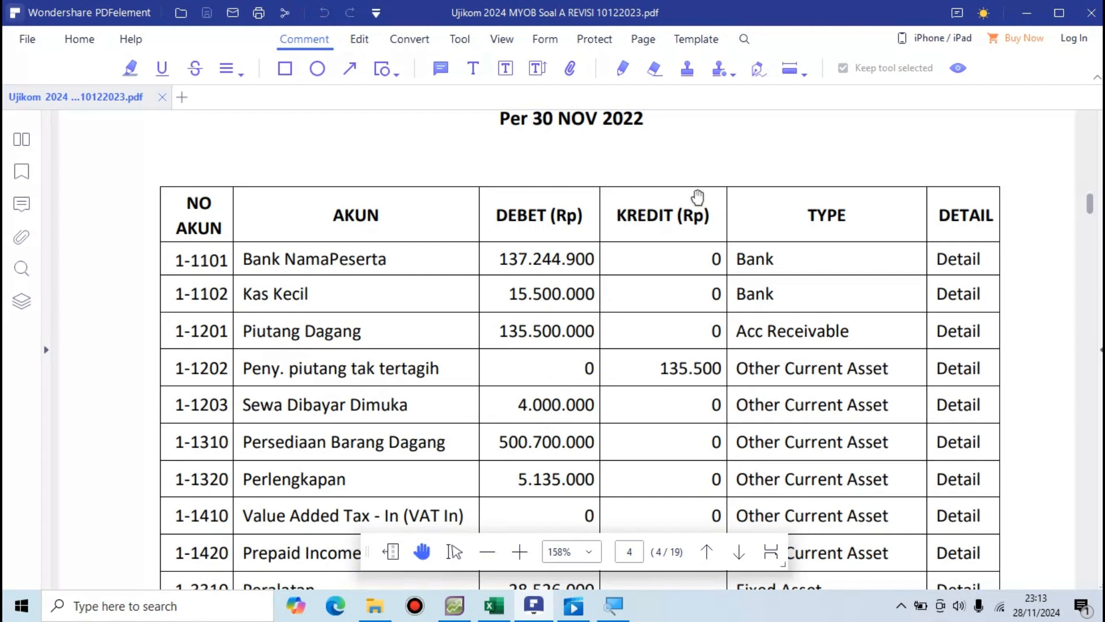
click(1027, 12)
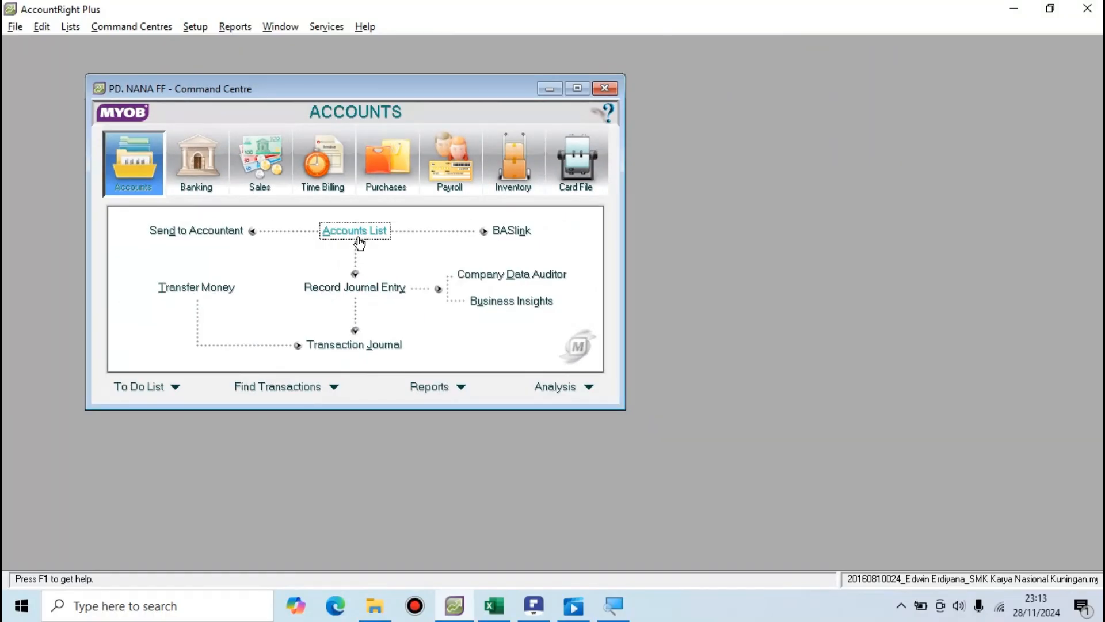
click(357, 233)
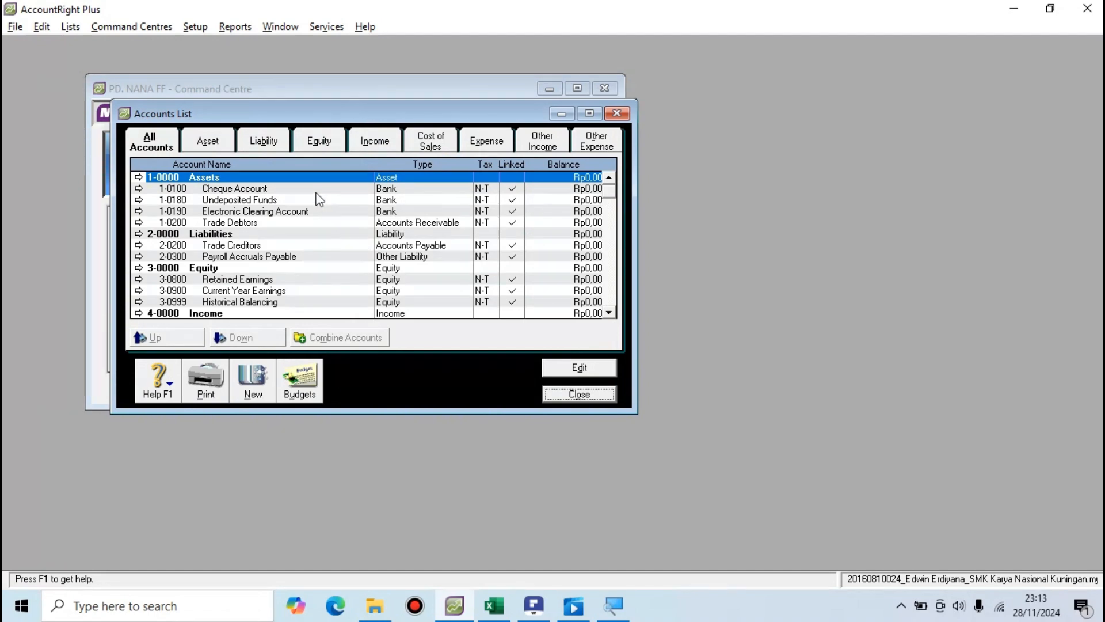
drag(335, 110, 384, 121)
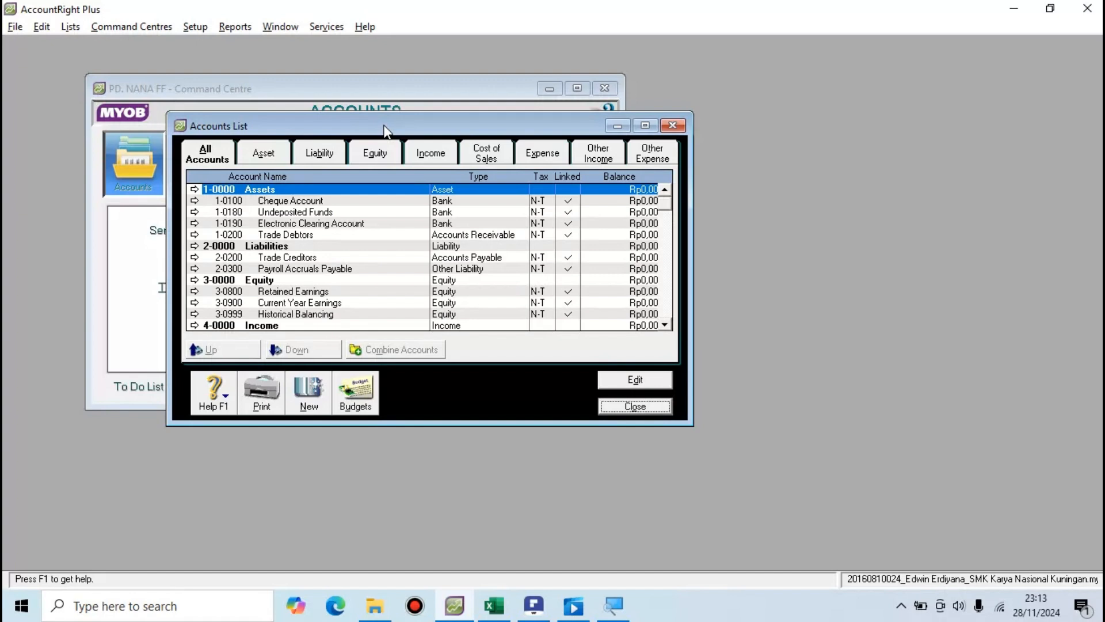
Examine the default accounts under each classification from Asset to Other Expense, ending on the complete account list.
click(266, 155)
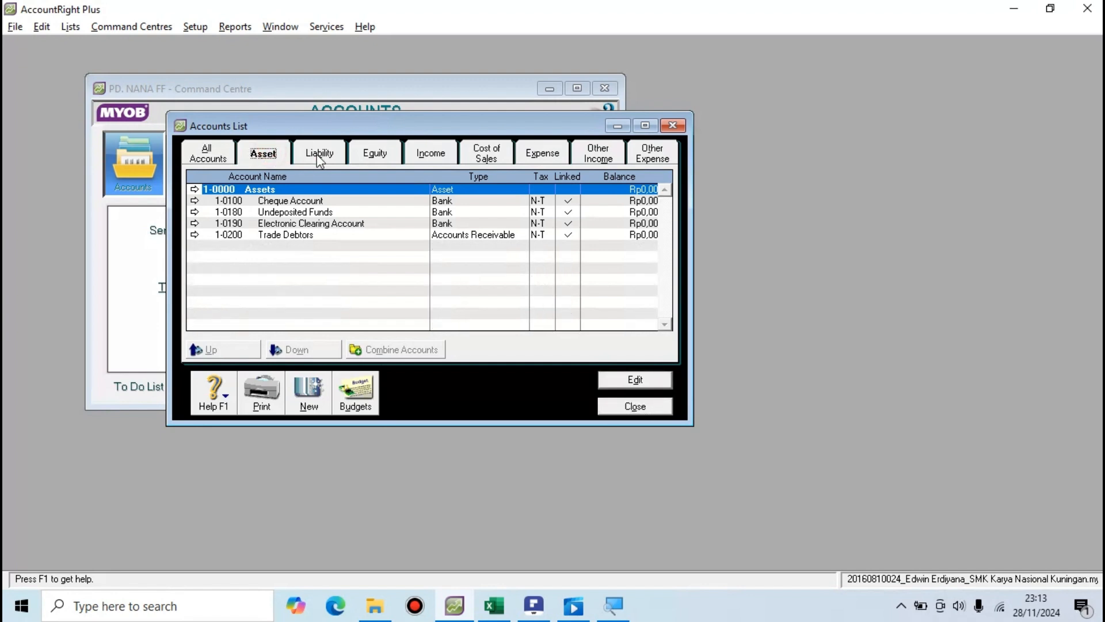
click(320, 159)
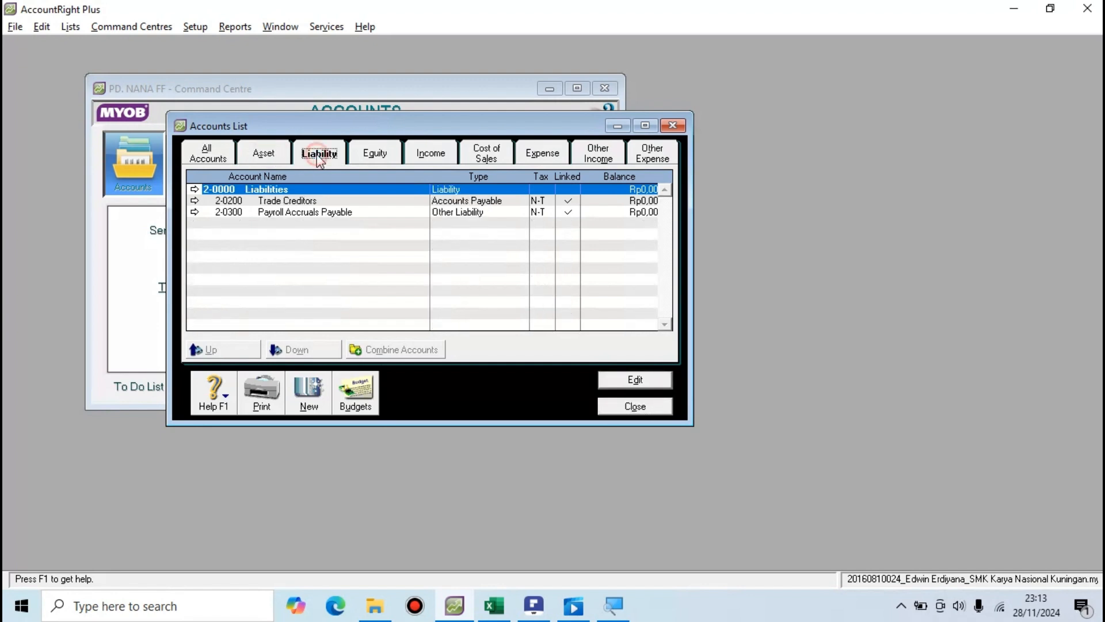
click(369, 156)
click(433, 157)
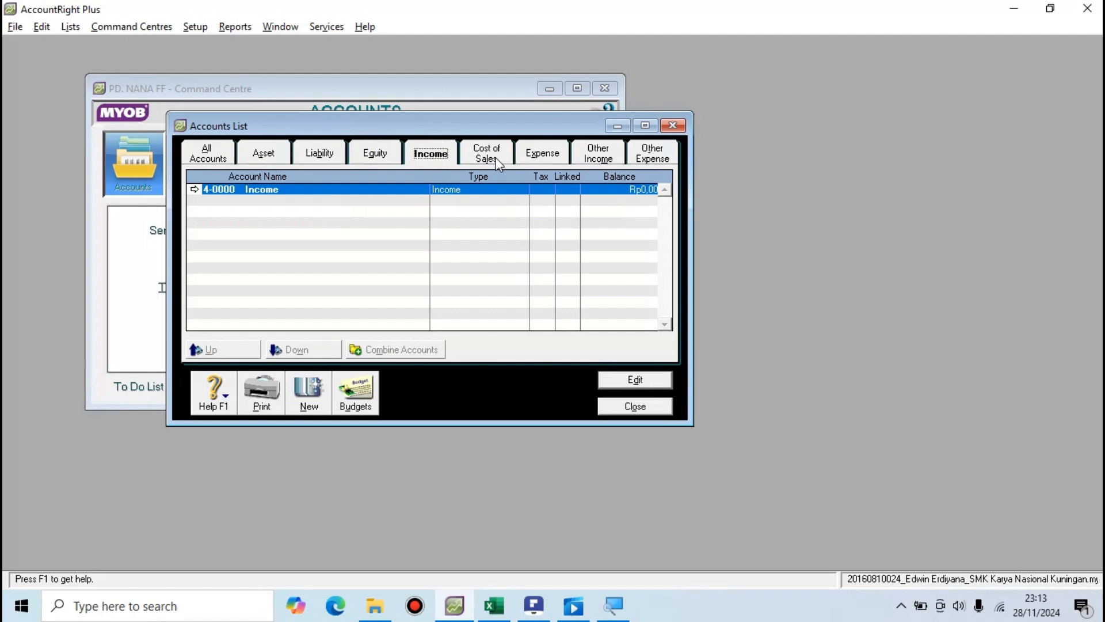
click(498, 164)
click(544, 162)
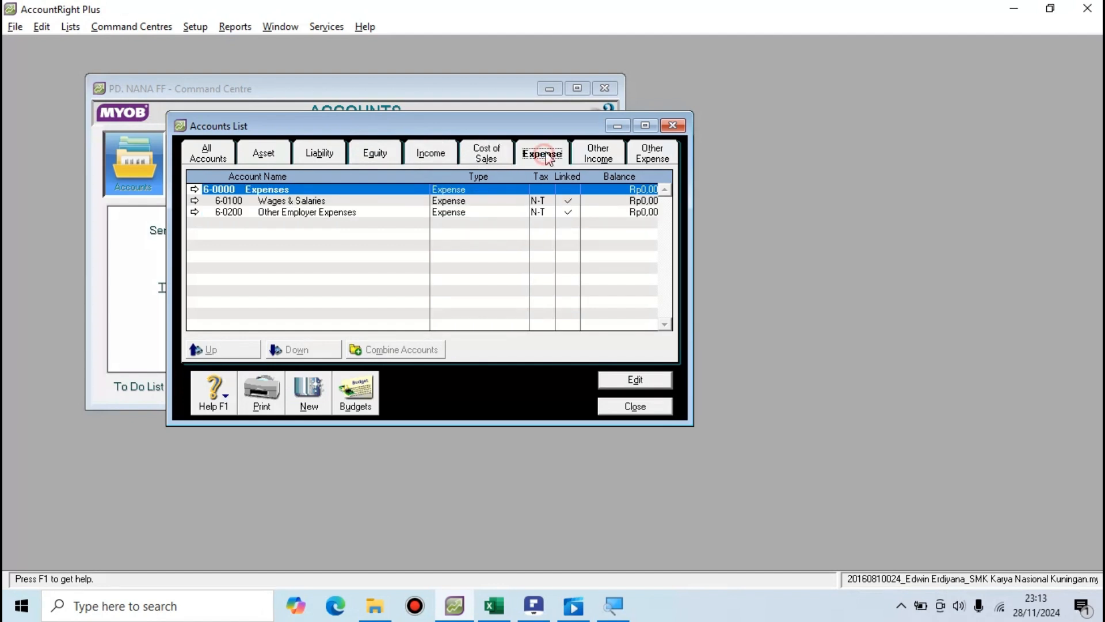
click(593, 159)
click(660, 162)
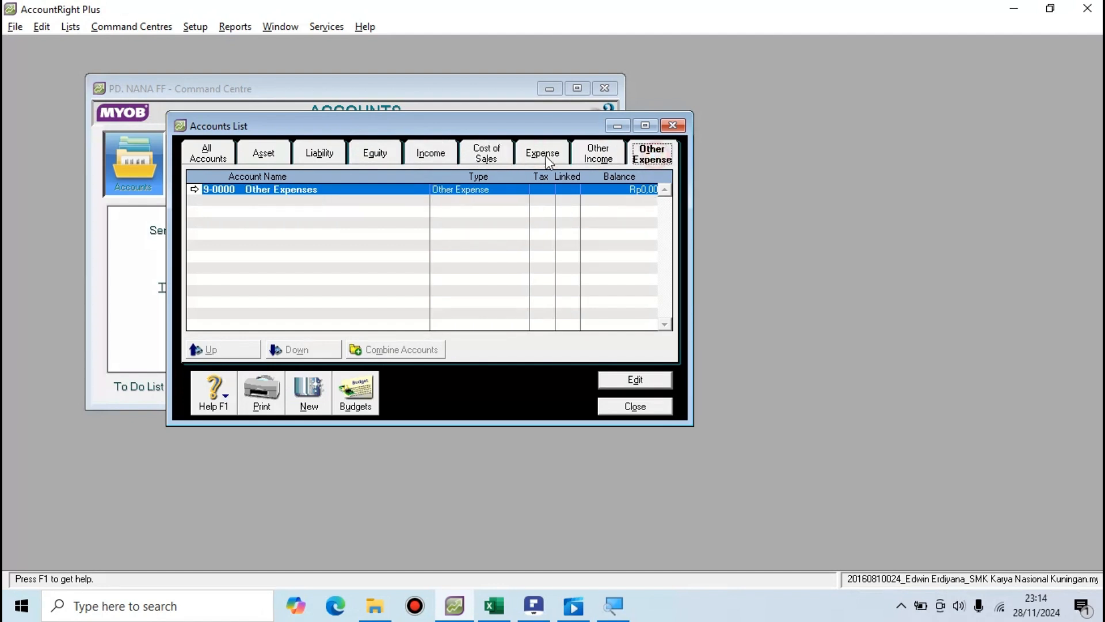
click(225, 162)
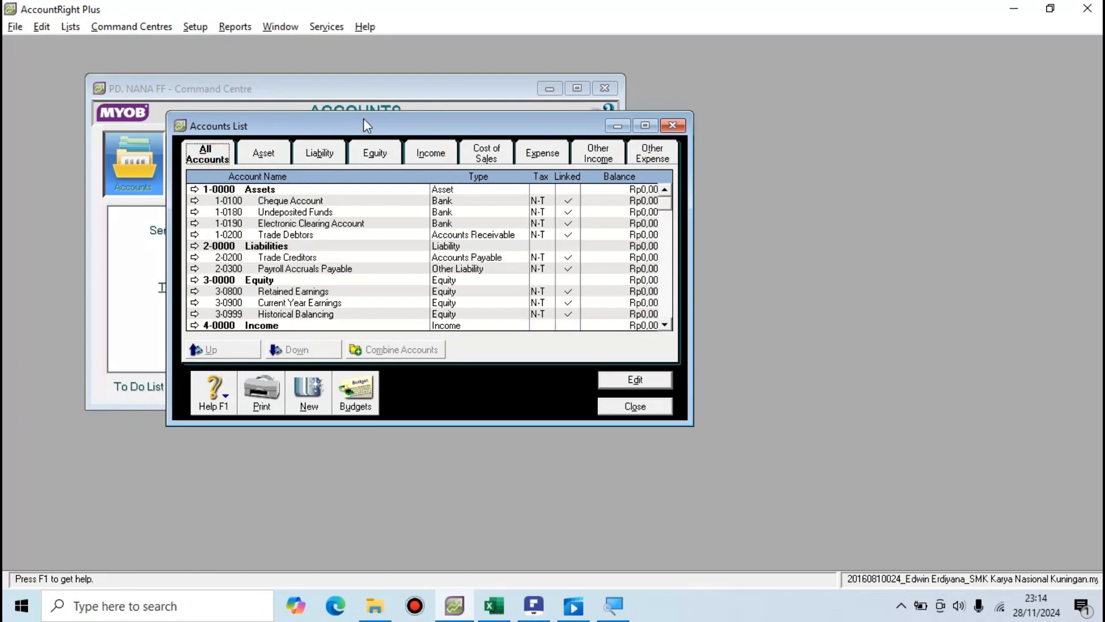
Open a blank new-account form, compare its number field with account 1-1101 in the PDF trial balance, and close it.
drag(363, 120, 324, 107)
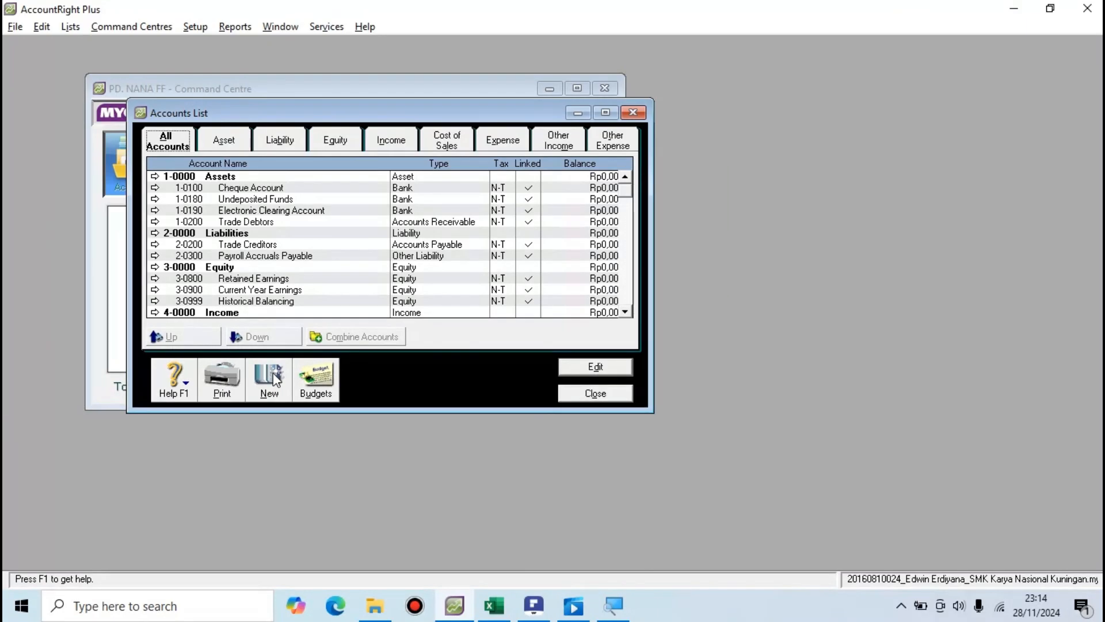
click(276, 380)
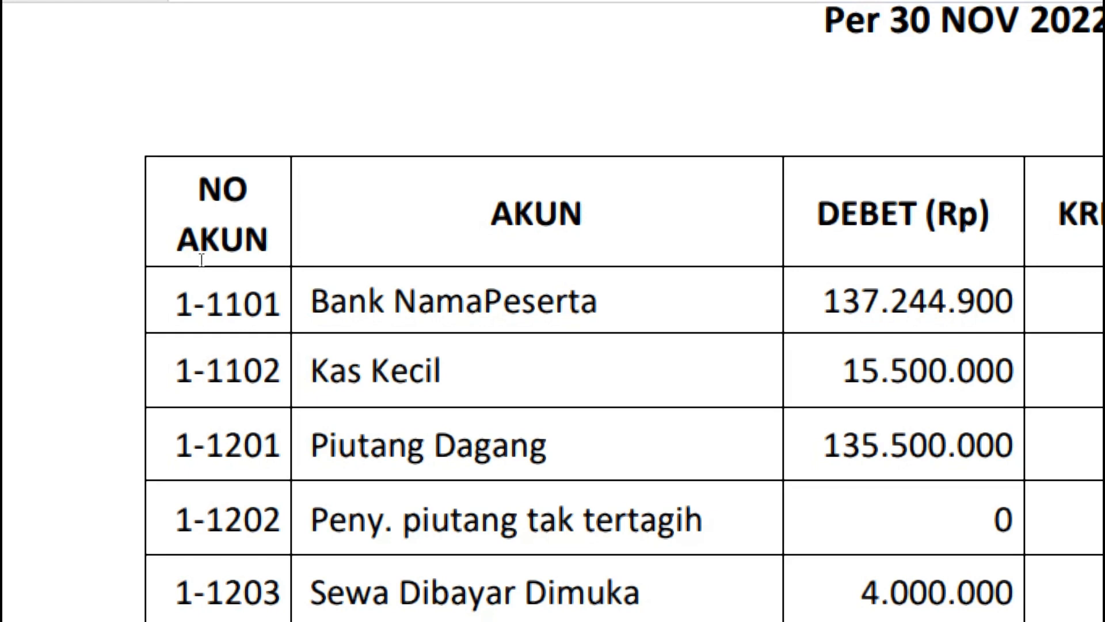
drag(204, 262, 282, 264)
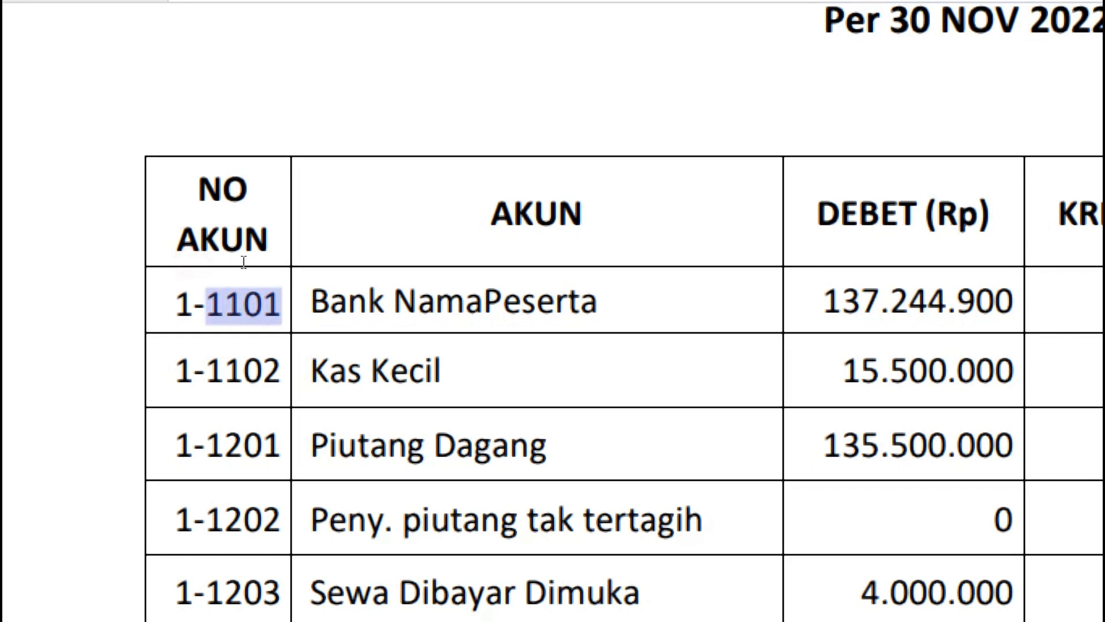
click(181, 262)
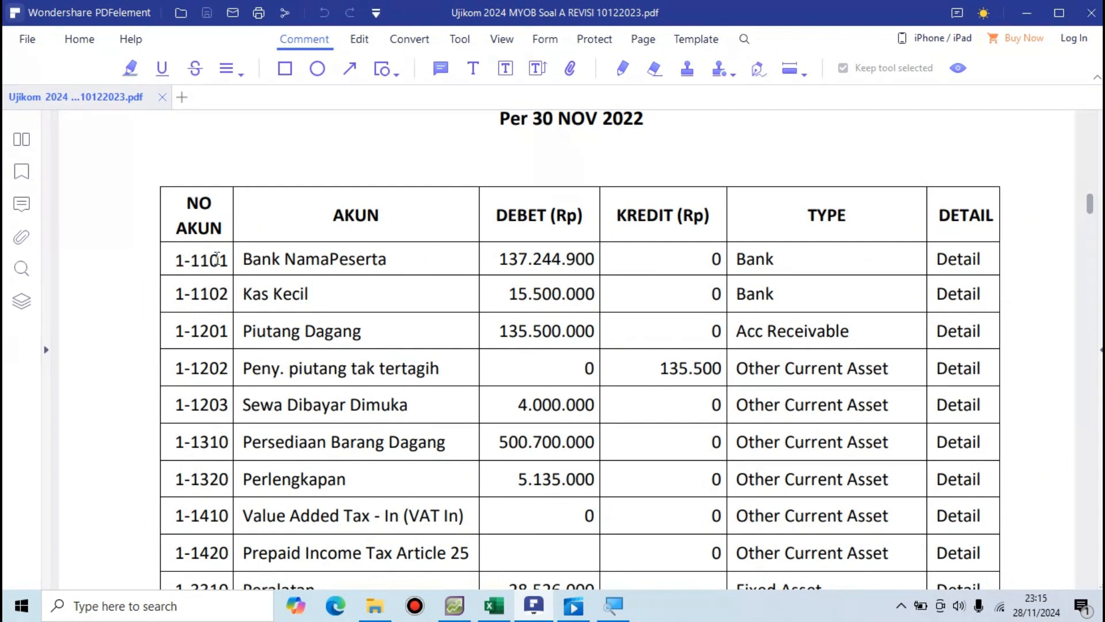
key(alt+Tab)
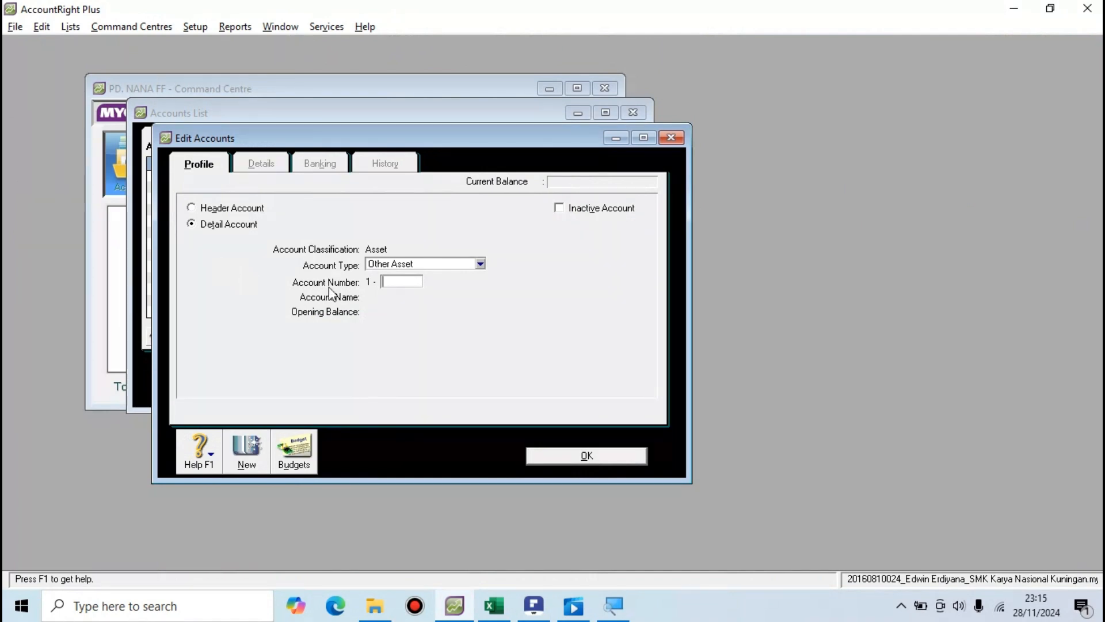
click(548, 456)
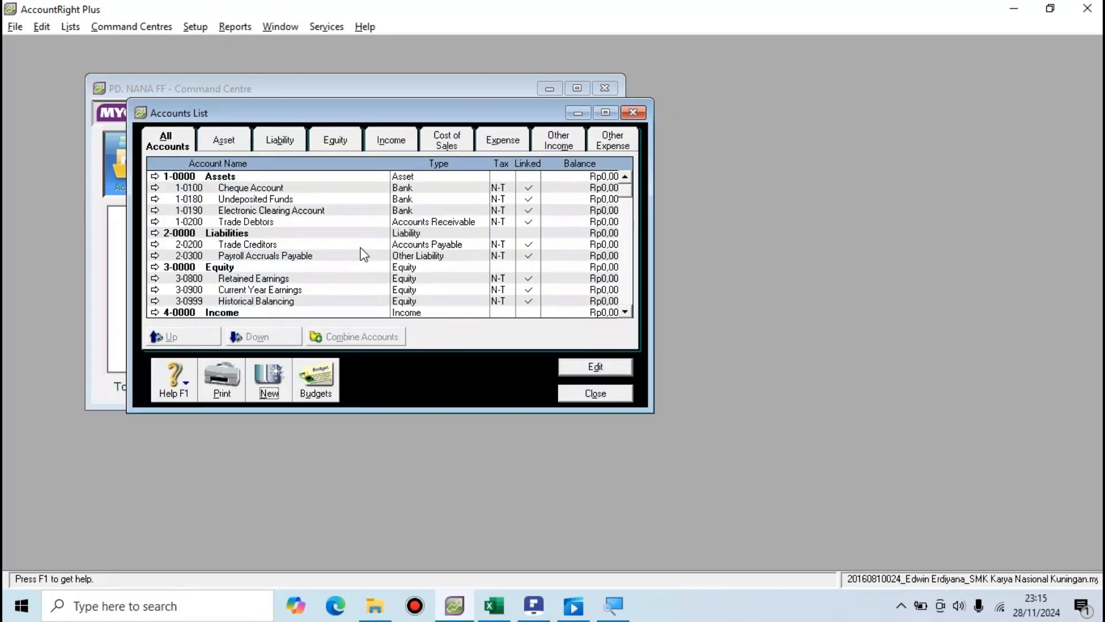
Examine the number prefixes of the account classifications from Asset to Other Expense, comparing them with the account numbers in the PDF trial balance.
scroll(281, 232, up, 2)
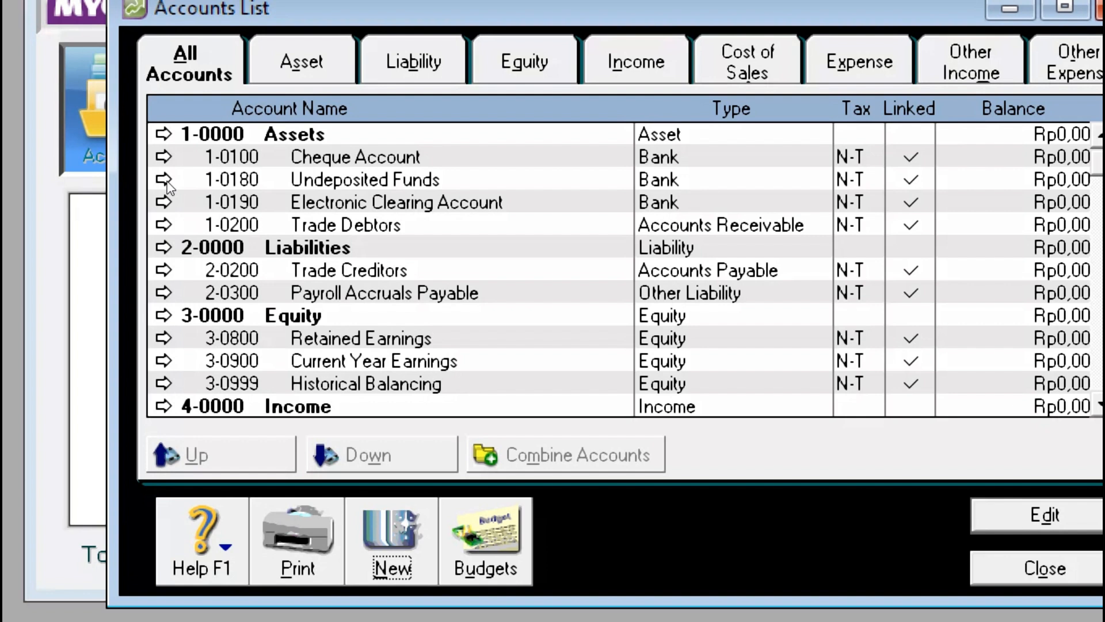
click(225, 136)
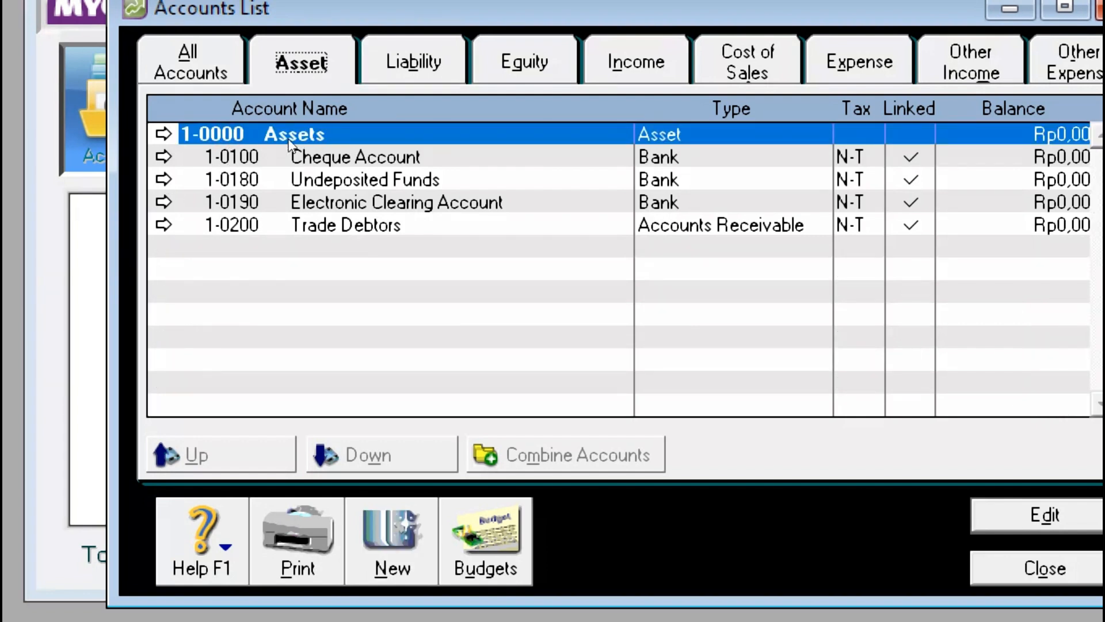
click(442, 64)
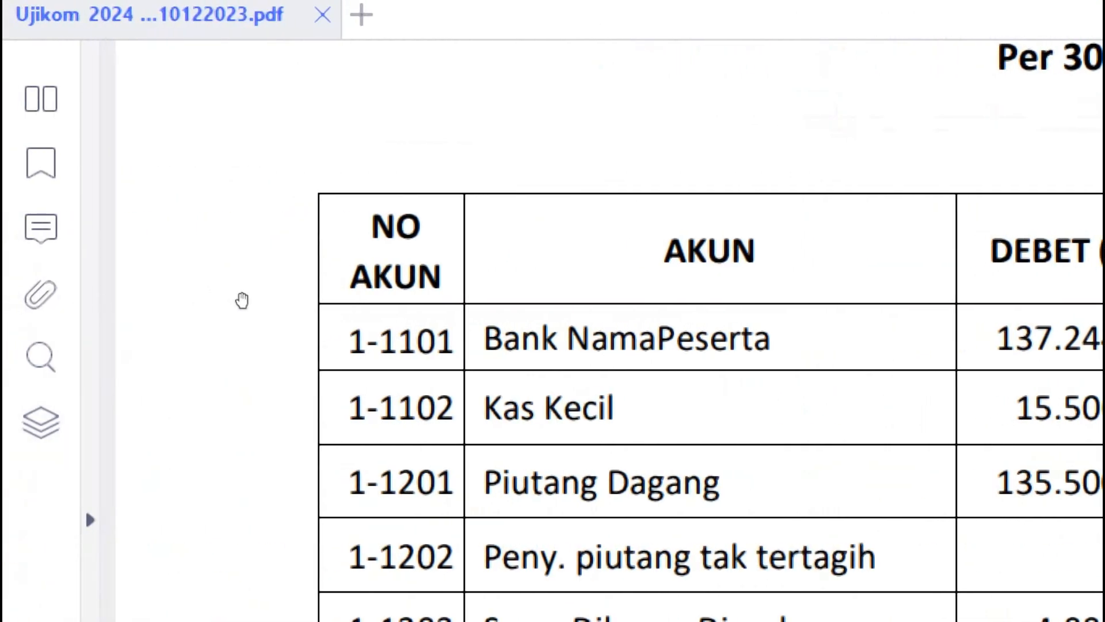
scroll(166, 358, down, 3)
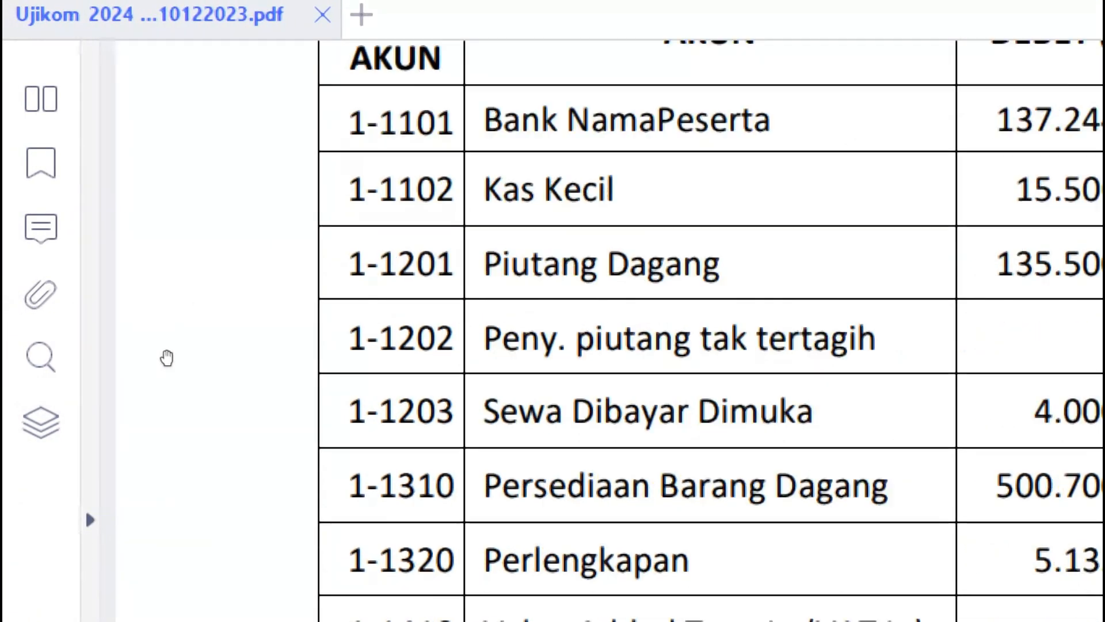
scroll(167, 358, down, 6)
scroll(207, 506, up, 7)
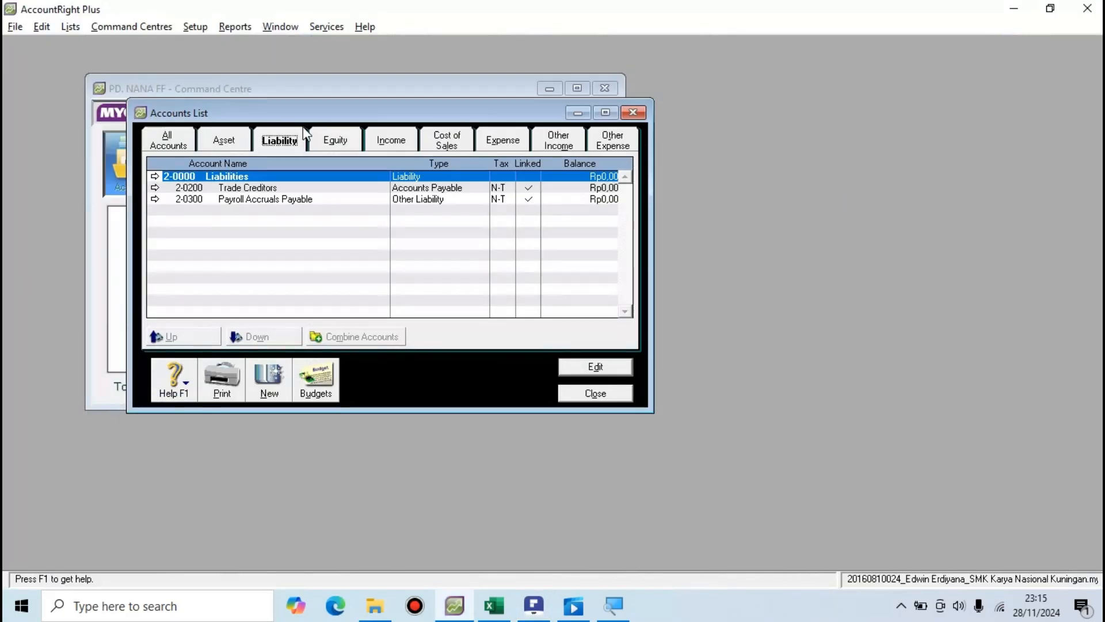
click(334, 140)
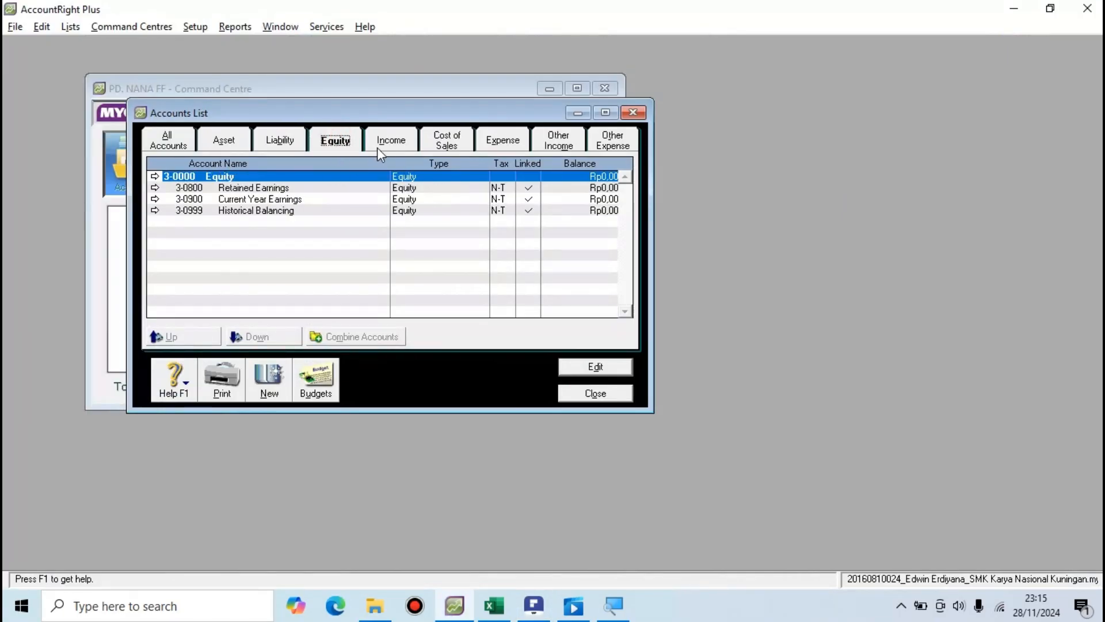
click(392, 139)
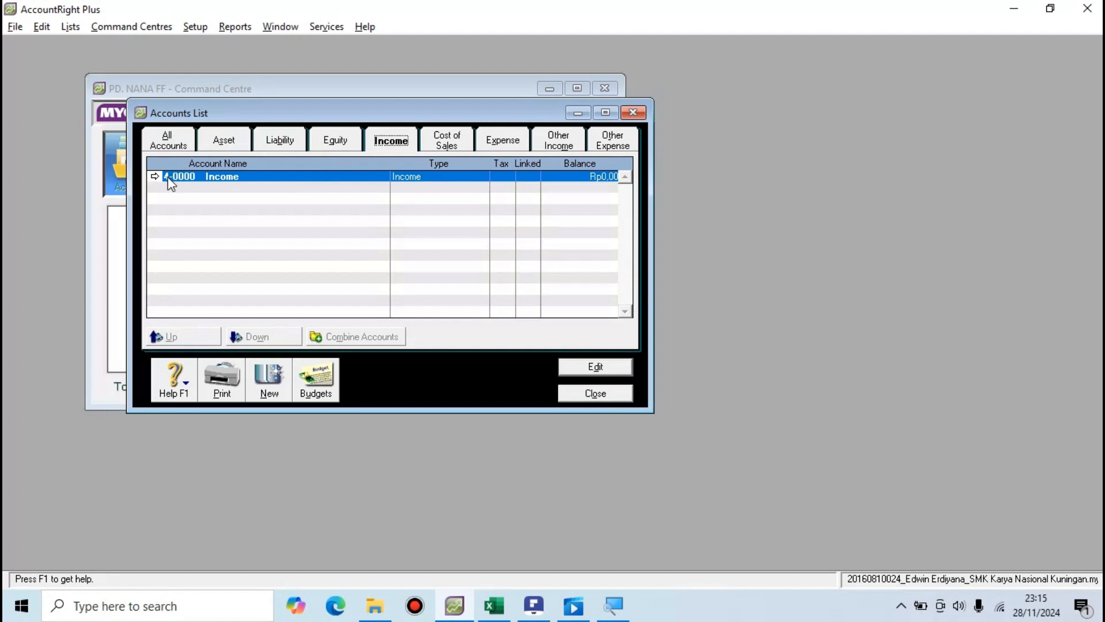
click(447, 141)
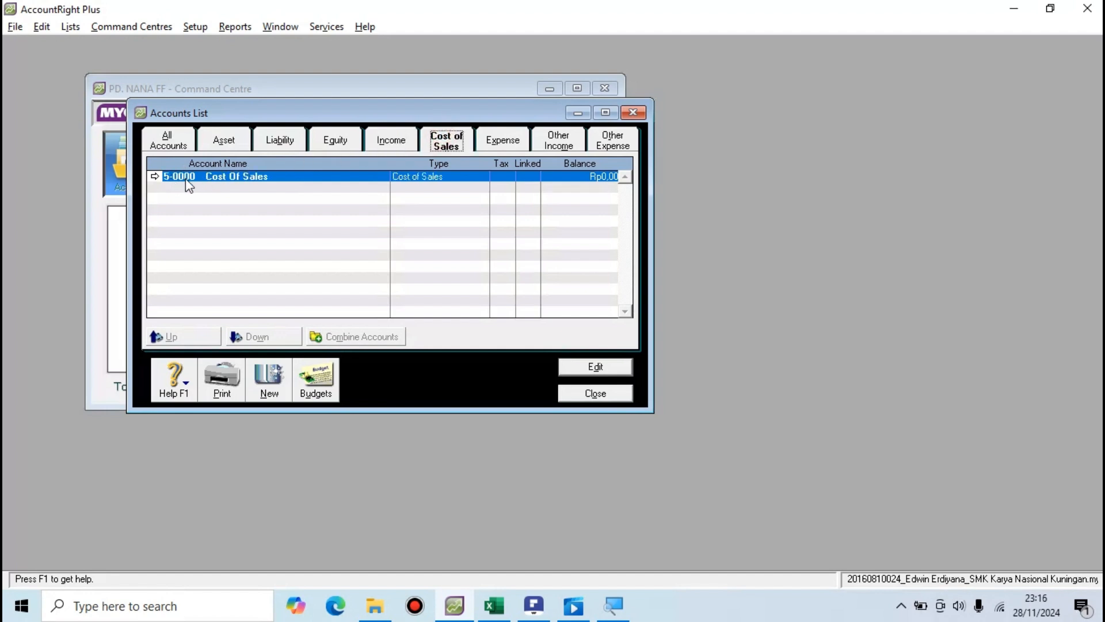
click(501, 140)
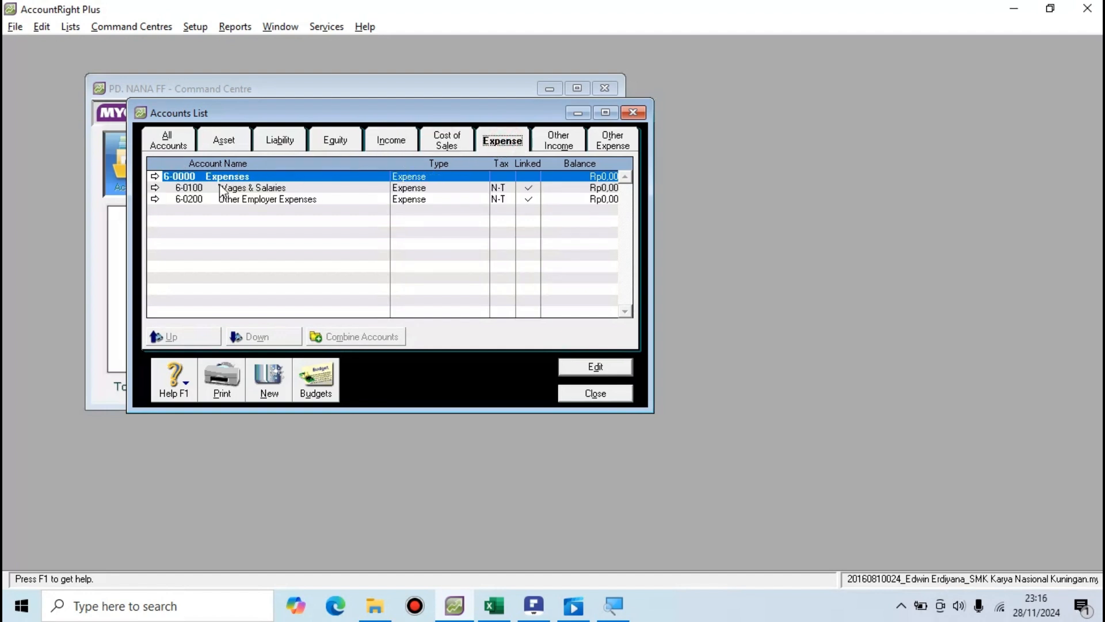
click(547, 141)
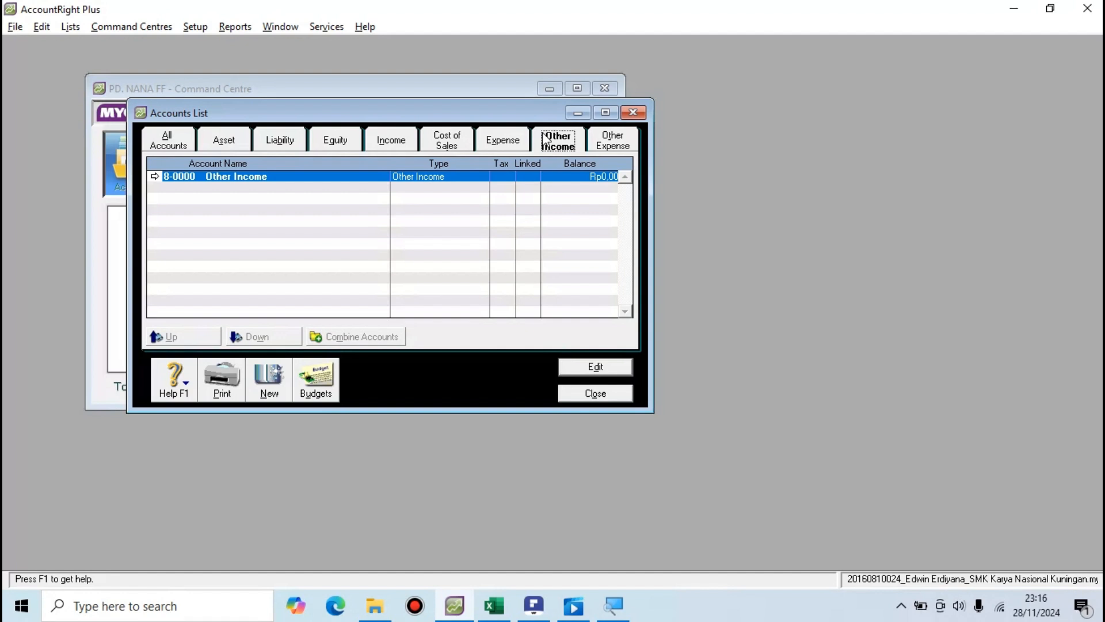
click(612, 143)
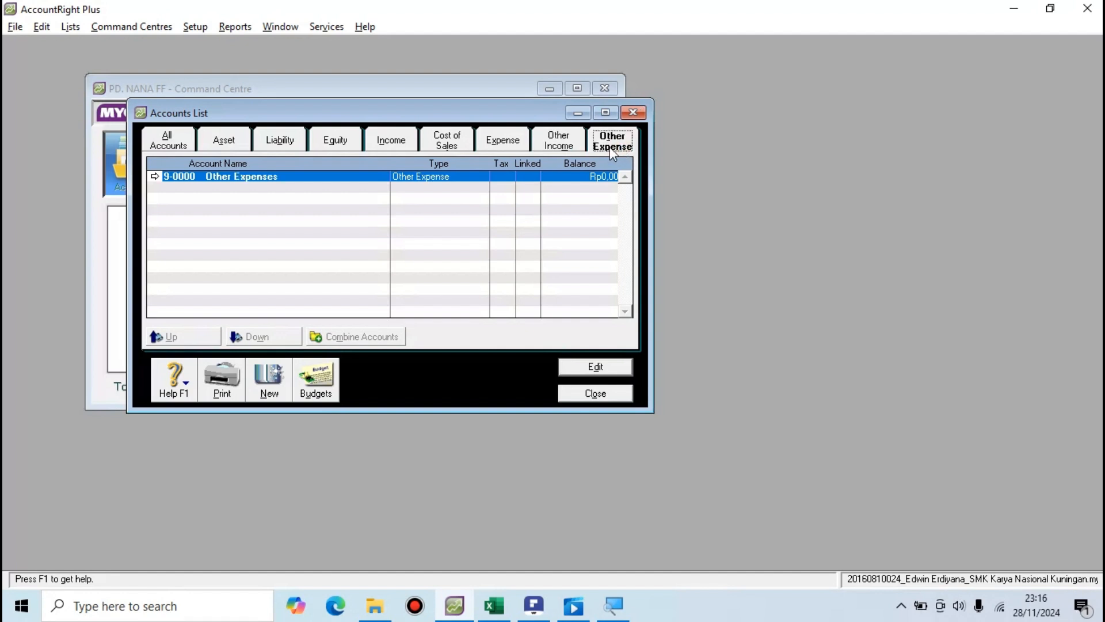
Compare the prefix and remaining digits of account 1-1101 in the PDF trial balance with the complete Accounts List.
key(alt+Tab)
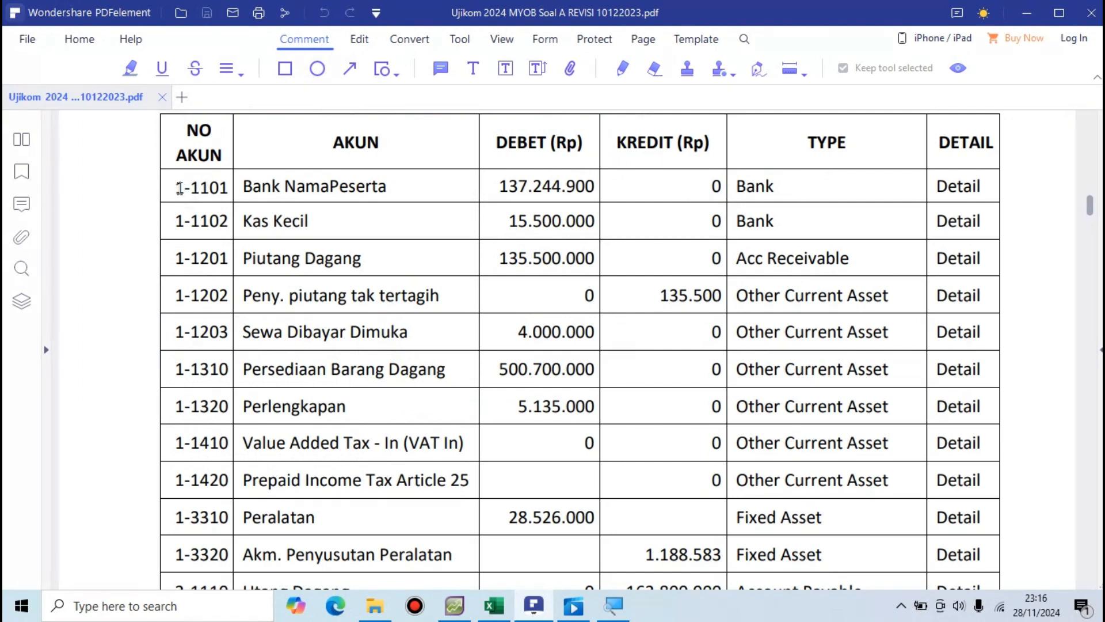
drag(175, 187, 193, 188)
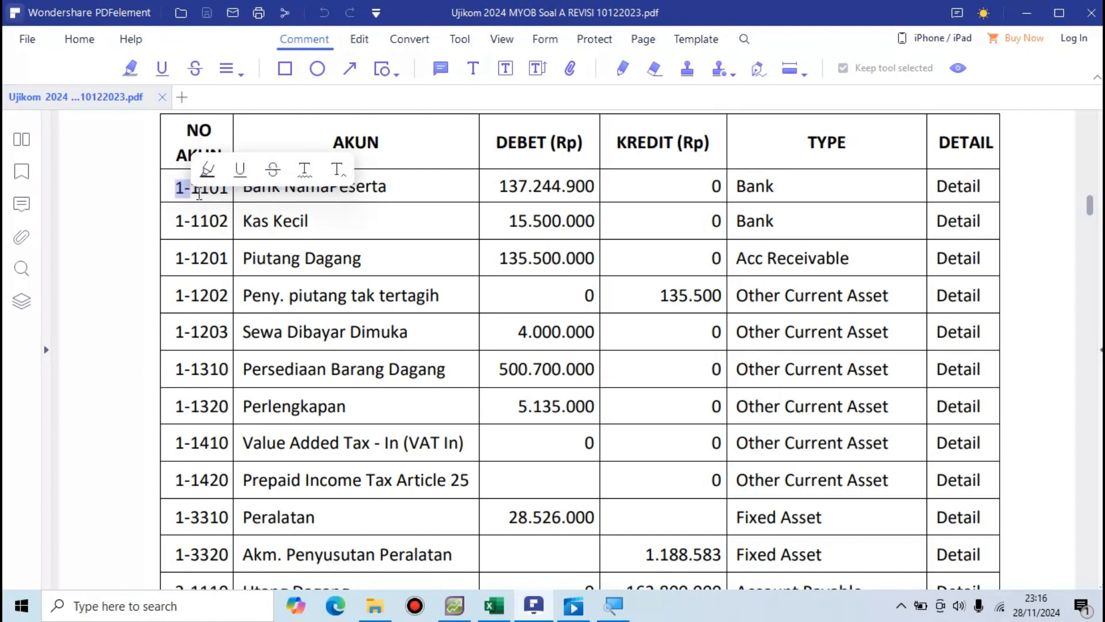
click(198, 194)
key(alt+Tab)
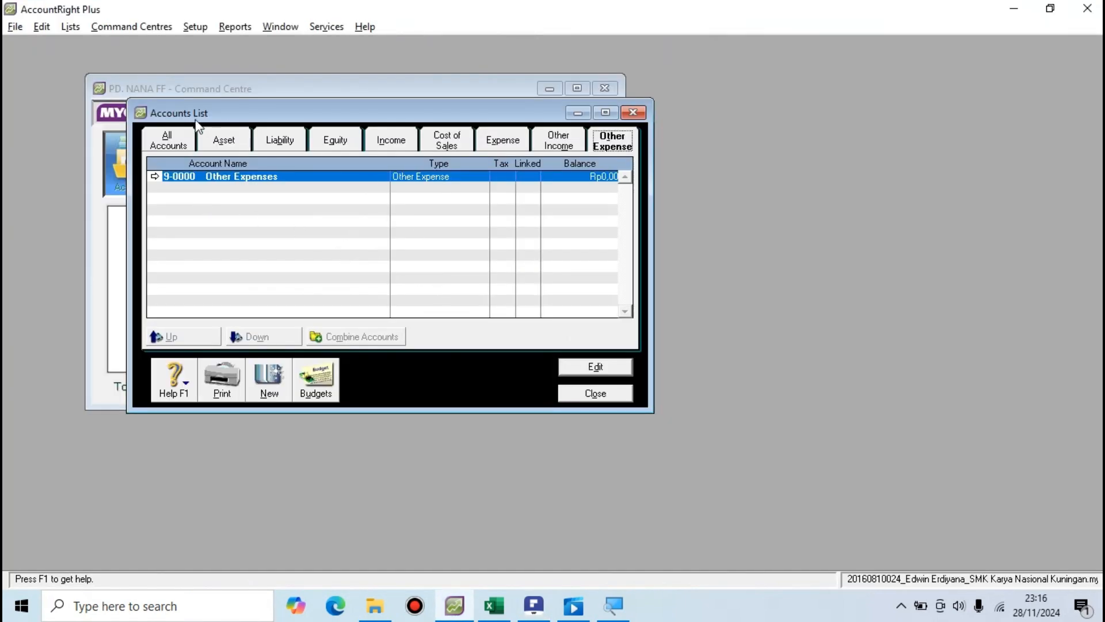
click(165, 141)
key(alt+Tab)
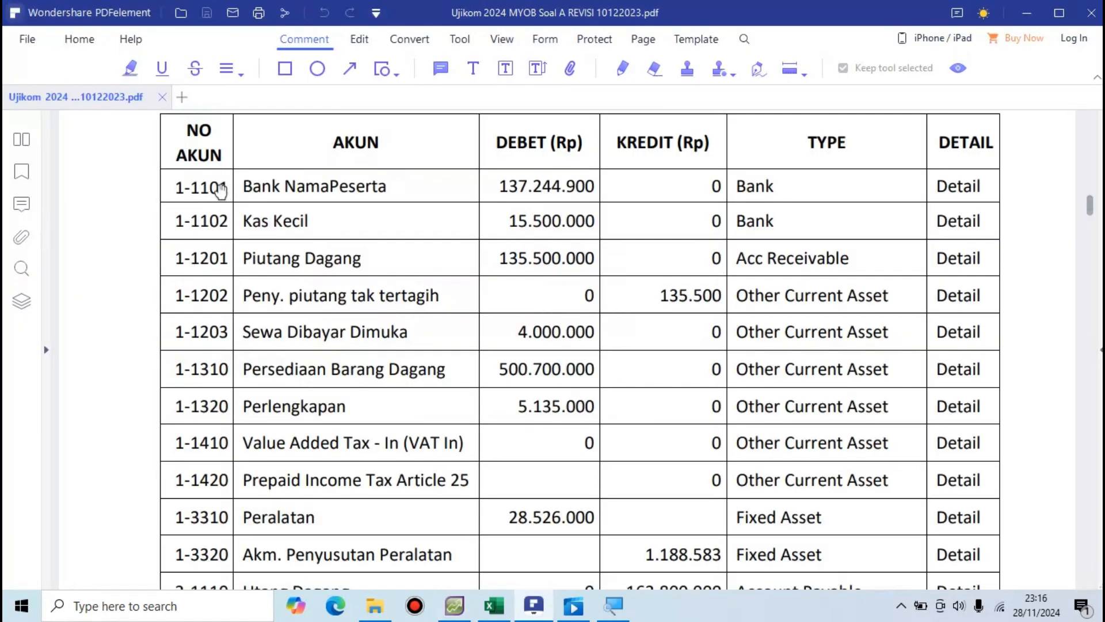
drag(192, 188, 226, 187)
key(ctrl+c)
key(alt+Tab)
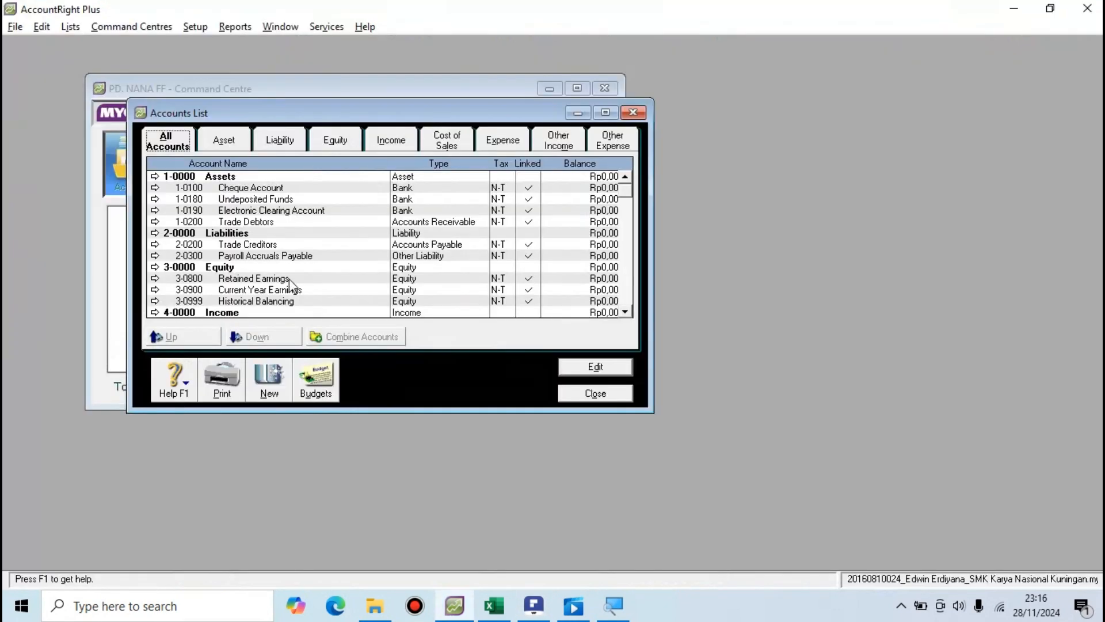
Start a new detail account and set its account type to Bank, as given for account 1-1101 in the PDF.
click(270, 391)
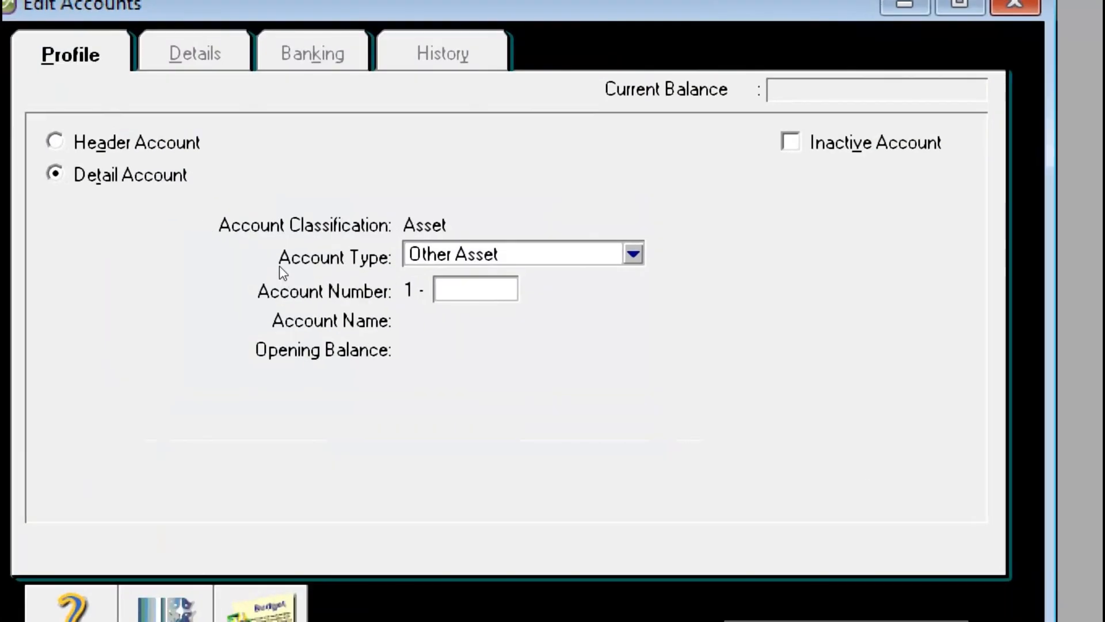
click(464, 260)
click(464, 260)
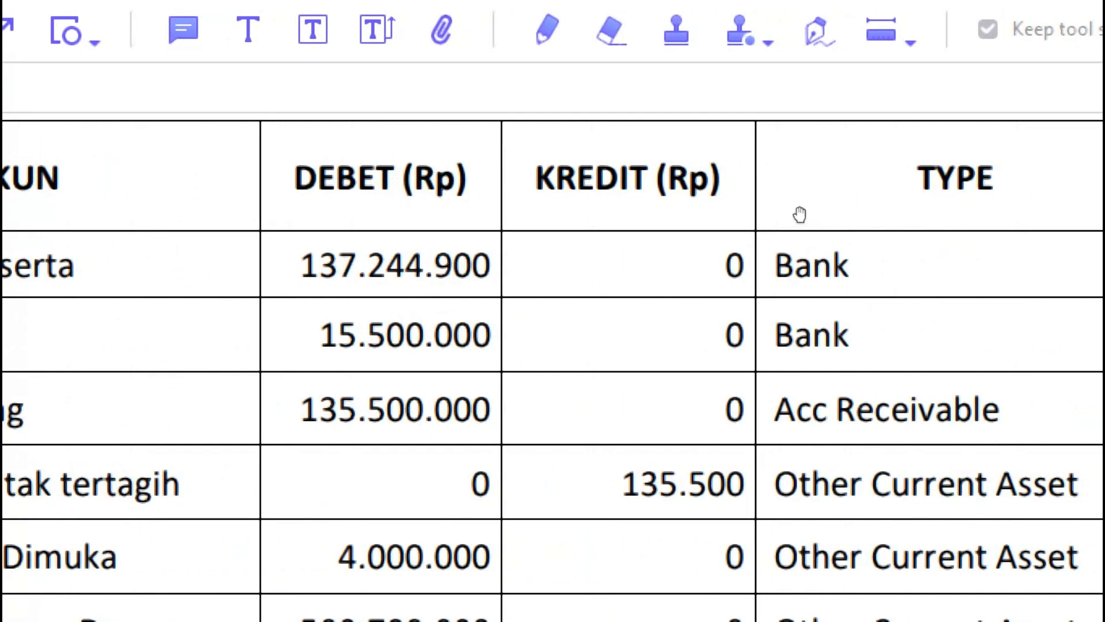
key(alt+Tab)
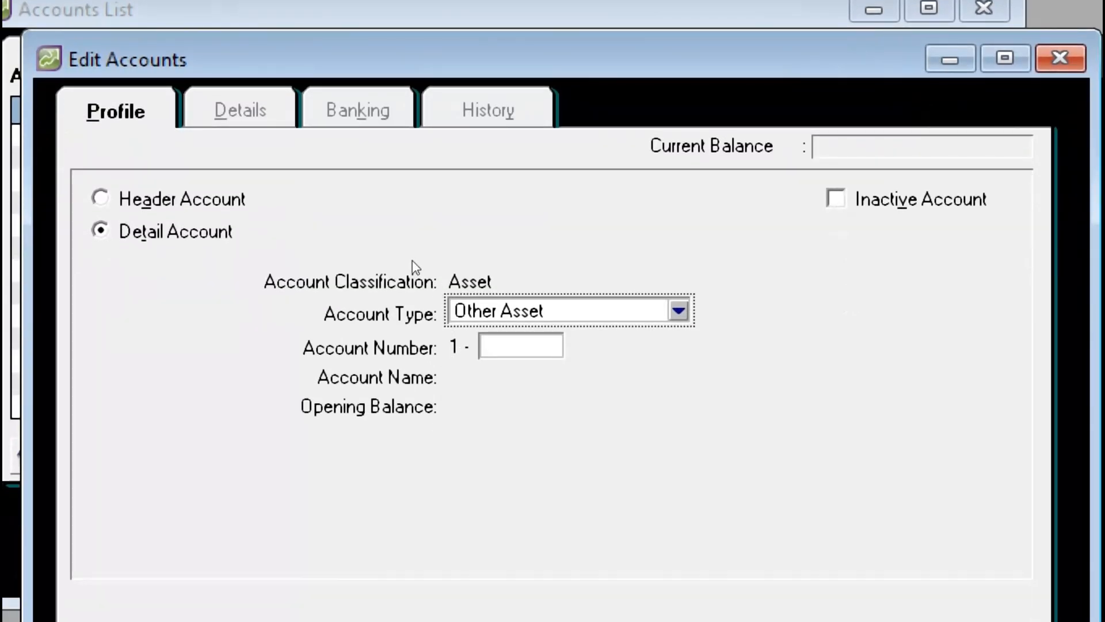
click(679, 420)
click(497, 340)
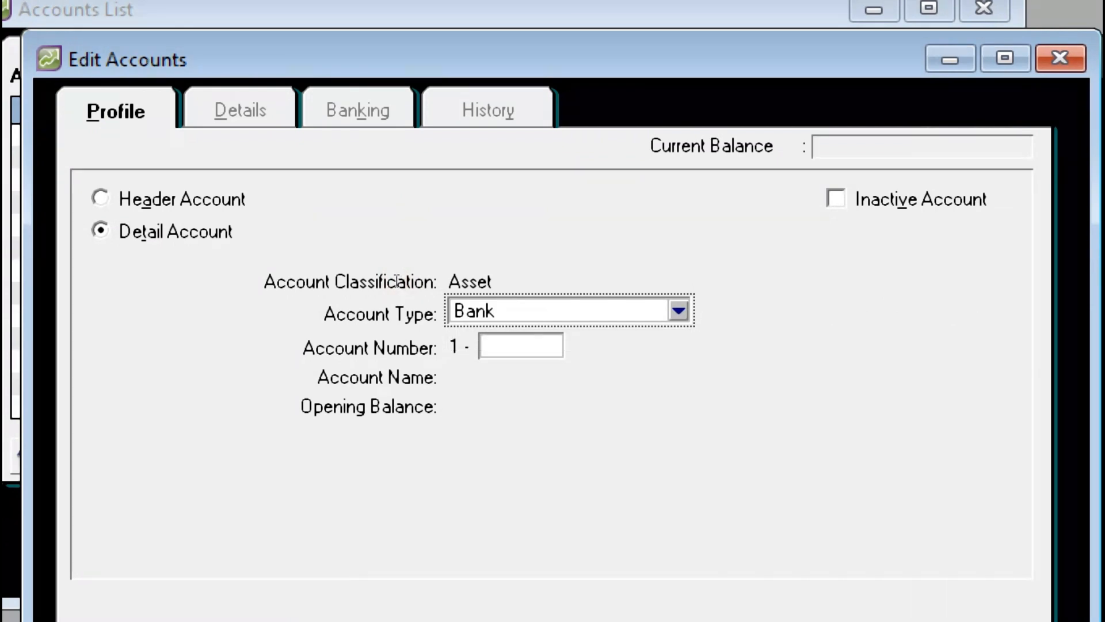
Set the new Bank account's number to 1-1101, following the PDF trial balance.
click(521, 346)
key(alt+Tab)
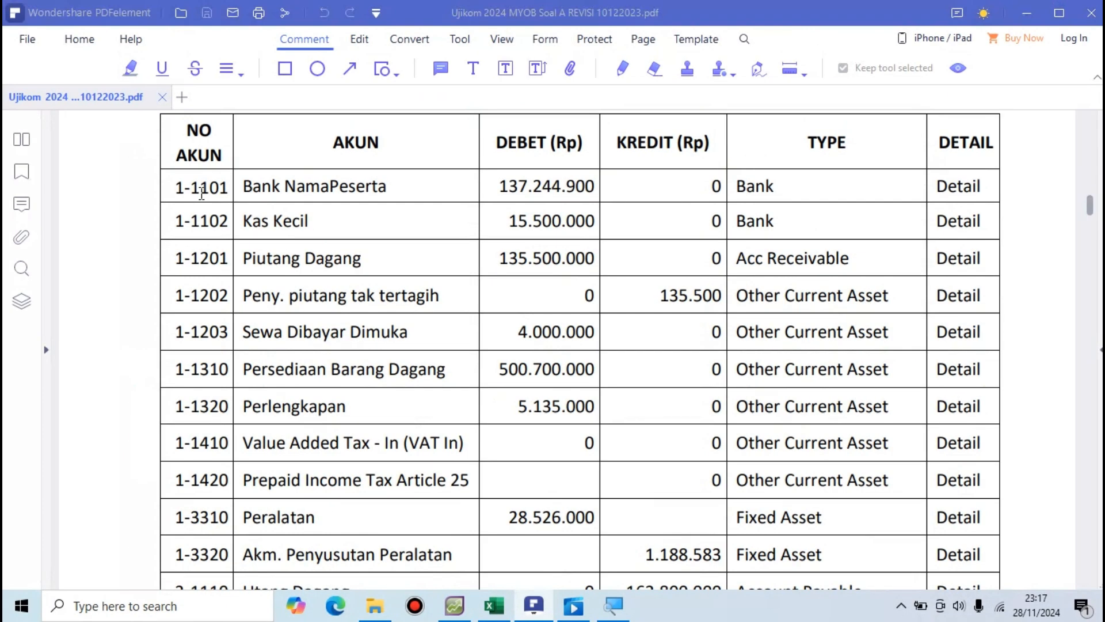
key(alt+Tab)
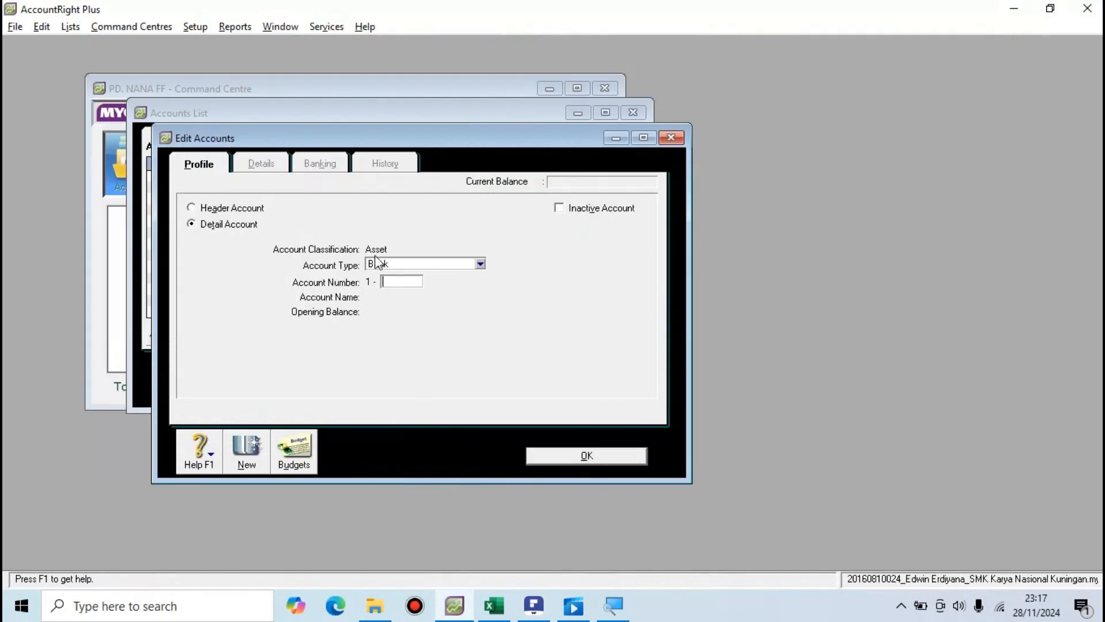
click(393, 281)
text(1101)
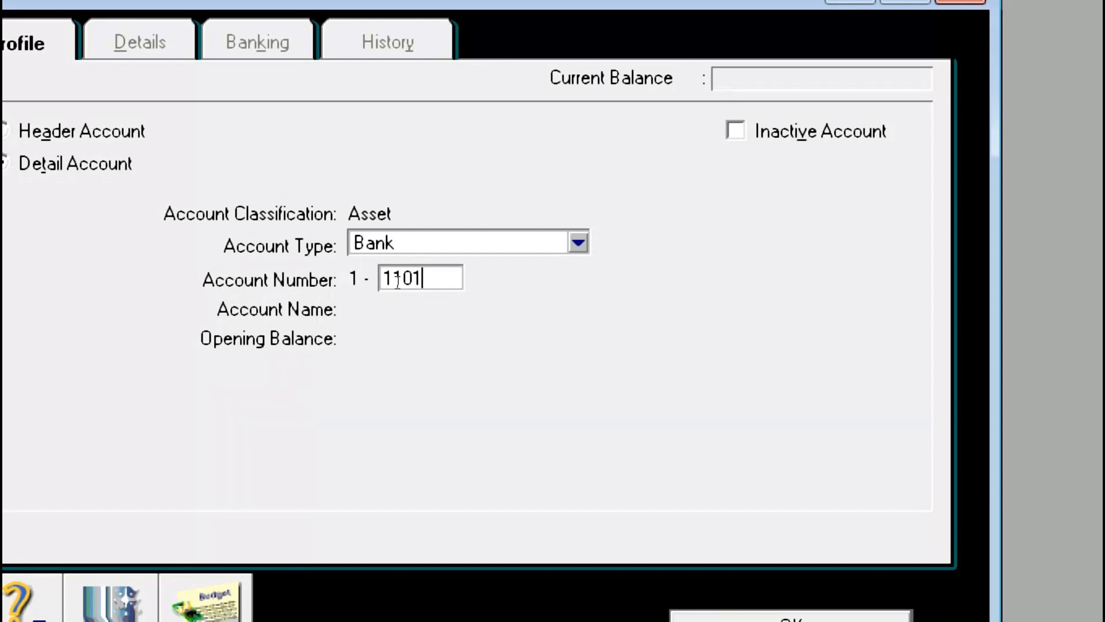
key(Tab)
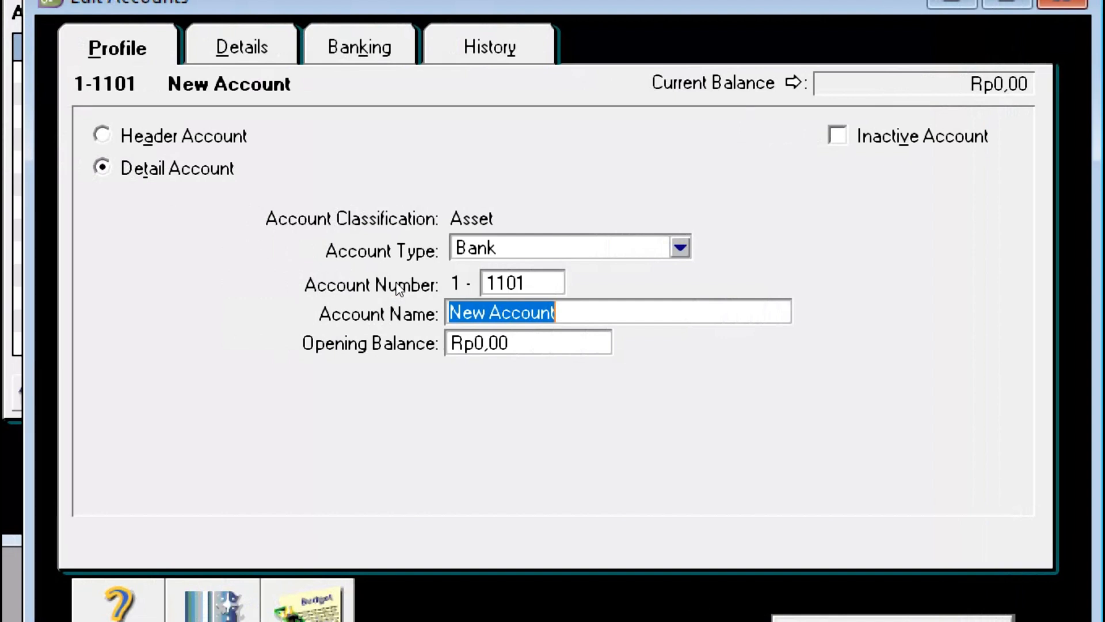
Name account 1-1101 using the PDF's "Bank NamaPeserta", replacing "NamaPeserta" with the participant's full name.
key(alt+Tab)
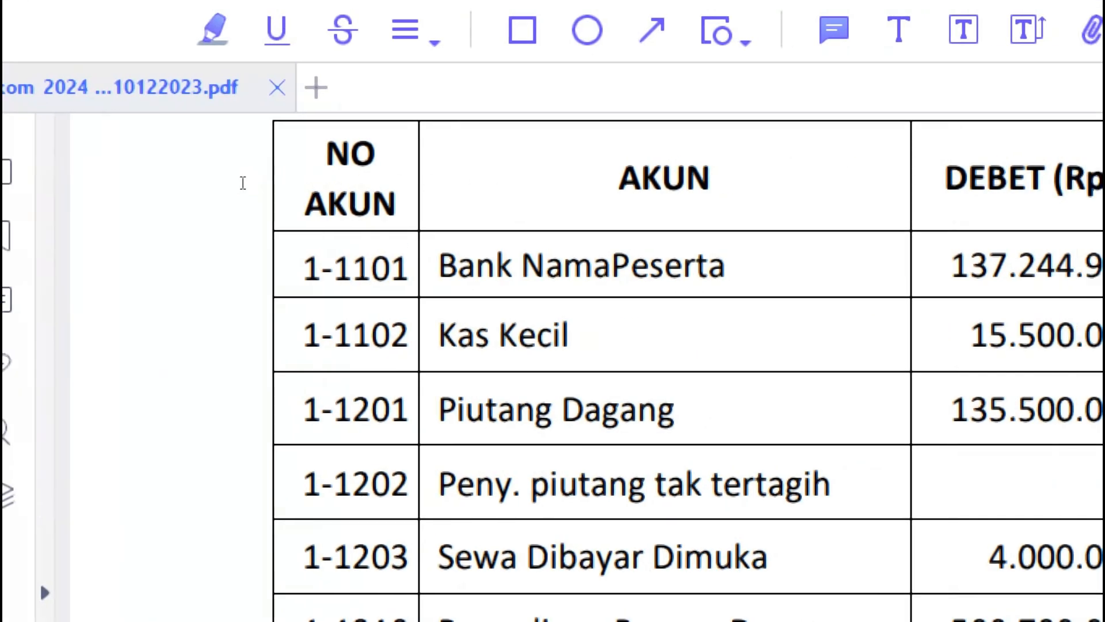
drag(244, 183, 391, 174)
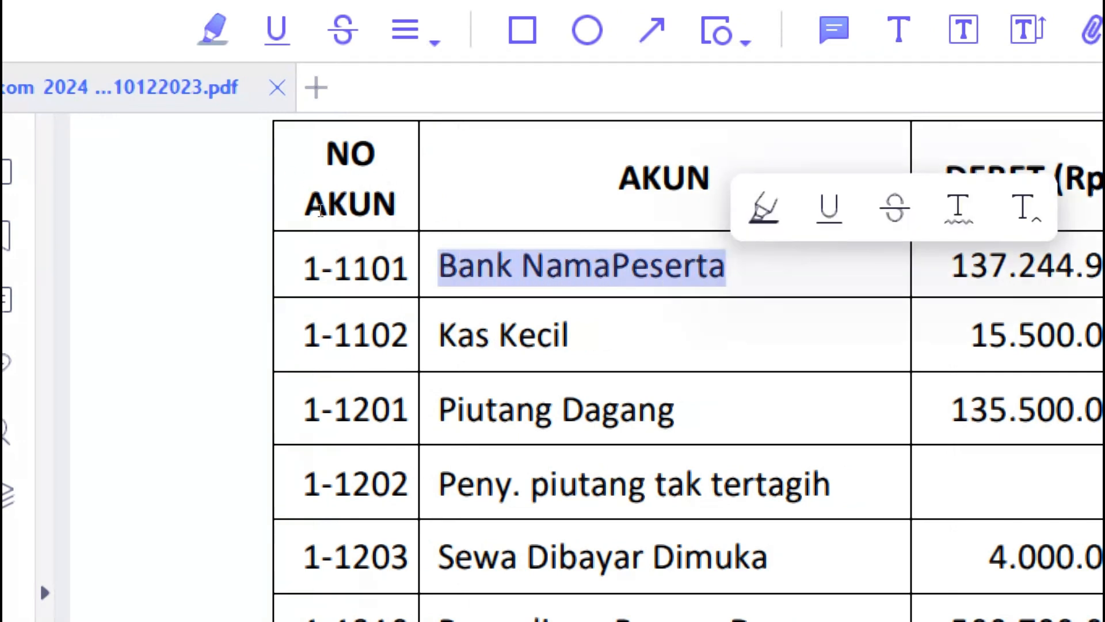
key(alt+Tab)
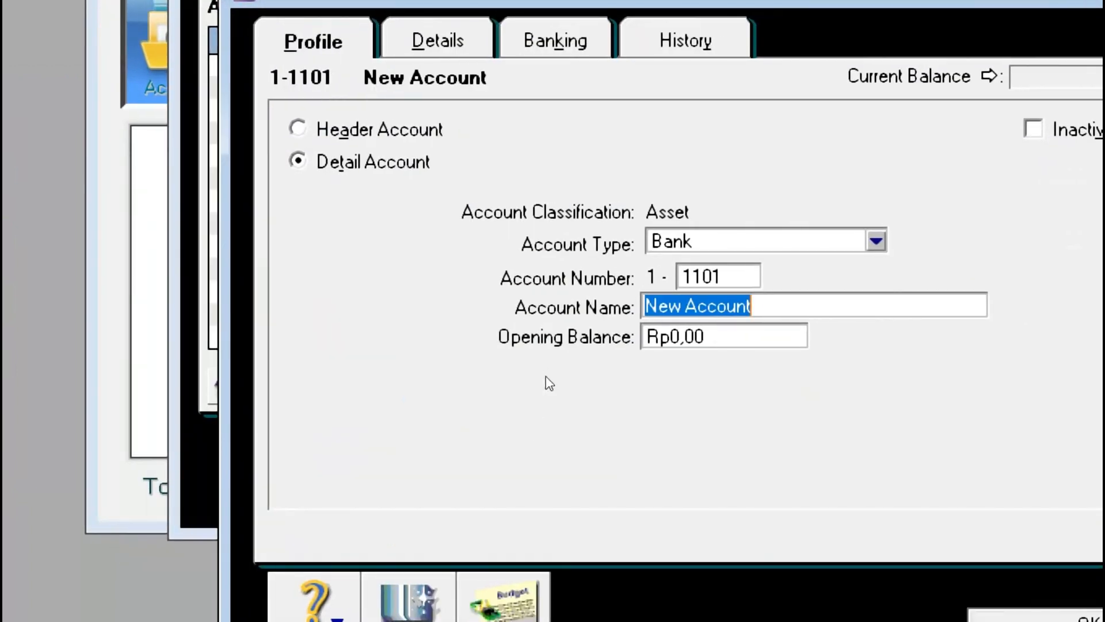
key(ctrl+v)
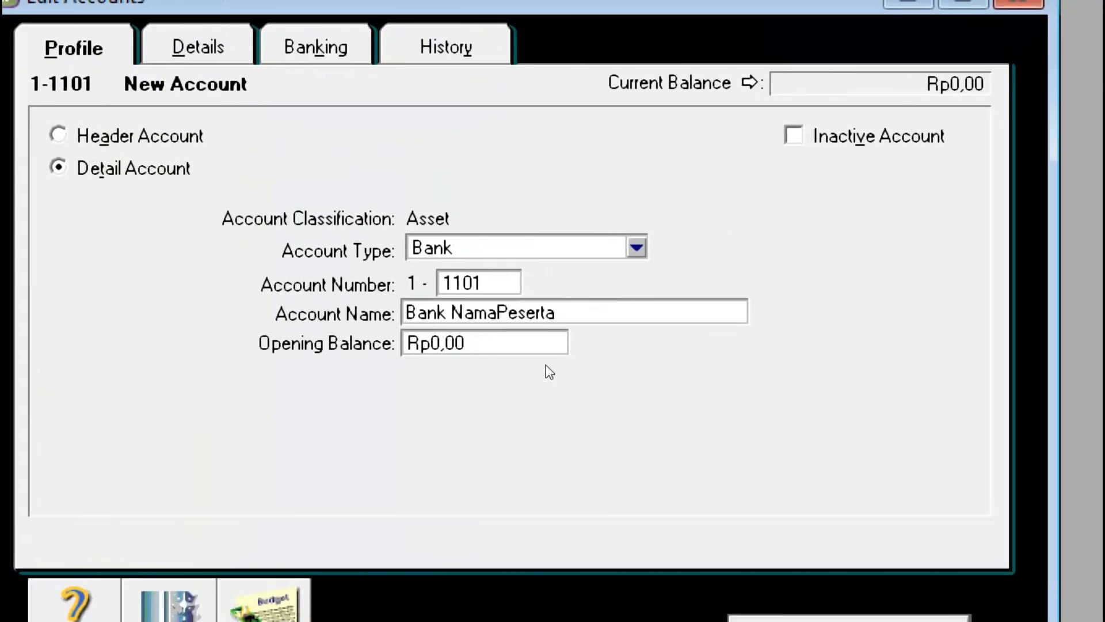
key(BackSpace)
key(BackSpace)
key(BackSpace)
key(BackSpace)
key(BackSpace)
key(BackSpace)
key(BackSpace)
key(BackSpace)
key(BackSpace)
key(BackSpace)
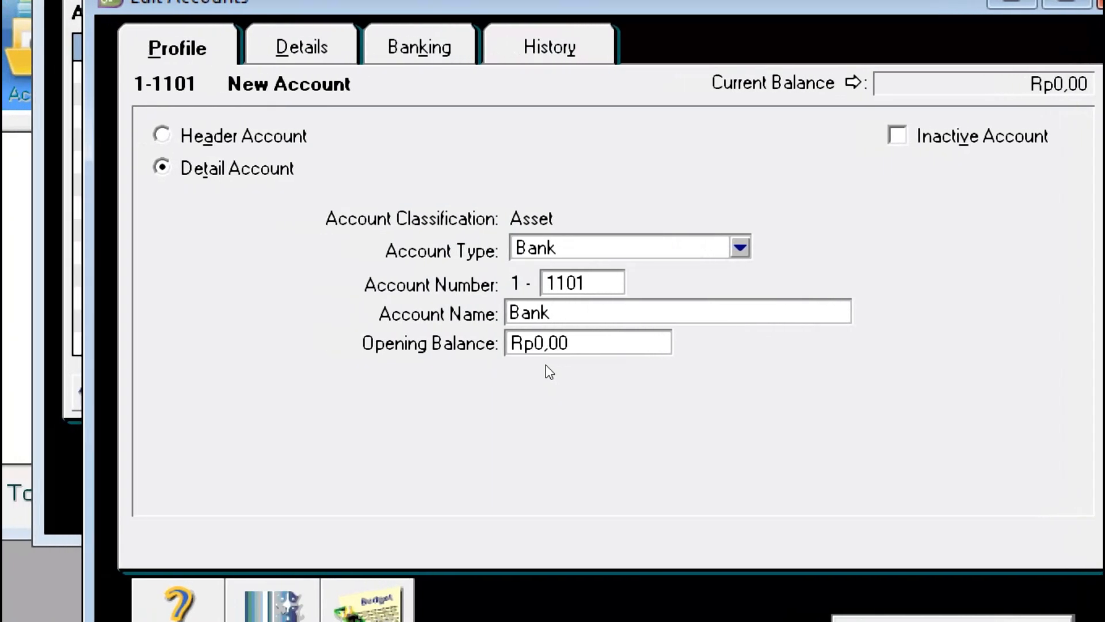
text(EdwinErdiyana)
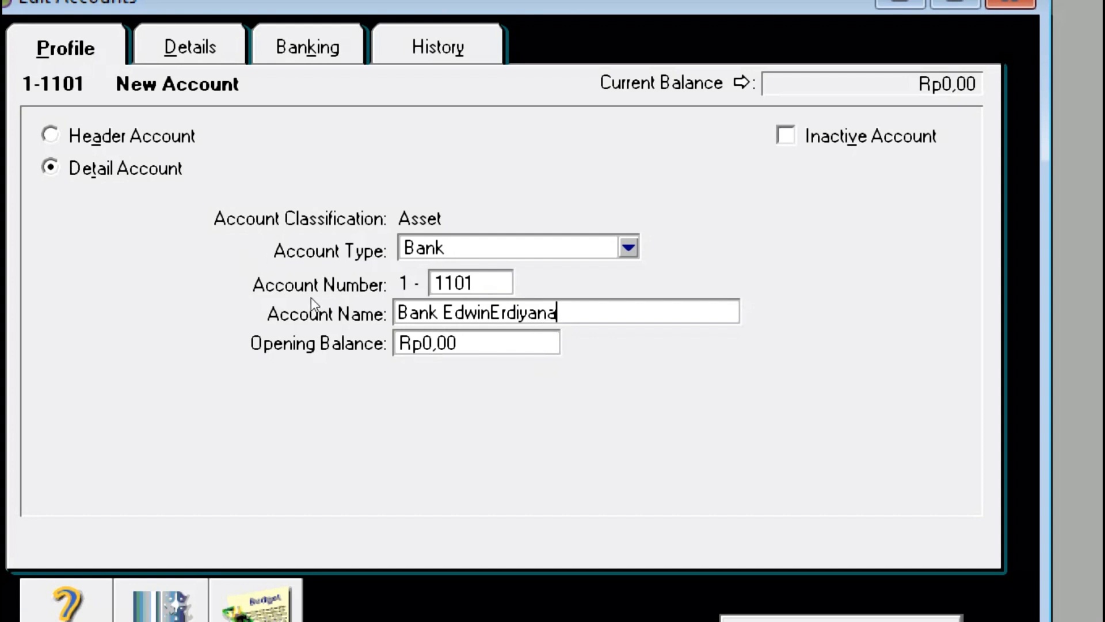
key(Tab)
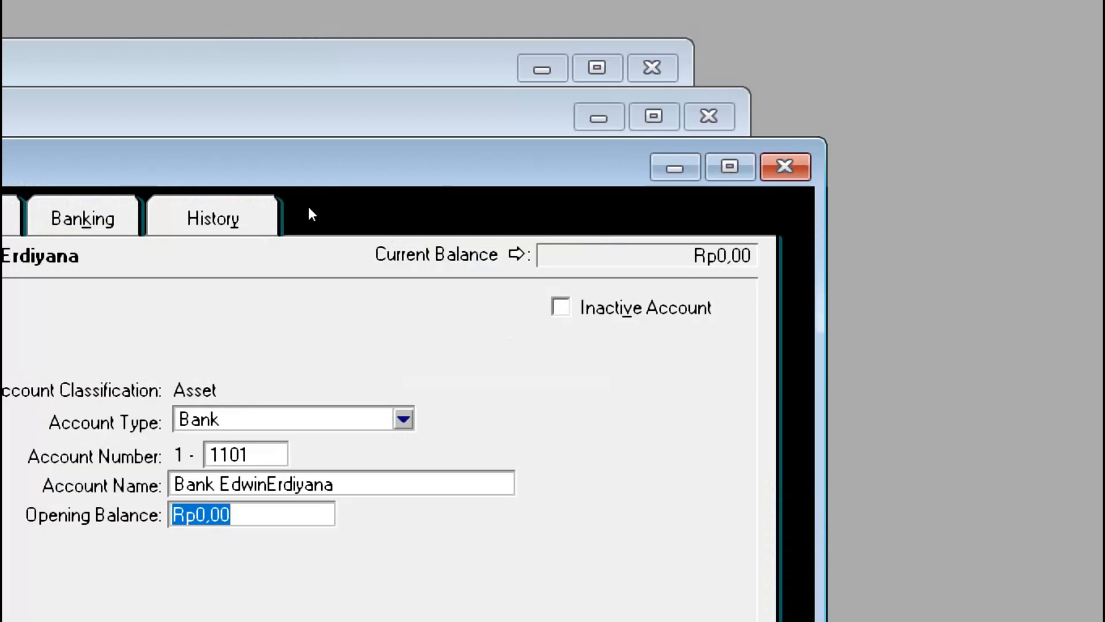
Enter 137244900 as the opening balance of account 1-1101, matching its debit amount in the PDF.
text(13)
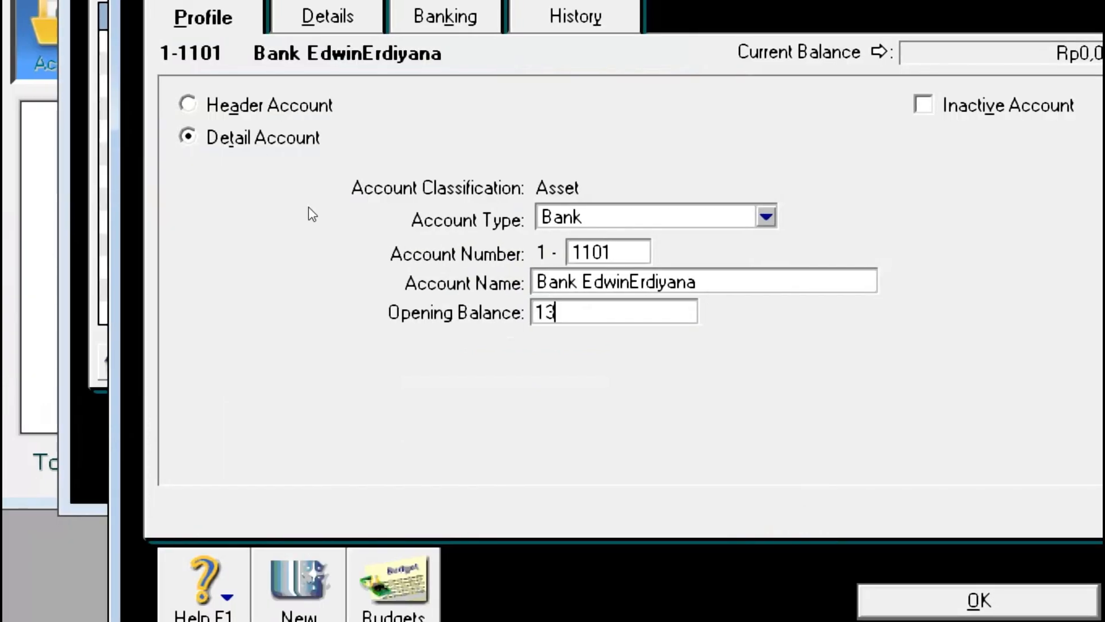
text(7)
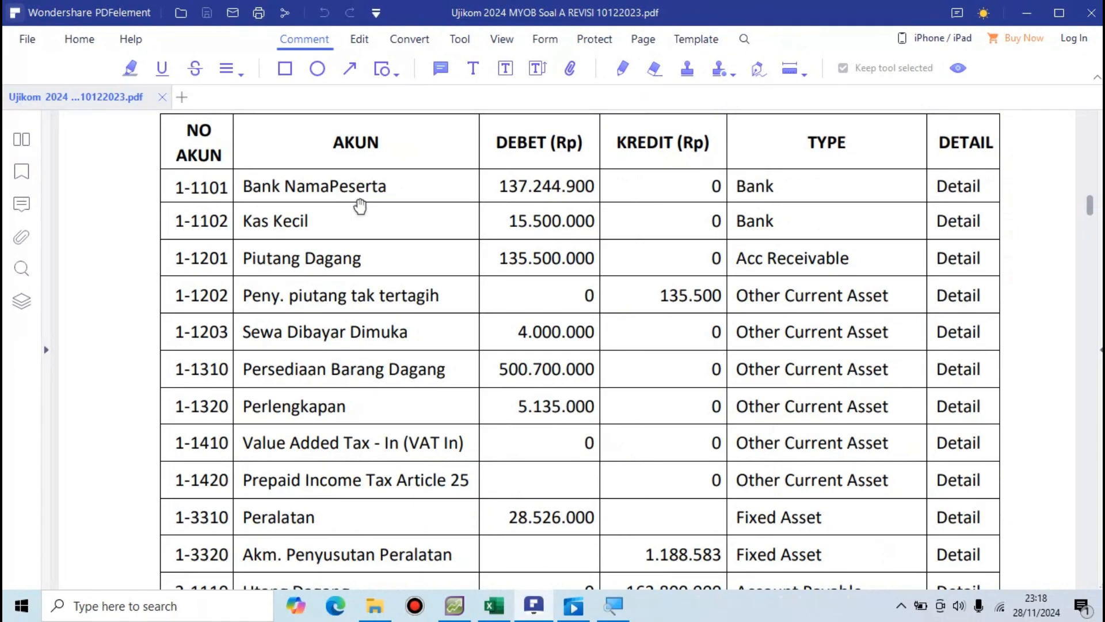
key(alt+Tab)
text(244)
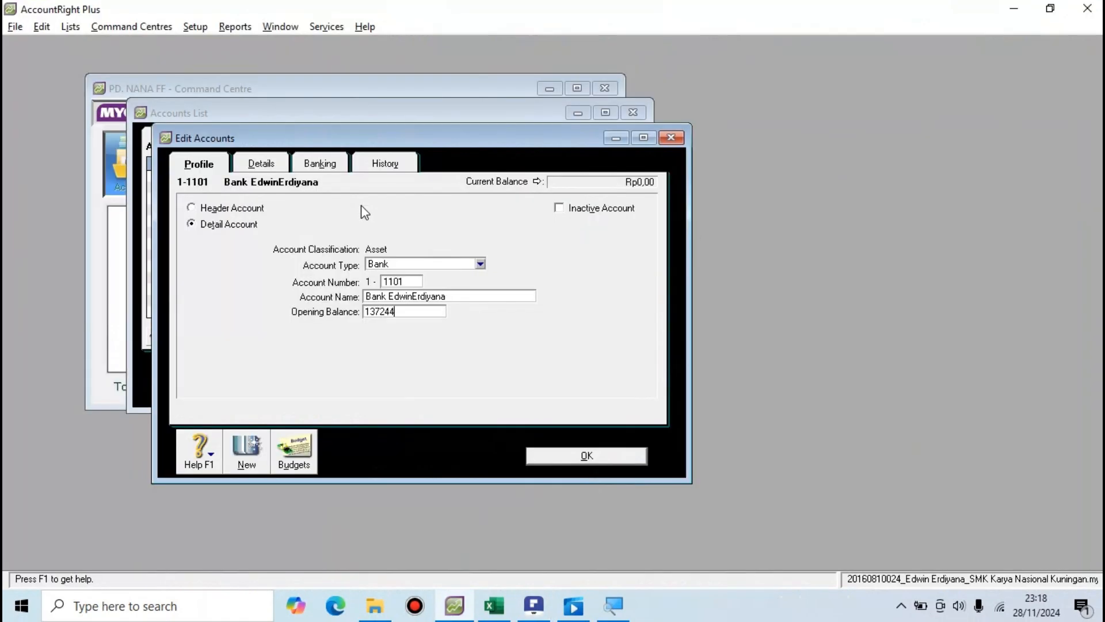
key(alt+Tab)
key(alt+Tab)
text(900)
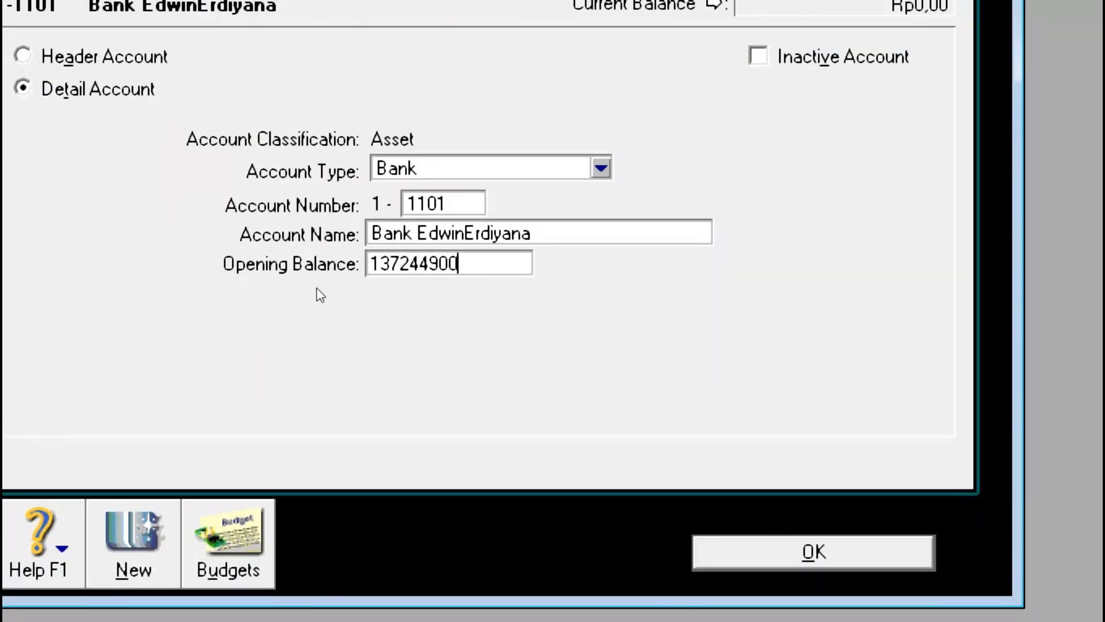
Save account 1-1101 and check its entry in the accounts list, among the assets and among all accounts.
key(Tab)
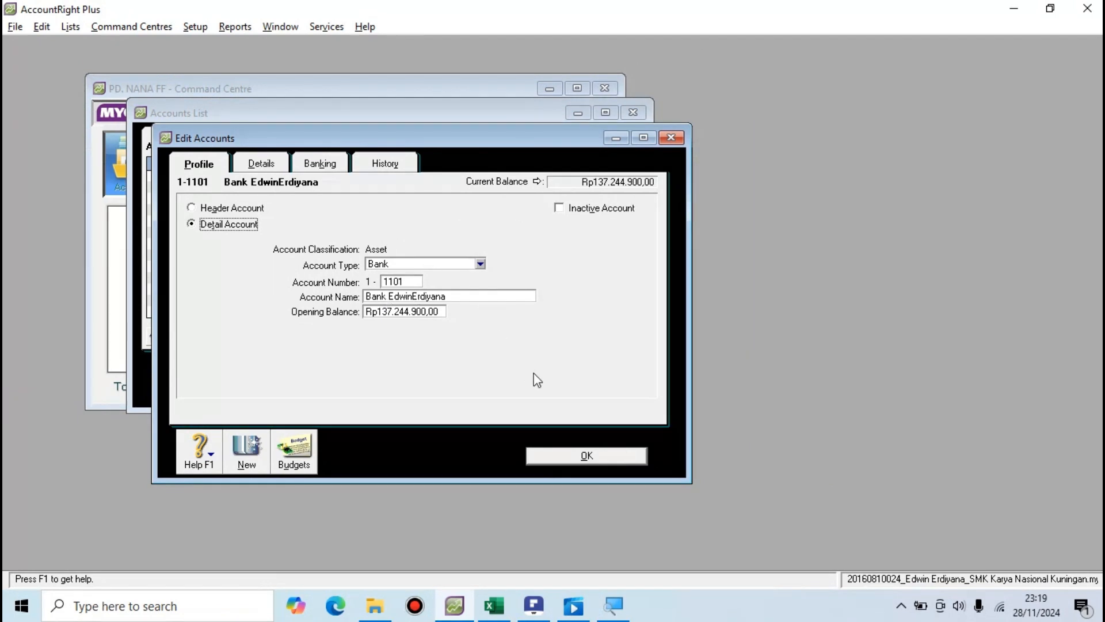
click(562, 456)
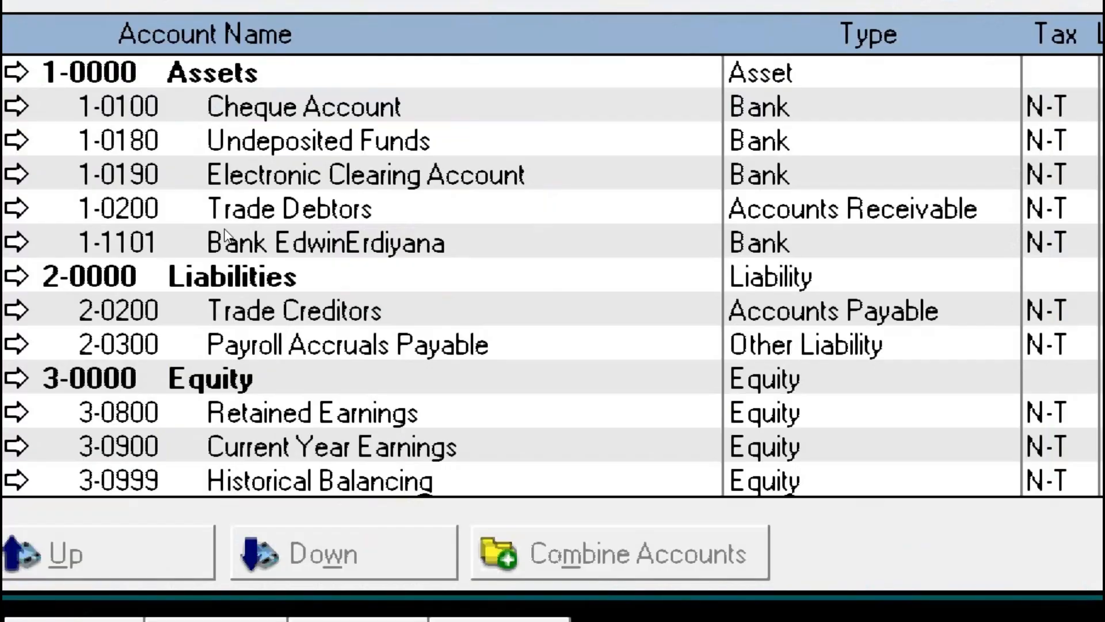
click(243, 236)
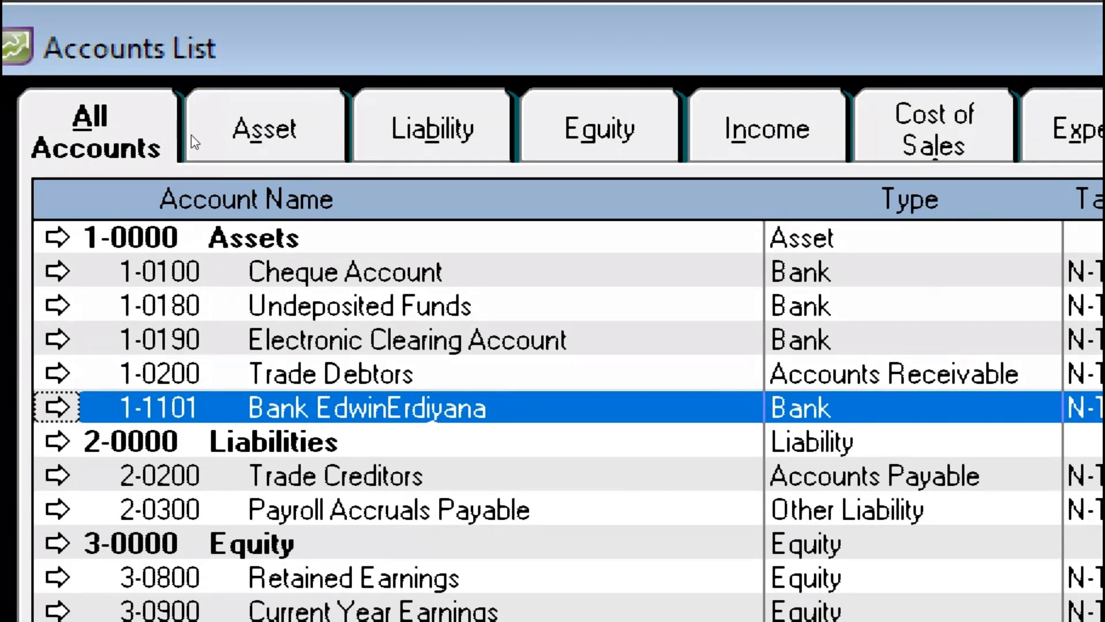
click(233, 140)
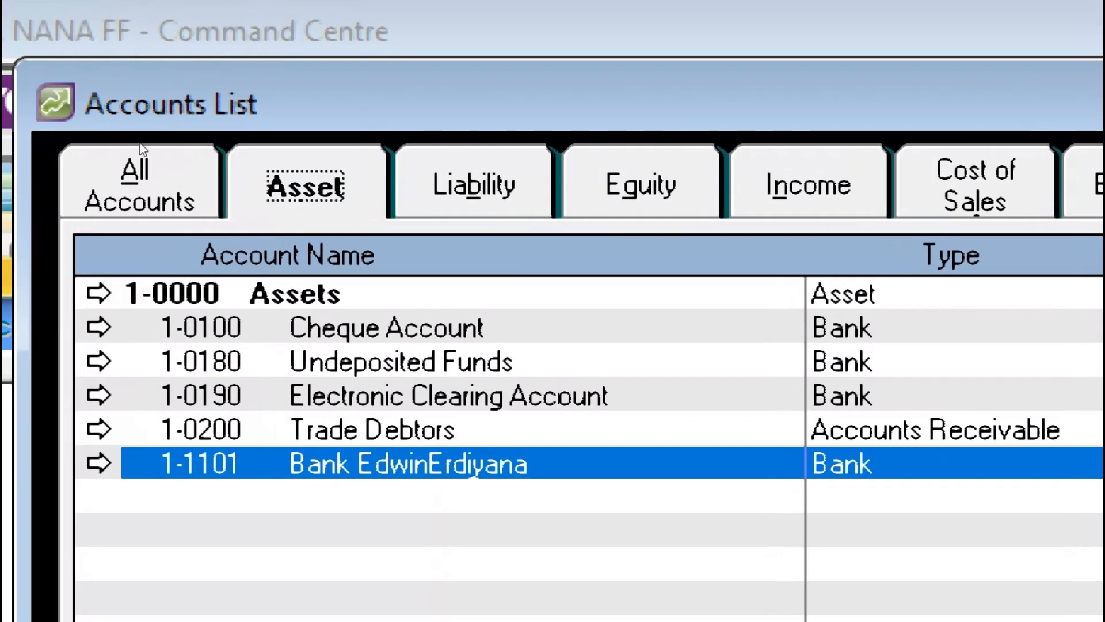
click(138, 110)
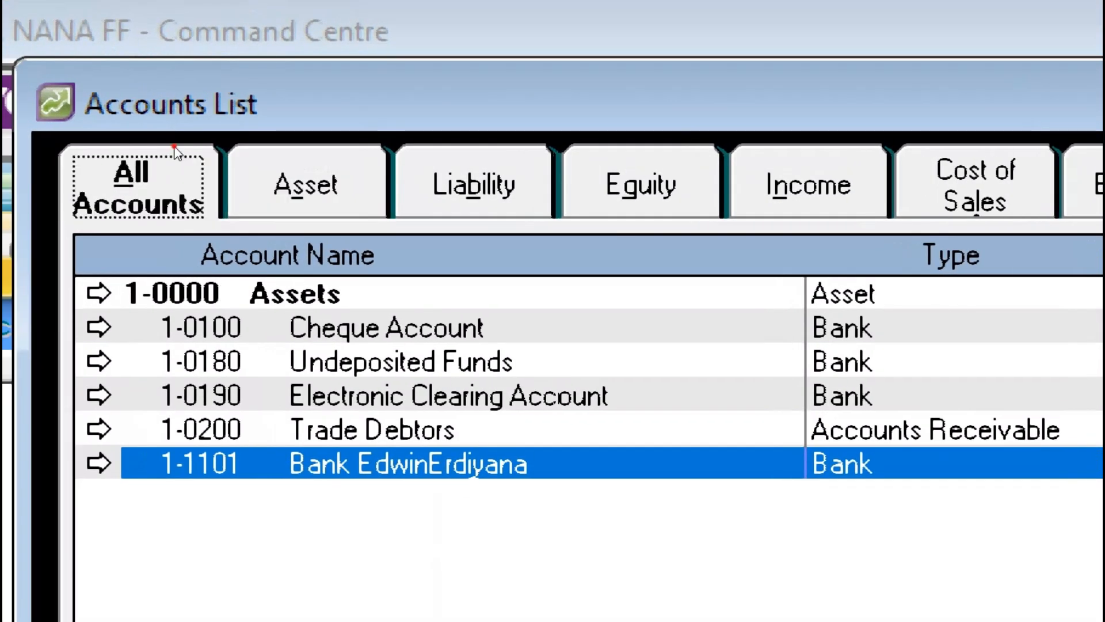
Start another detail account and set its account type to Bank, as the PDF gives for Kas Kecil.
key(alt+Tab)
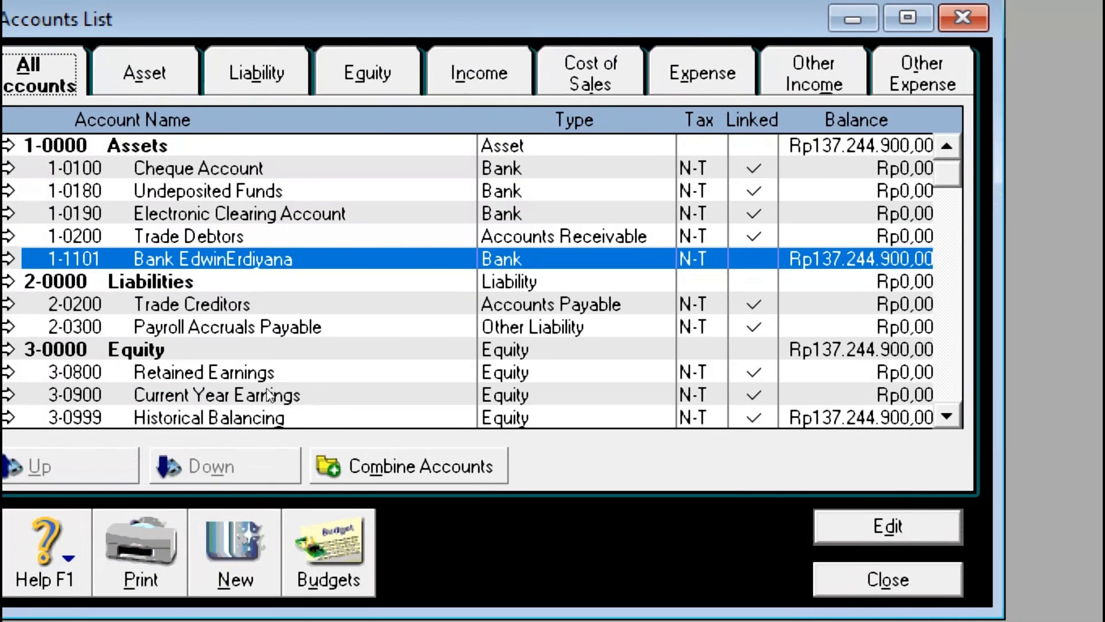
click(234, 550)
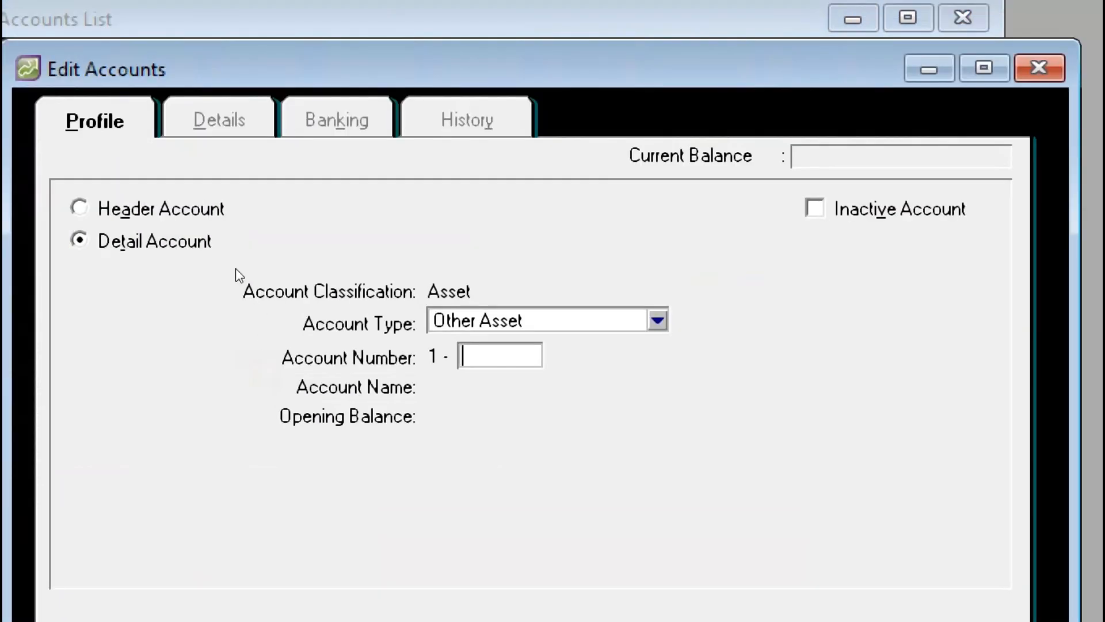
key(alt+Down)
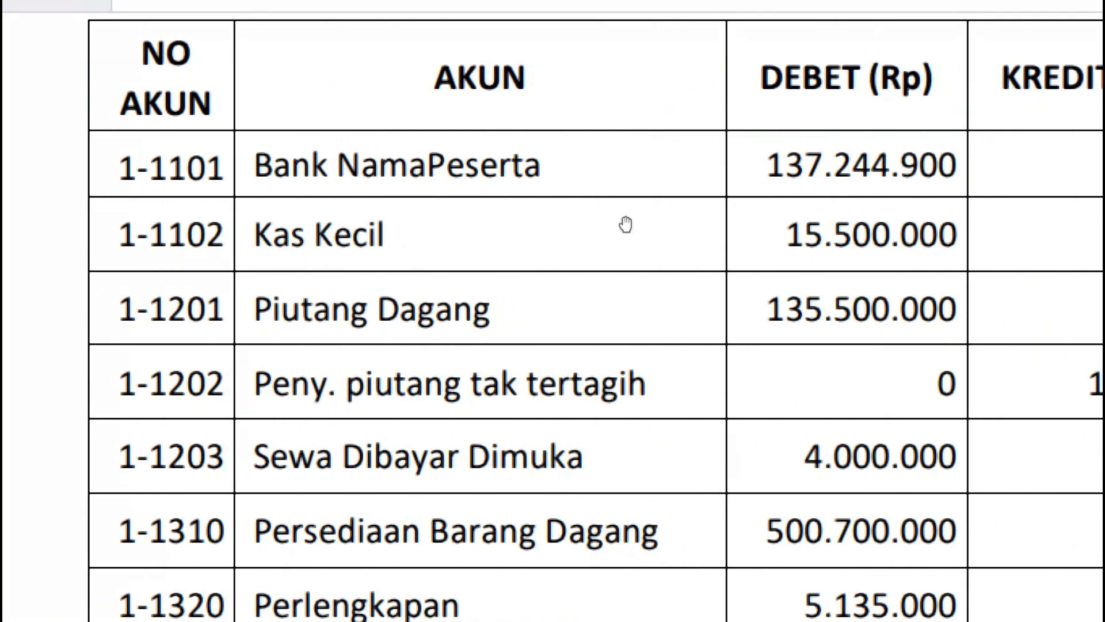
key(alt+Tab)
key(Tab)
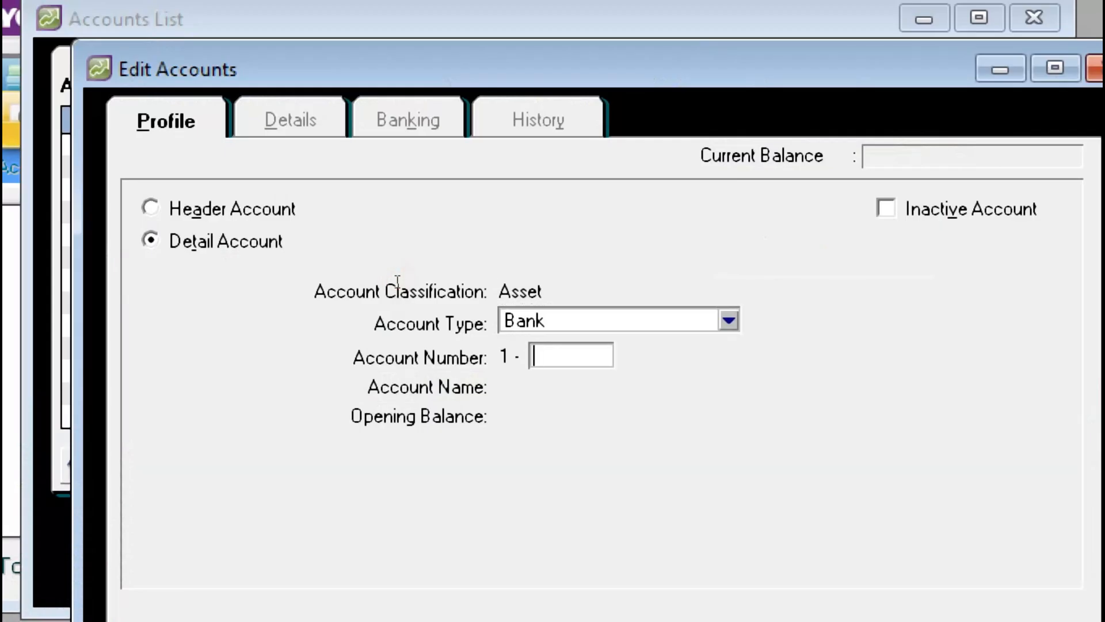
Set the new Bank account's number to 1-1102, following the Kas Kecil row in the PDF.
key(alt+Tab)
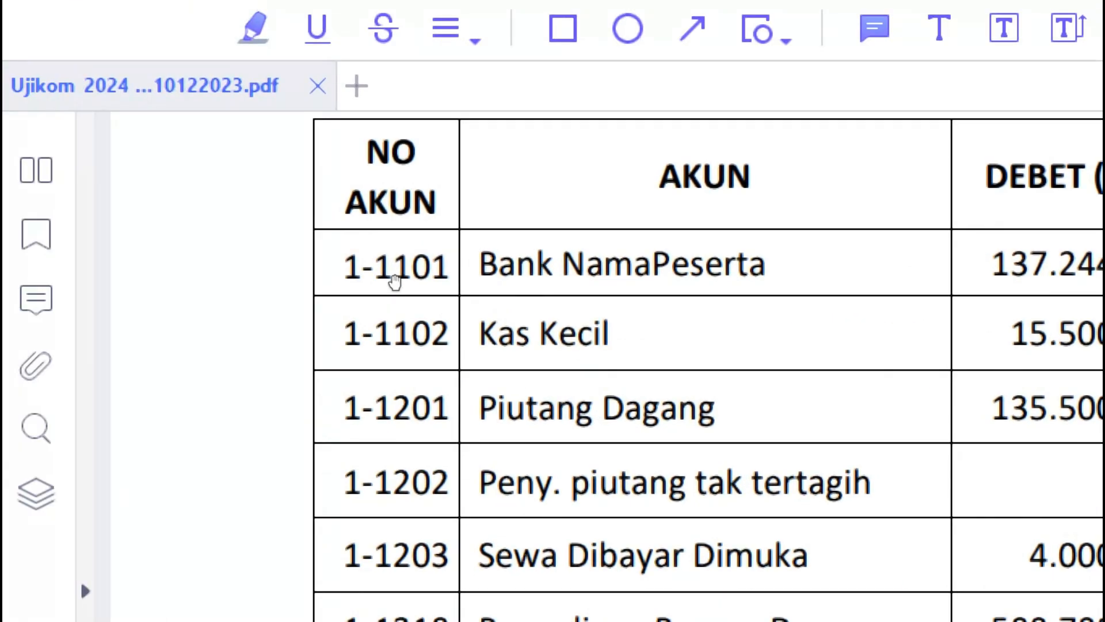
key(alt+Tab)
text(110)
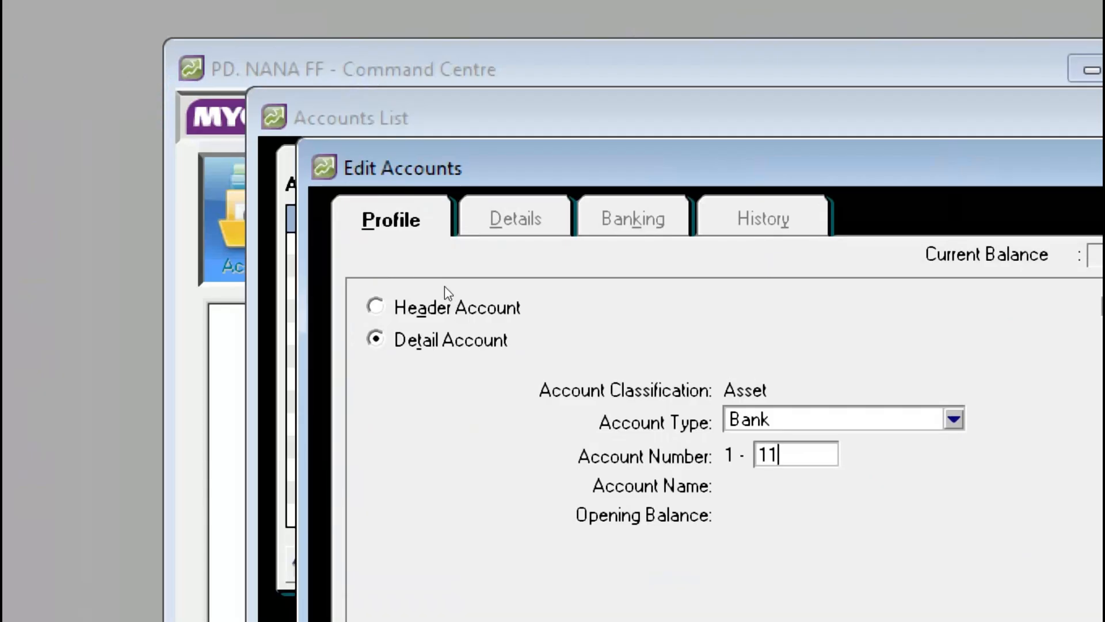
text(2)
key(Tab)
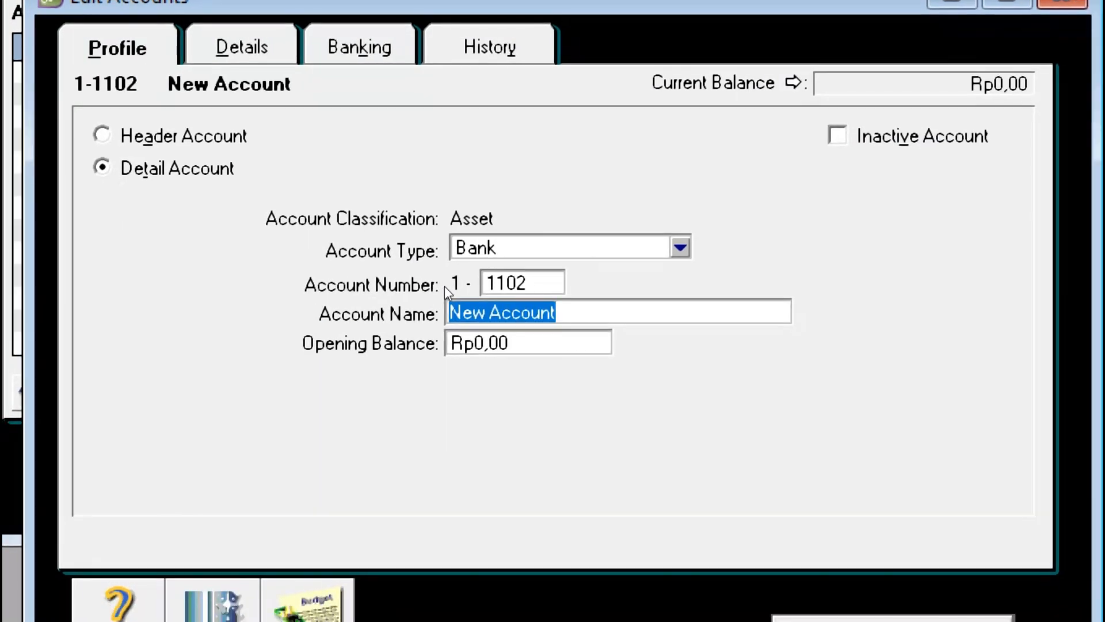
Name account 1-1102 "Kas Kecil".
text(K)
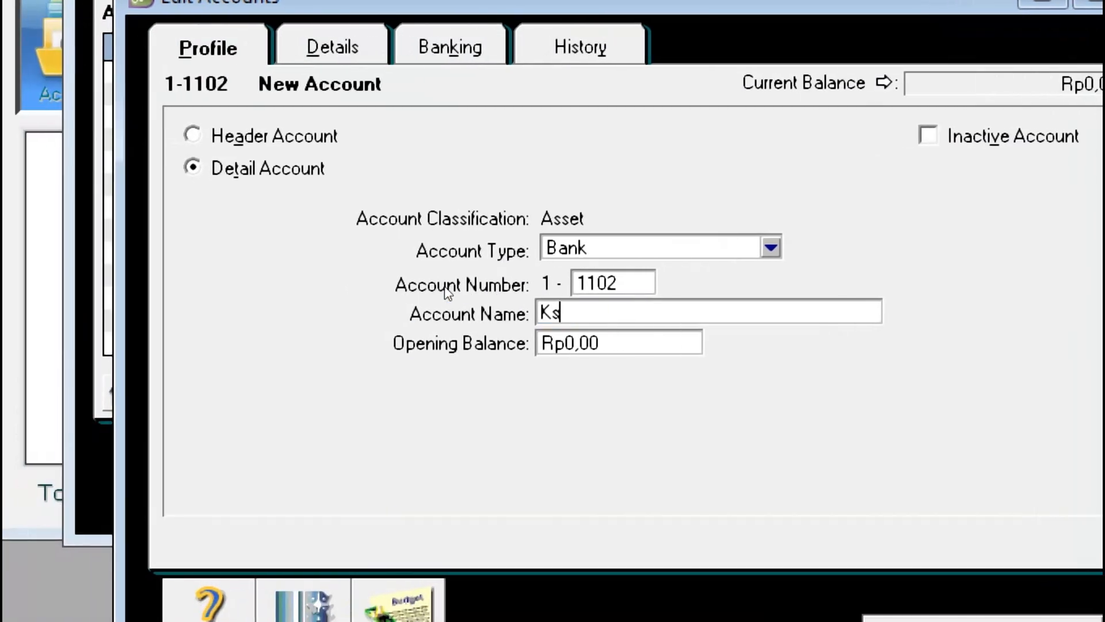
text(as Keci)
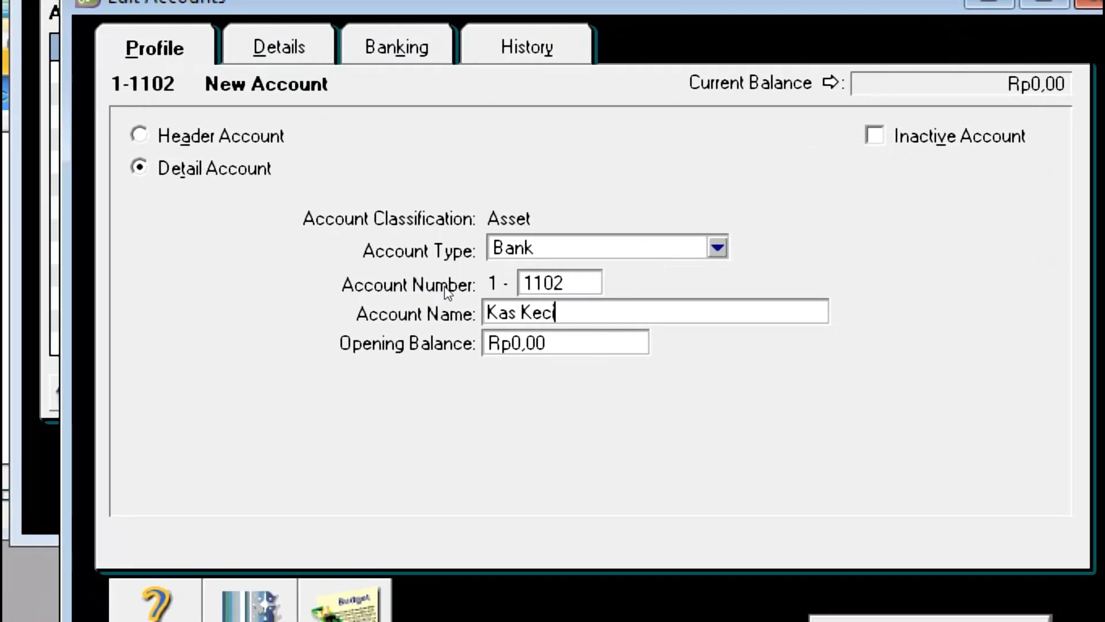
text(l)
key(Tab)
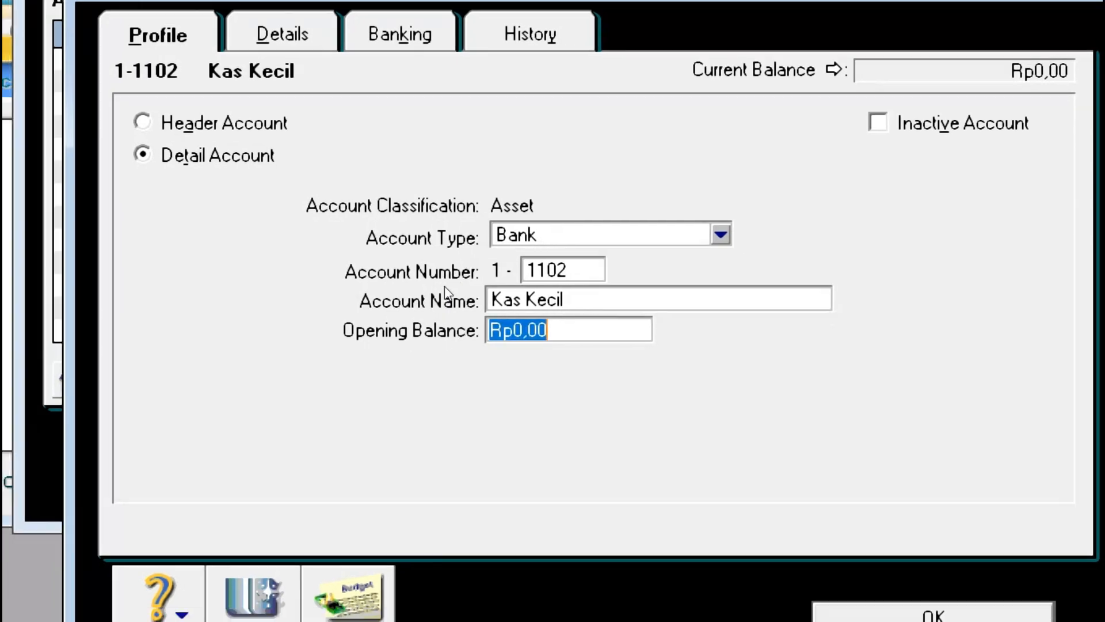
Enter 15500000 as the opening balance of Kas Kecil, save the account and select it in the accounts list.
key(BackSpace)
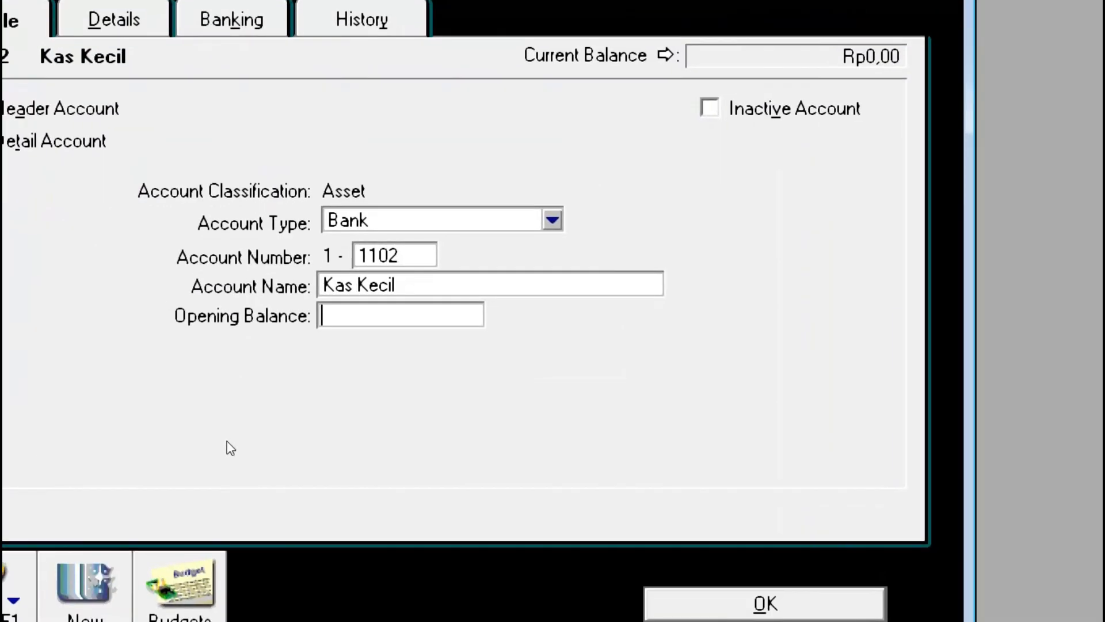
text(15.50)
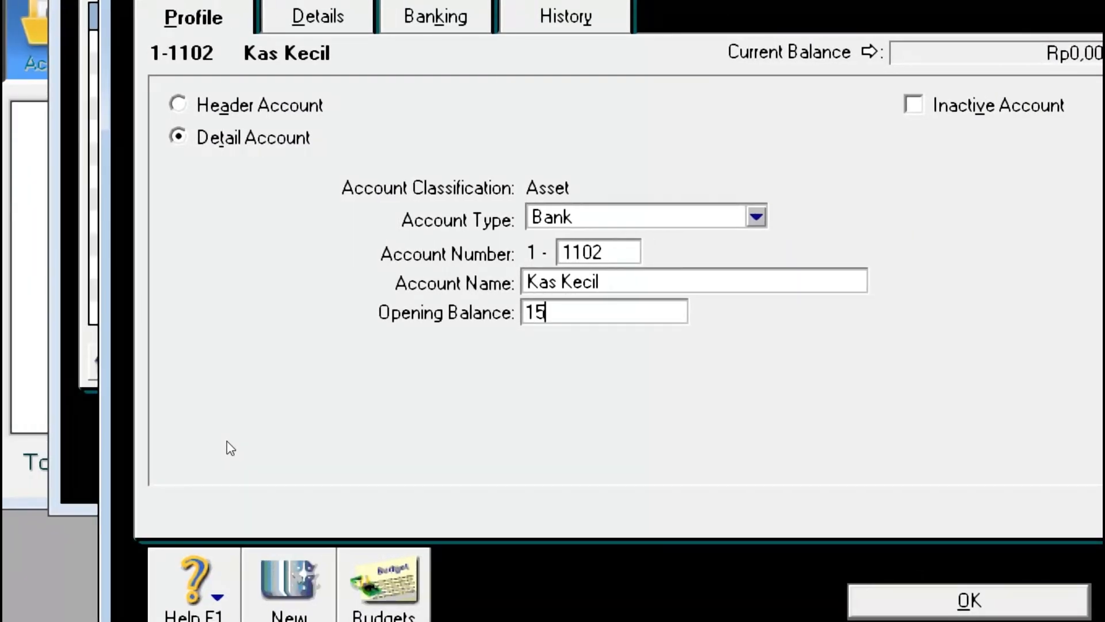
text(0.0)
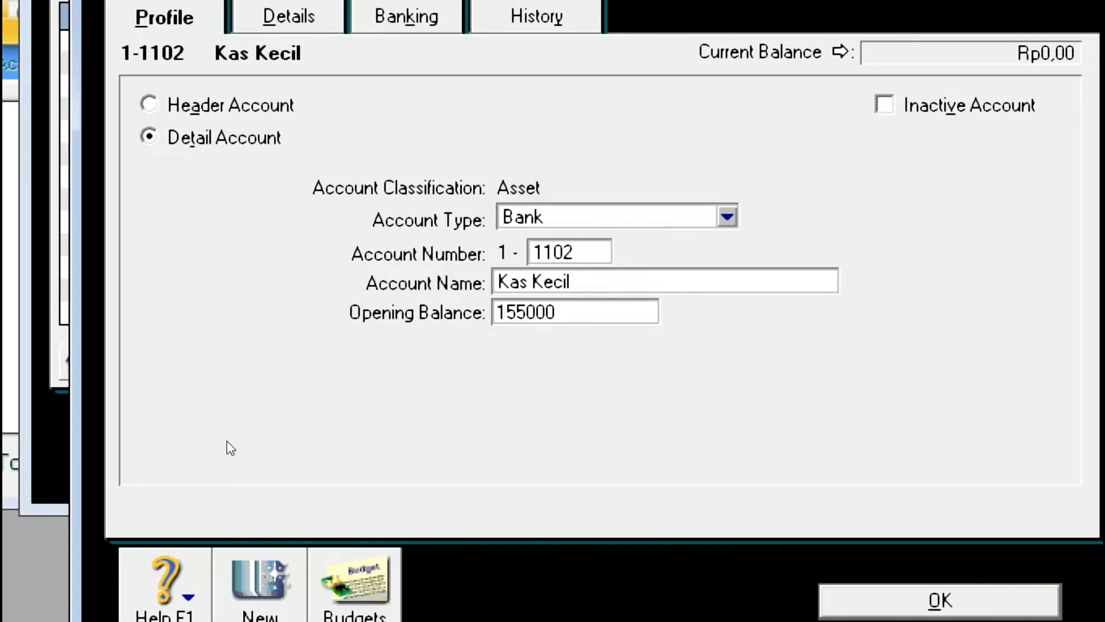
text(00)
key(Tab)
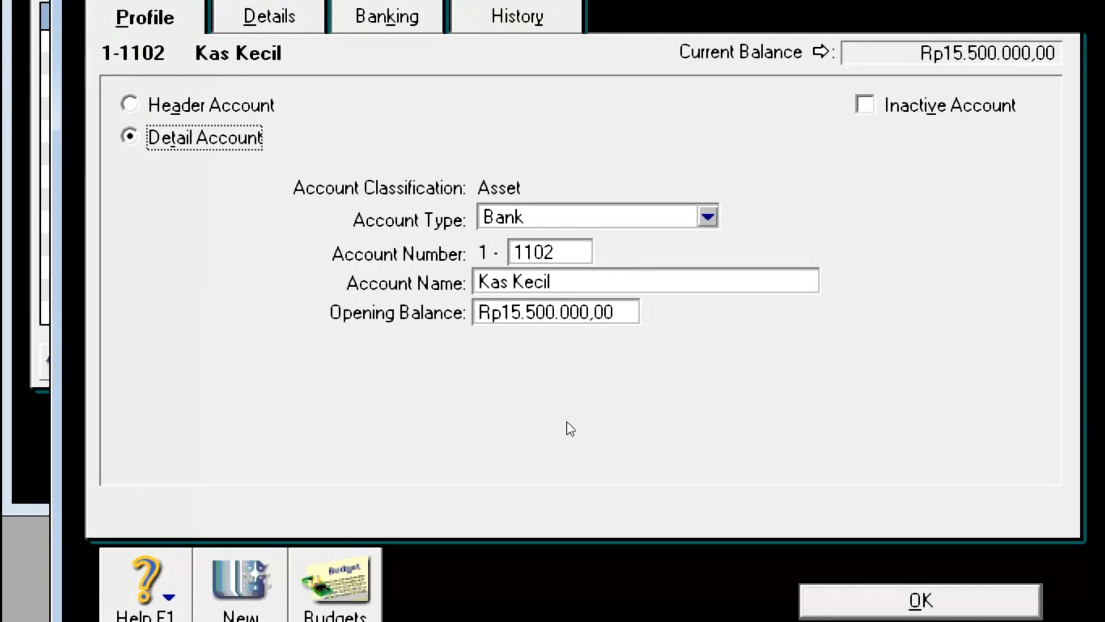
click(553, 459)
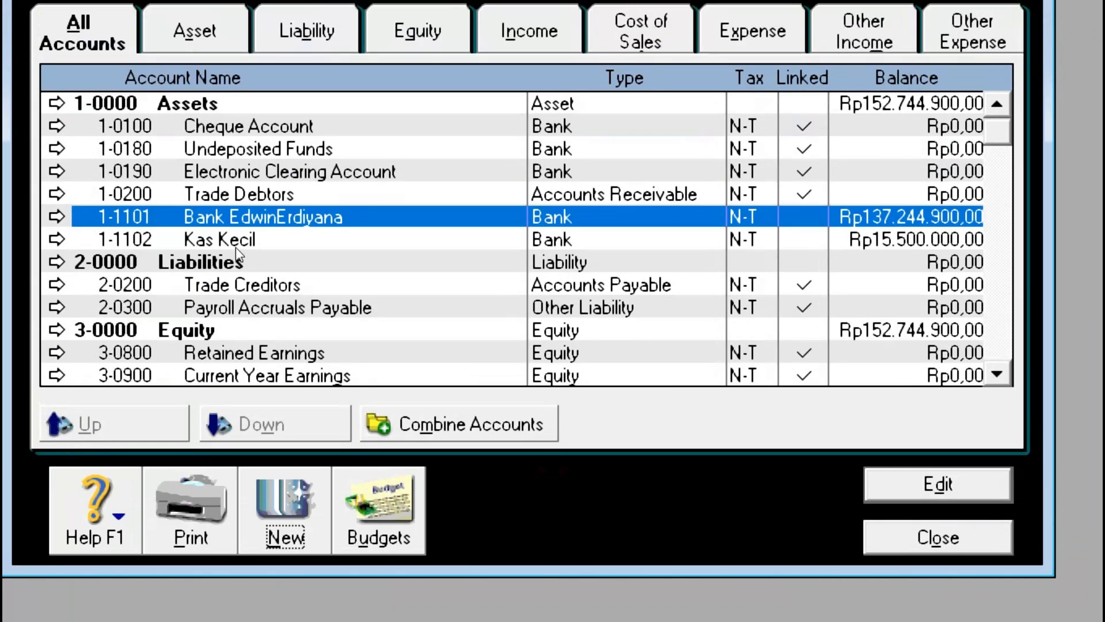
click(242, 163)
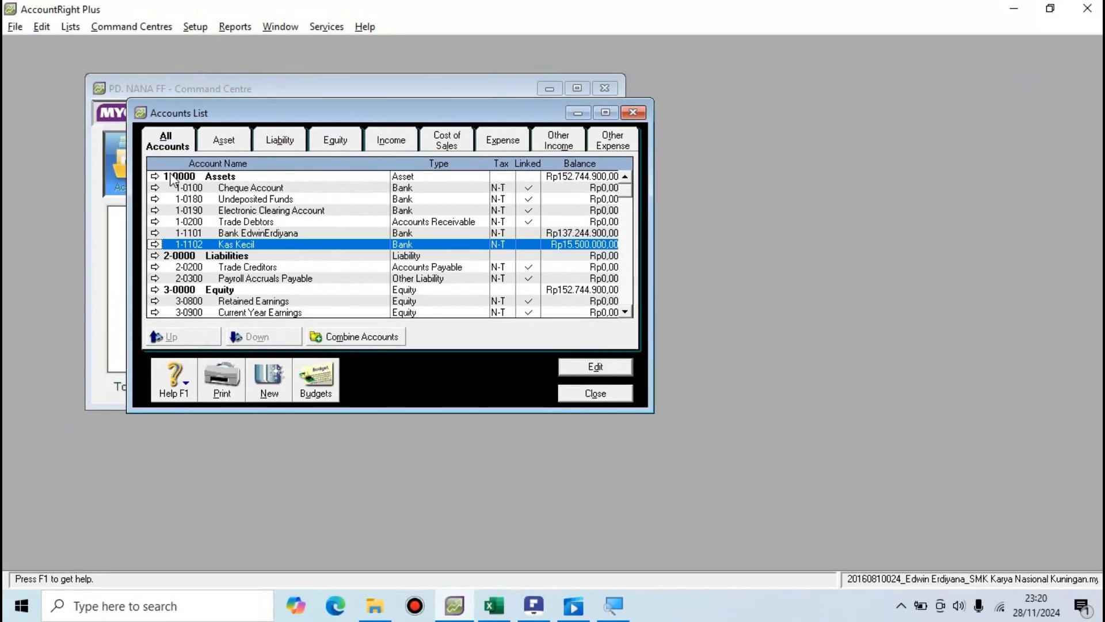
Start a new detail account for Piutang Dagang and set its type to Accounts Receivable, checking it against the PDF's type column.
key(alt+Tab)
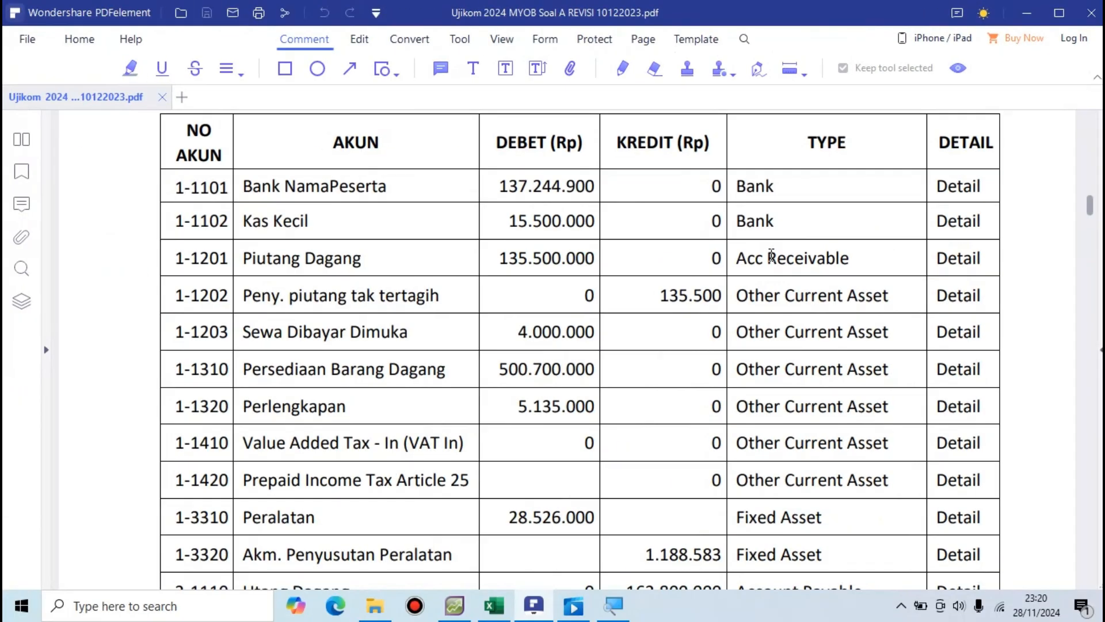
key(alt+Tab)
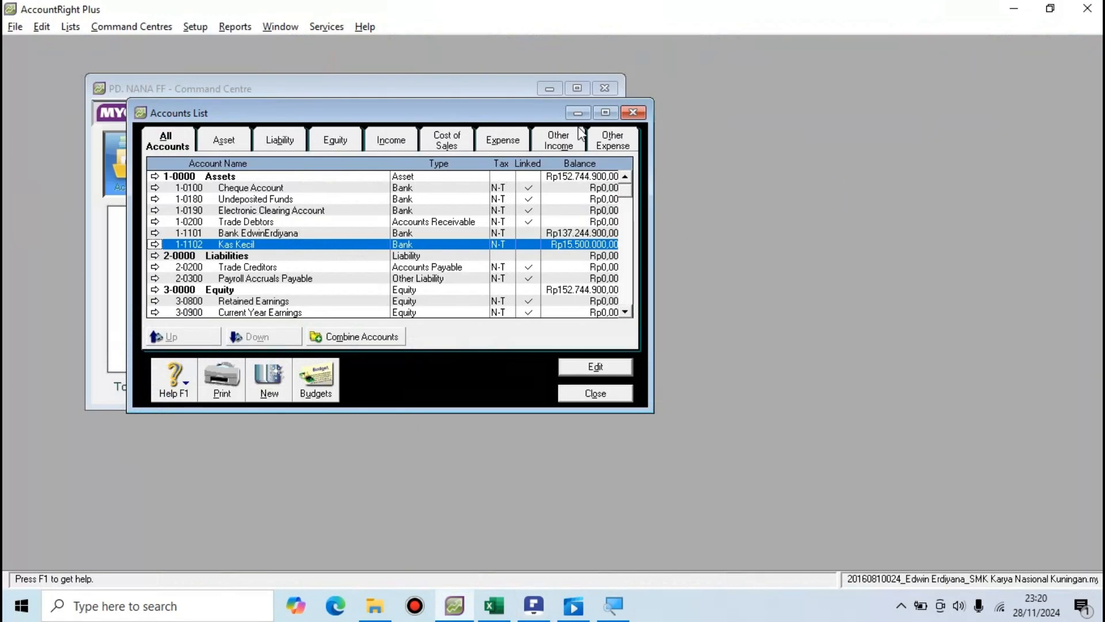
click(272, 394)
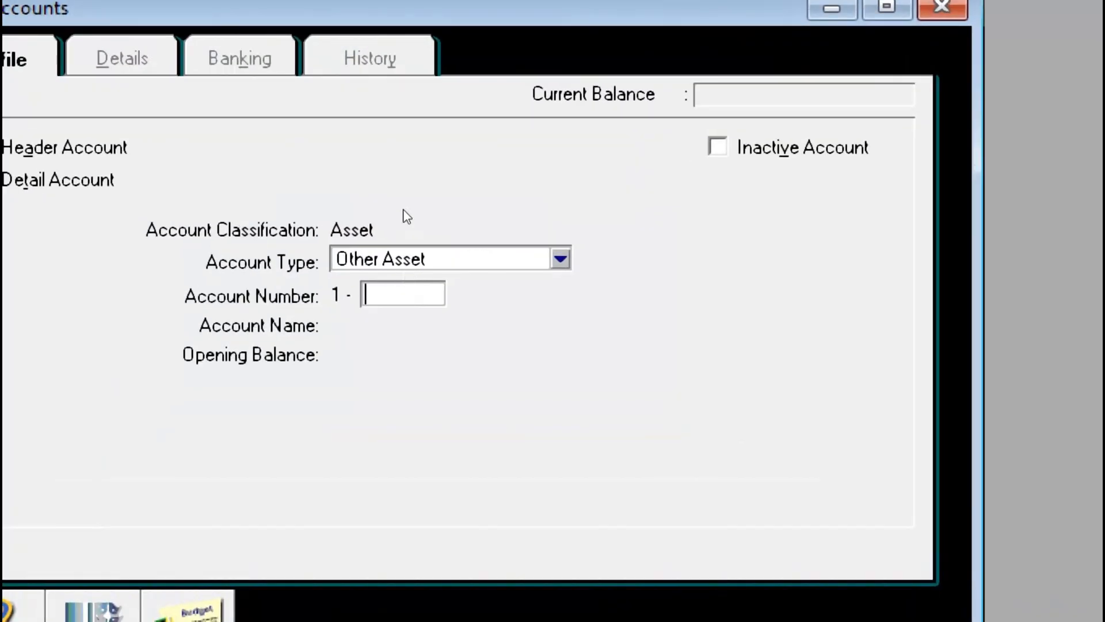
click(387, 262)
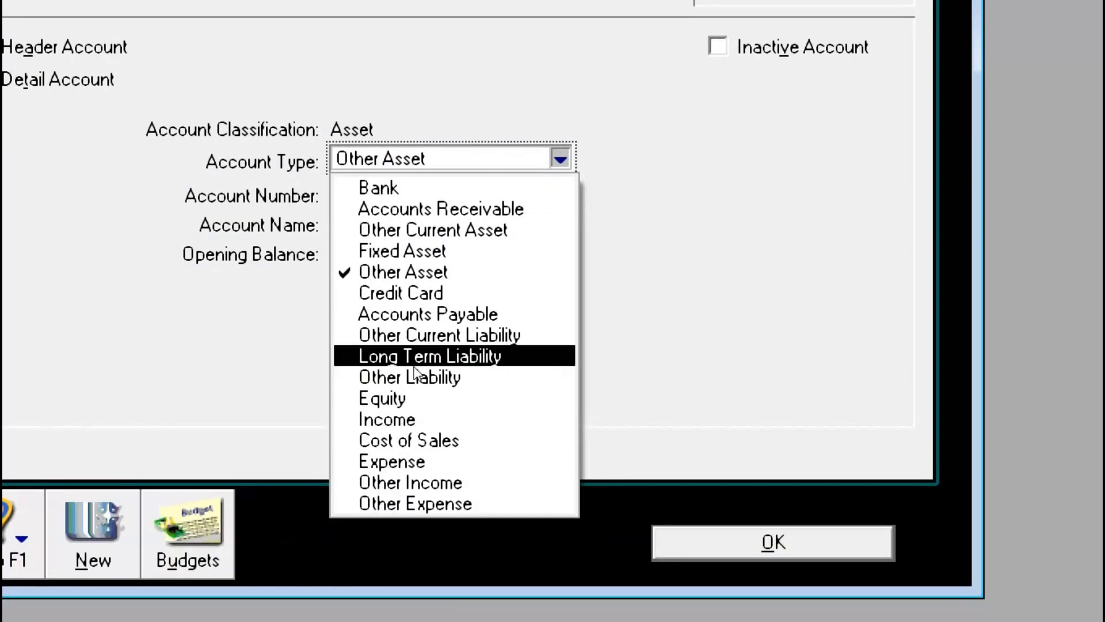
key(Up)
key(Up)
key(Up)
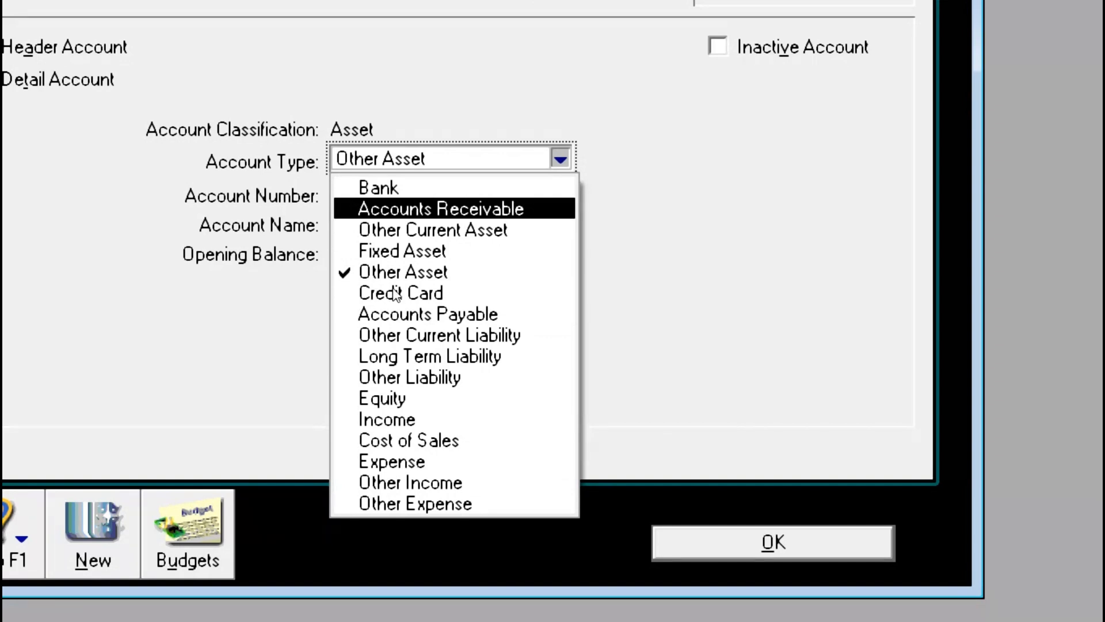
key(Return)
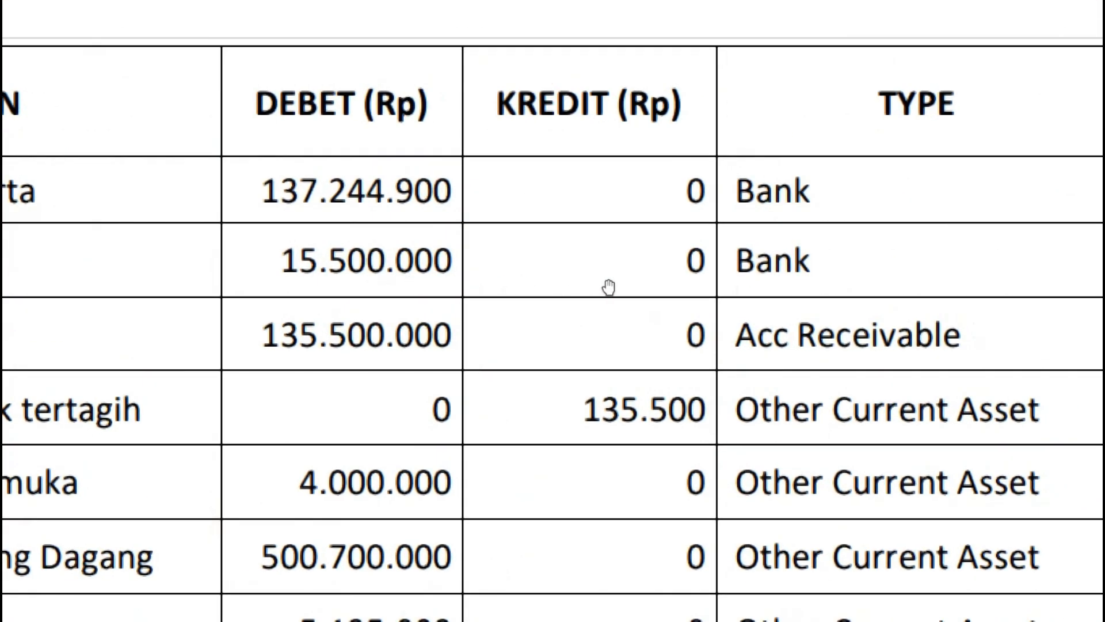
scroll(913, 272, right, 1)
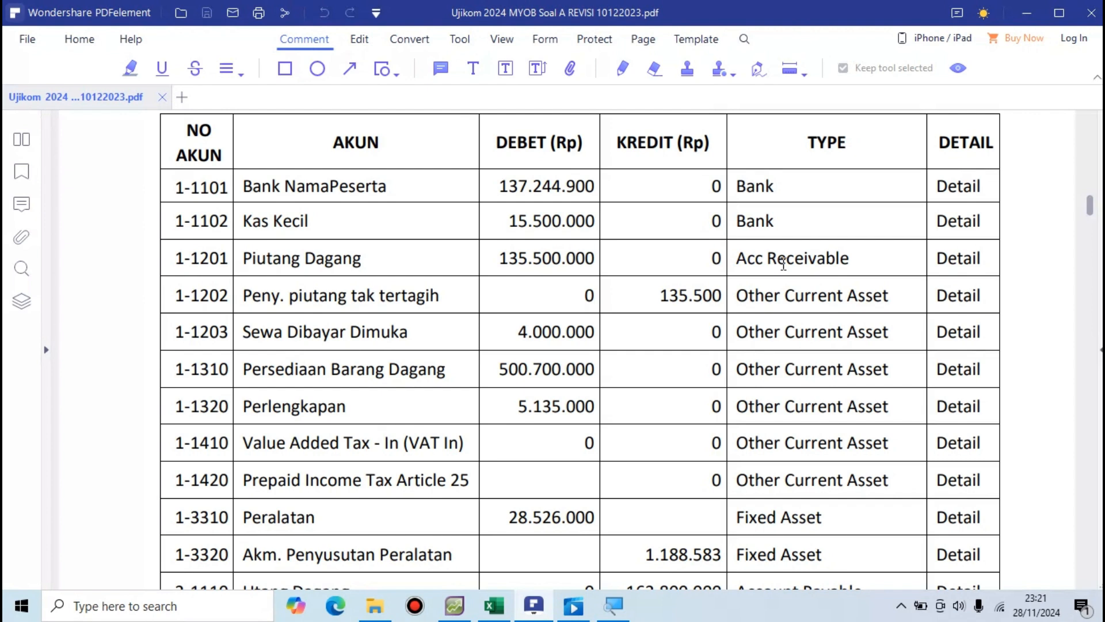
key(alt+Tab)
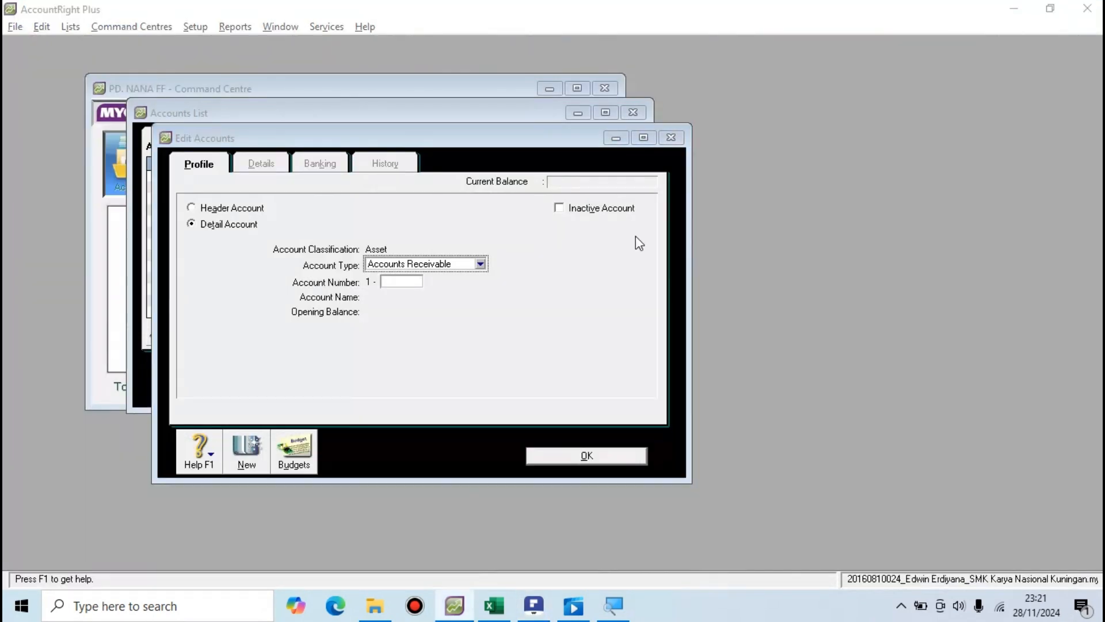
key(alt+Tab)
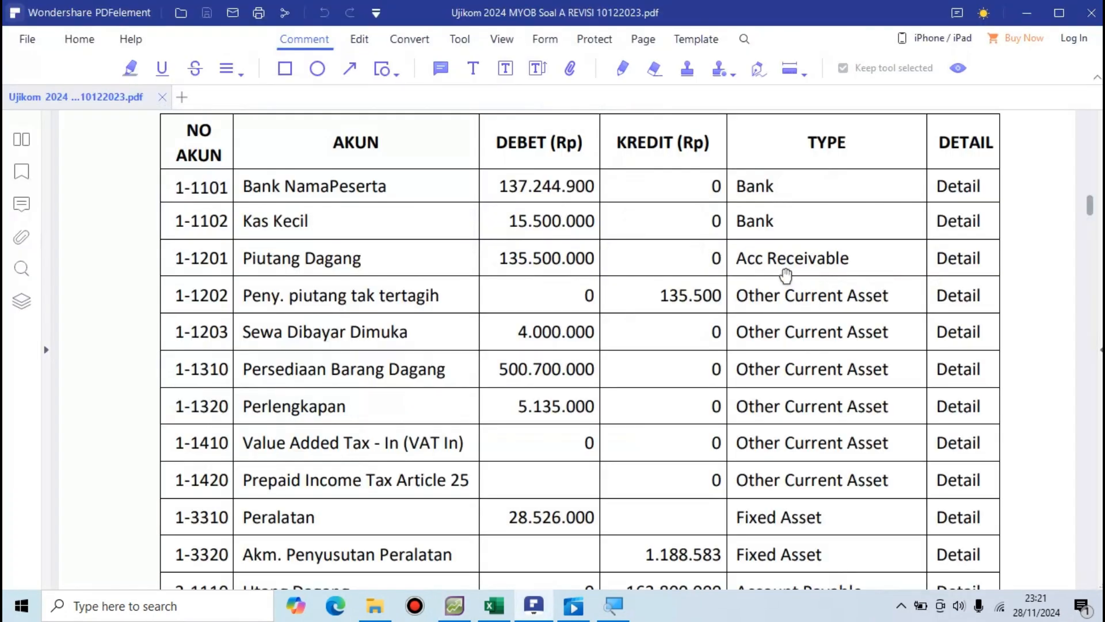
key(alt+Tab)
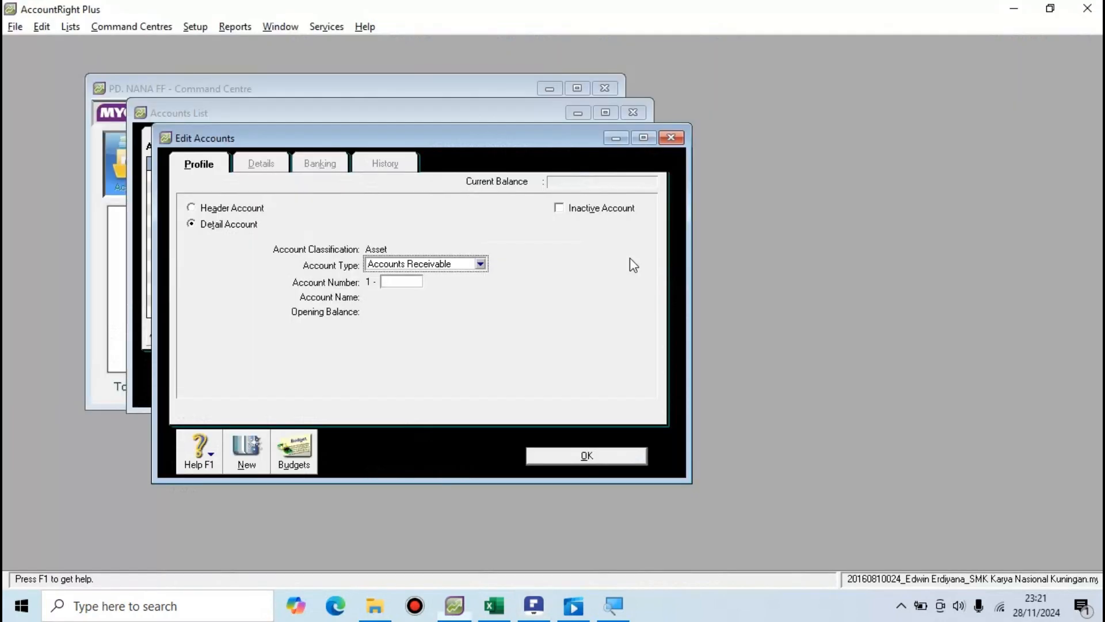
click(460, 264)
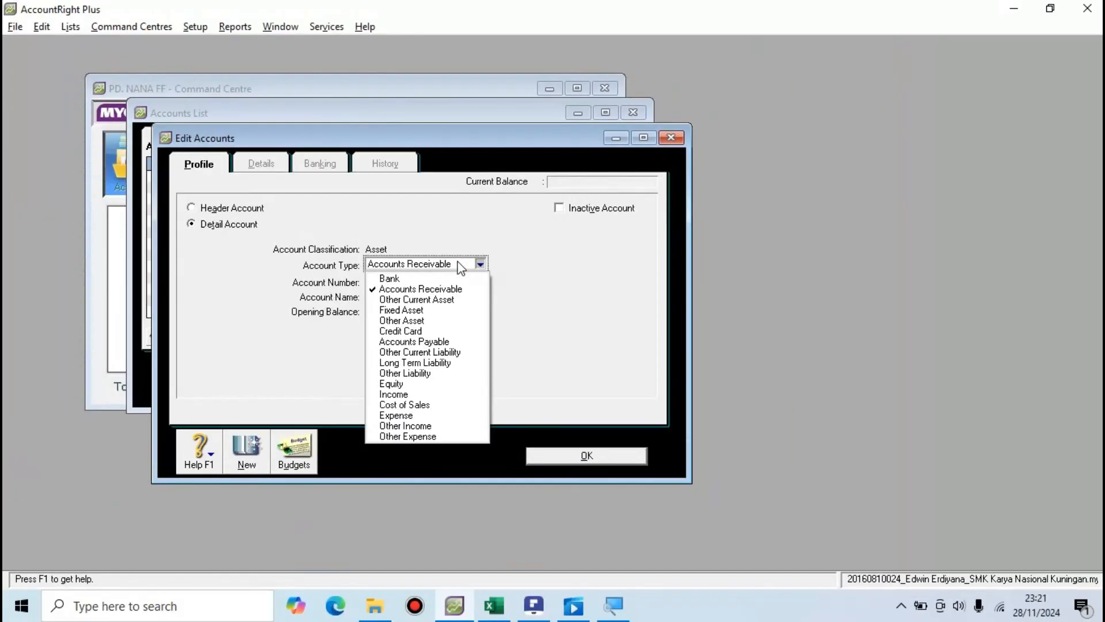
click(558, 265)
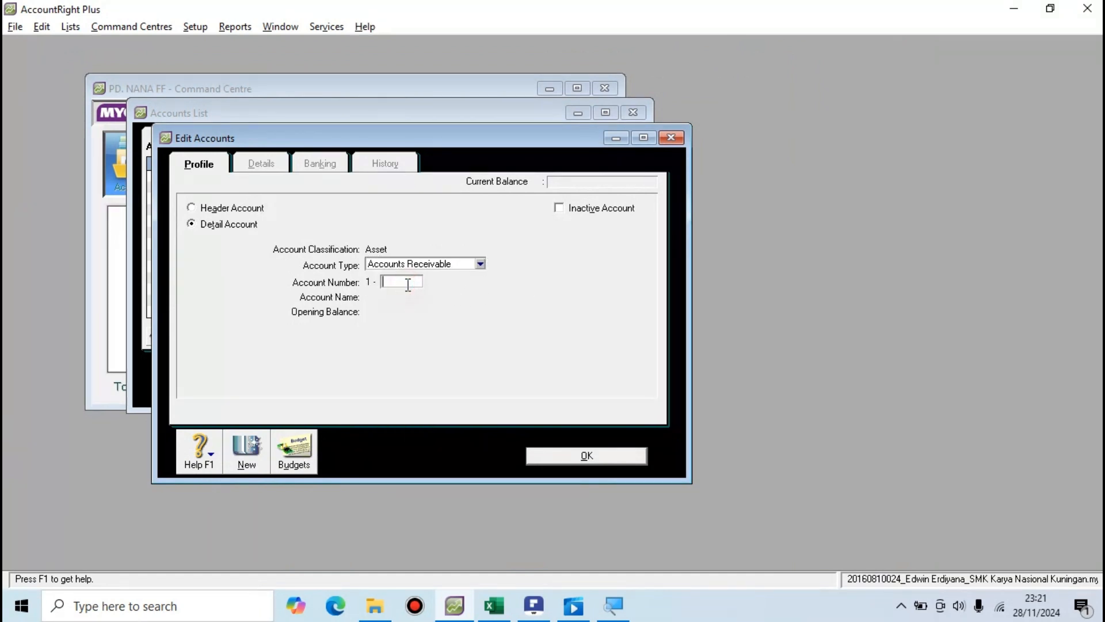
Set the new Accounts Receivable account's number to 1-1201, following the Piutang Dagang row in the PDF.
key(alt+Tab)
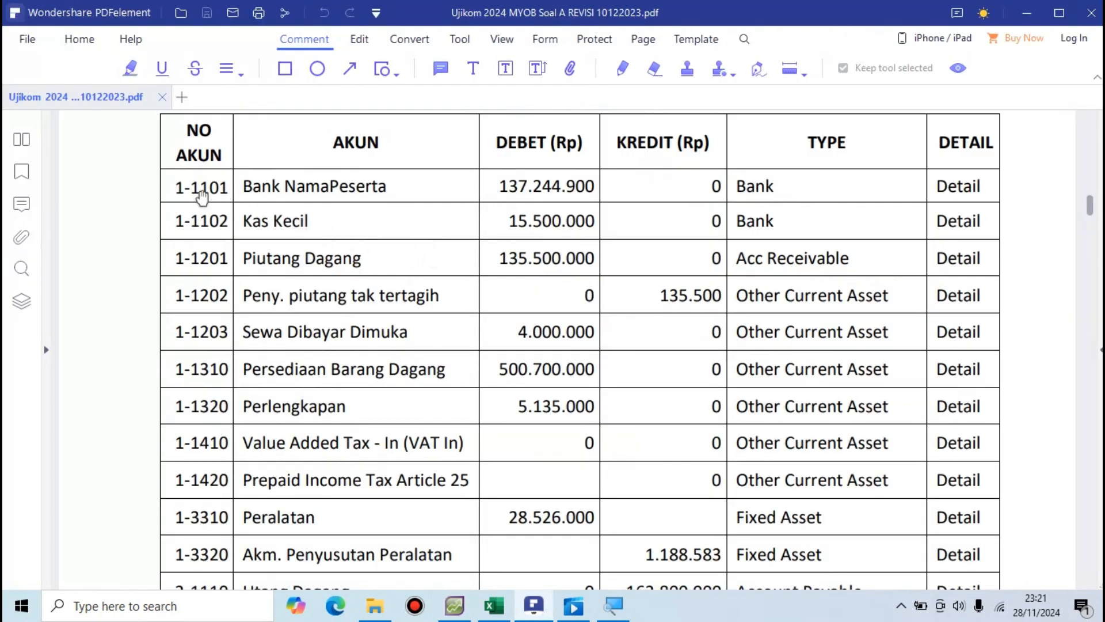
drag(196, 259, 230, 258)
key(alt+Tab)
text(12)
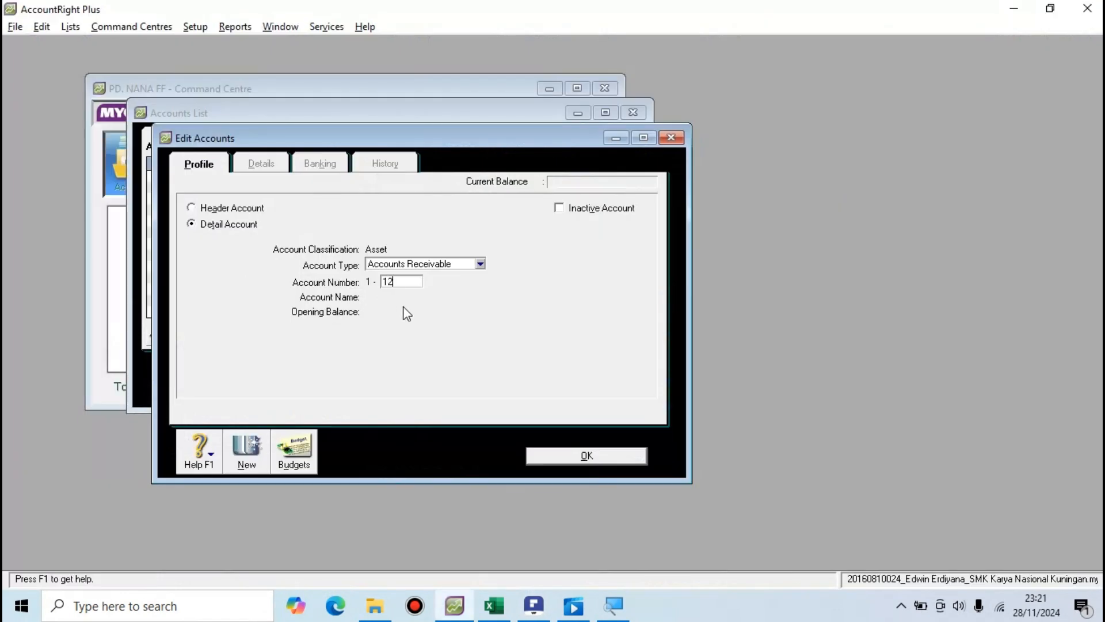
text(01)
key(Tab)
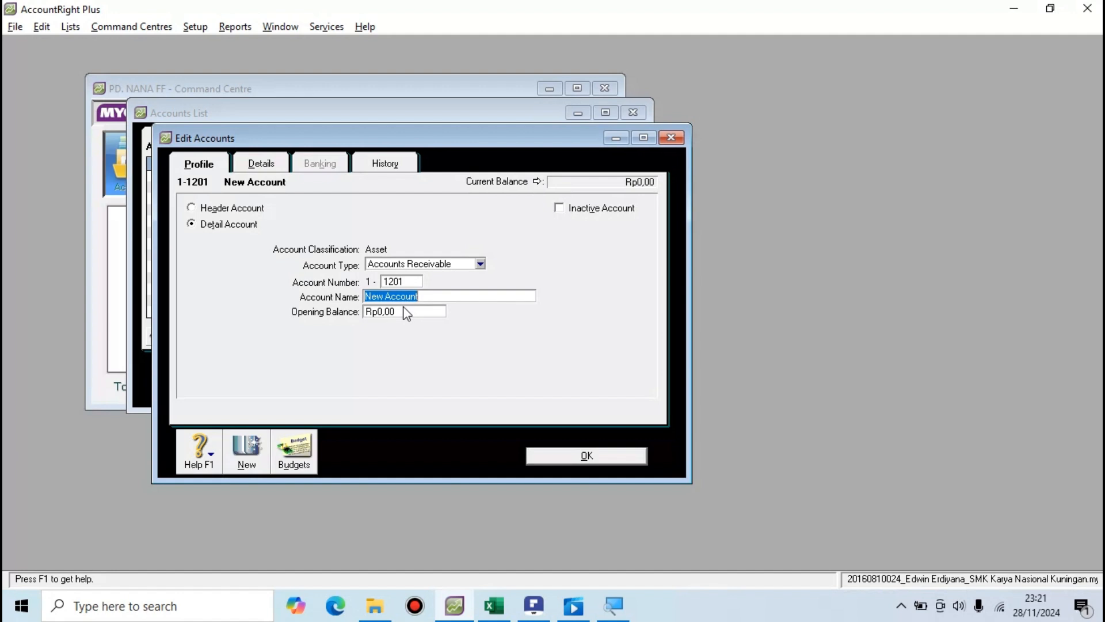
Name account 1-1201 "Piutang Dagang", as written in the PDF.
key(alt+Tab)
key(alt+Tab)
text(Piutang Dagang)
key(Tab)
Enter 135500000 as the opening balance of Piutang Dagang, save the account and select it in the accounts list.
key(alt+Tab)
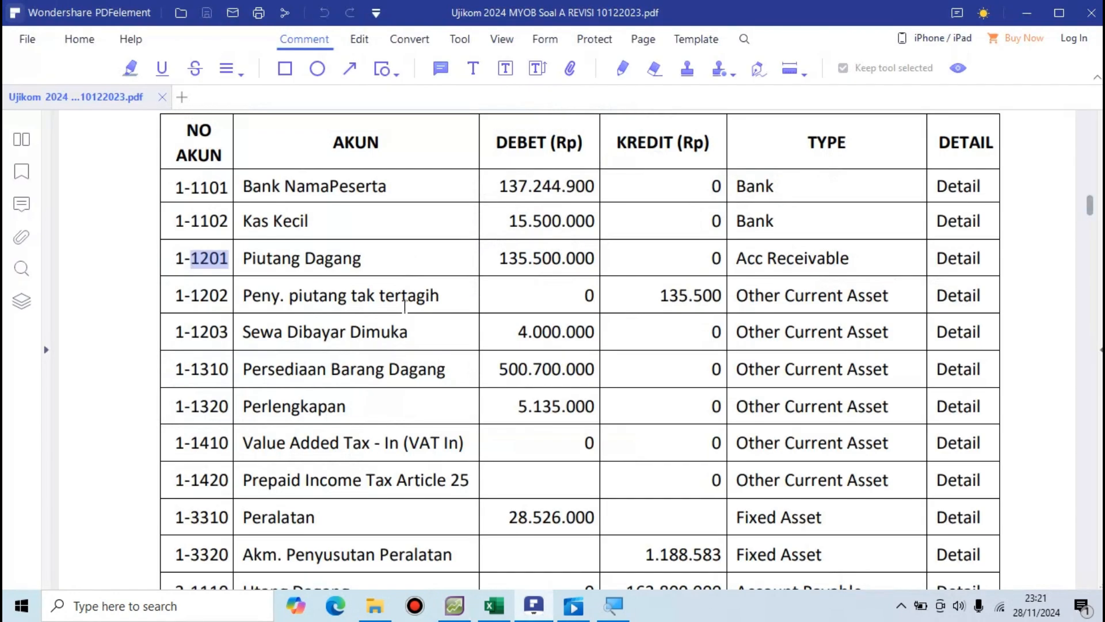
key(alt+Tab)
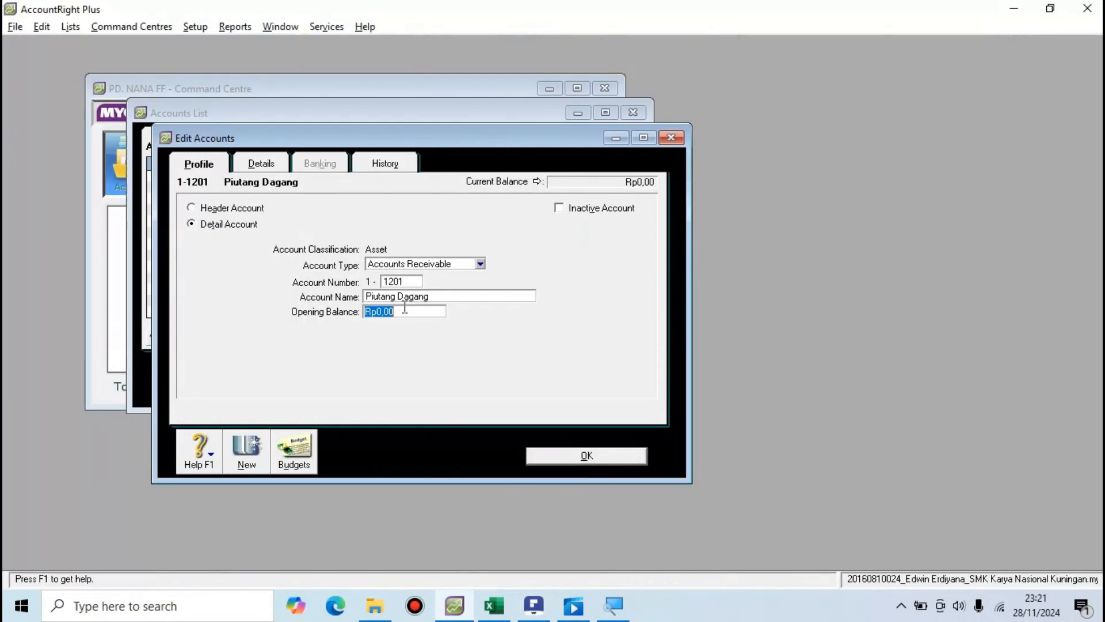
text(135)
key(alt+Tab)
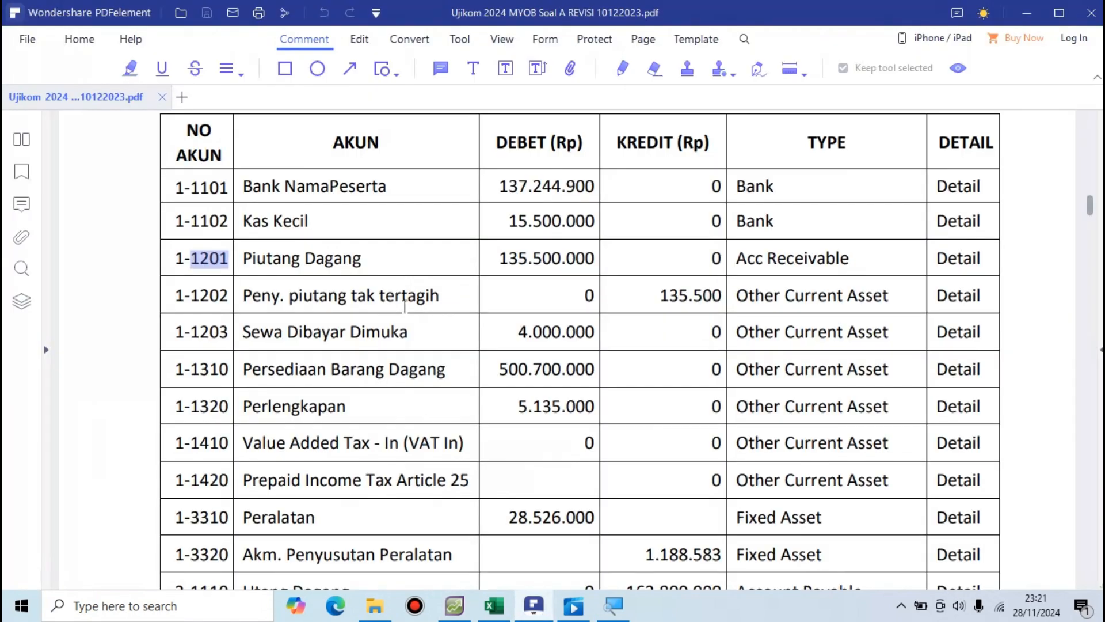
key(alt+Tab)
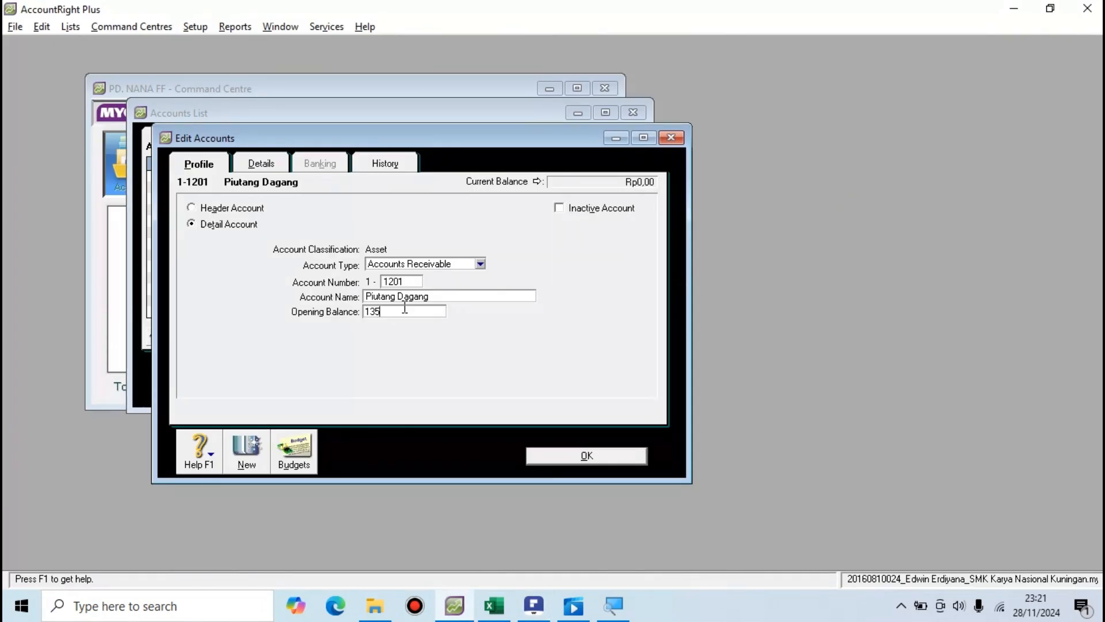
text(500)
key(alt+Tab)
key(alt+Tab)
text(000)
key(Tab)
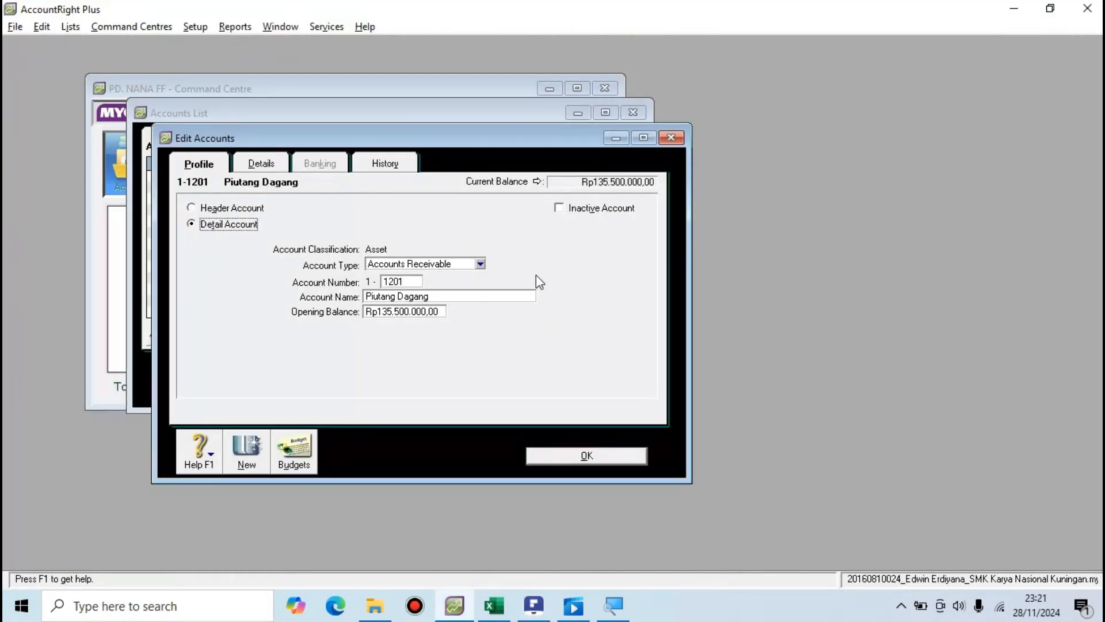
click(564, 457)
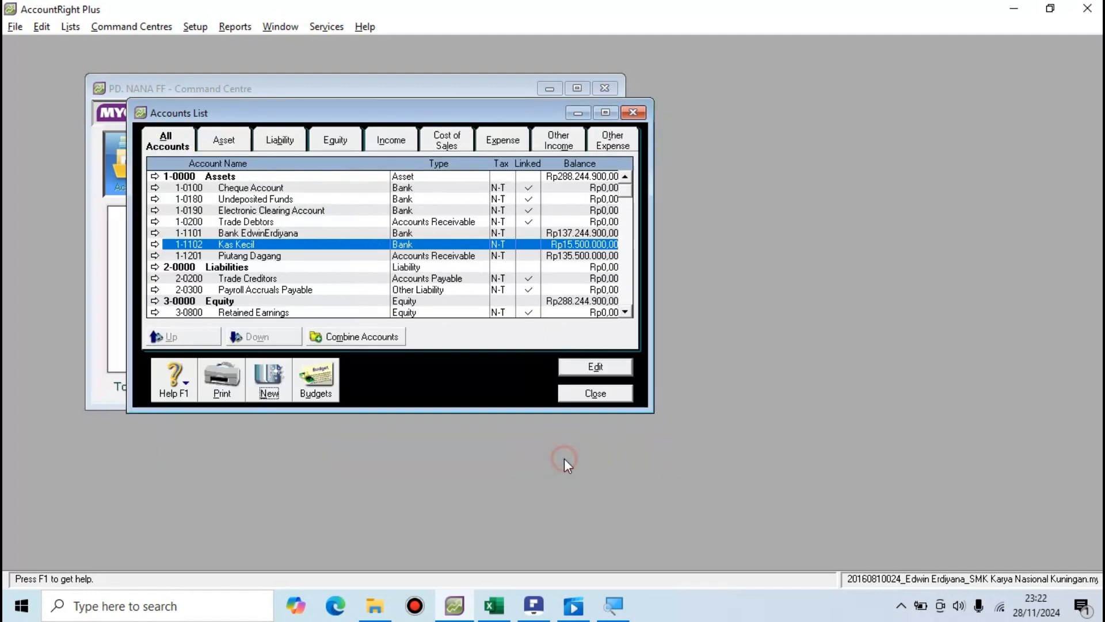
click(247, 257)
Start a new detail account for Peny. piutang tak tertagih and set its type to Other Current Asset, following the PDF.
key(alt+Tab)
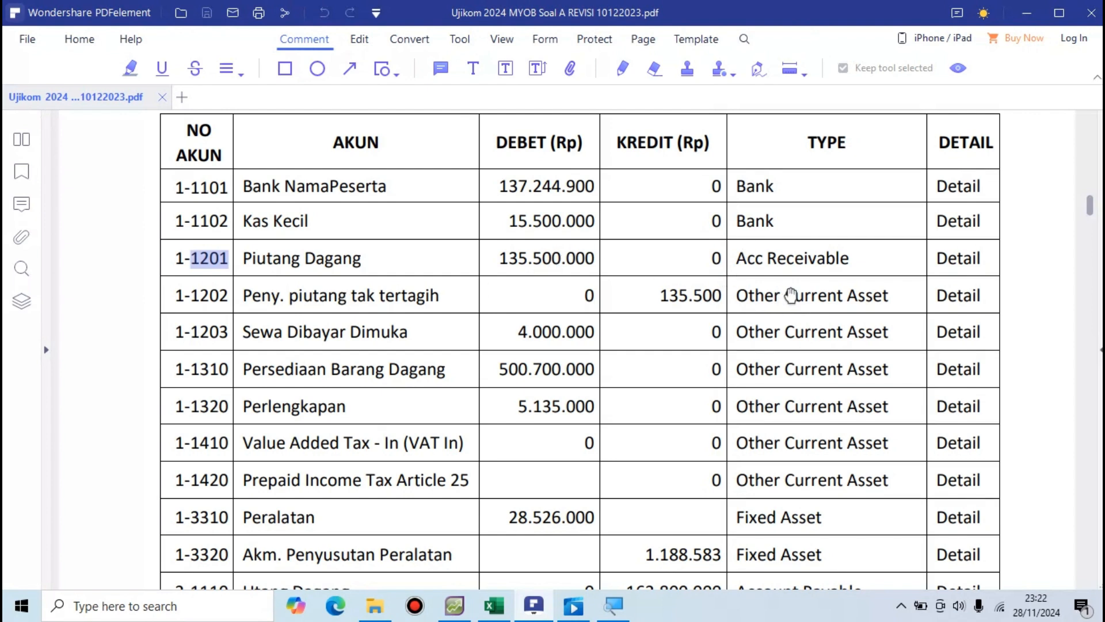
key(alt+Tab)
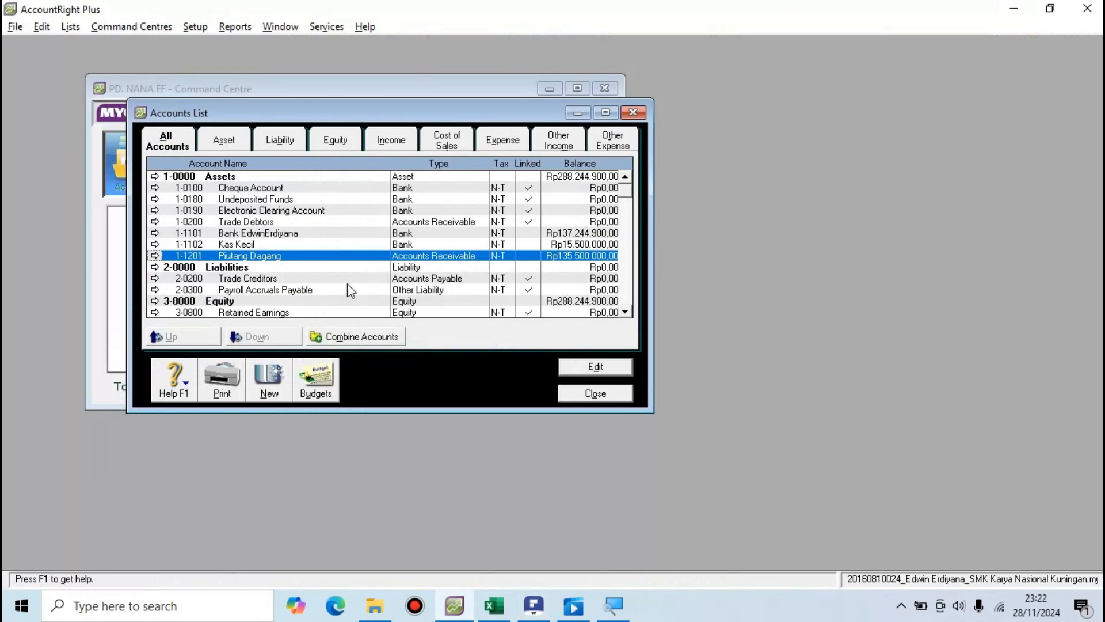
click(266, 385)
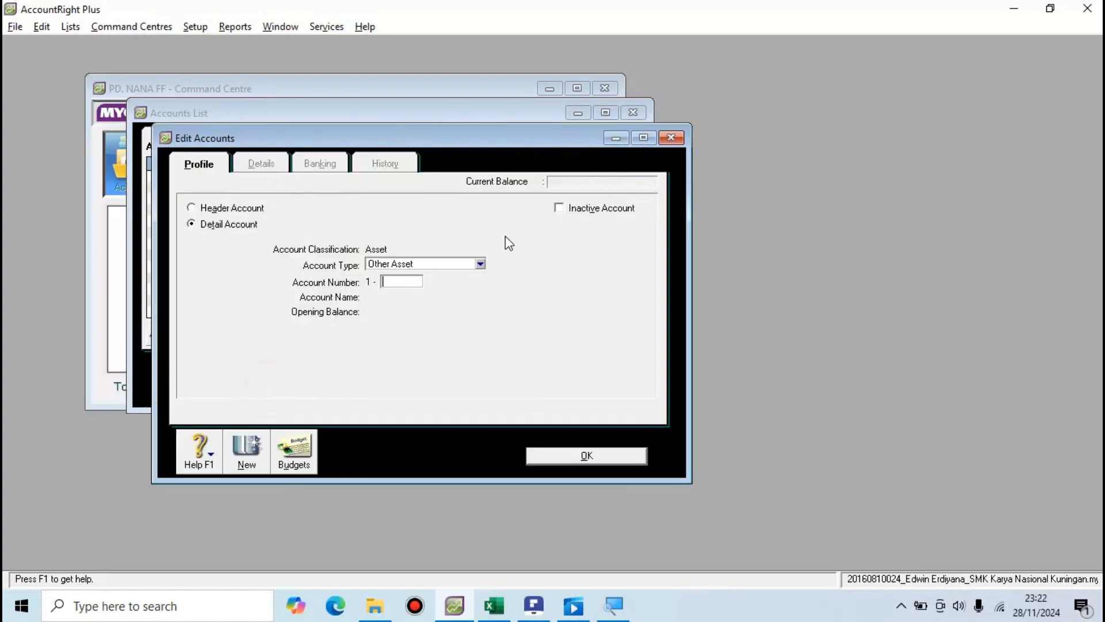
click(439, 266)
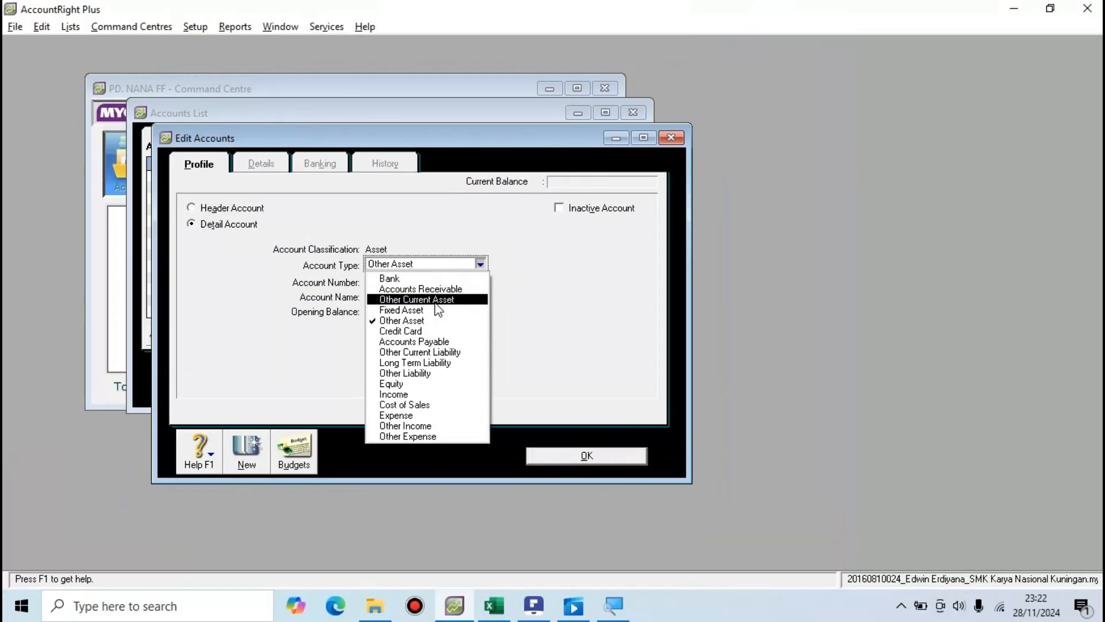
click(435, 304)
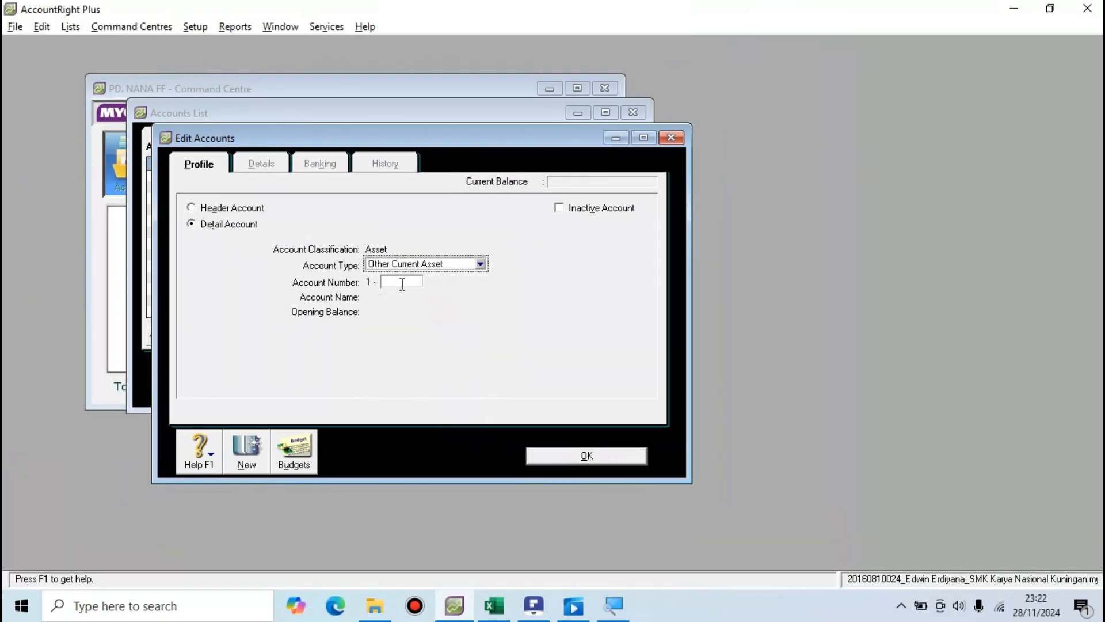
Set the new Other Current Asset account's number to 1-1202, as listed in the PDF.
key(alt+Tab)
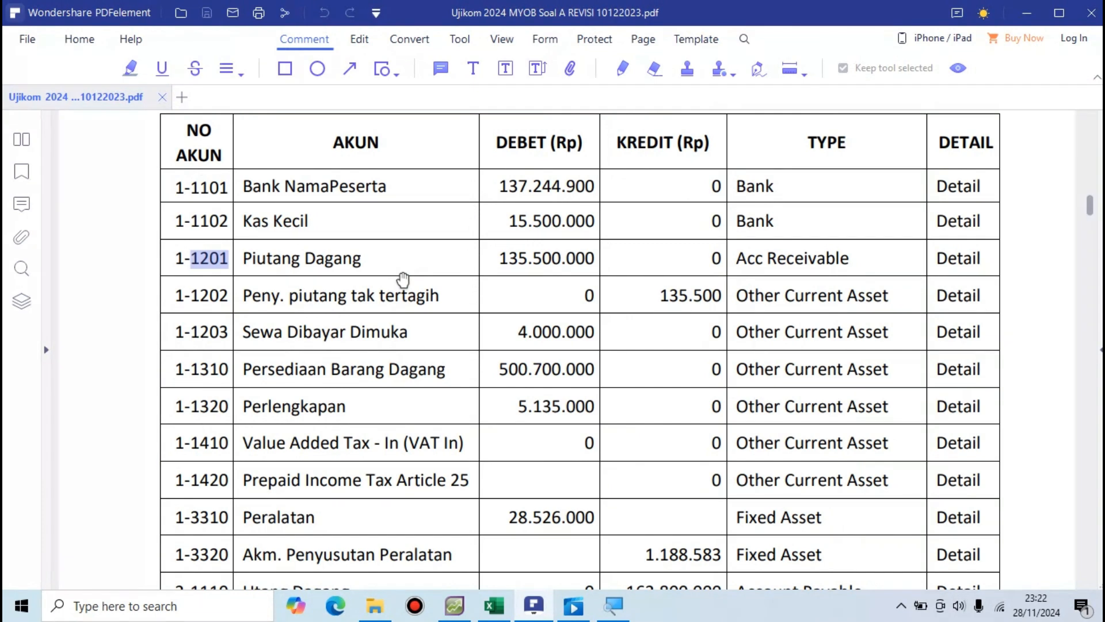
key(alt+Tab)
text(1202)
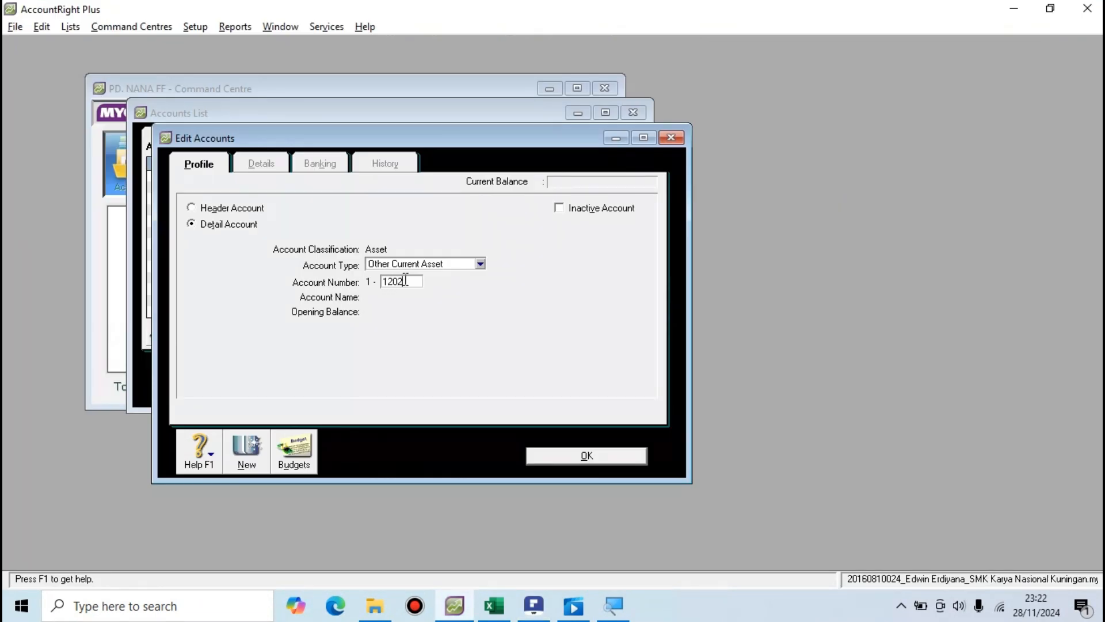
key(Tab)
Name account 1-1202 "Peny. Piutang tak tertagih", checking the wording against the PDF.
key(alt+Tab)
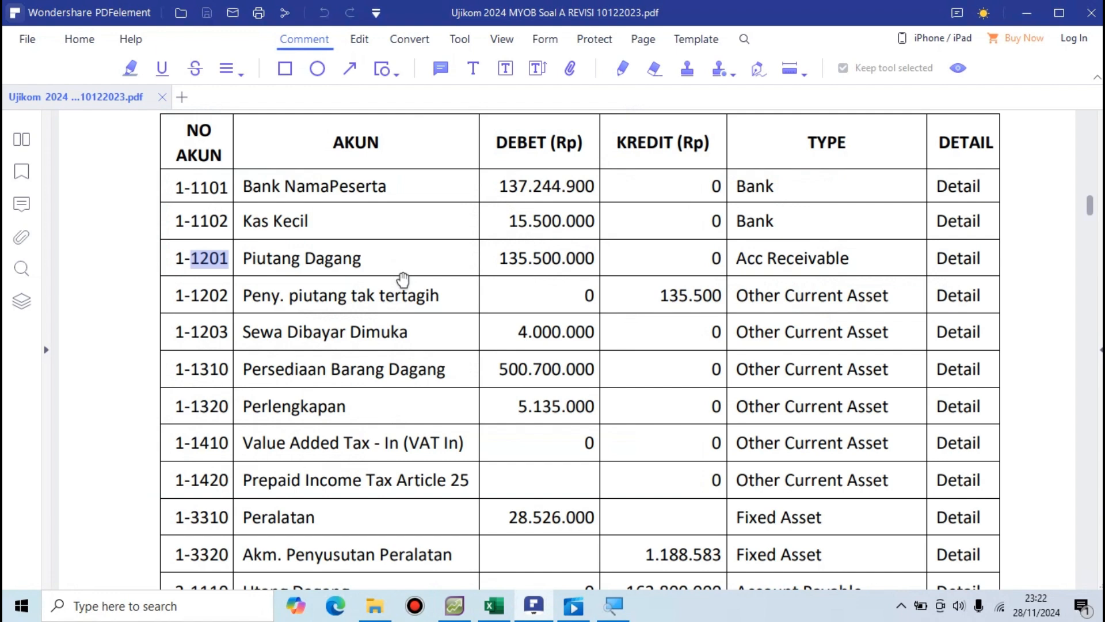
key(alt+Tab)
text(Peny.)
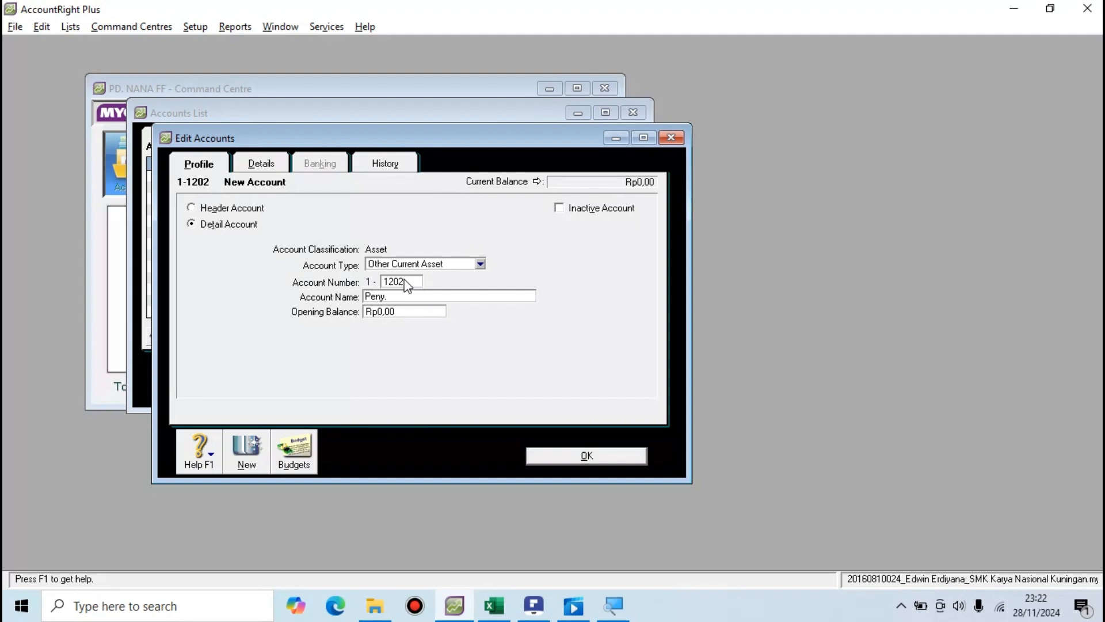
text( Piutang)
key(alt+Tab)
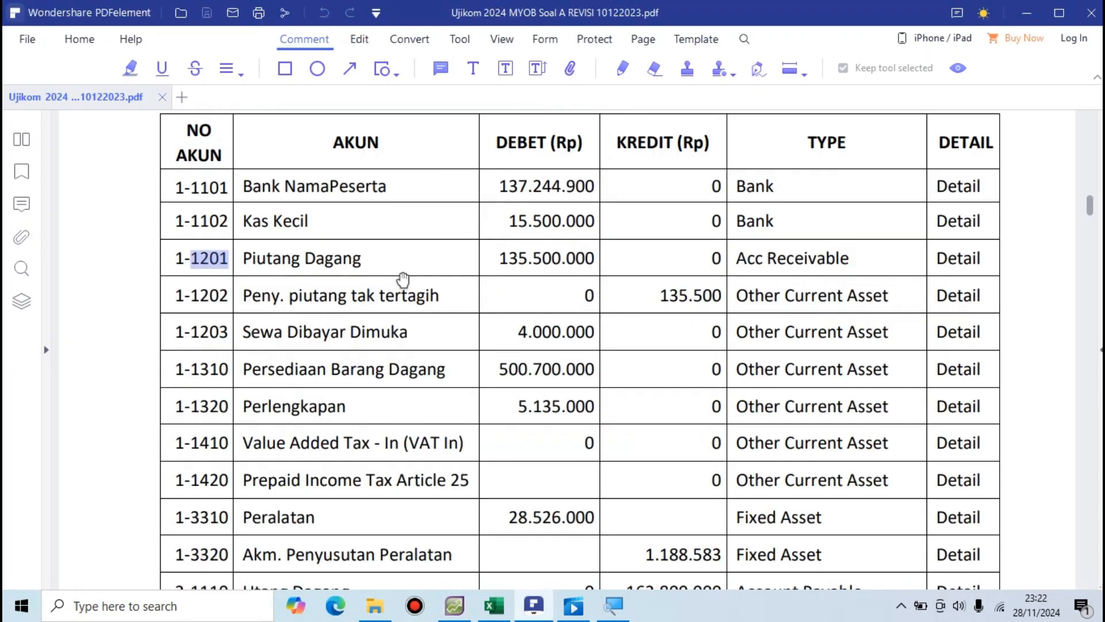
key(alt+Tab)
text(tak ter)
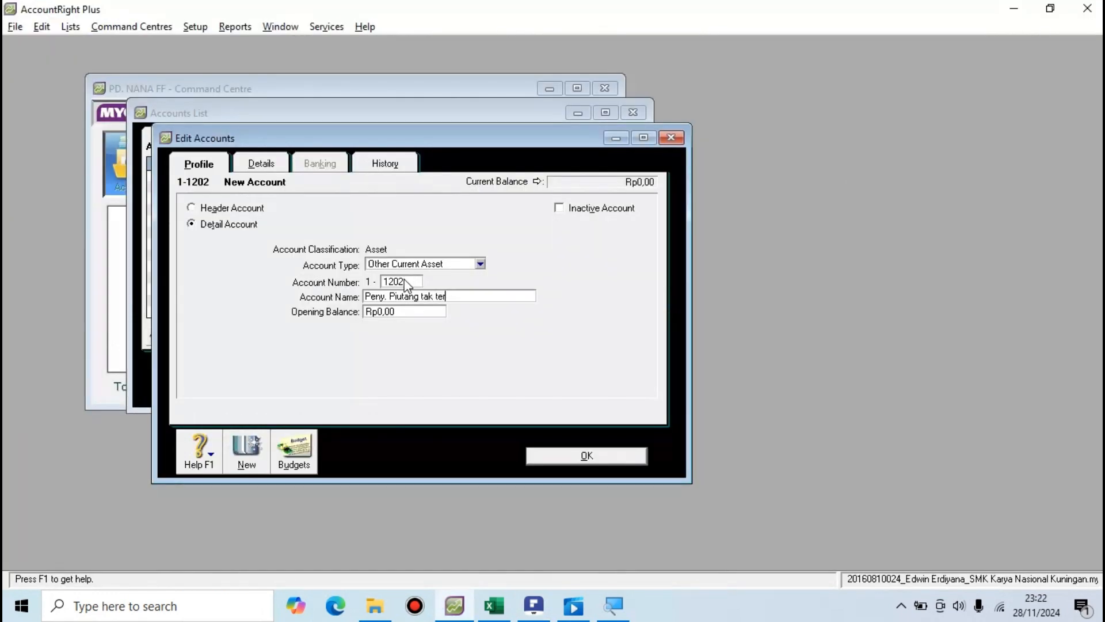
text(tagih)
key(Tab)
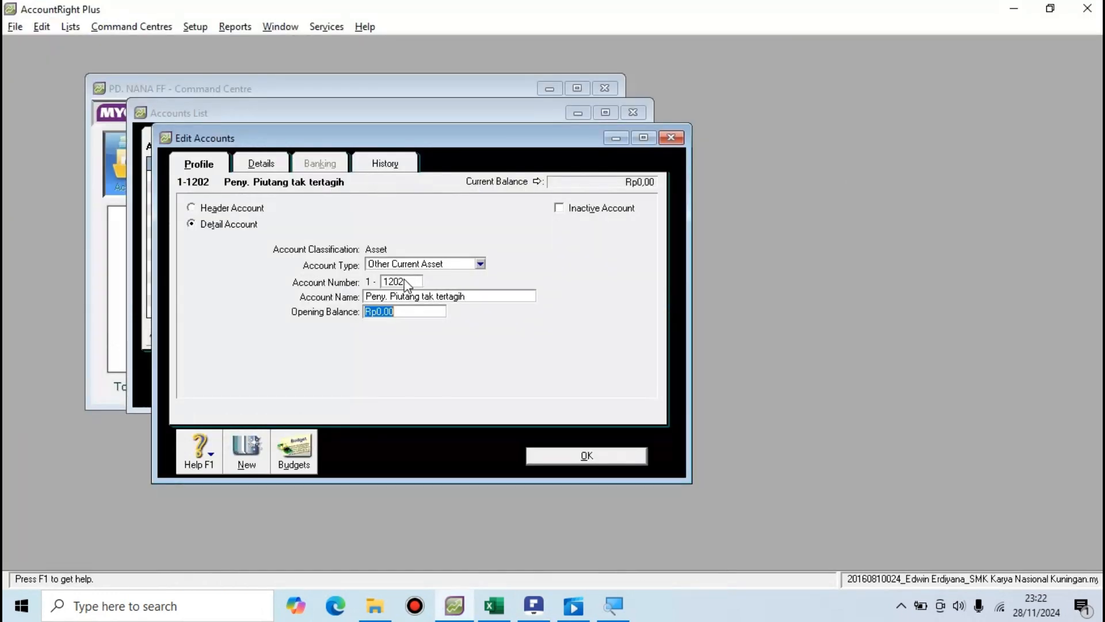
Enter 135500 as the opening balance of Peny. Piutang tak tertagih, taken from the PDF's credit column.
key(alt+Tab)
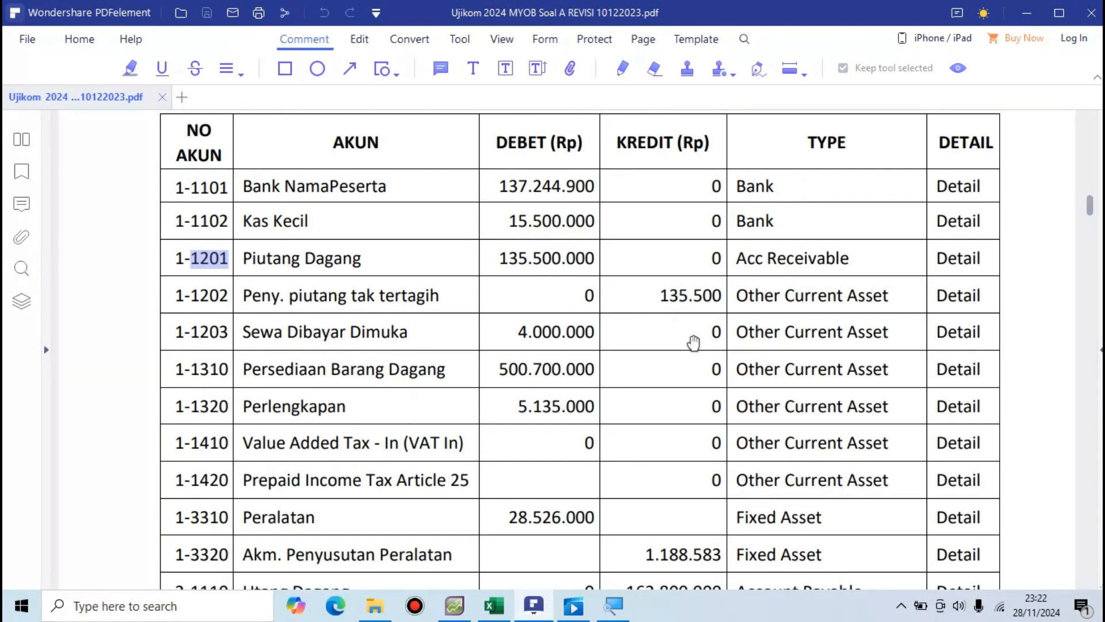
key(alt+Tab)
text(135)
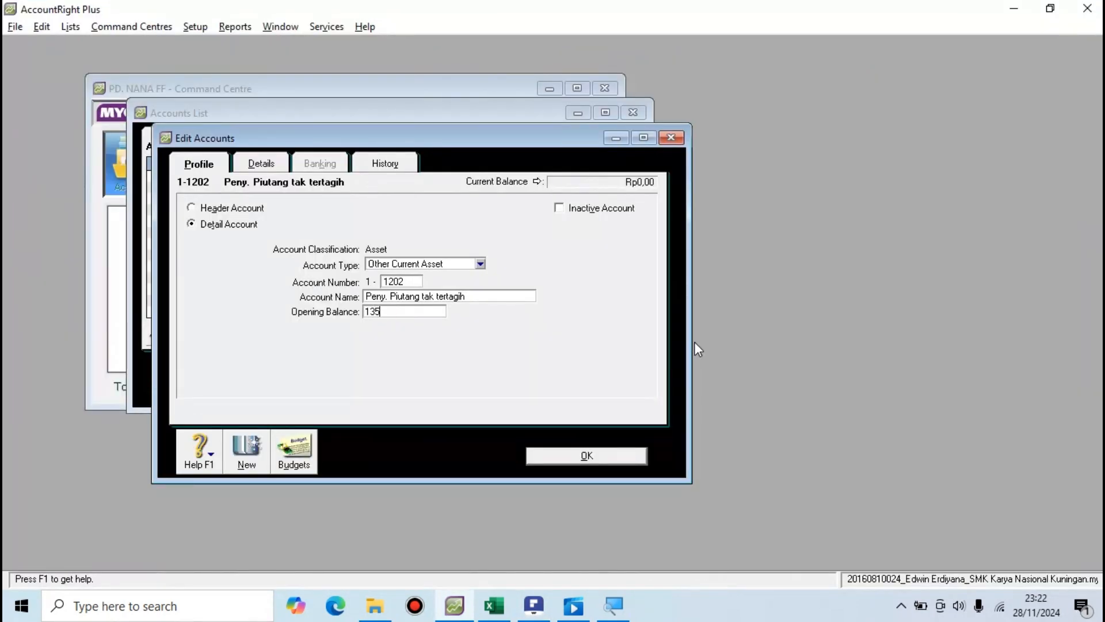
text(500)
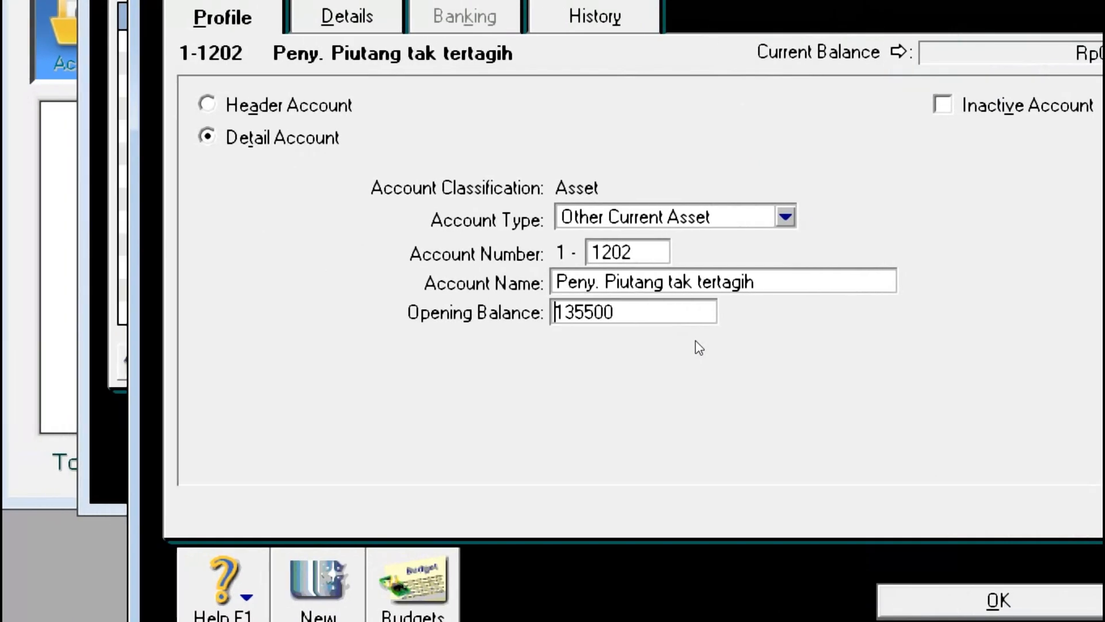
Examine the debit, credit and type columns of the PDF's trial balance for the asset, liability and equity accounts.
key(alt+Tab)
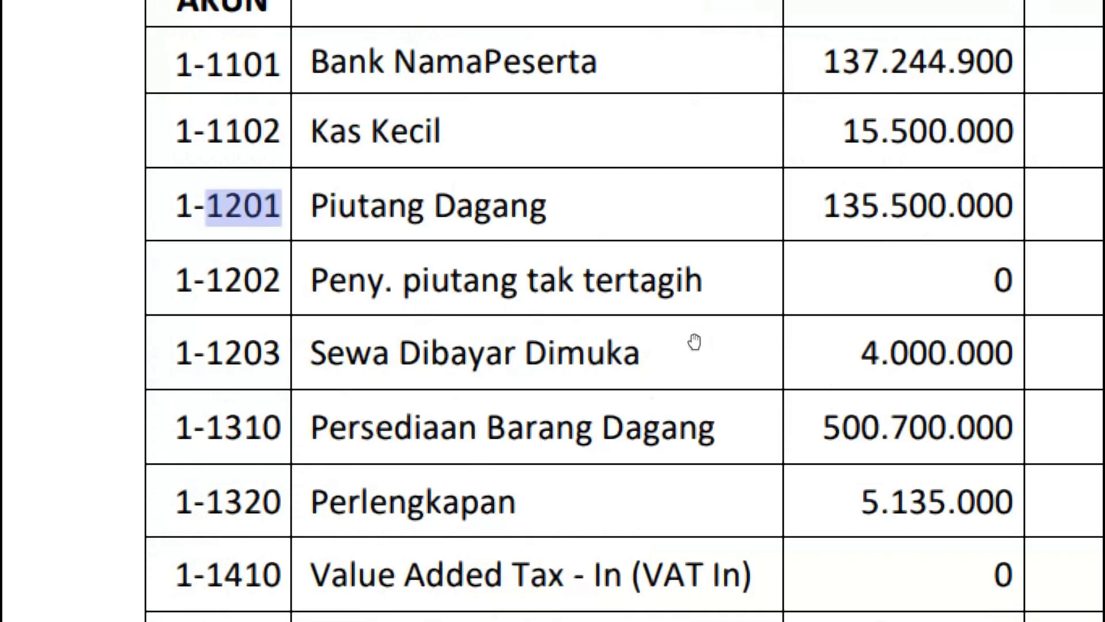
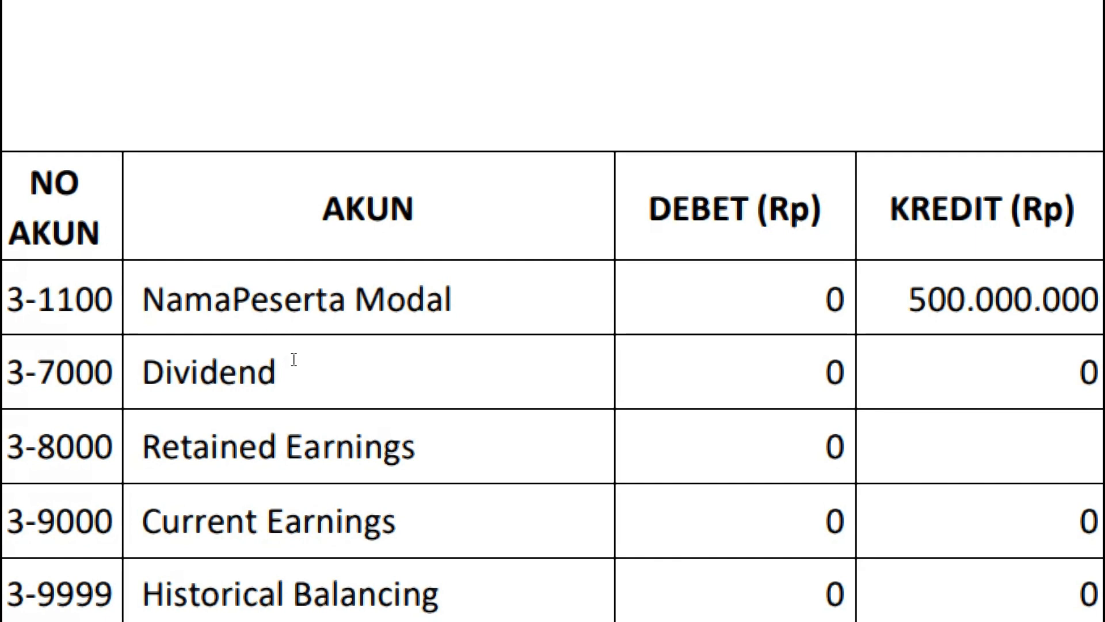
scroll(802, 348, right, 4)
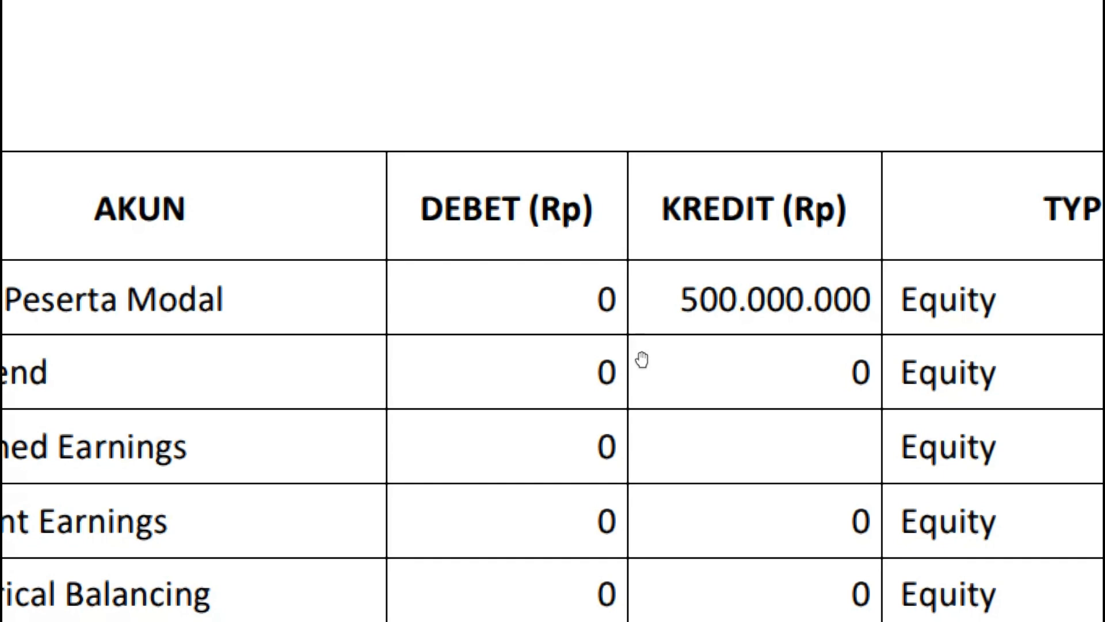
scroll(642, 360, left, 3)
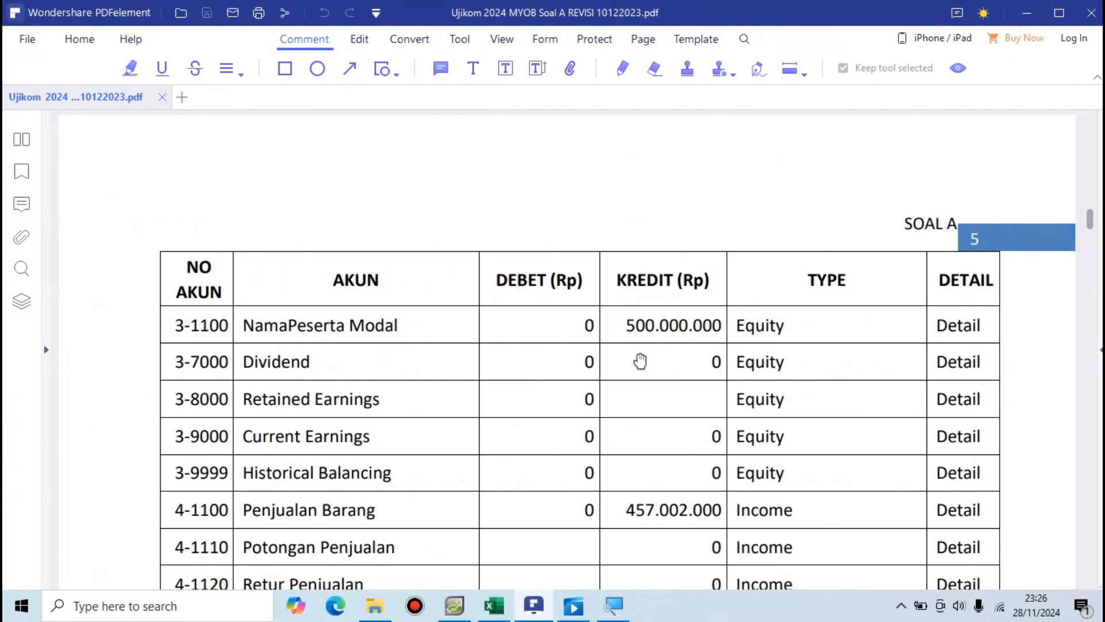
scroll(640, 361, up, 15)
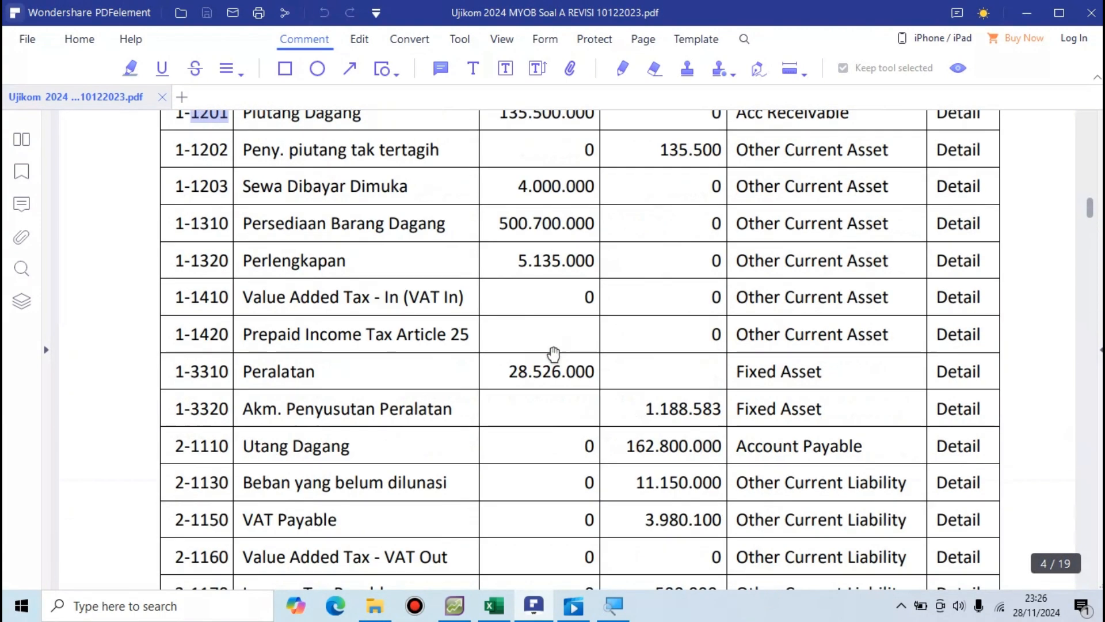
scroll(553, 353, up, 1)
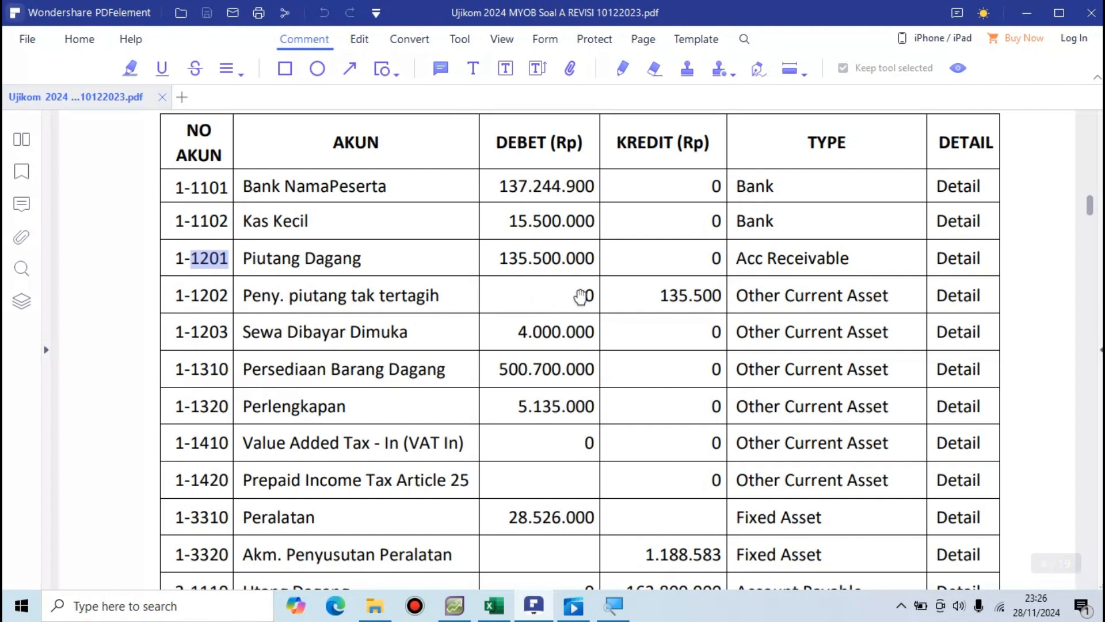
Make the opening balance of Peny. Piutang tak tertagih negative (-135500), save the account and select it in the accounts list.
key(alt+Tab)
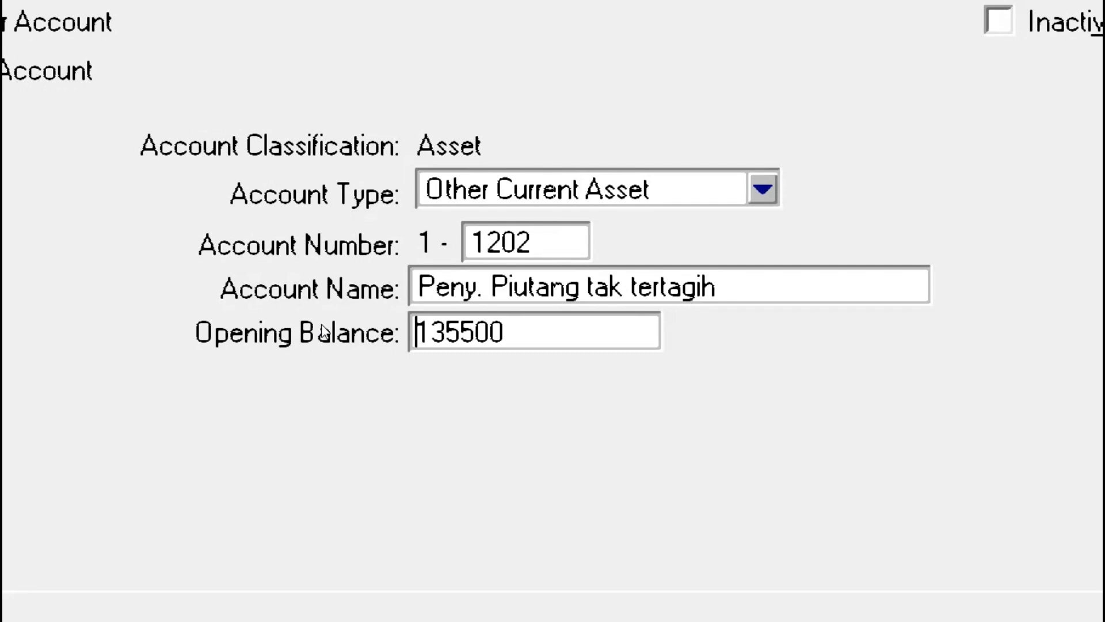
text(-)
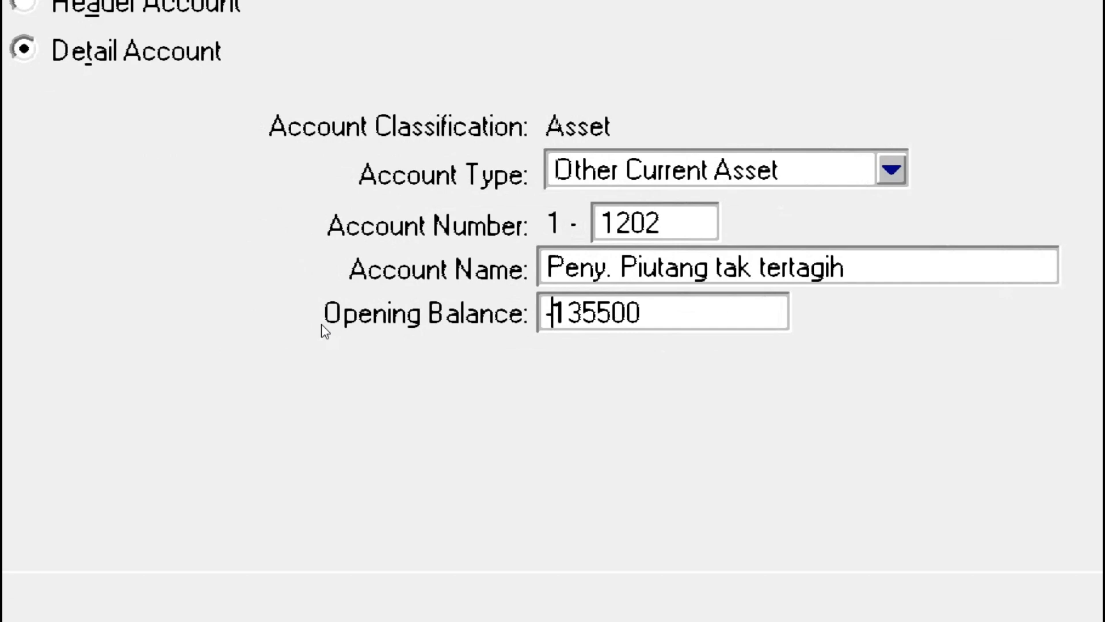
key(Tab)
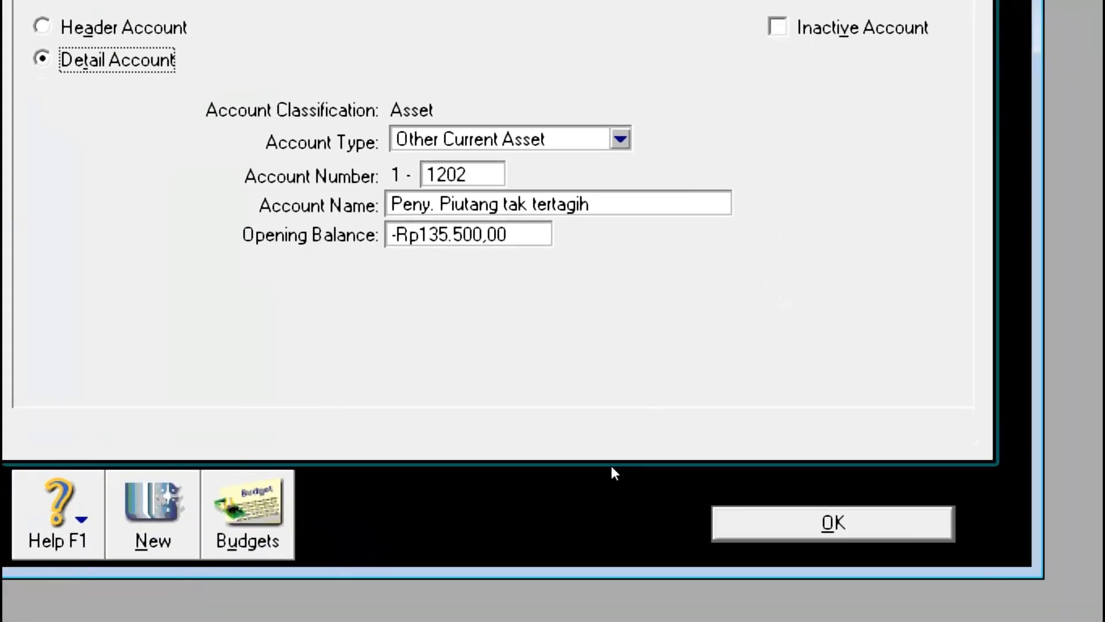
click(978, 610)
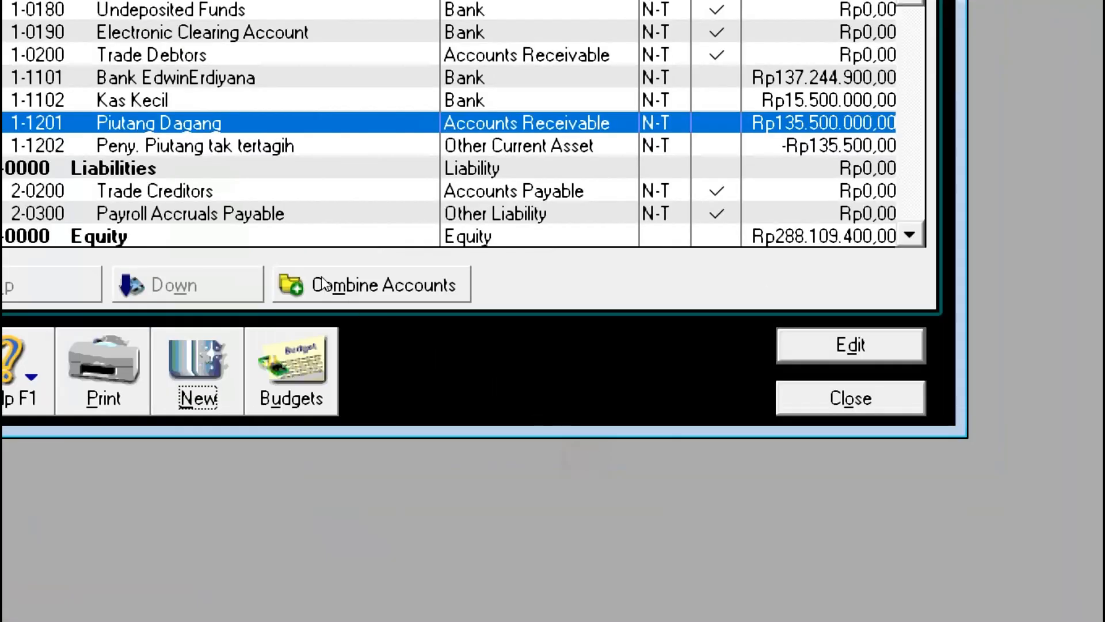
click(364, 268)
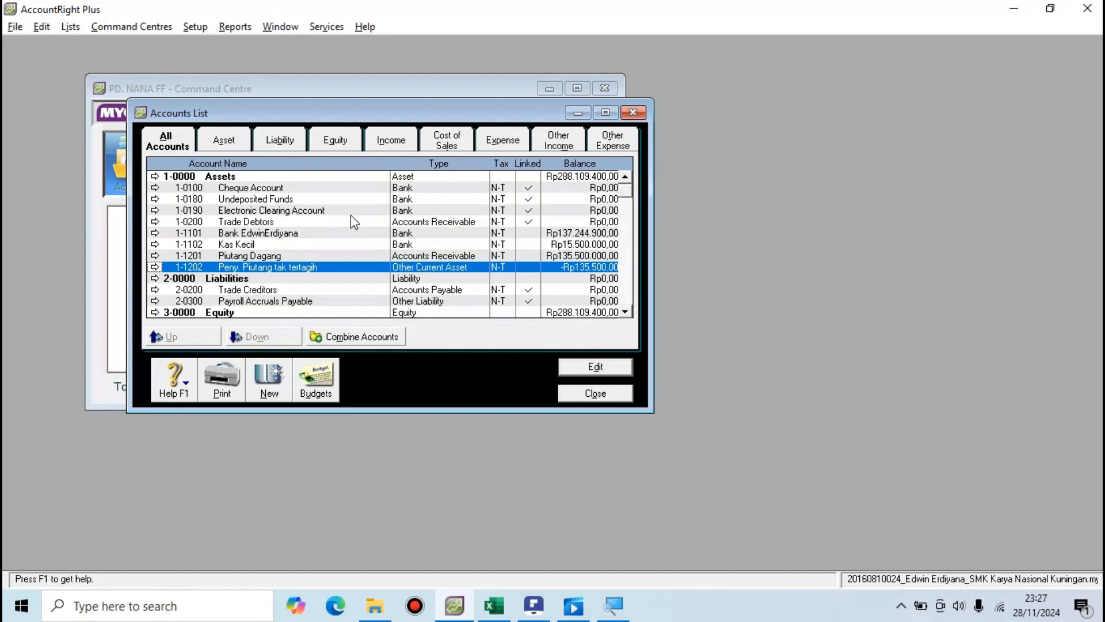
key(alt+Tab)
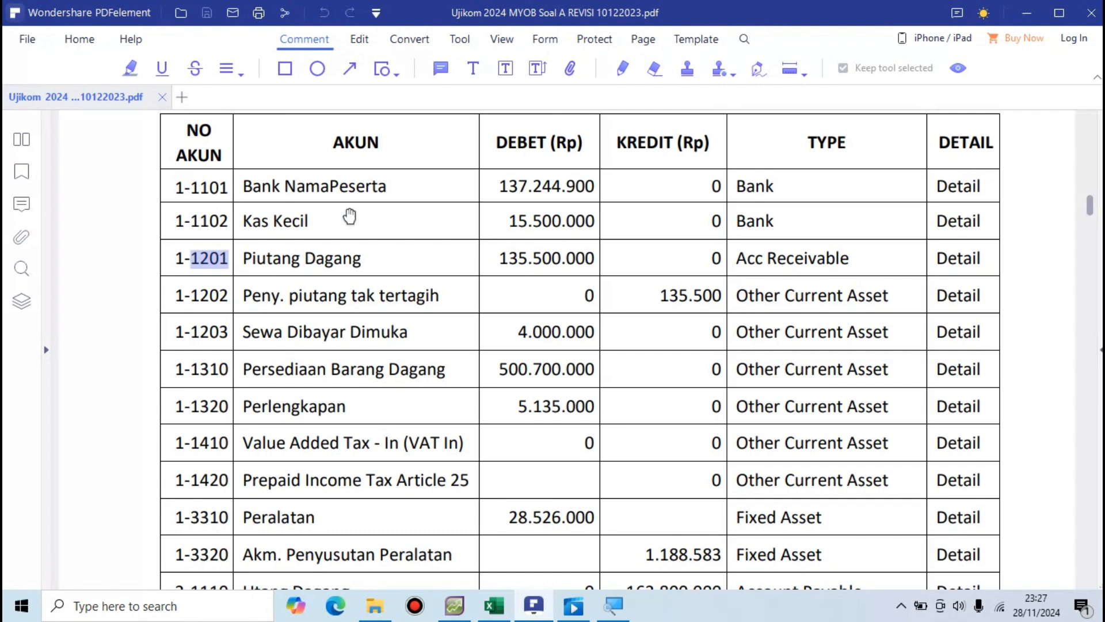
key(alt+Tab)
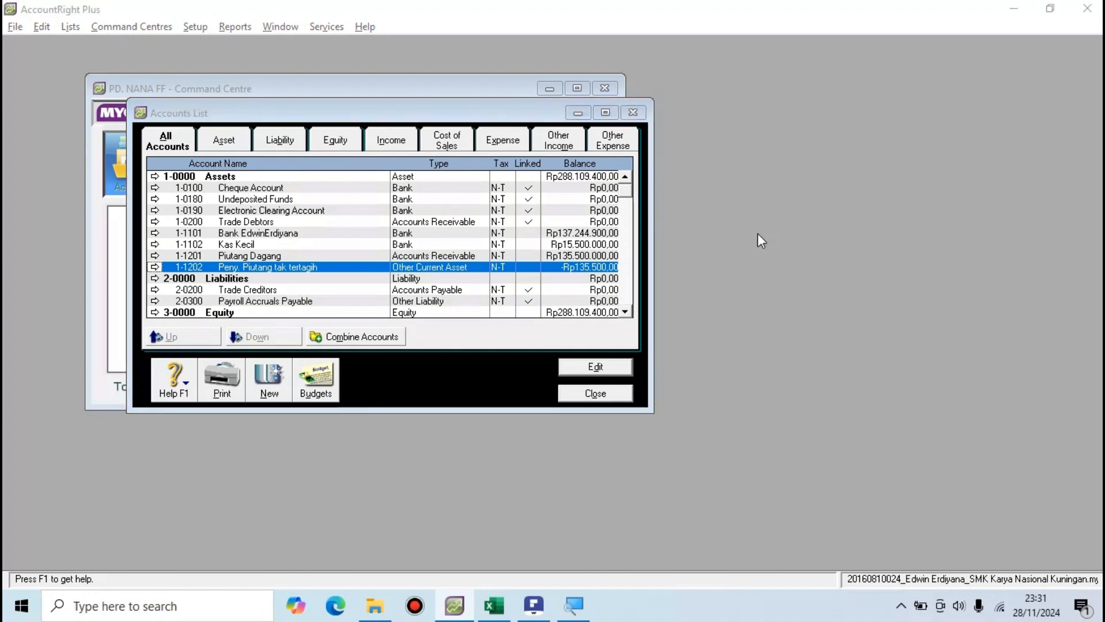
key(alt+Tab)
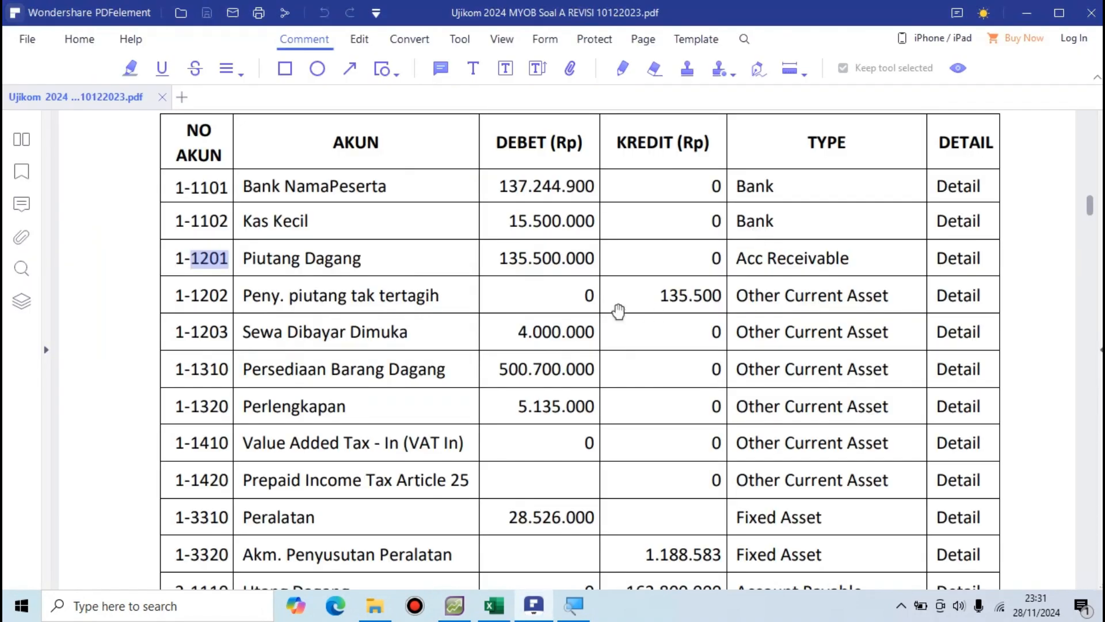
key(alt+Tab)
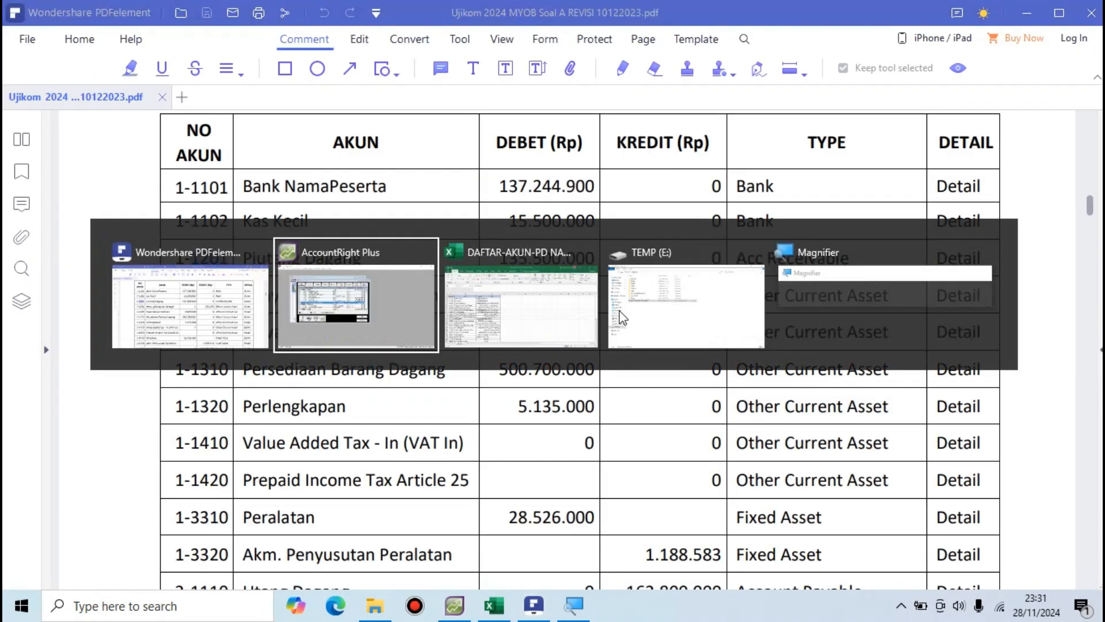
key(alt+Tab)
key(alt+Tab)
key(alt+Tab)
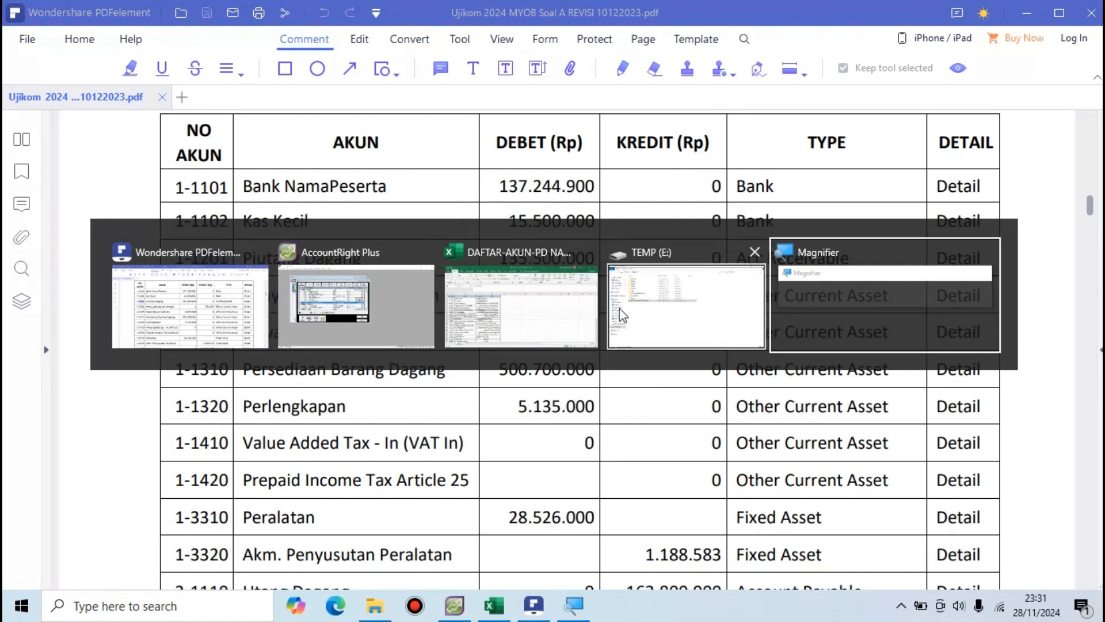
key(alt+Tab)
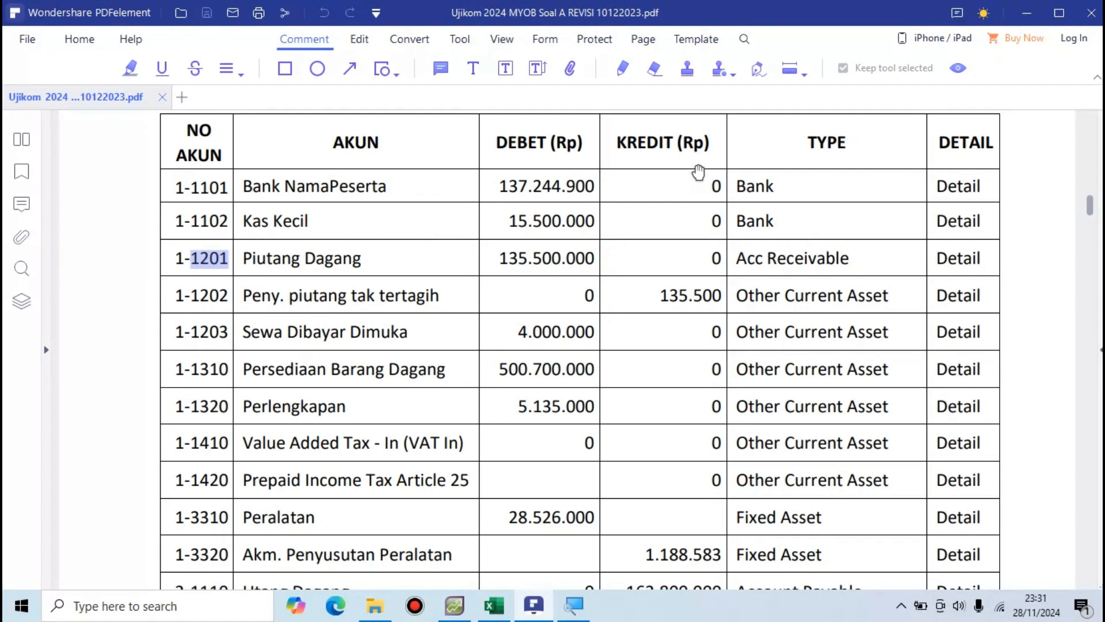
Switch to the DAFTAR-AKUN-PD NANA FF workbook in Excel and widen the Saldo column so the balances show in full.
key(alt+Tab)
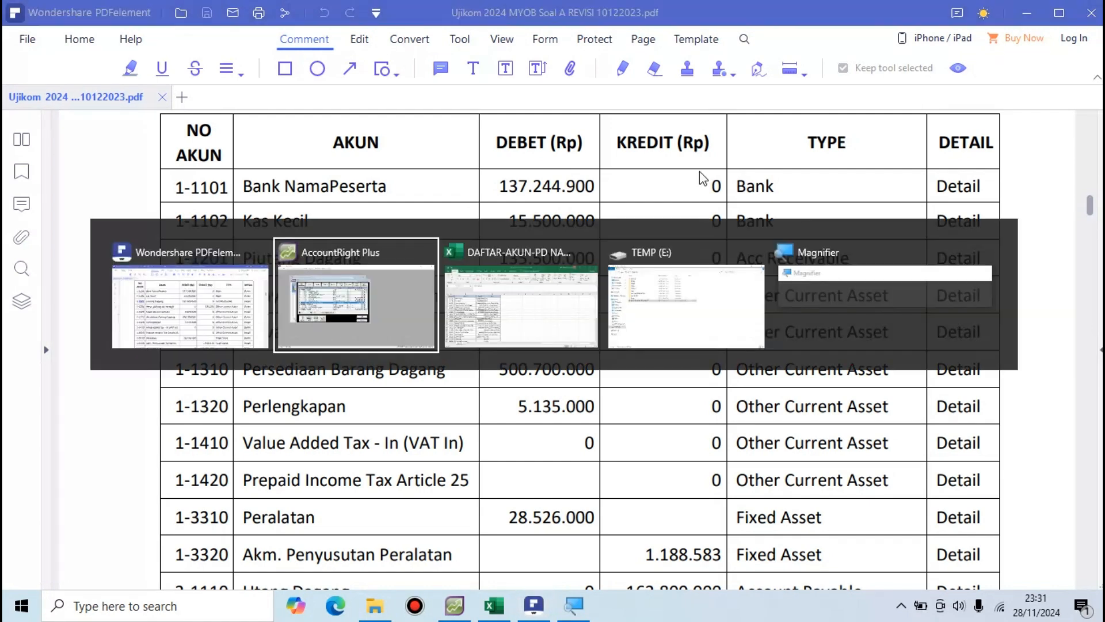
key(alt+Tab)
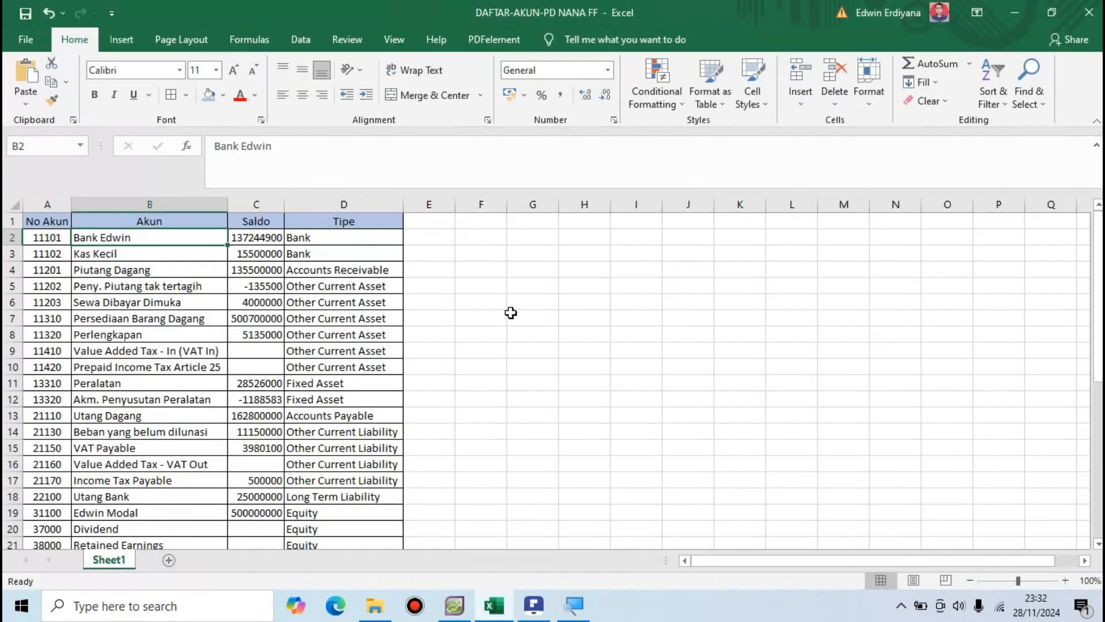
click(1066, 580)
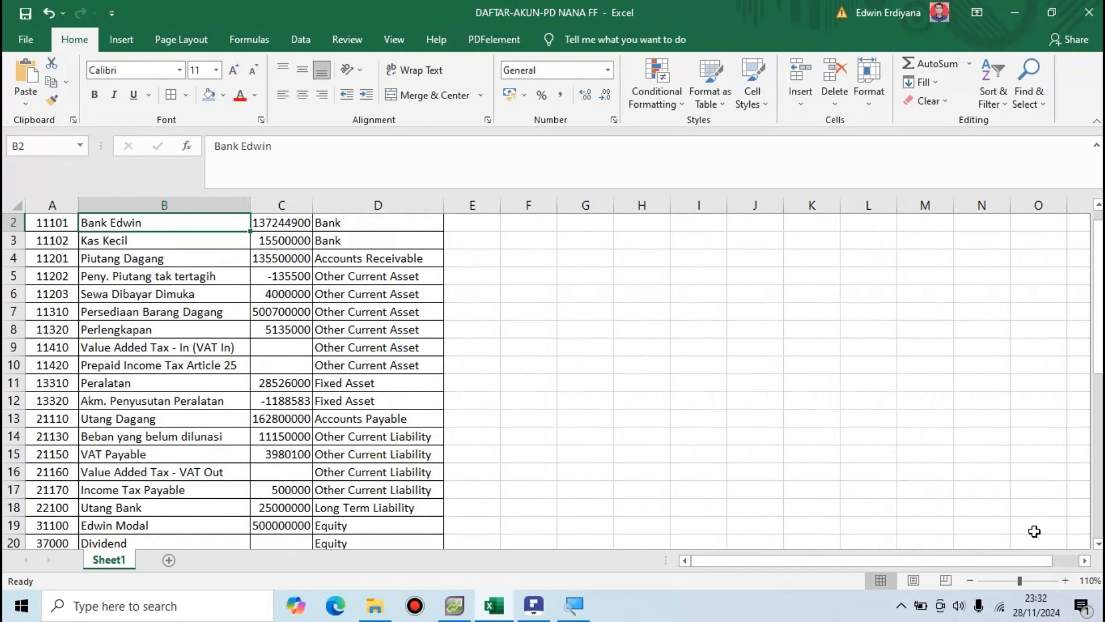
click(1066, 581)
scroll(382, 353, up, 1)
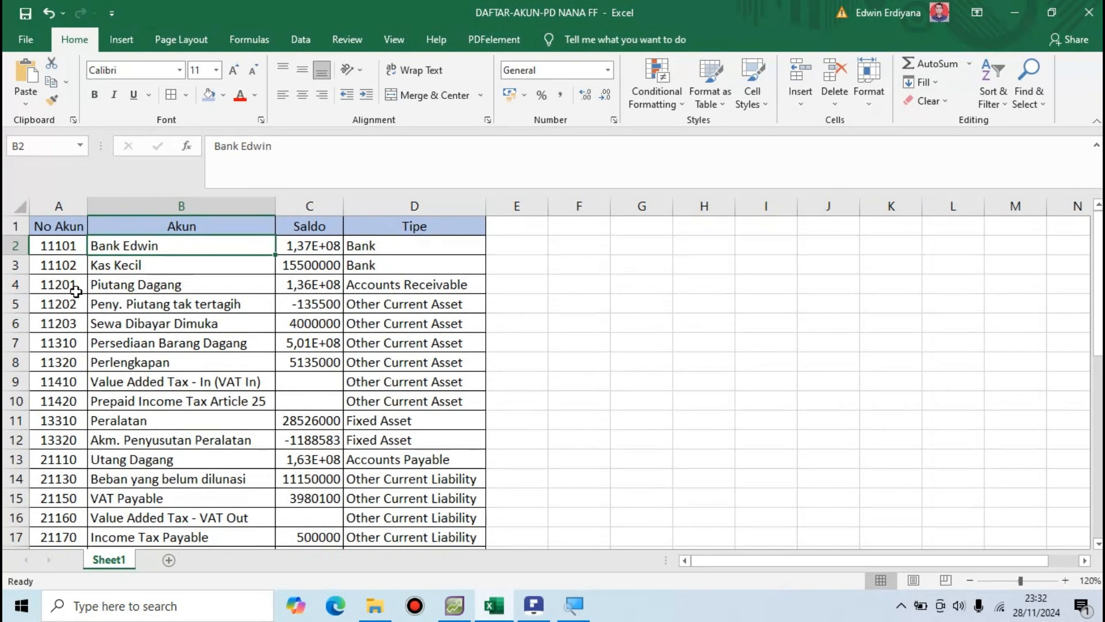
click(306, 247)
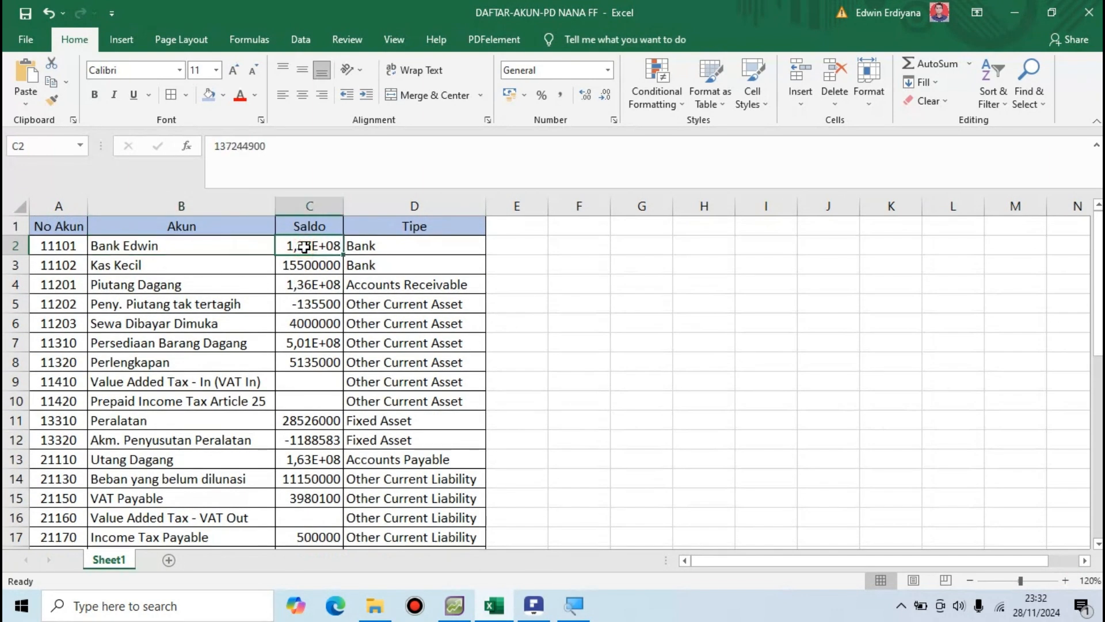
drag(343, 202, 408, 202)
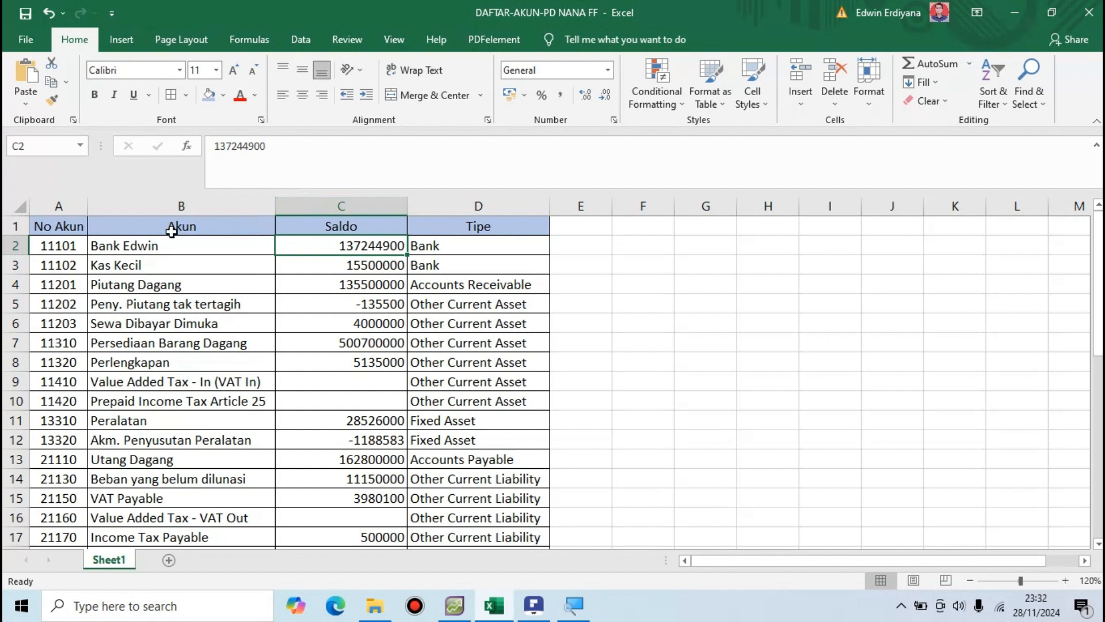
Rename the Akun column heading in cell B1 to "Nama Akun".
click(64, 229)
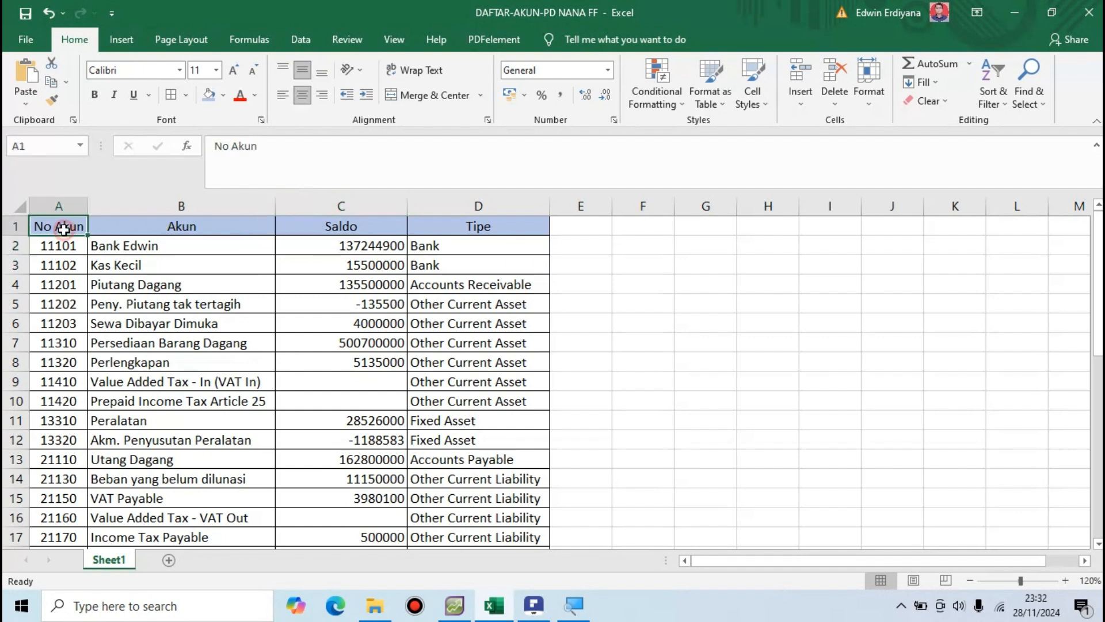
click(181, 229)
click(68, 228)
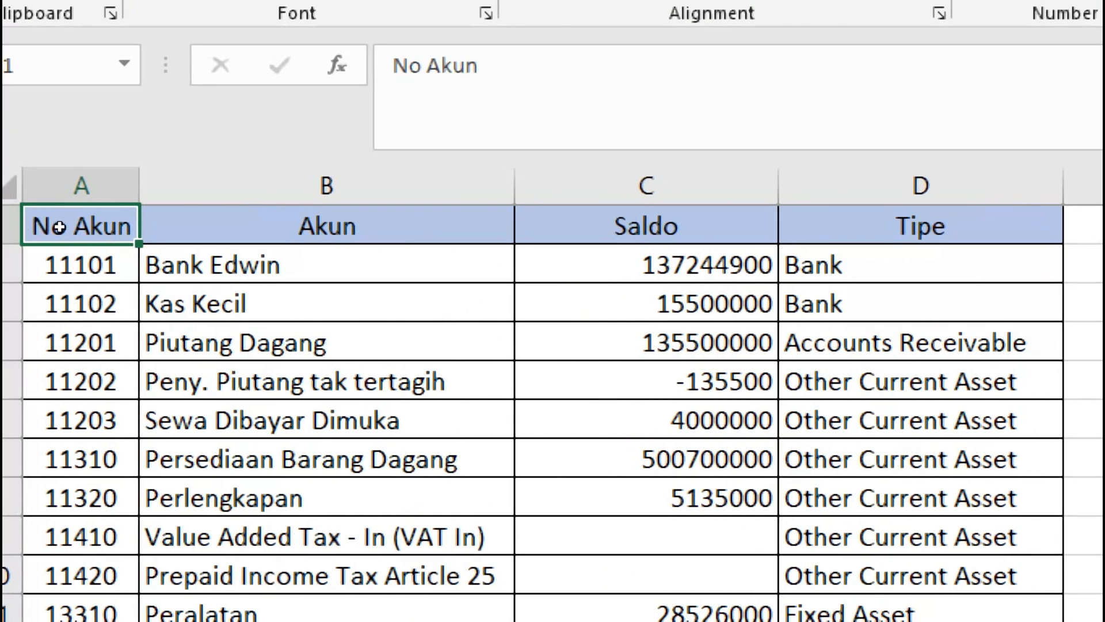
click(146, 229)
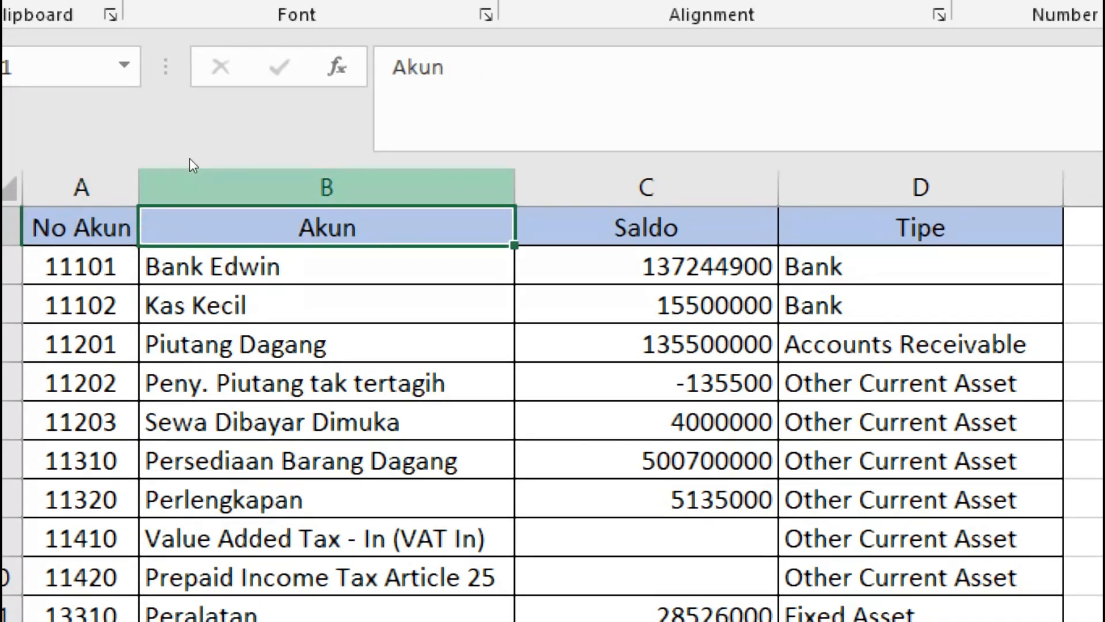
click(215, 147)
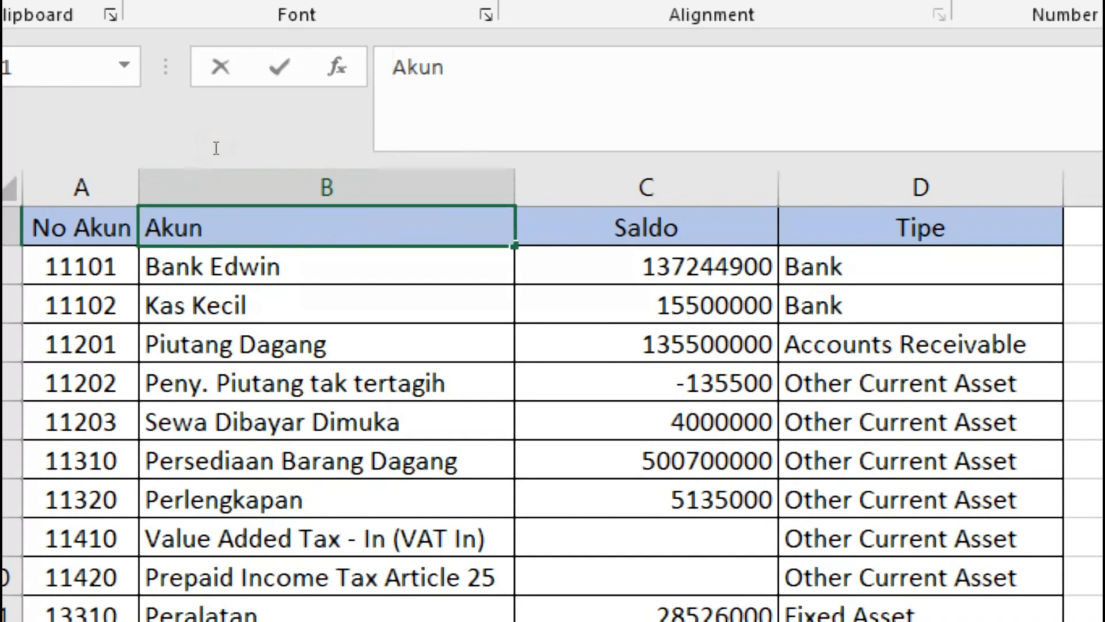
text(Nama)
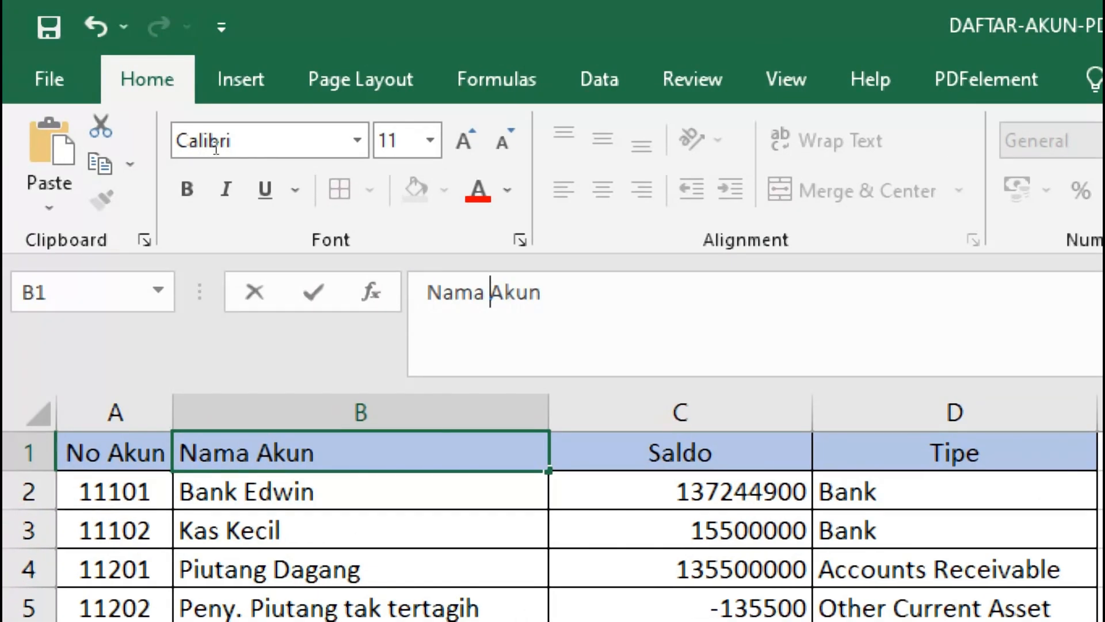
key(Return)
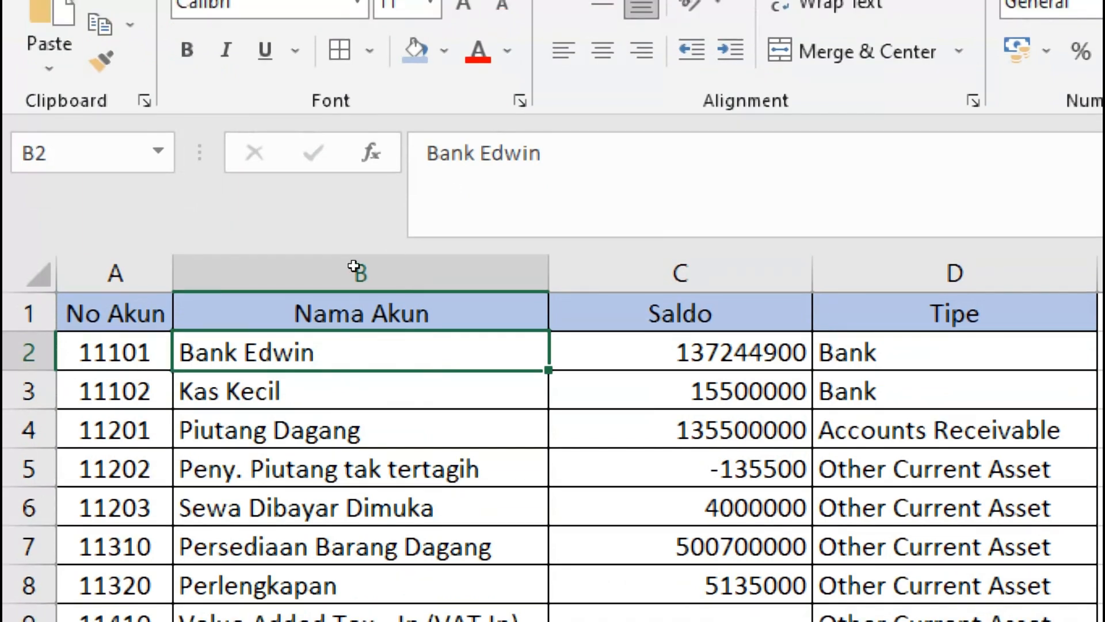
Review the No Akun, Nama Akun, Saldo and Tipe column headings against the columns of the PDF's trial balance.
click(341, 223)
click(492, 227)
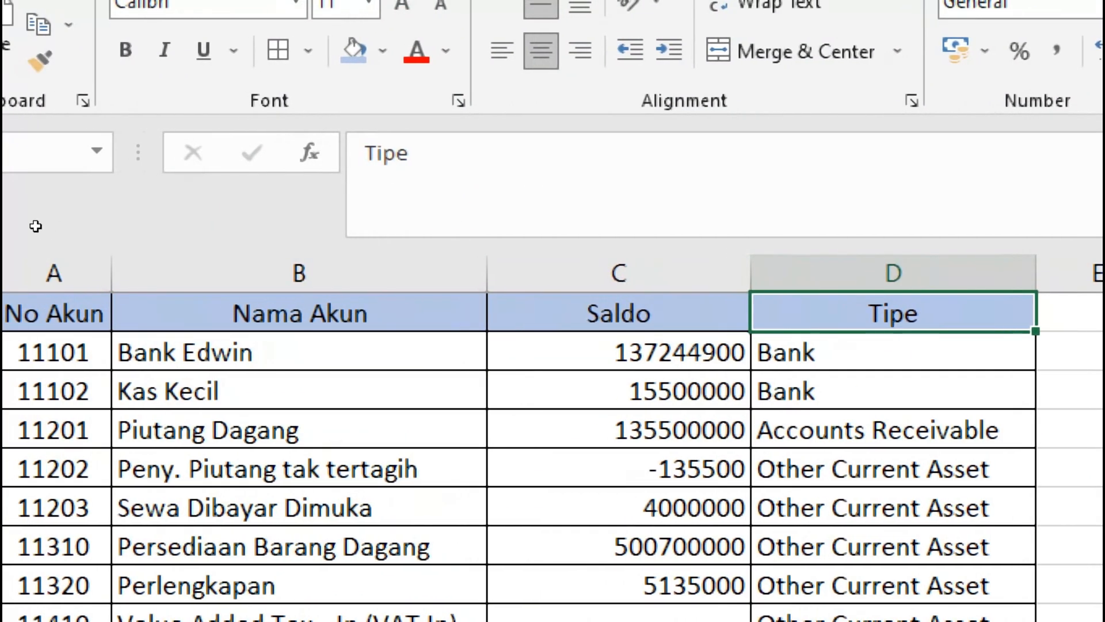
click(58, 225)
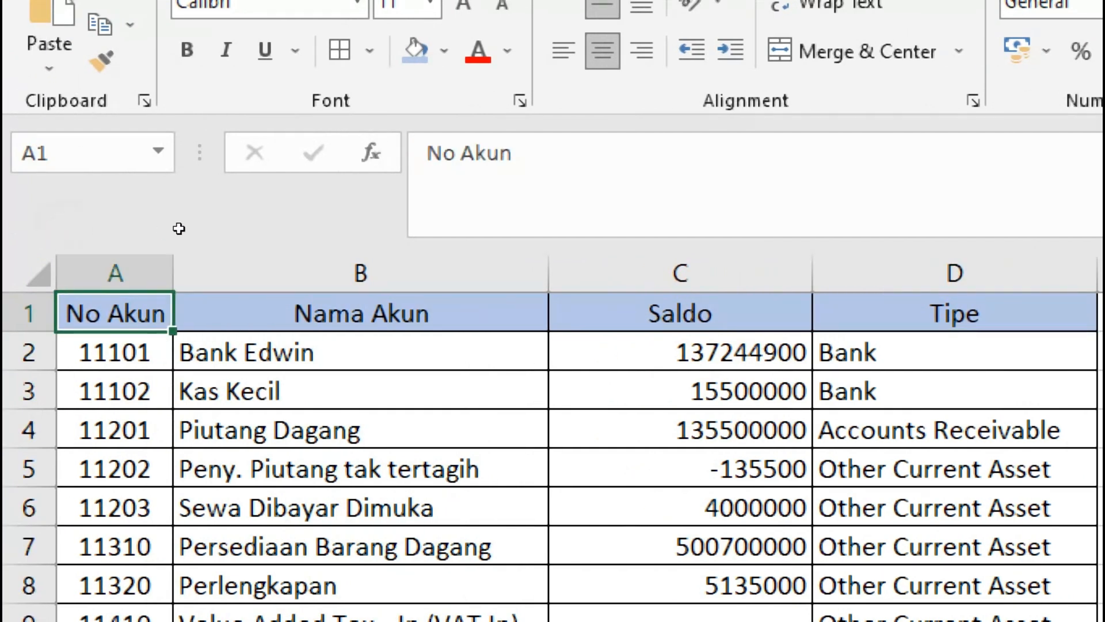
key(Right)
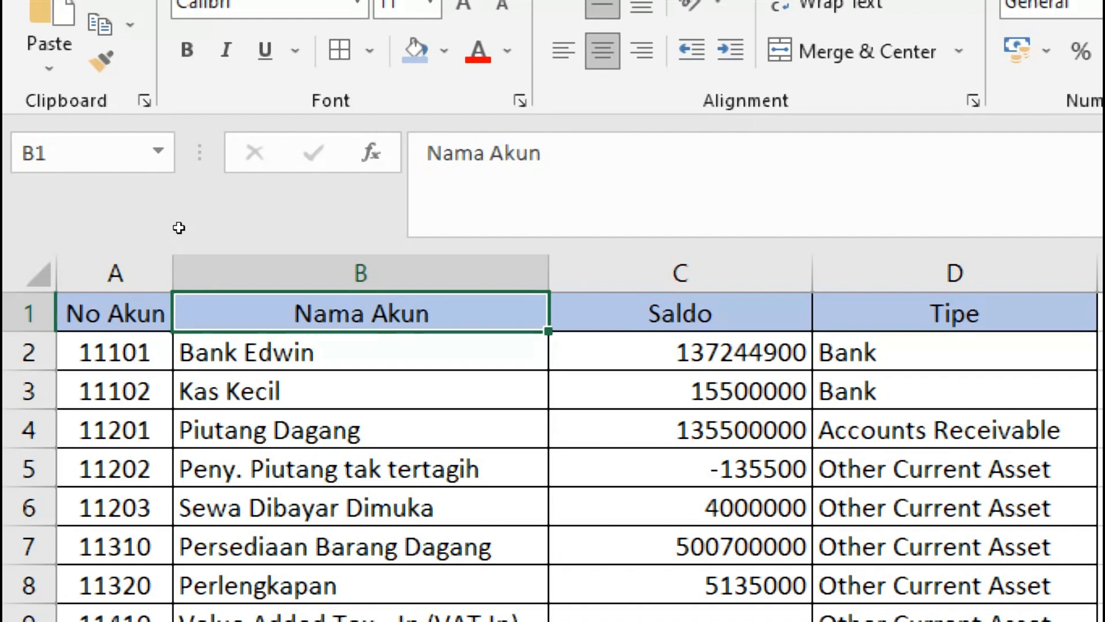
key(Left)
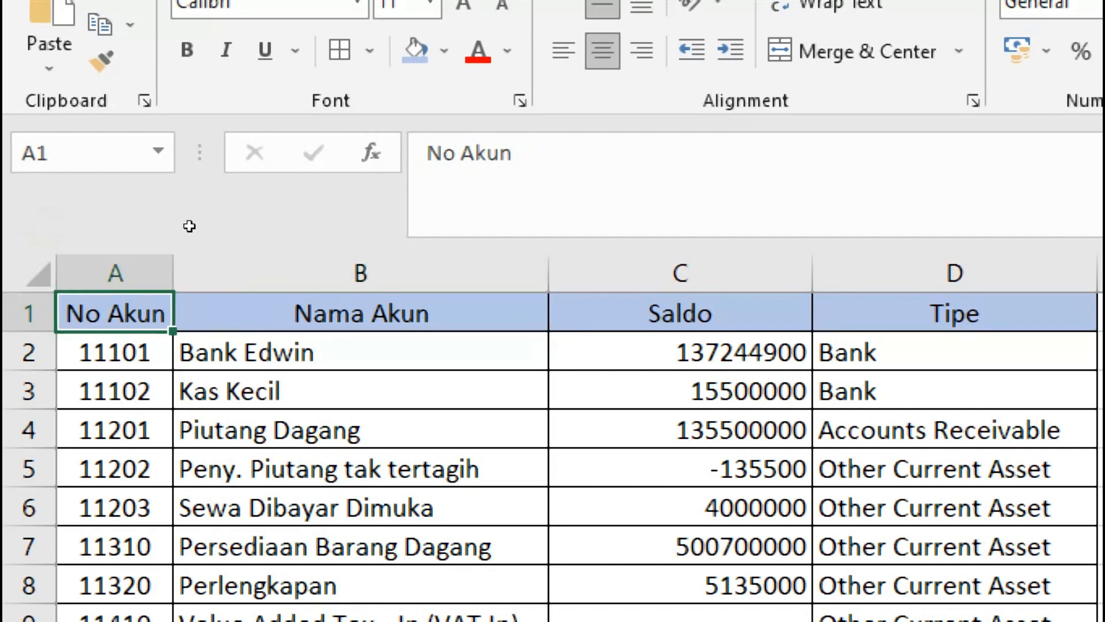
key(alt+Tab)
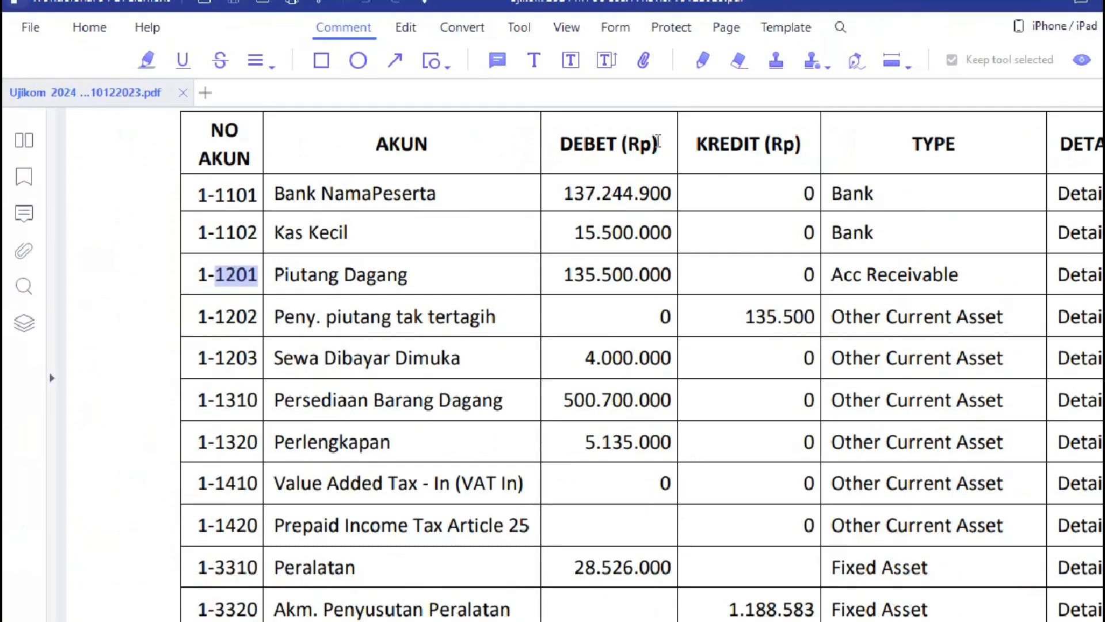
key(alt+Tab)
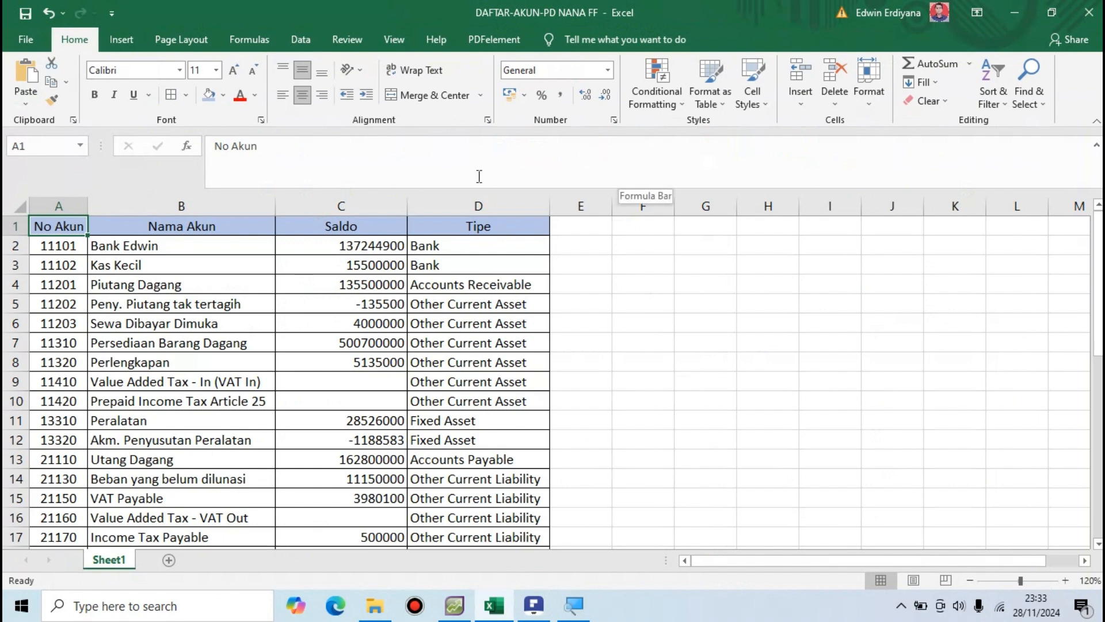
click(344, 226)
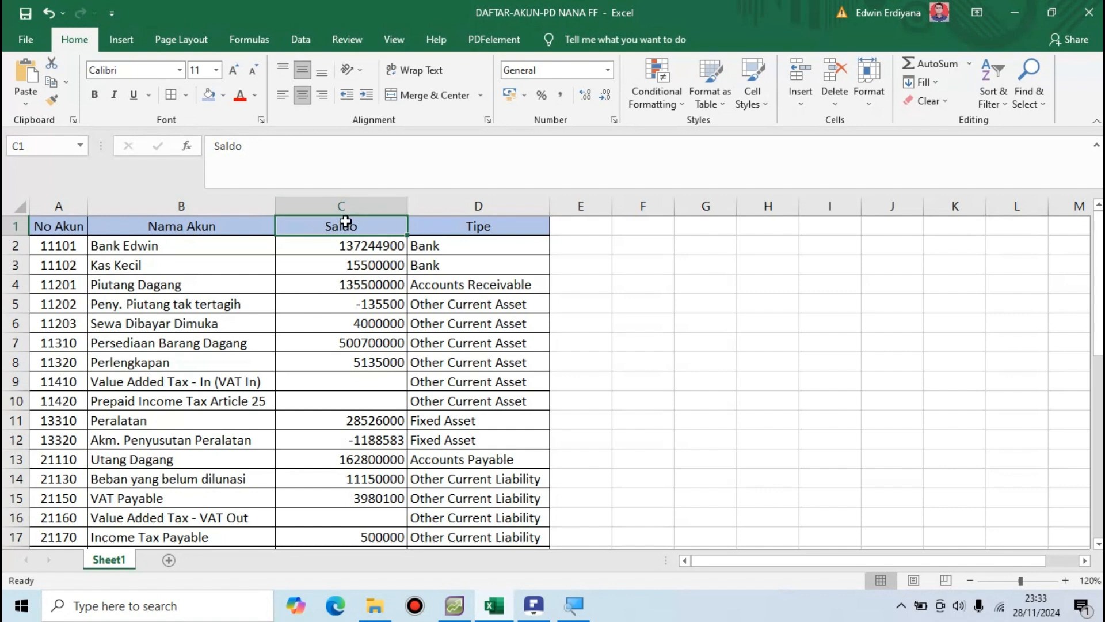
click(461, 226)
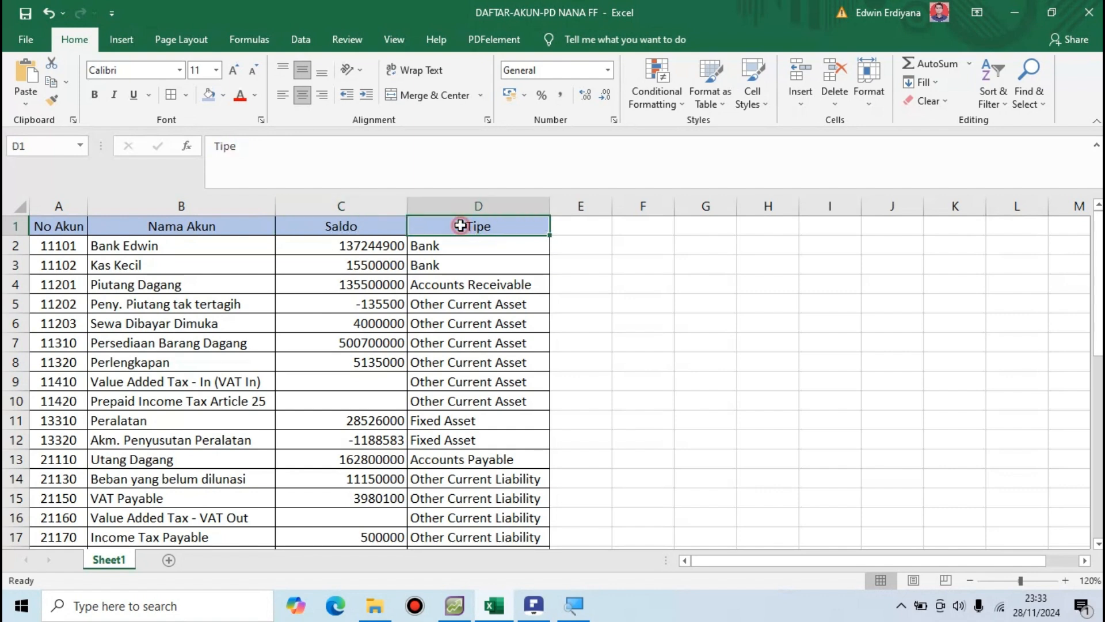
click(335, 225)
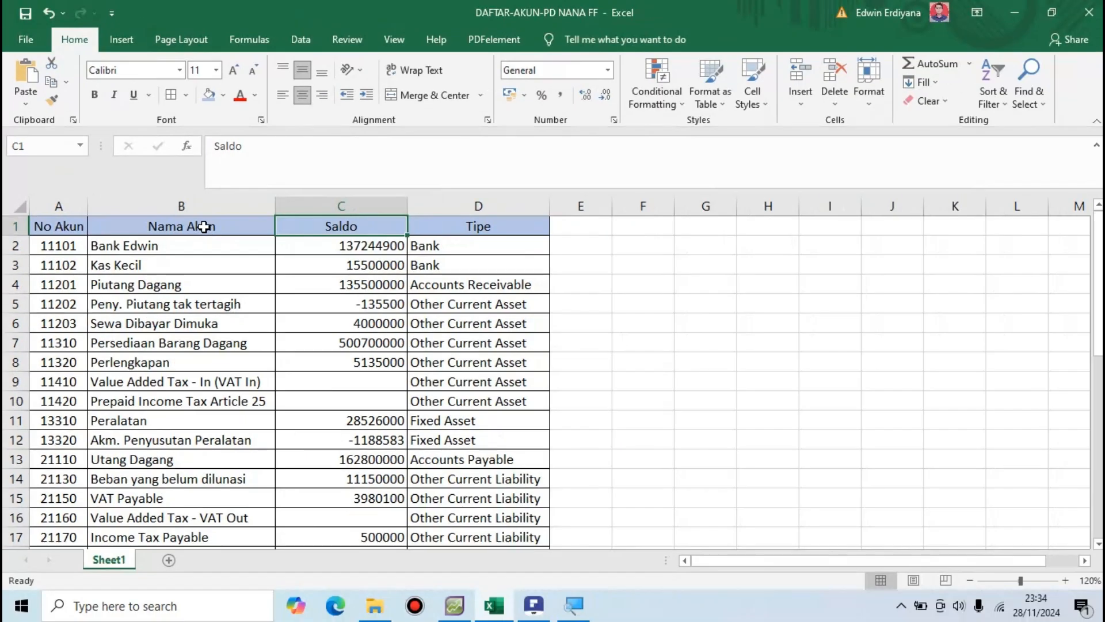
Compare the workbook's single Saldo column and full account list with the PDF's separate debit and credit columns.
key(alt+Tab)
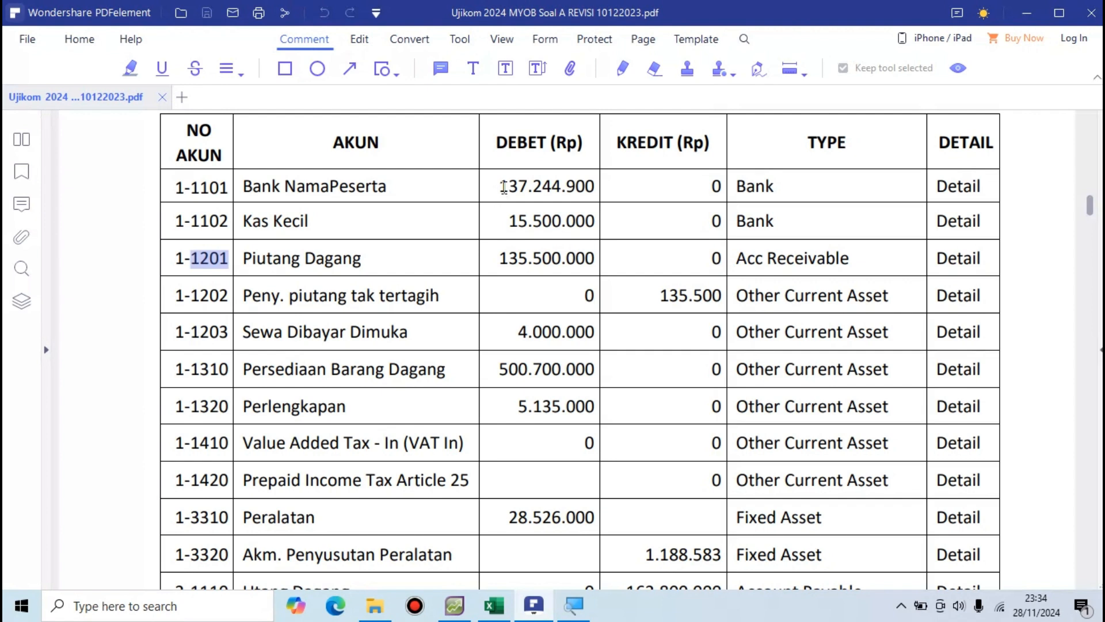
key(alt+Tab)
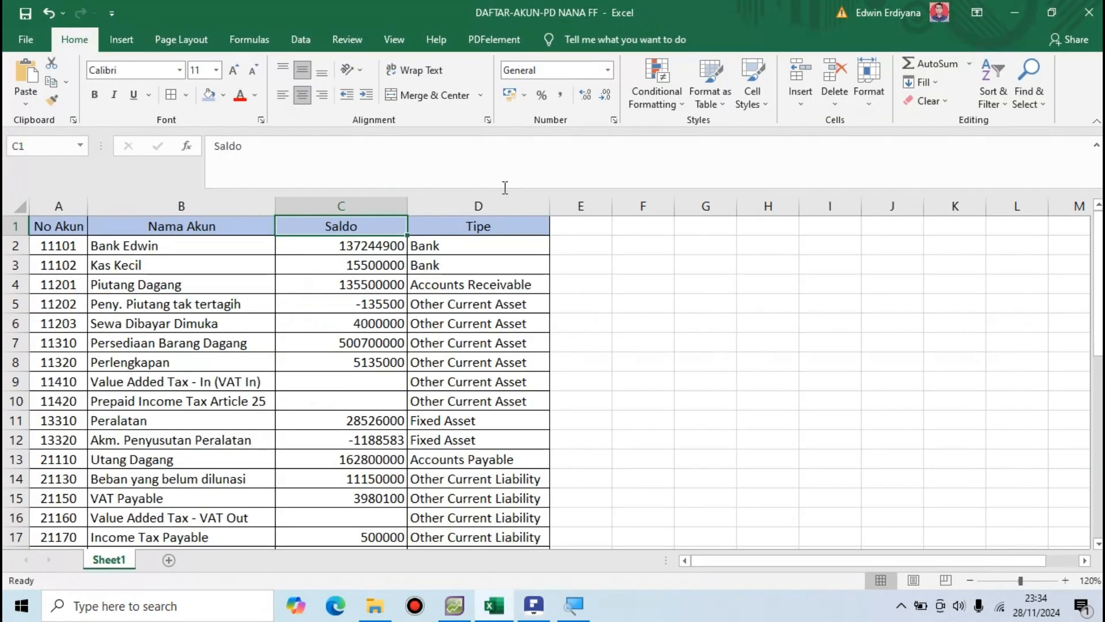
key(super+plus)
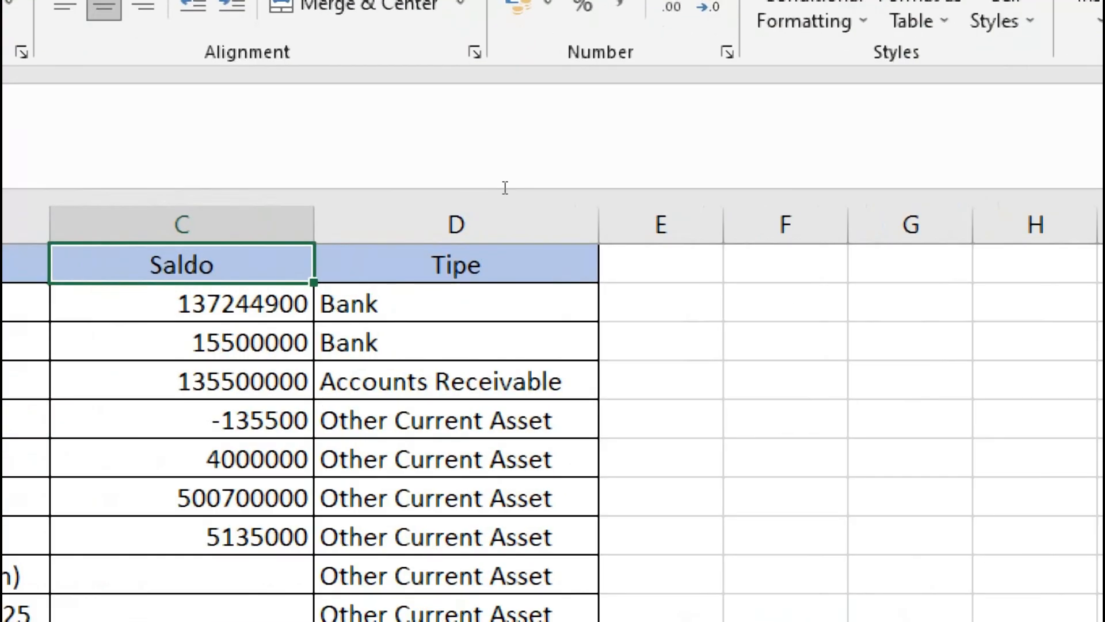
key(super+minus)
key(alt+Tab)
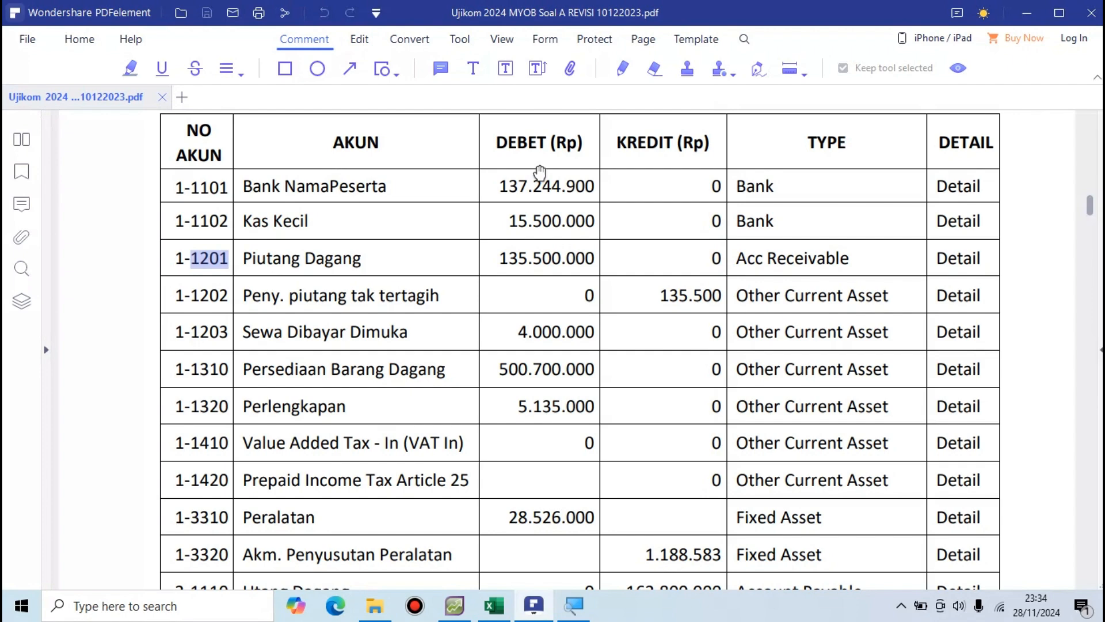
key(alt+Tab)
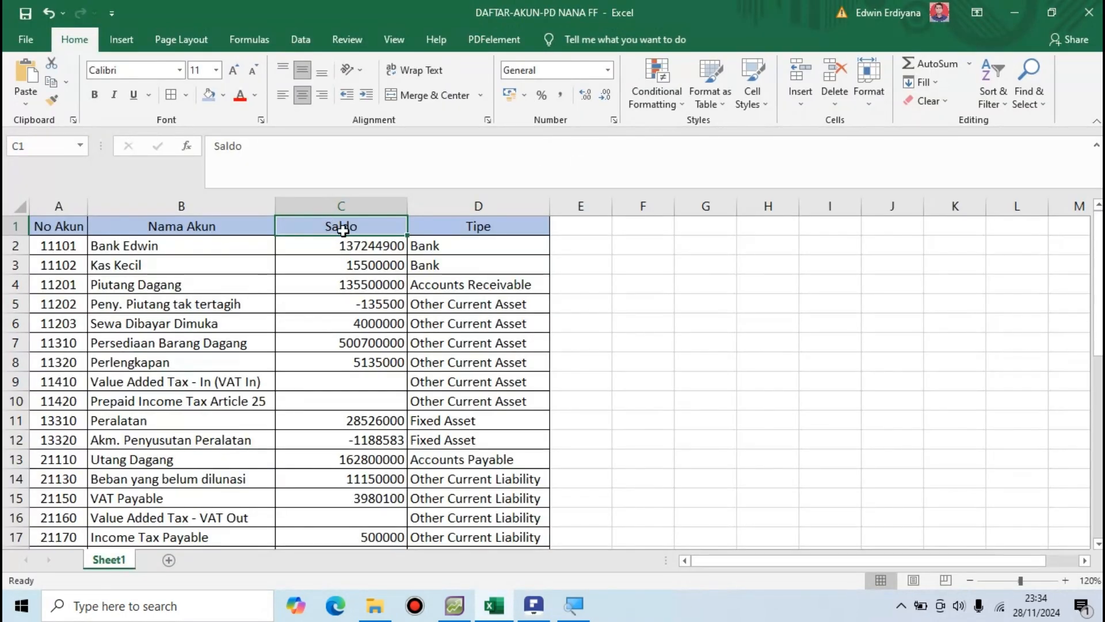
scroll(351, 296, down, 7)
scroll(349, 298, up, 7)
key(alt+Tab)
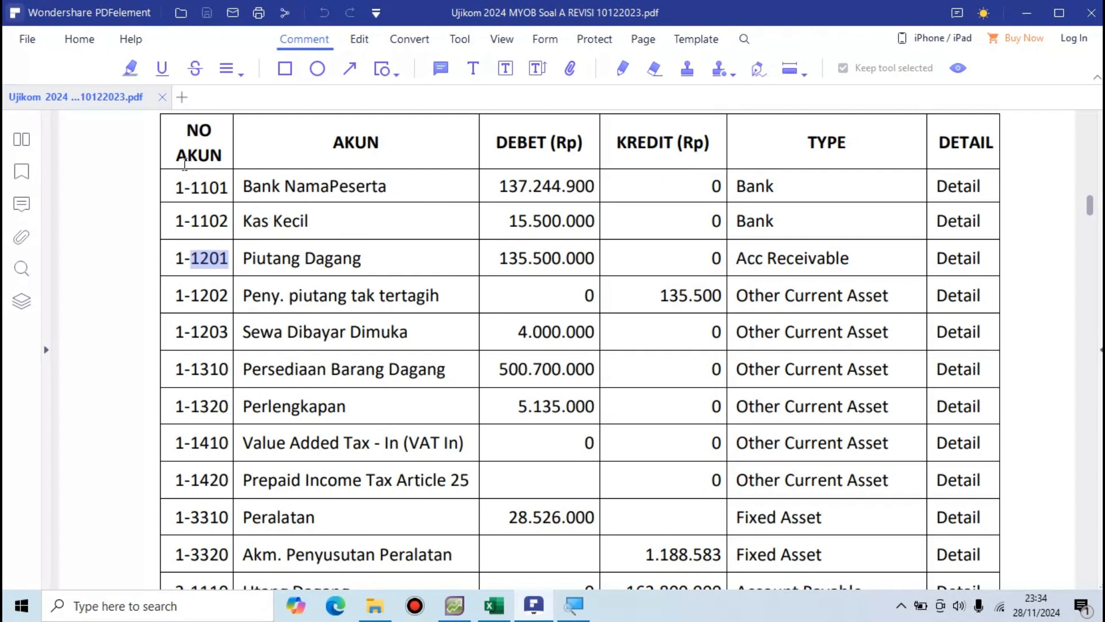
key(alt+Tab)
click(76, 227)
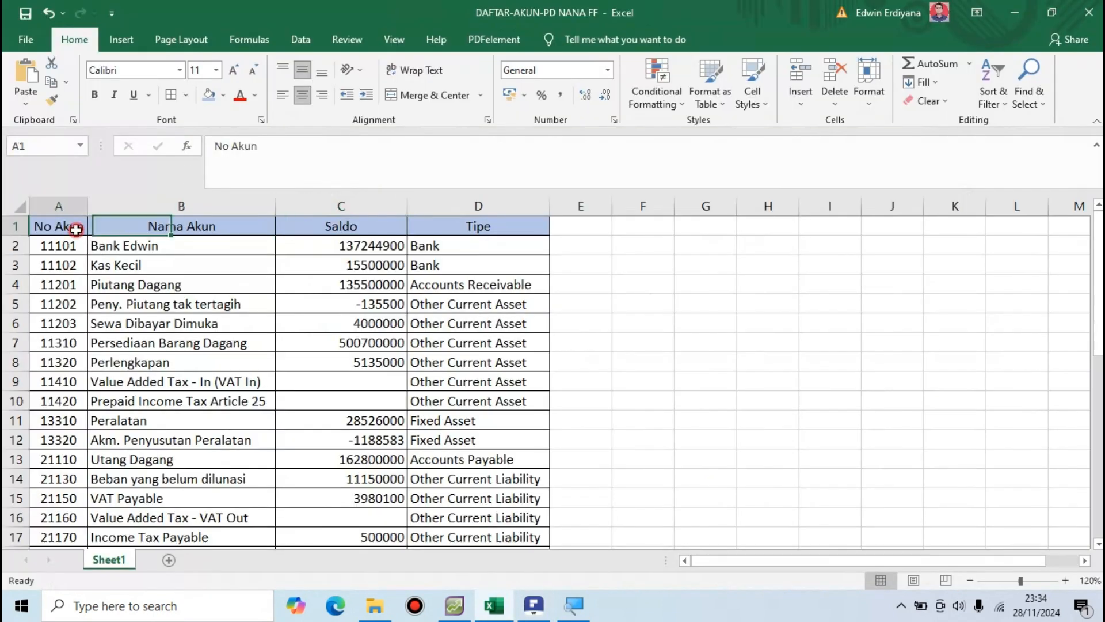
click(165, 230)
click(354, 227)
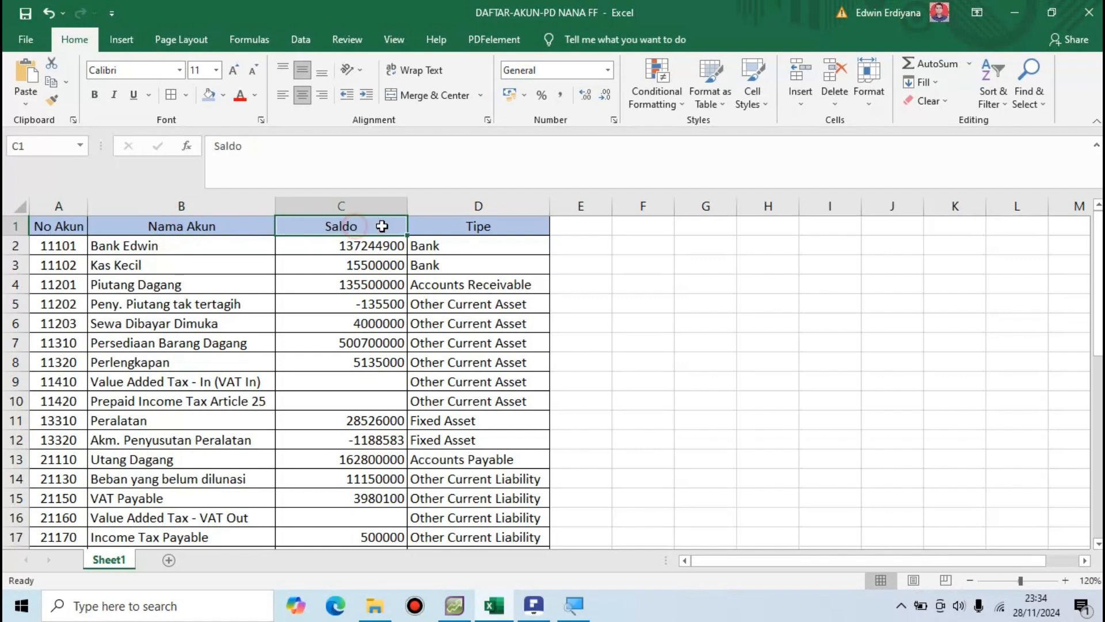
Review the header row of the account list from No Akun through Tipe.
click(518, 233)
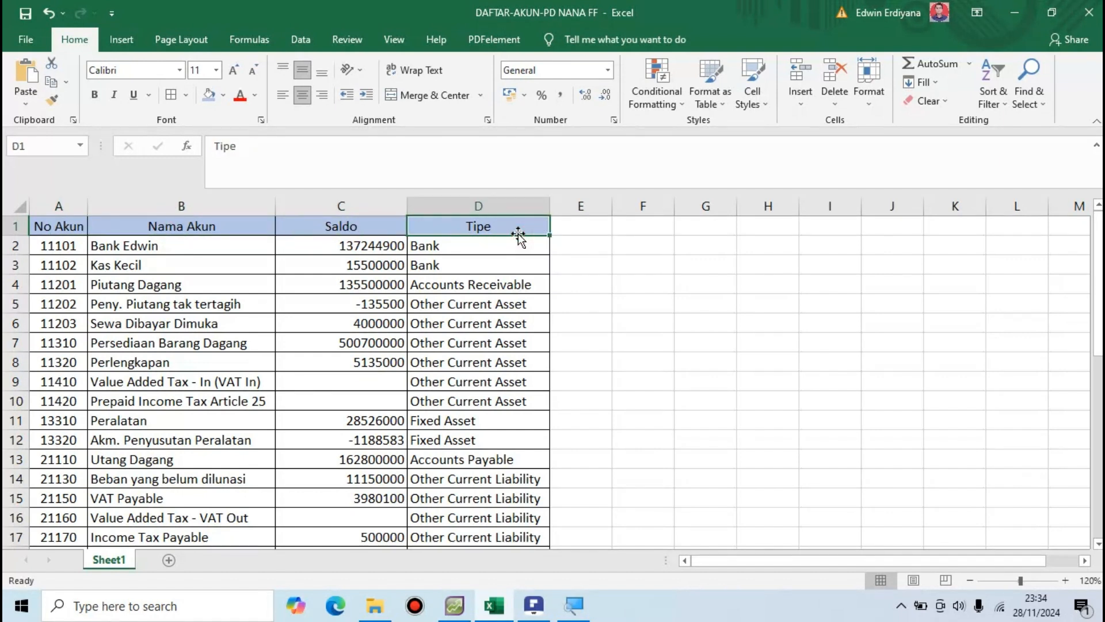
drag(42, 230, 478, 229)
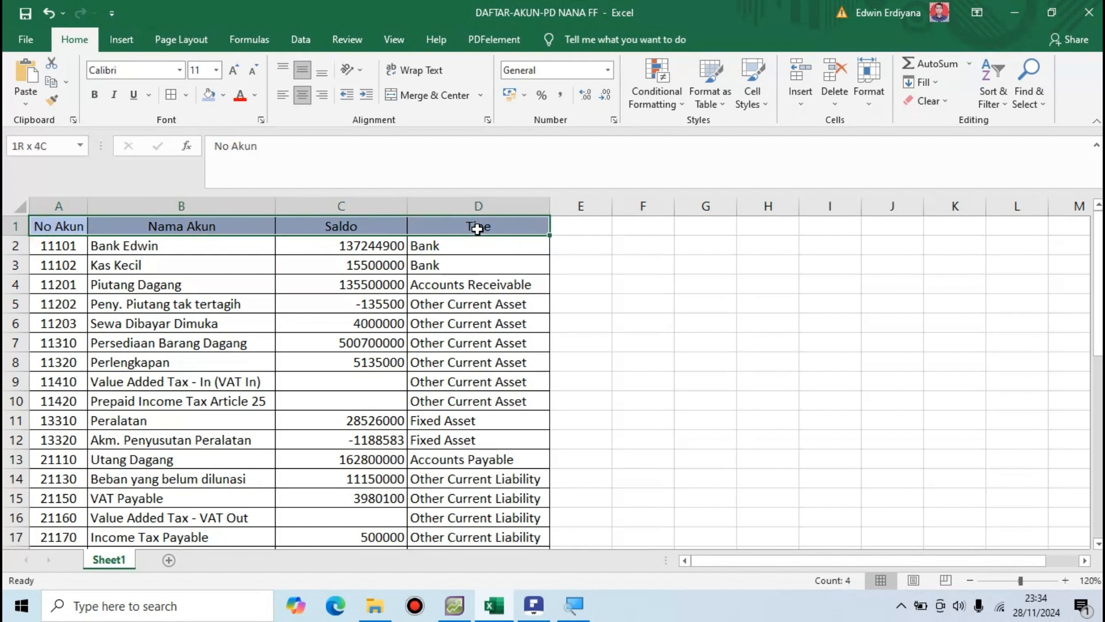
click(61, 227)
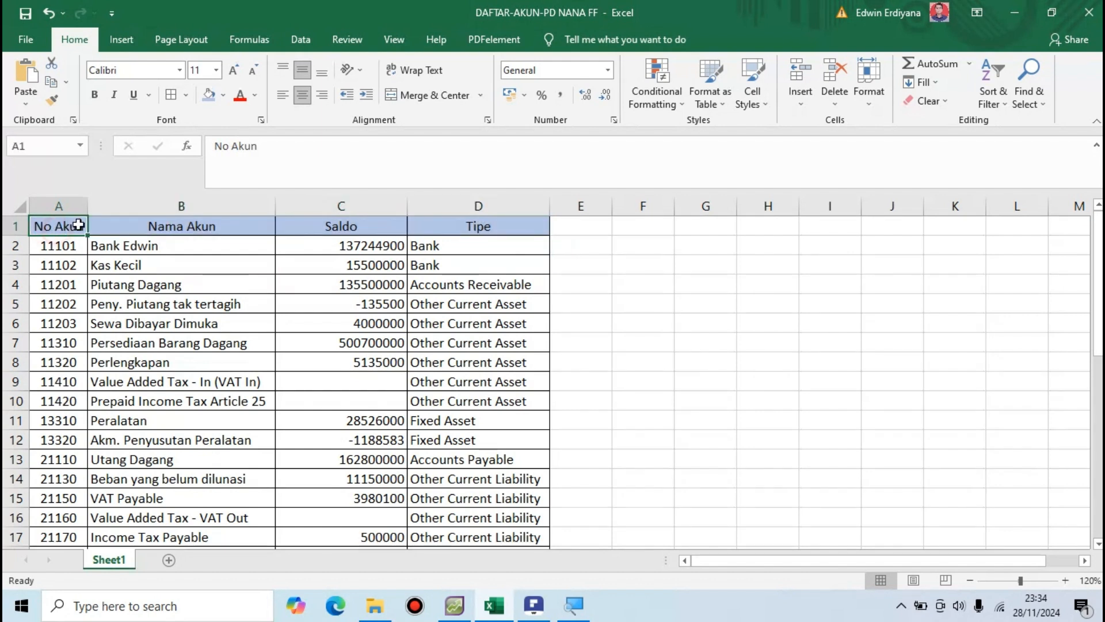
click(491, 227)
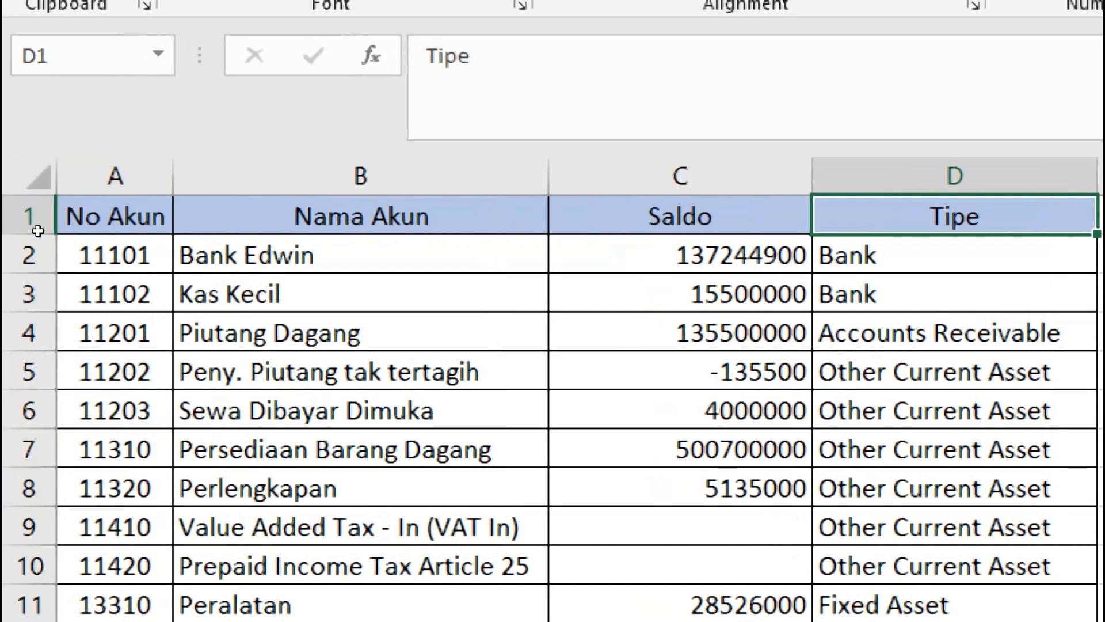
key(ctrl+Home)
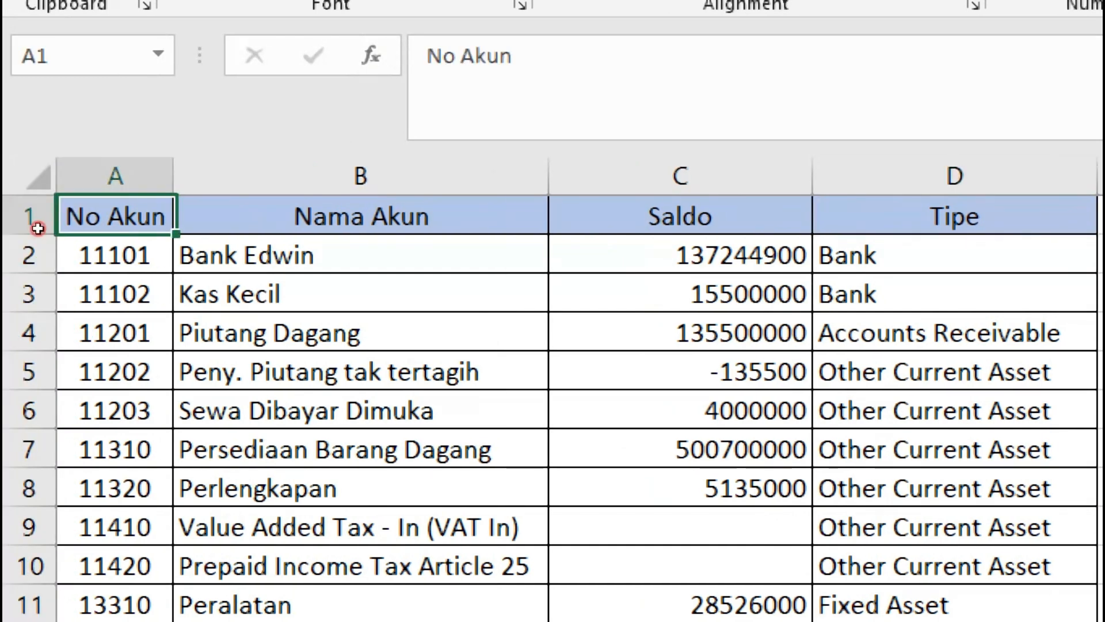
Compare the PDF's account numbers with the No Akun column, checking the numbering without dashes down to the last account.
click(65, 248)
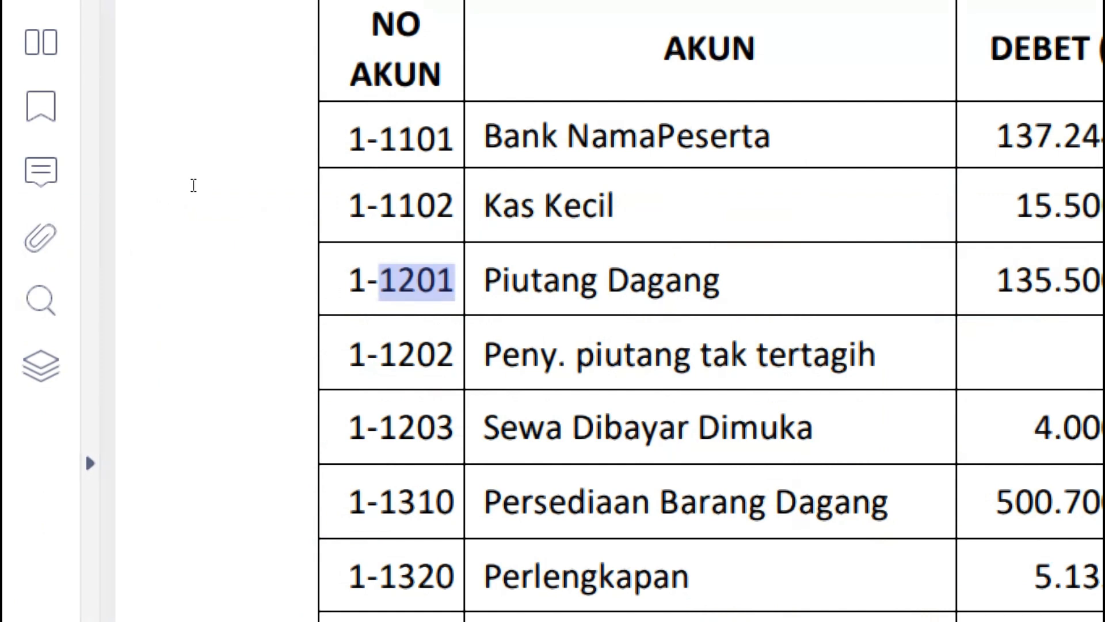
drag(192, 185, 241, 185)
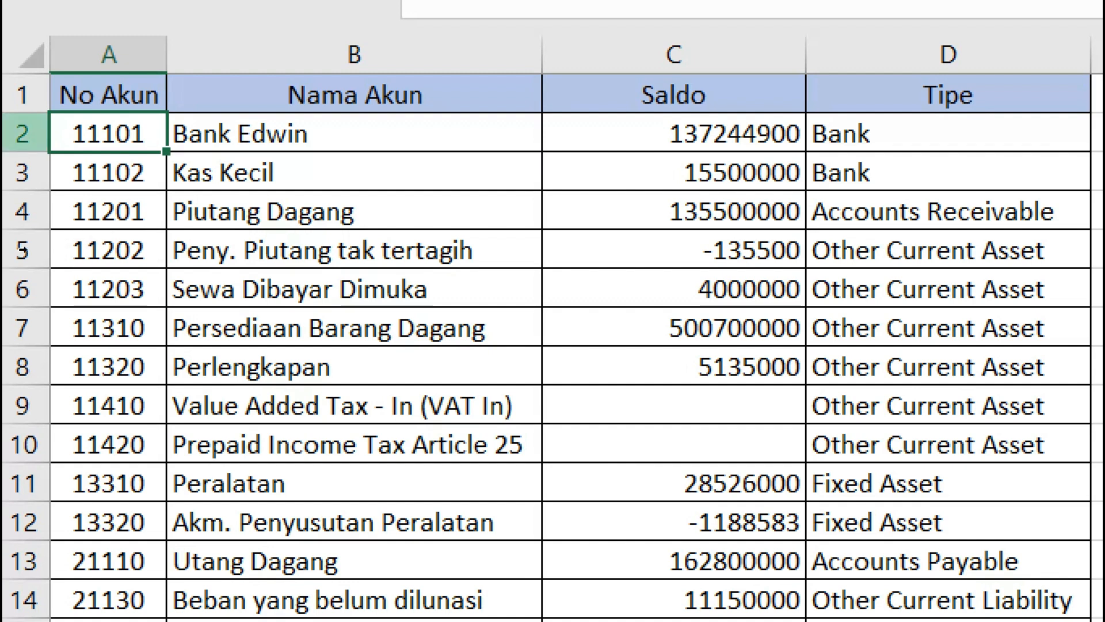
key(alt+Tab)
key(alt+Tab)
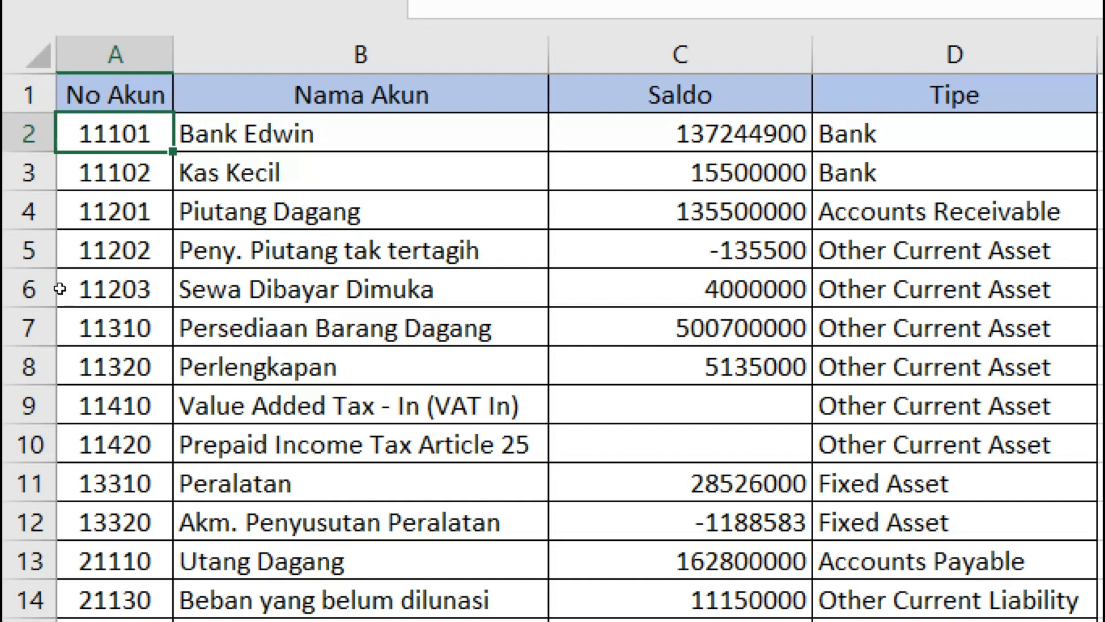
scroll(51, 254, down, 1)
scroll(51, 253, down, 12)
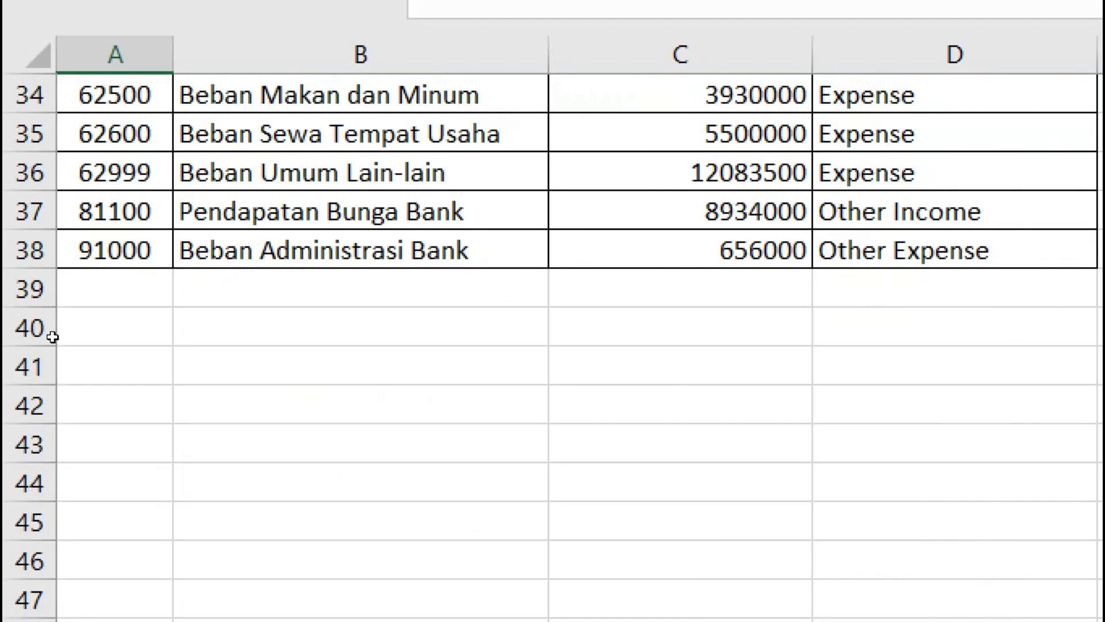
scroll(50, 331, up, 3)
scroll(52, 336, up, 9)
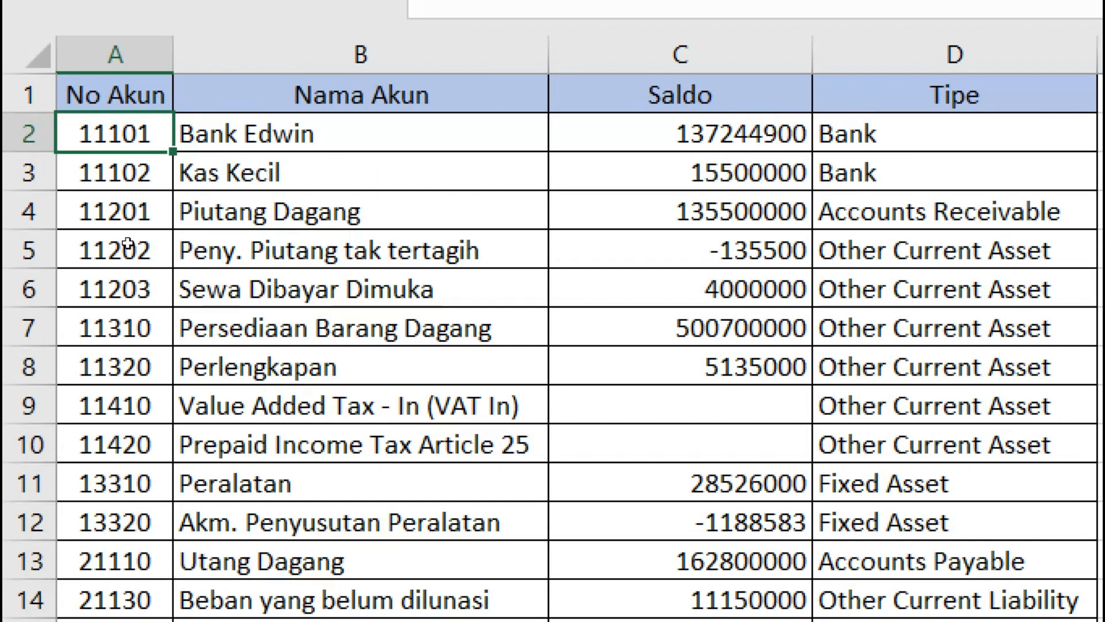
Compare the Nama Akun entries in the workbook with the account names in the PDF's trial balance.
key(Right)
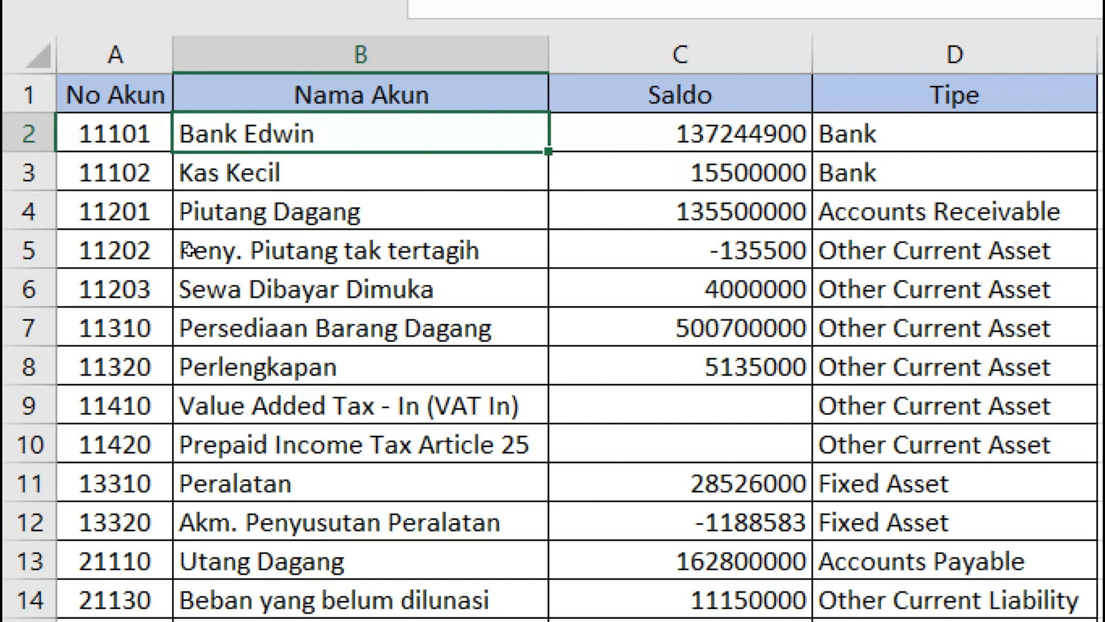
key(alt+Tab)
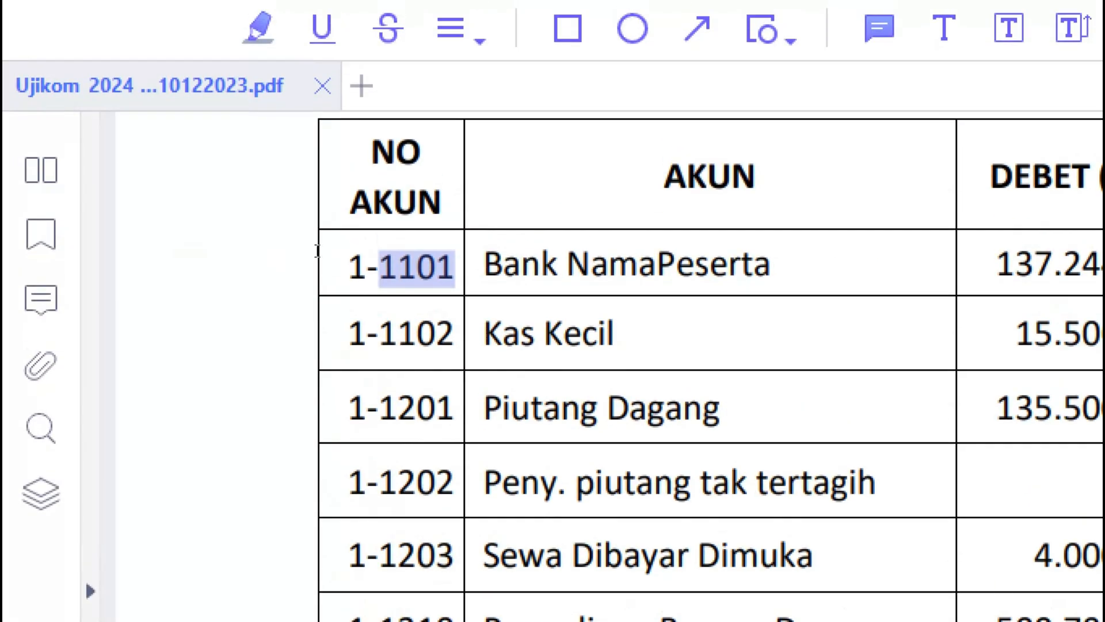
key(alt+Tab)
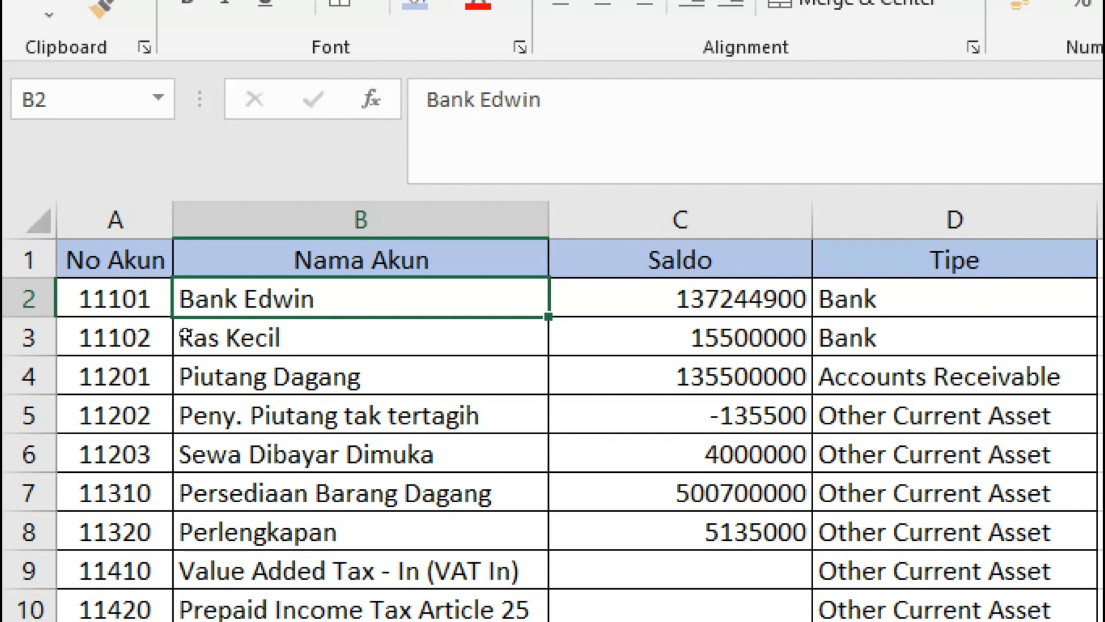
scroll(208, 310, down, 1)
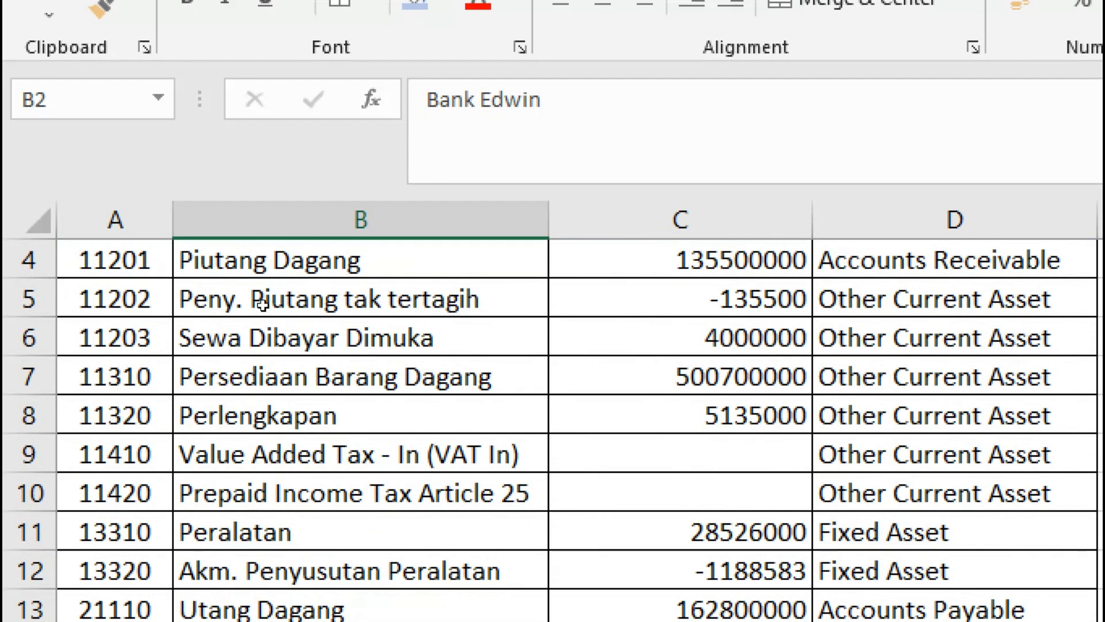
scroll(257, 297, up, 1)
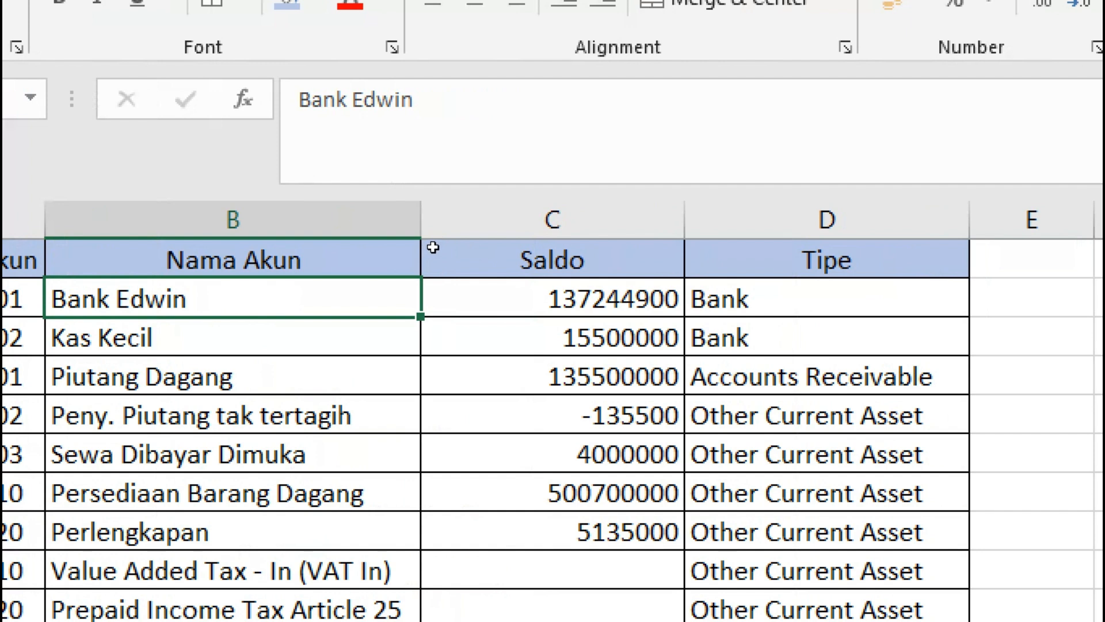
Examine the Tipe column entries for the bank, receivable and other asset accounts.
key(Up)
key(Right)
key(Right)
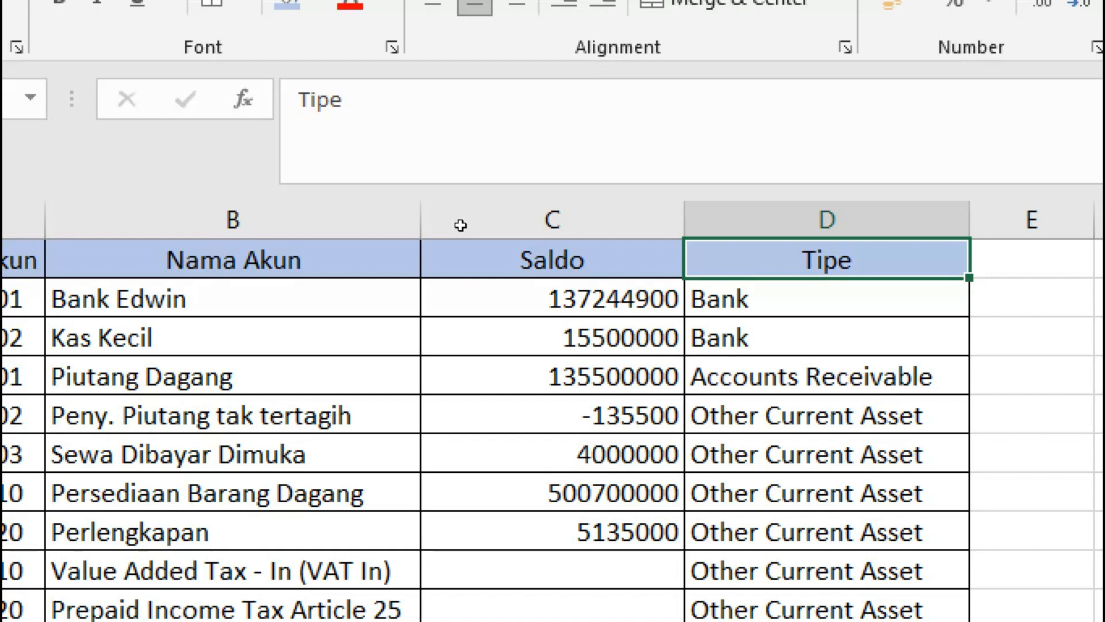
key(Down)
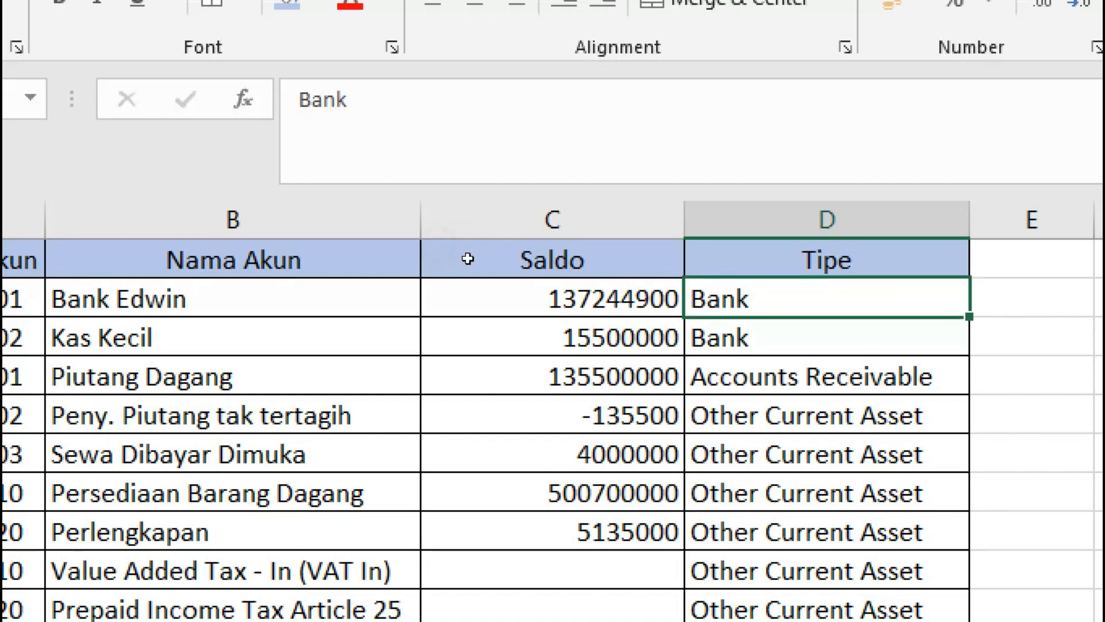
key(Down)
scroll(459, 288, down, 1)
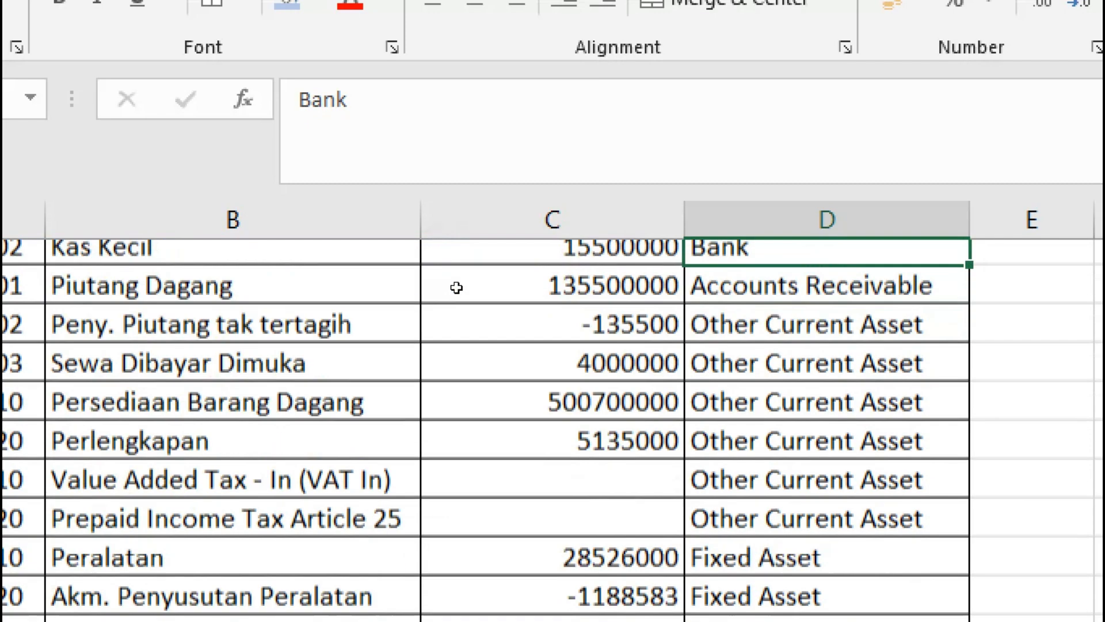
scroll(458, 288, up, 1)
key(Up)
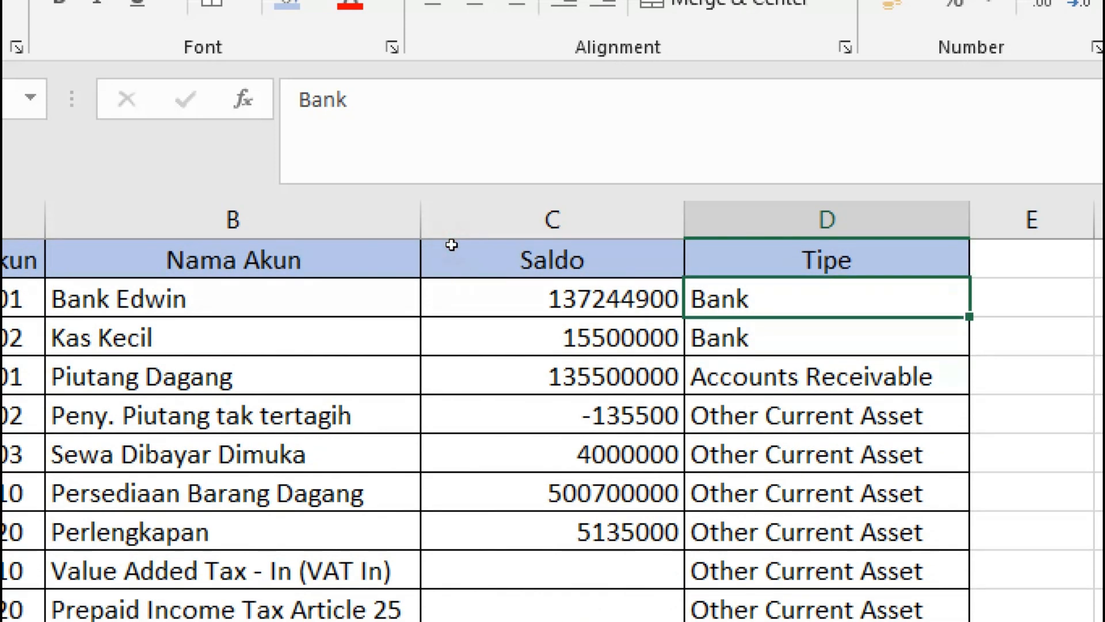
key(alt+Tab)
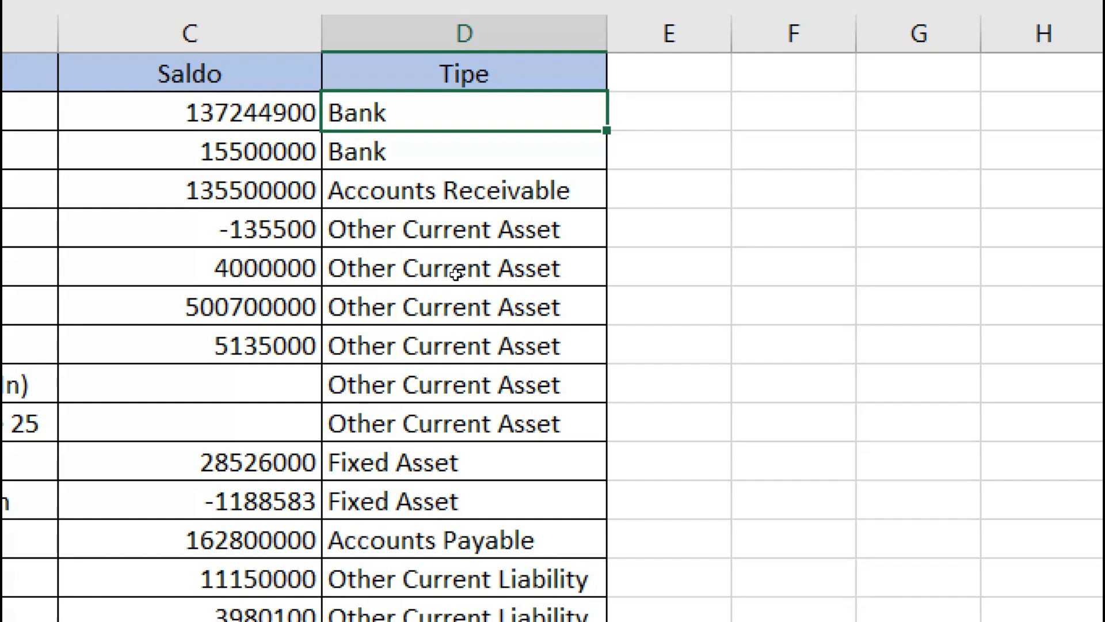
key(Down)
key(Down)
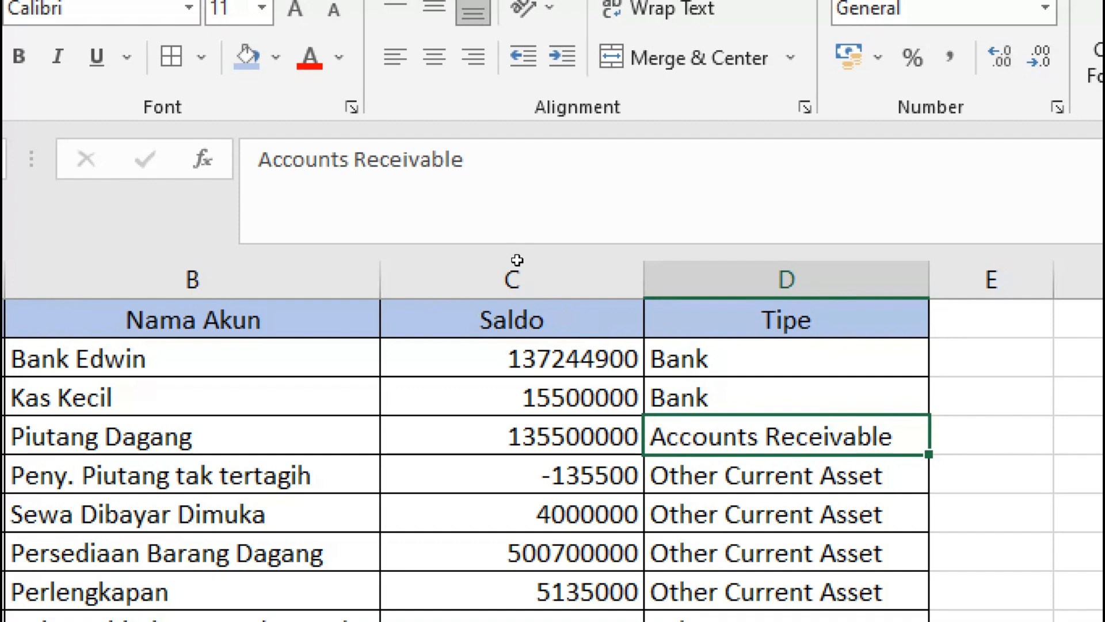
scroll(498, 397, down, 1)
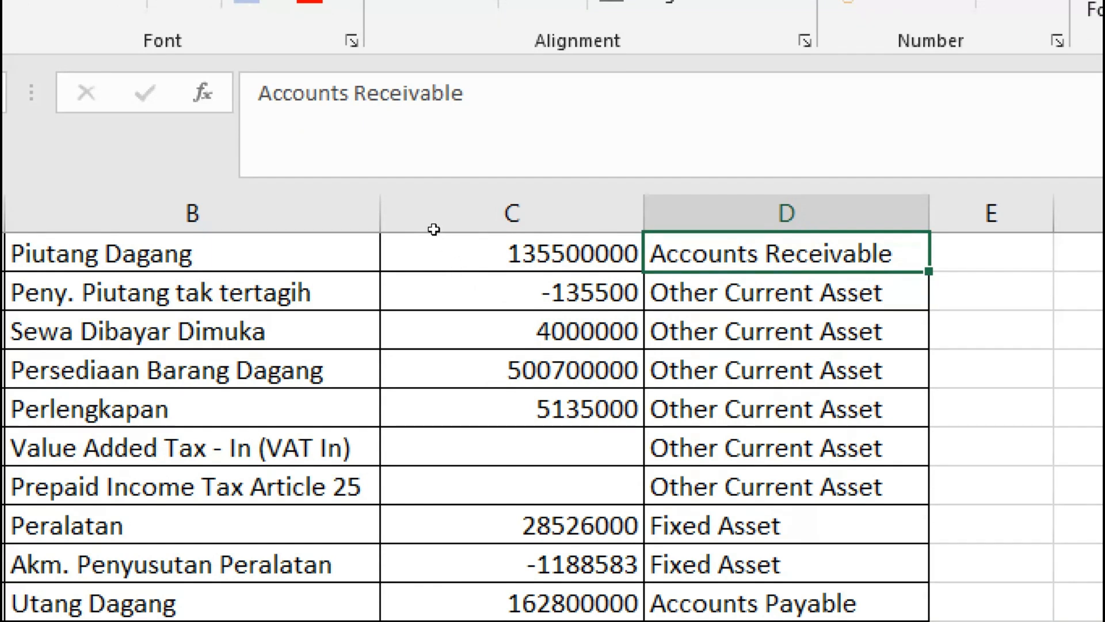
Switch to MYOB AccountRight Plus, view the Account Type options in a blank new account, and close it without choosing one.
key(alt+Tab)
key(Tab)
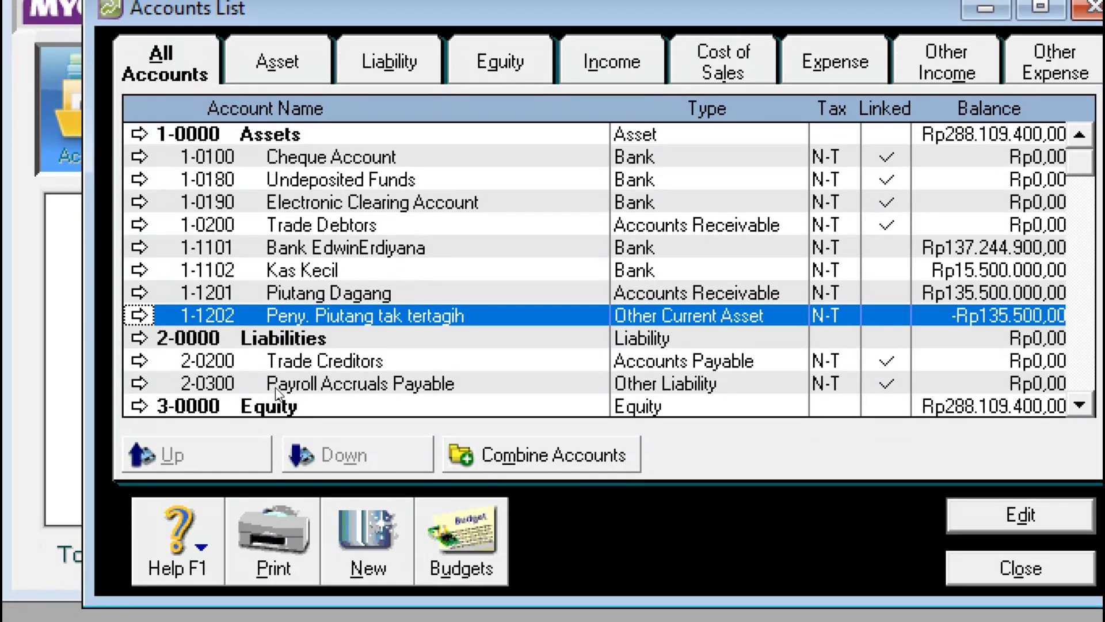
click(368, 570)
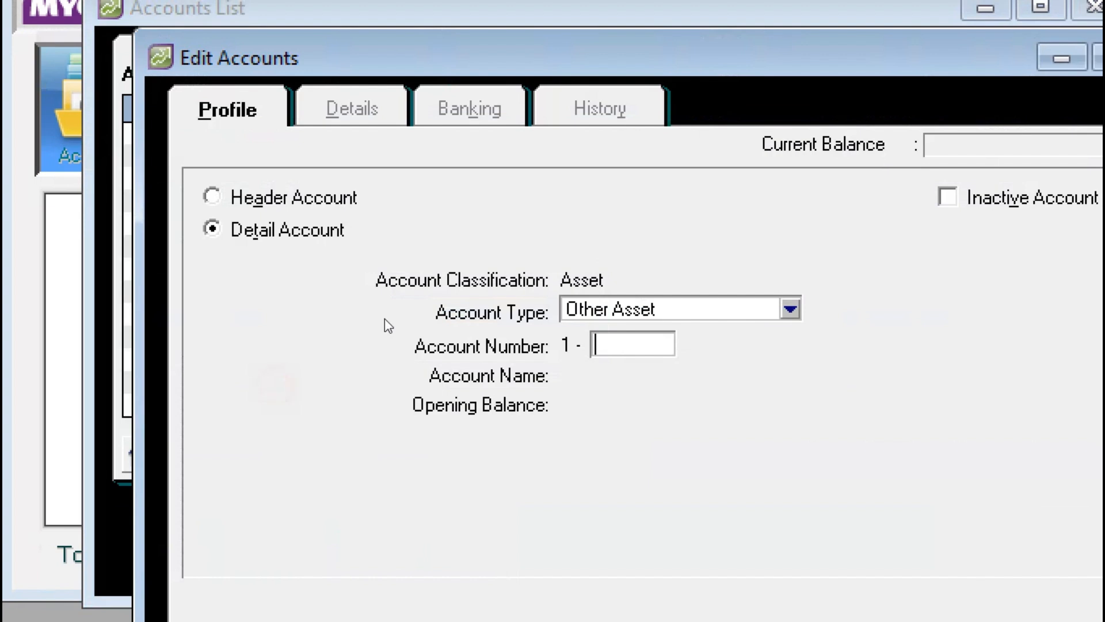
click(790, 310)
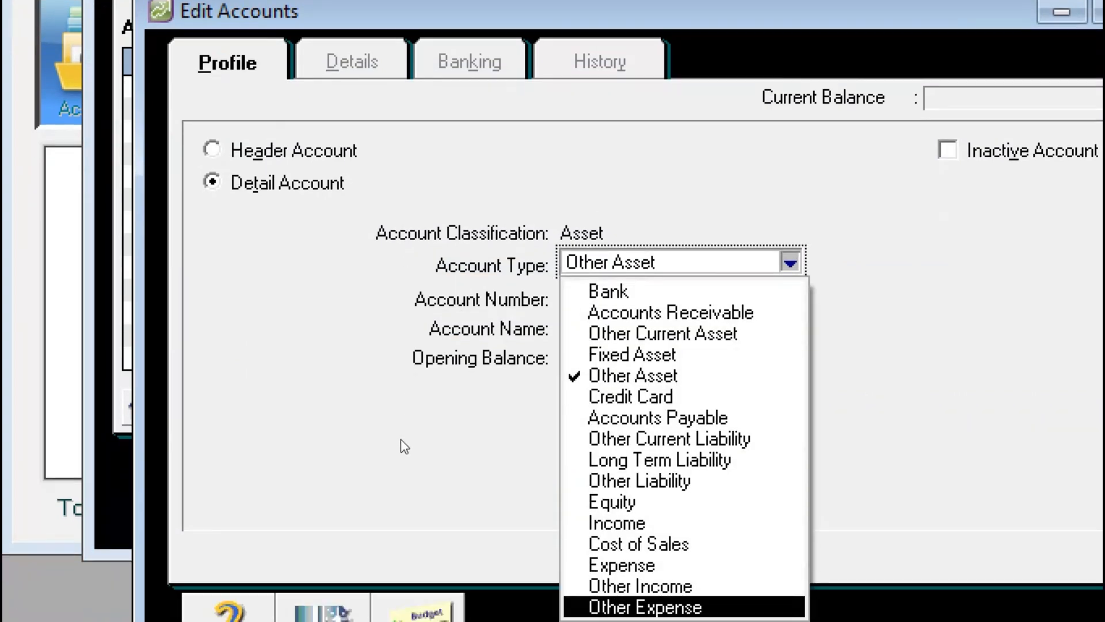
click(257, 289)
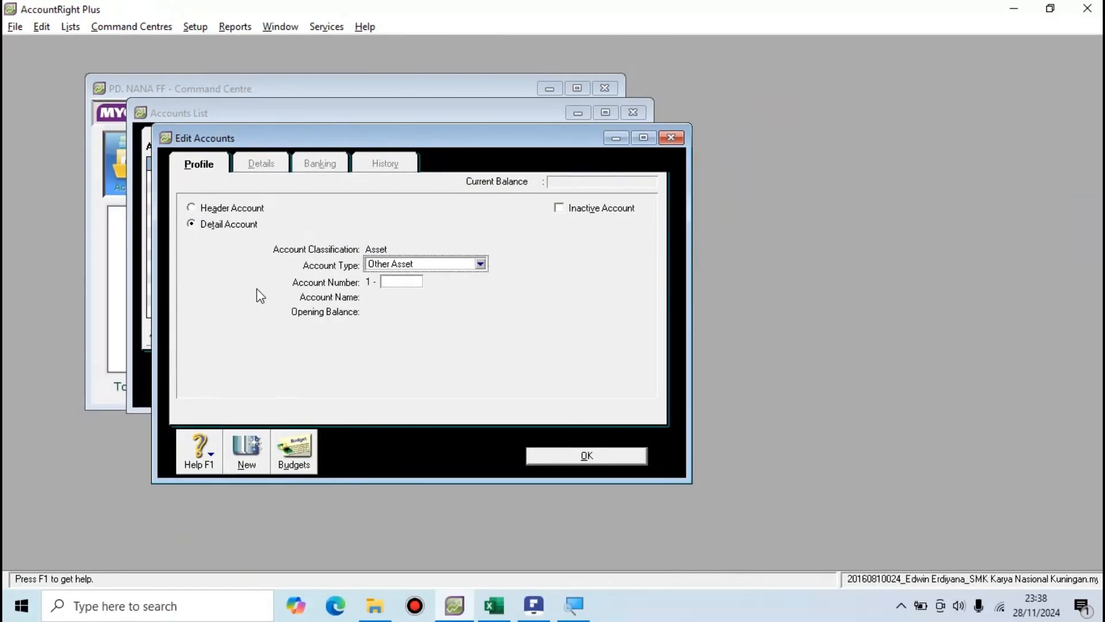
key(alt+Tab)
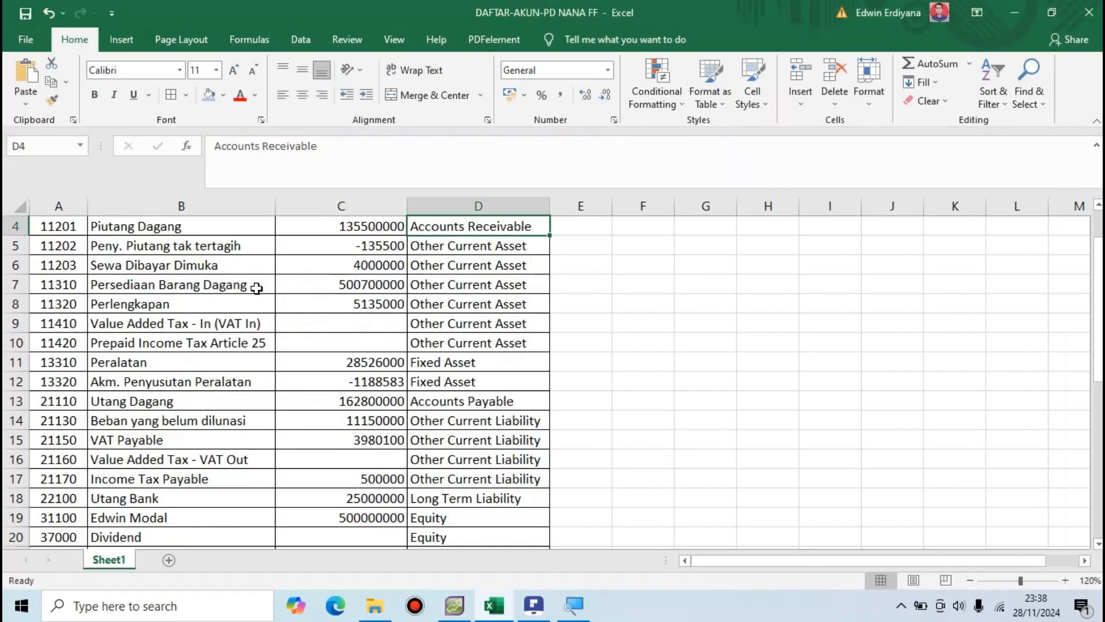
key(alt+Tab)
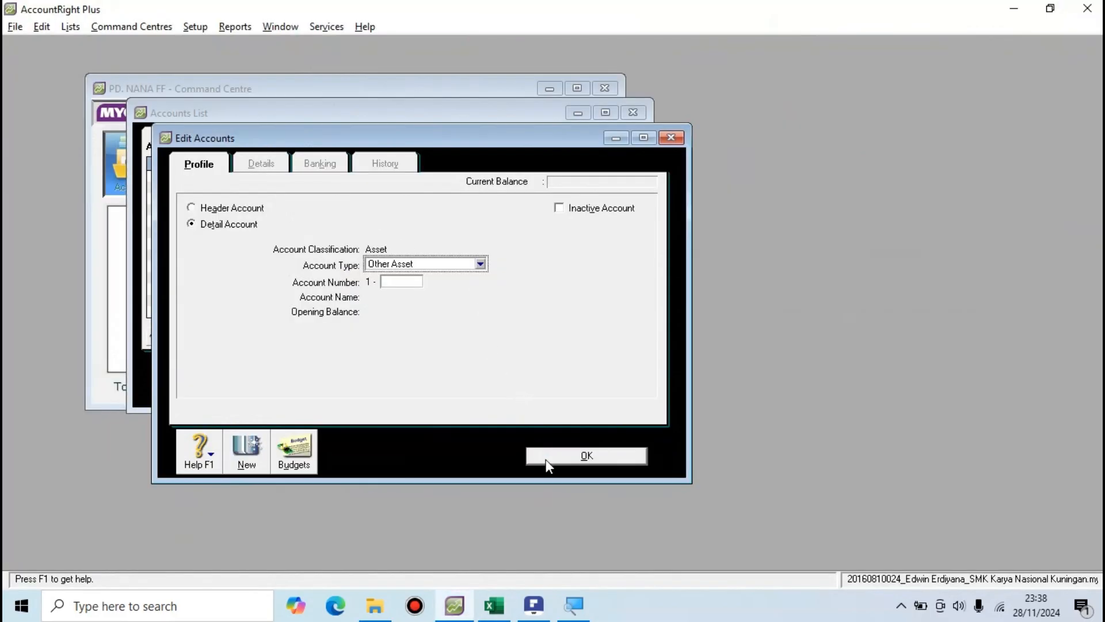
click(586, 455)
Switch back to the Excel account list and review each account's Tipe and Saldo entries, including the negative receivables allowance, down to the expense accounts.
key(alt+Tab)
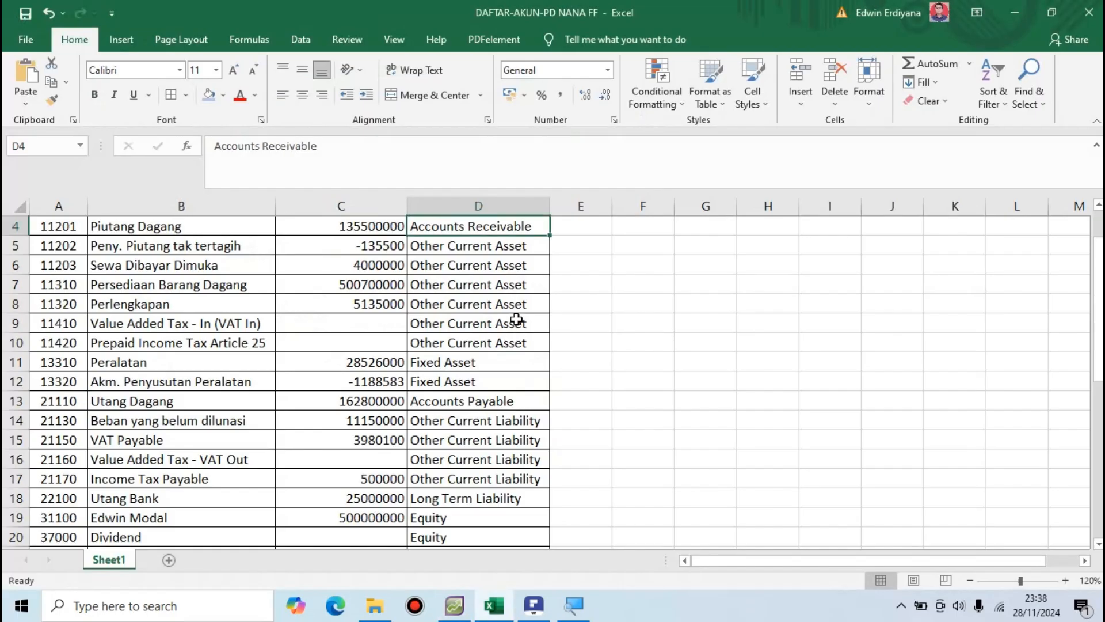
scroll(466, 322, up, 1)
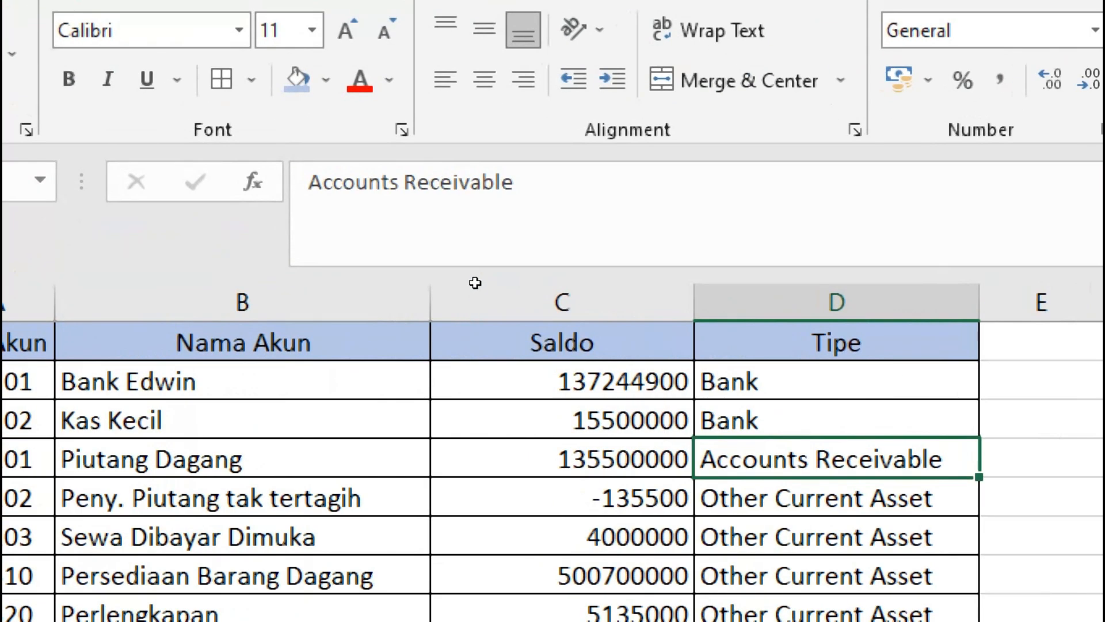
scroll(458, 345, down, 6)
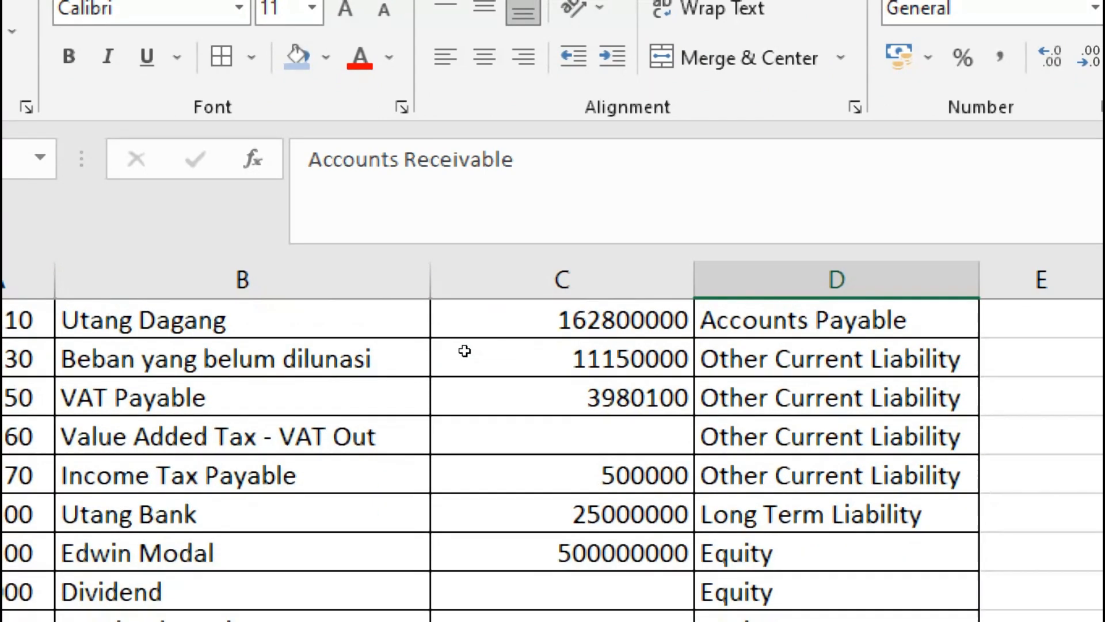
scroll(465, 351, down, 2)
scroll(465, 350, up, 7)
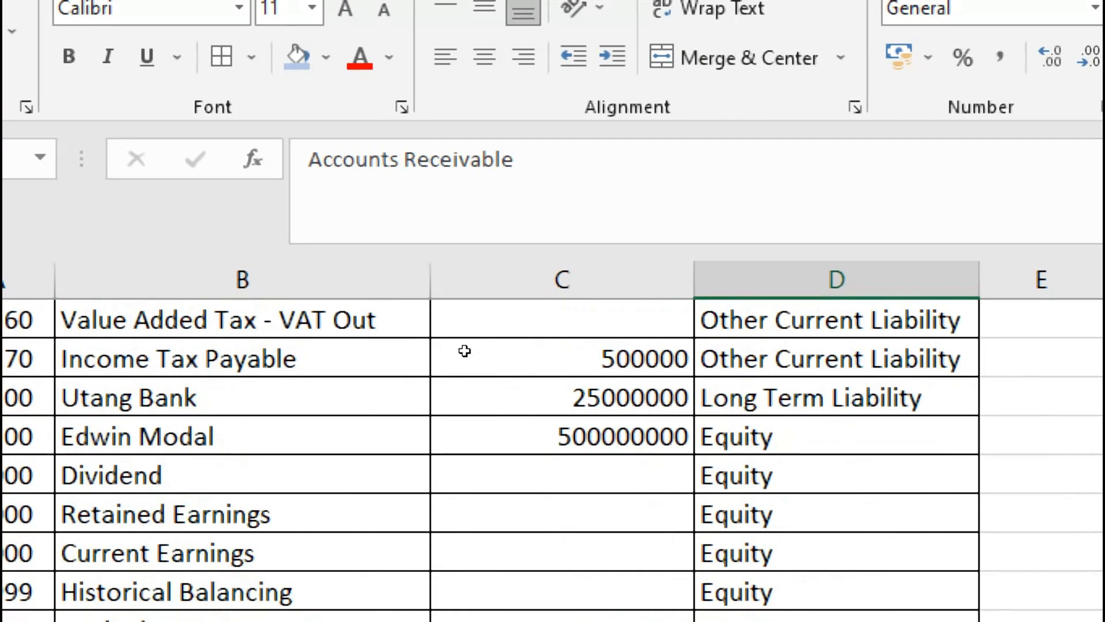
scroll(412, 314, down, 1)
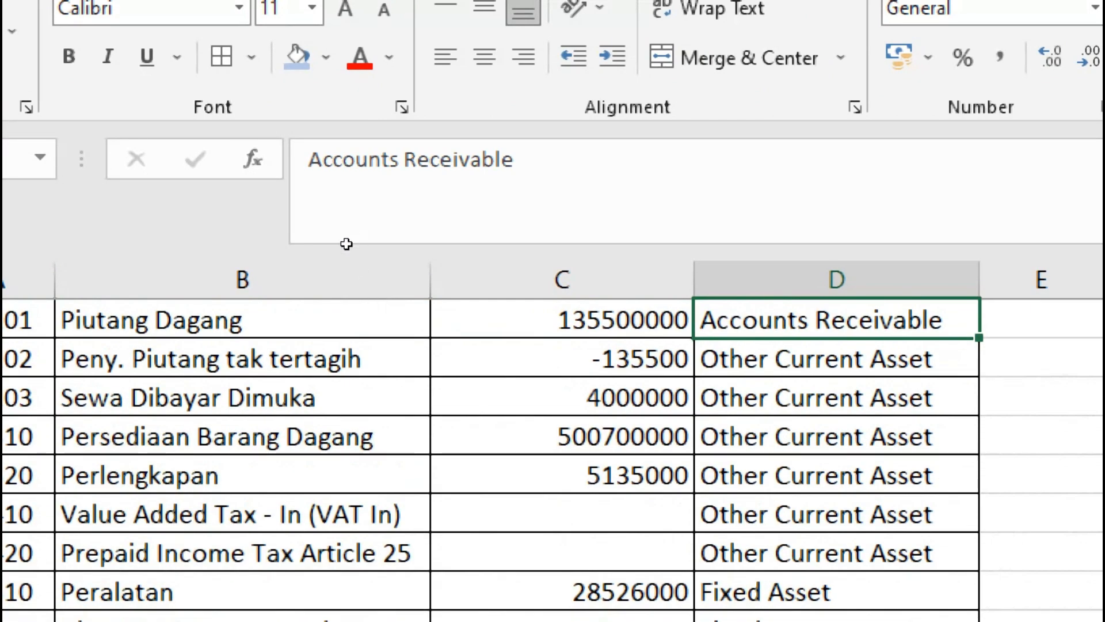
key(Down)
key(Left)
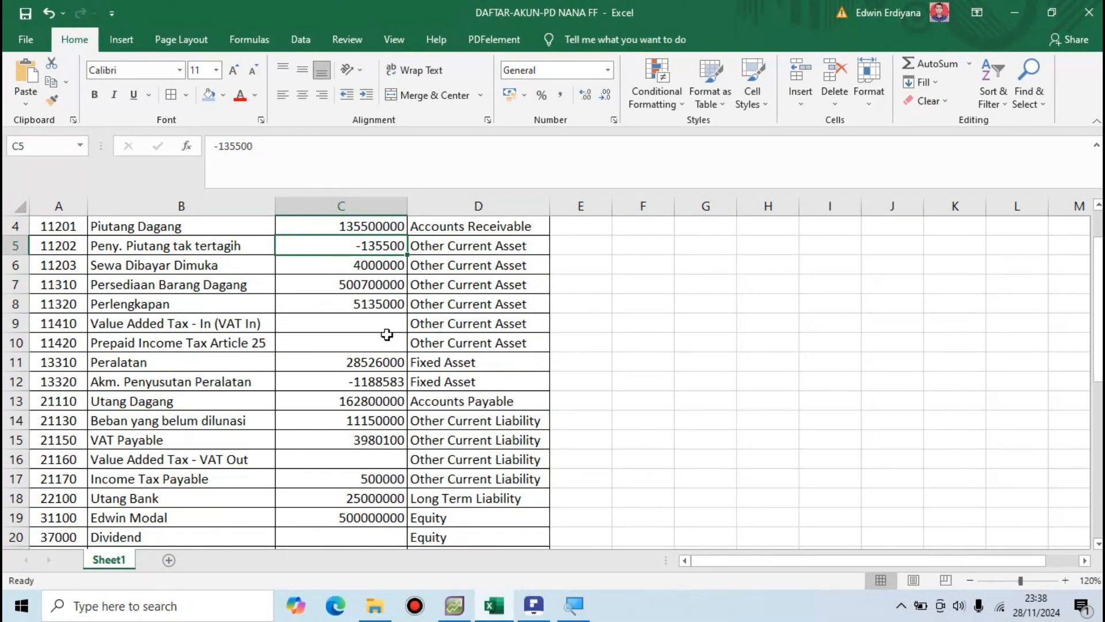
scroll(386, 334, down, 2)
scroll(387, 334, down, 2)
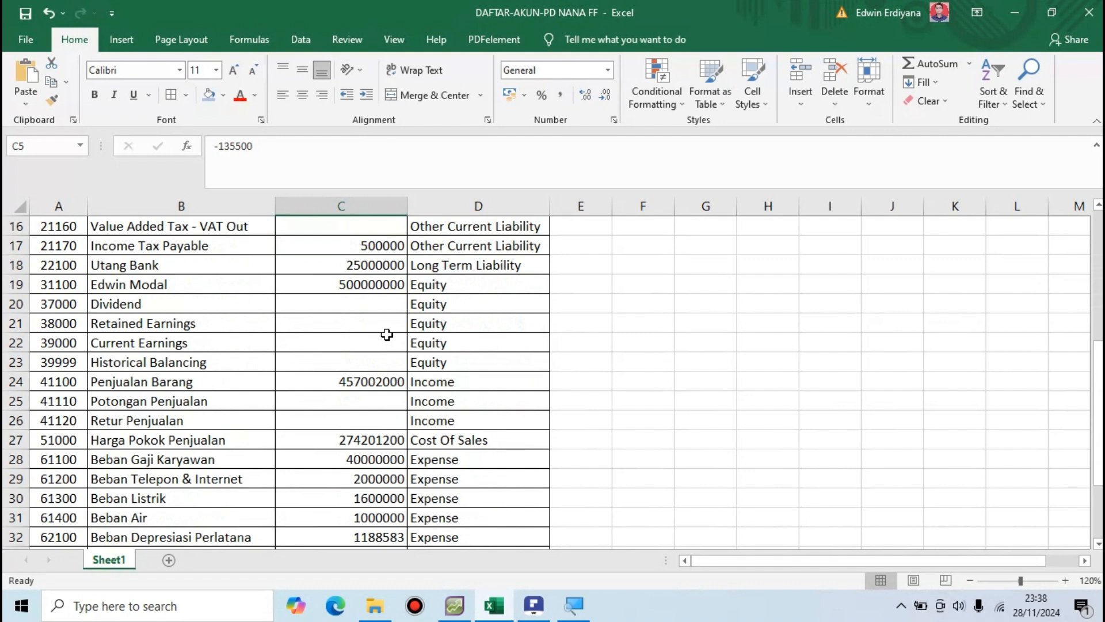
Review the workbook's account list from the first account row down to Beban Administrasi Bank.
scroll(386, 334, down, 5)
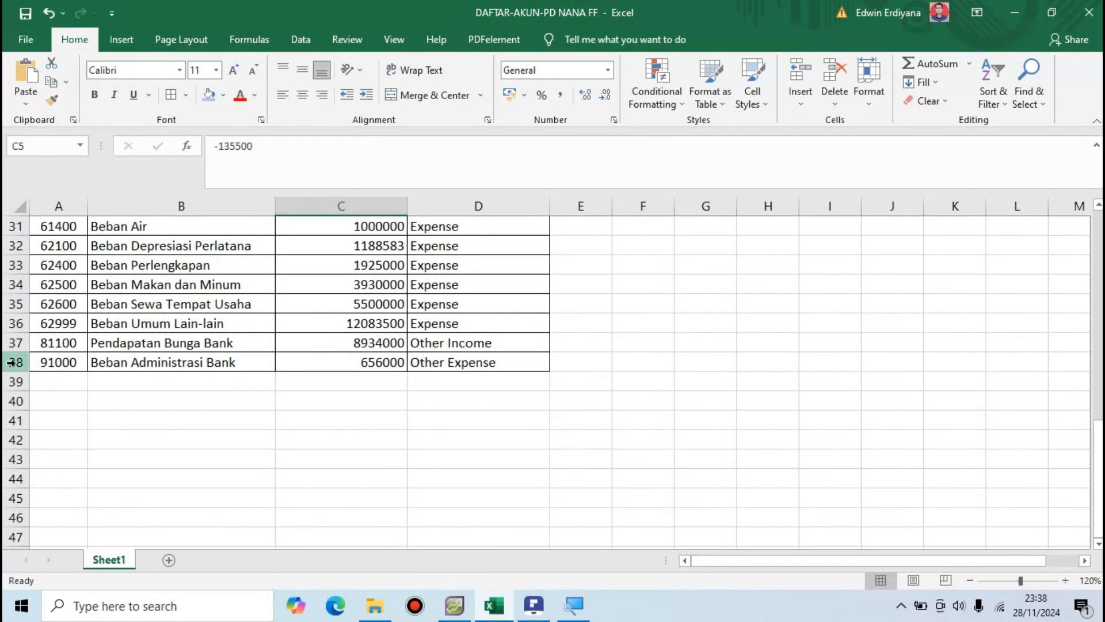
scroll(11, 362, up, 10)
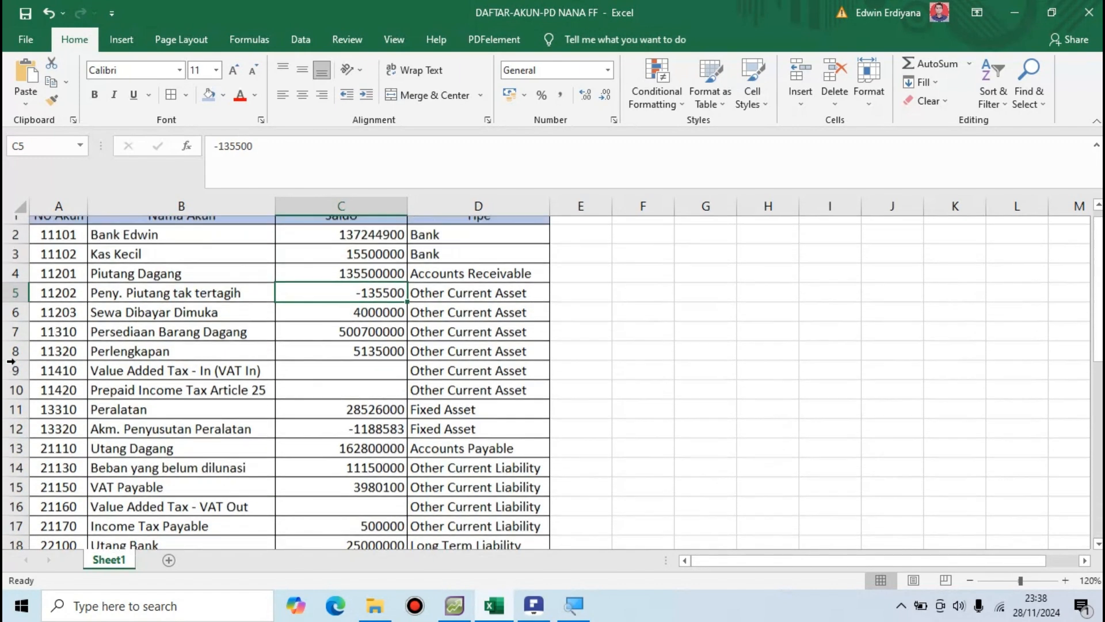
click(14, 244)
scroll(44, 250, down, 3)
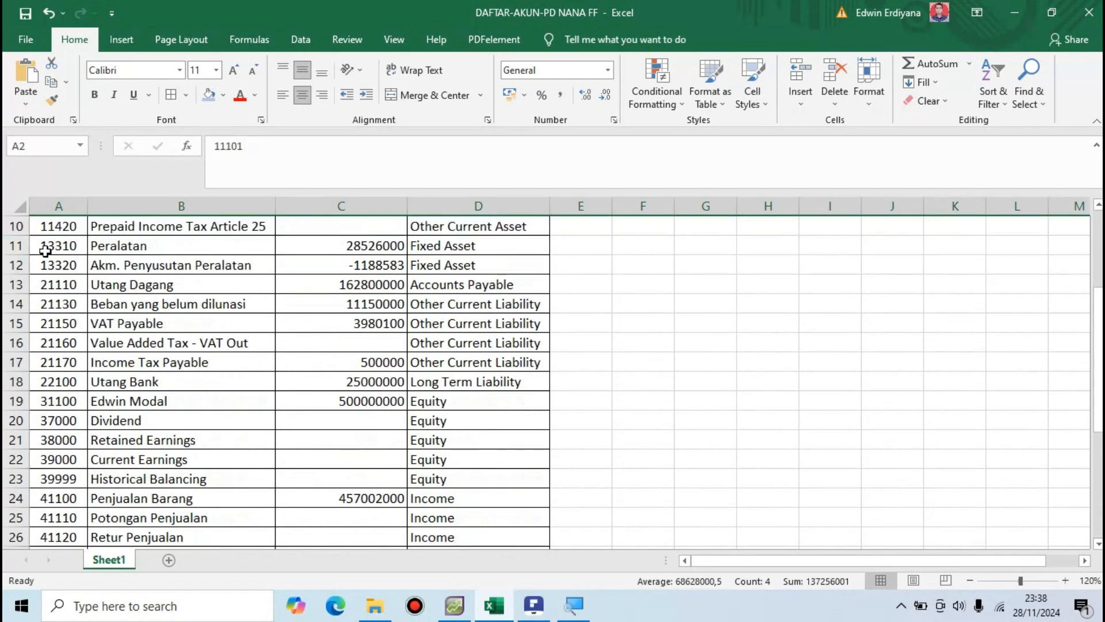
scroll(45, 250, down, 7)
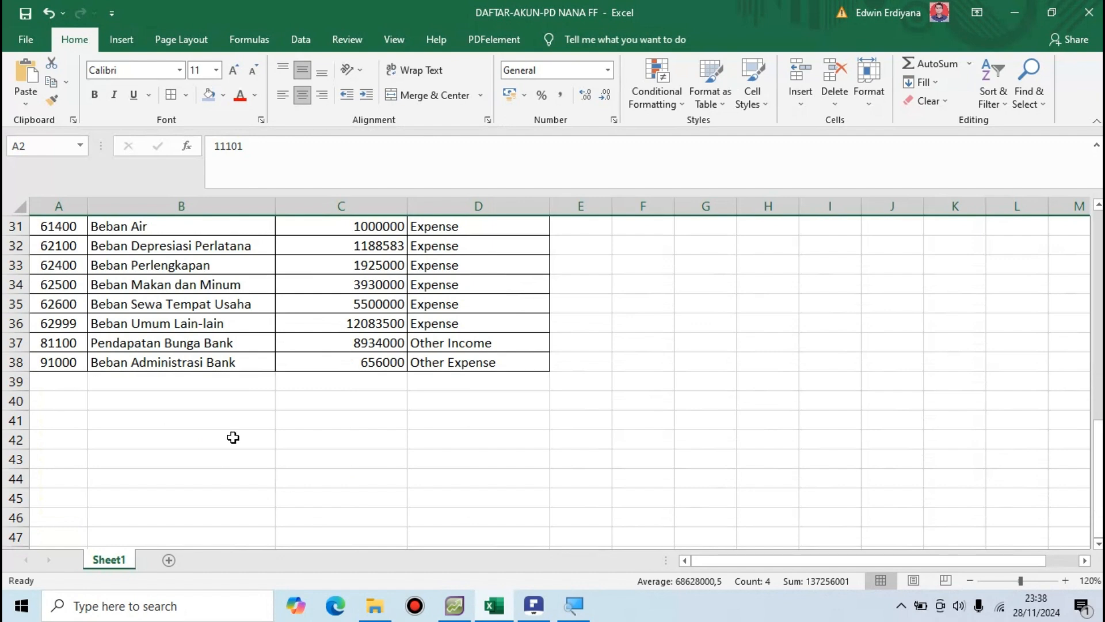
Switch to the exam PDF in PDFelement and examine the trial balance's asset and liability accounts, from 1-1101 to 2-2100.
key(alt+Tab)
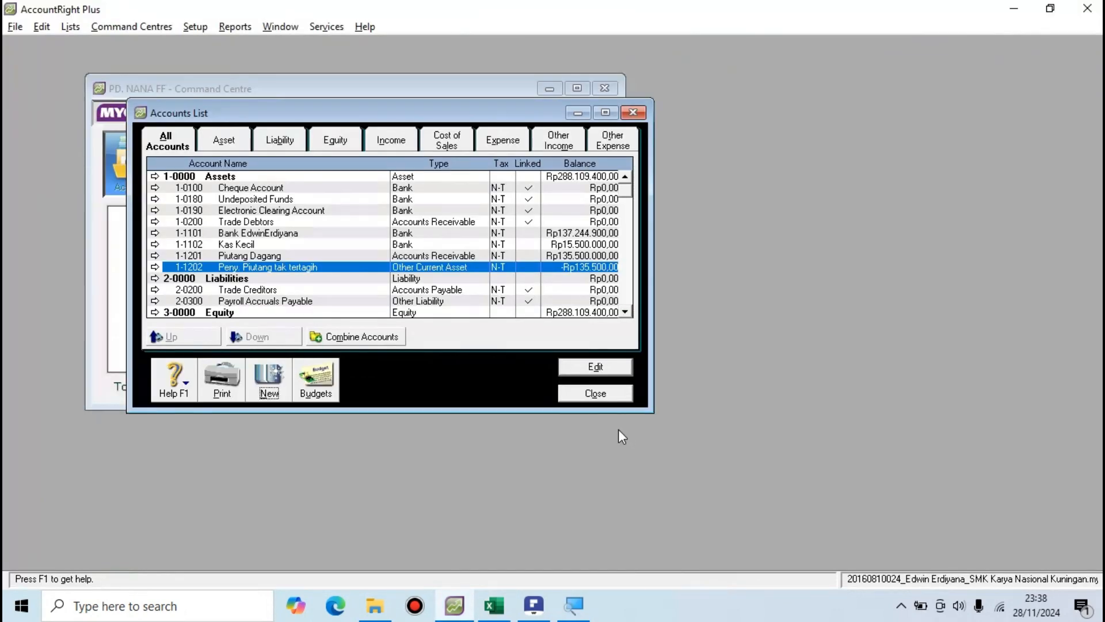
key(alt+Tab)
key(alt+Tab)
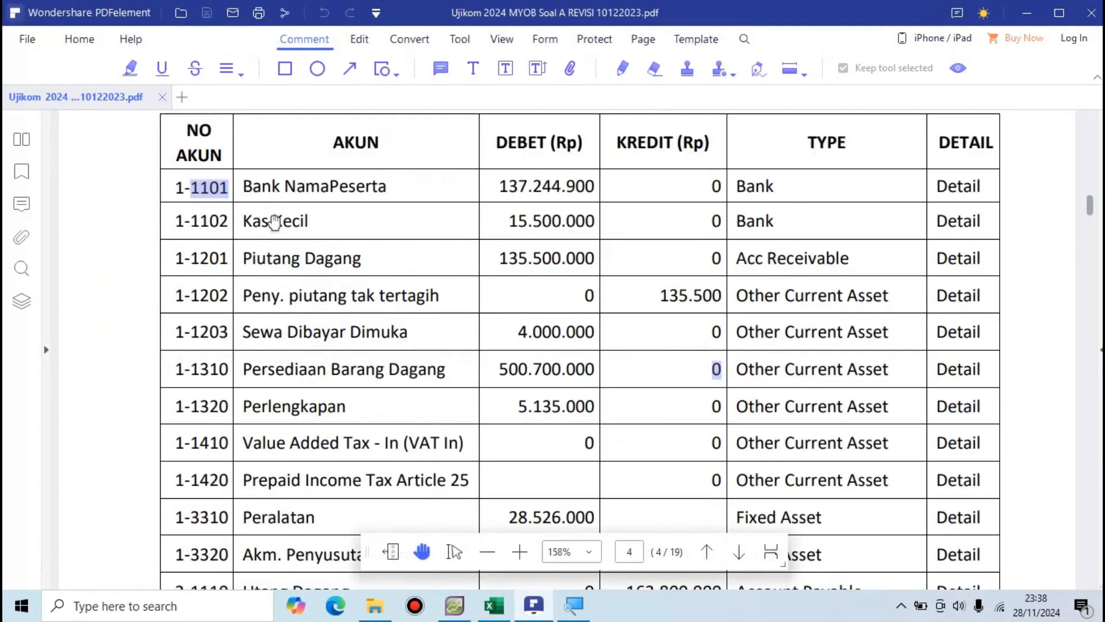
scroll(275, 222, down, 15)
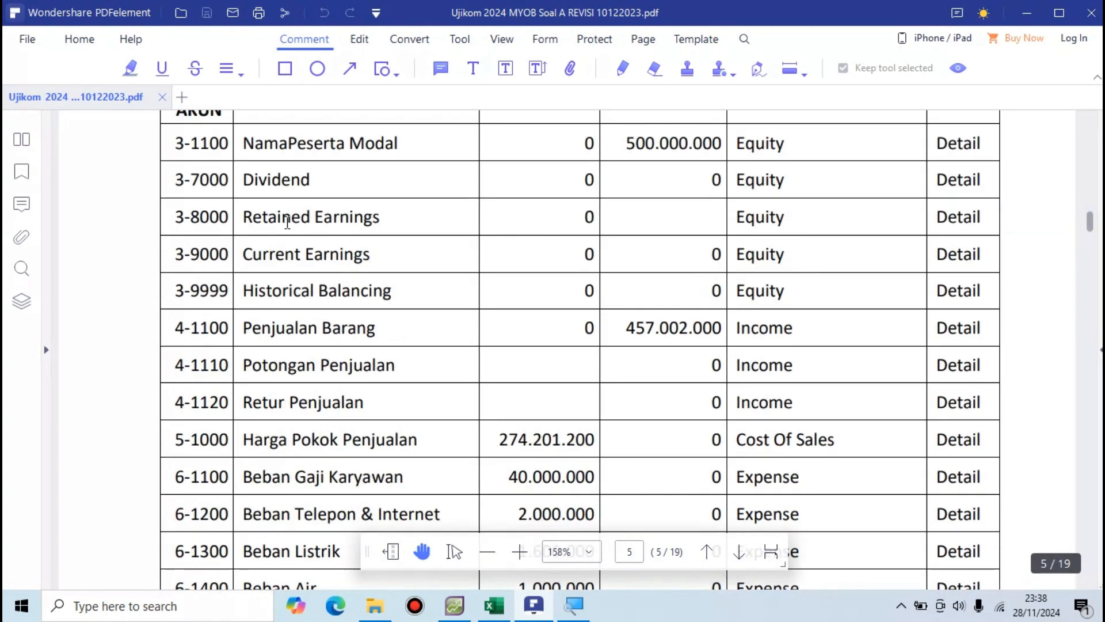
scroll(287, 222, up, 20)
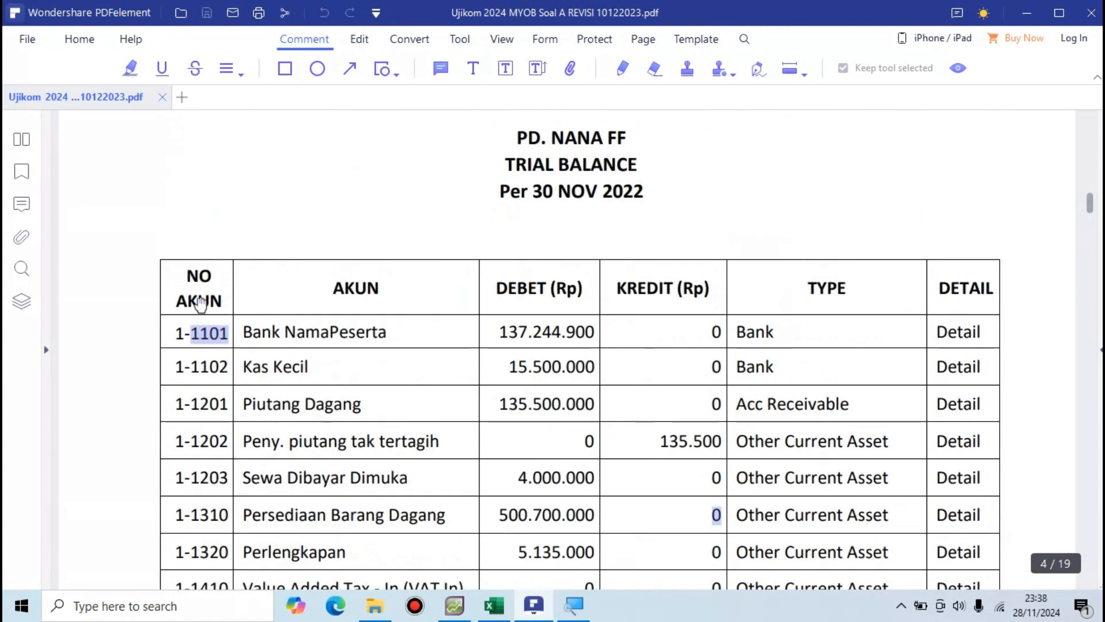
click(211, 331)
scroll(223, 312, down, 2)
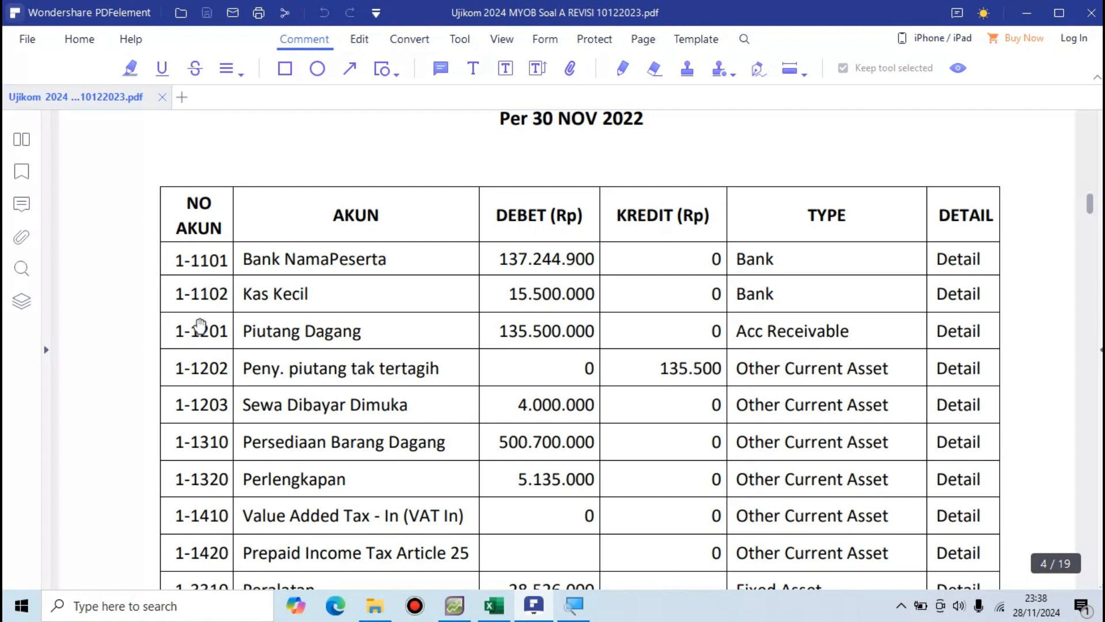
scroll(202, 324, down, 2)
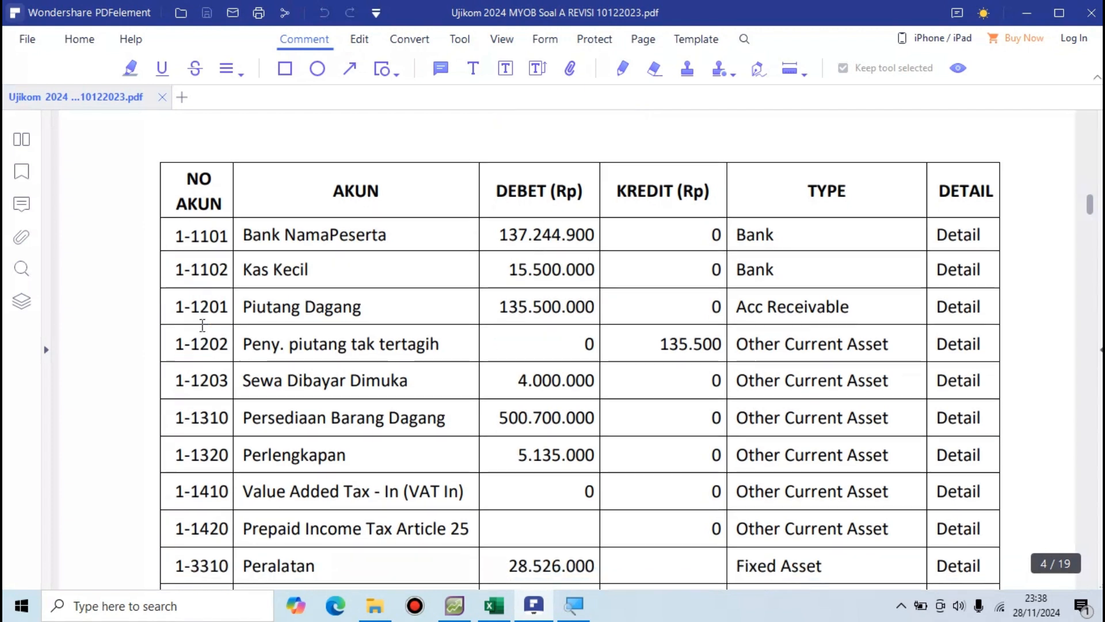
scroll(202, 324, down, 3)
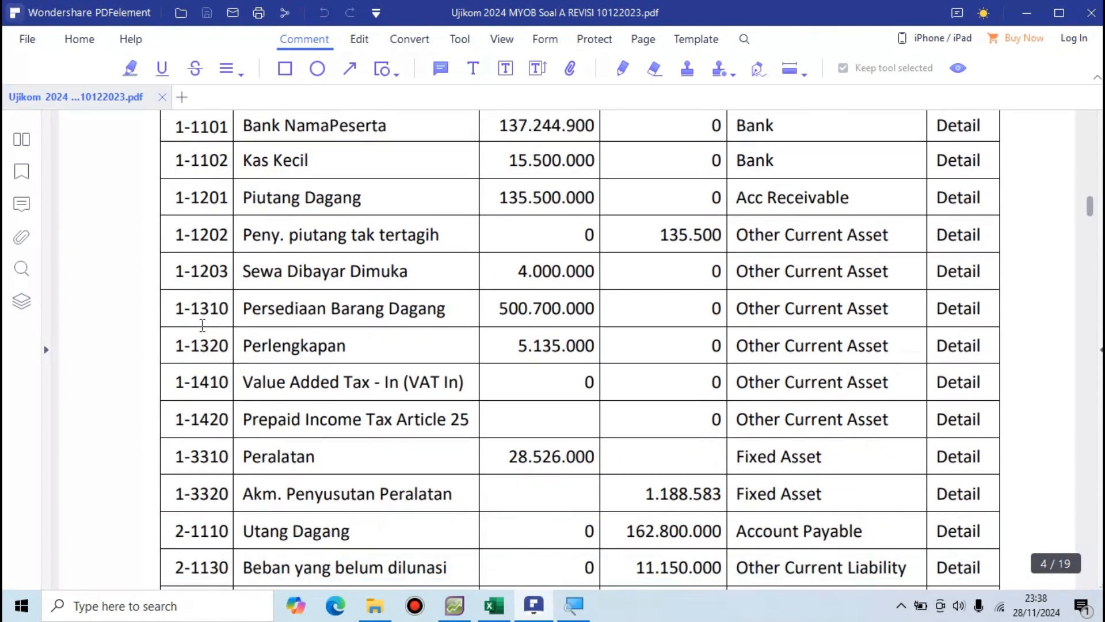
scroll(202, 325, down, 3)
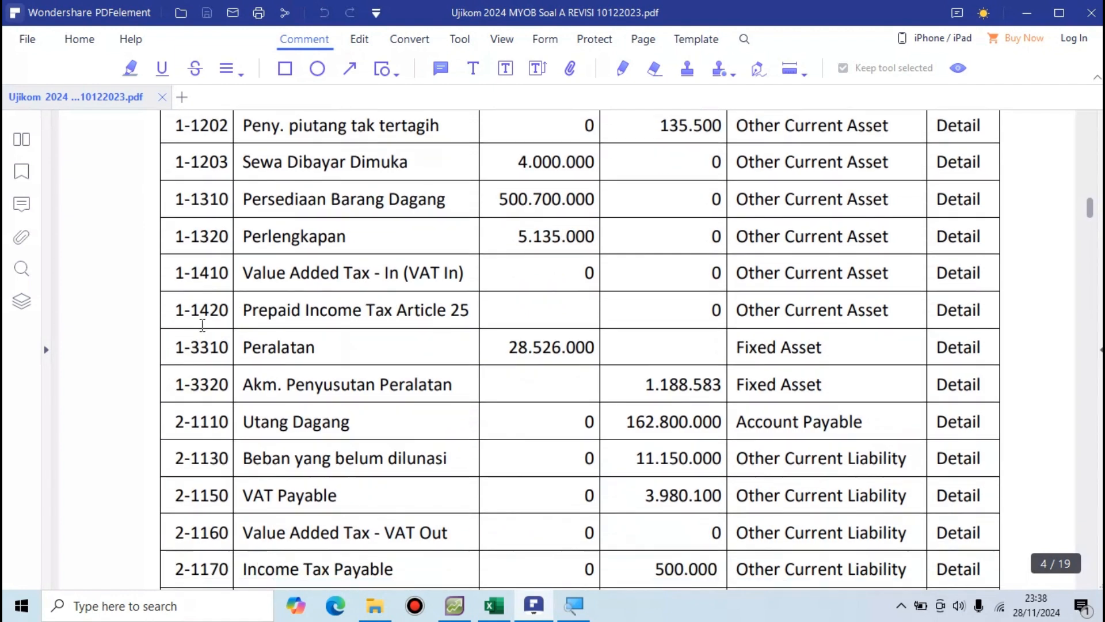
scroll(202, 325, down, 3)
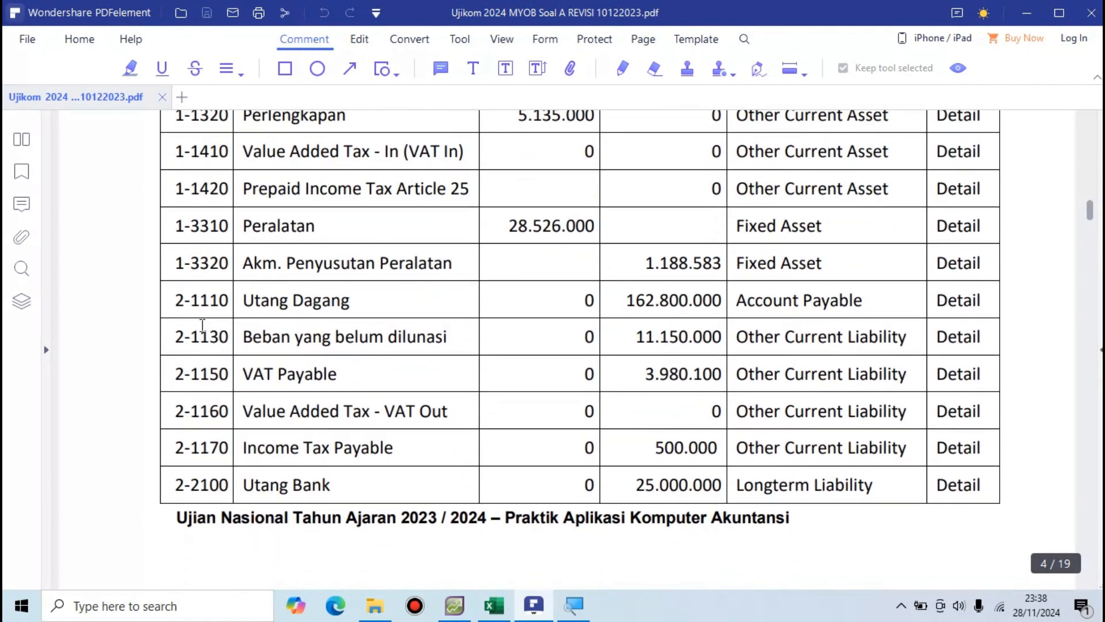
scroll(202, 326, down, 3)
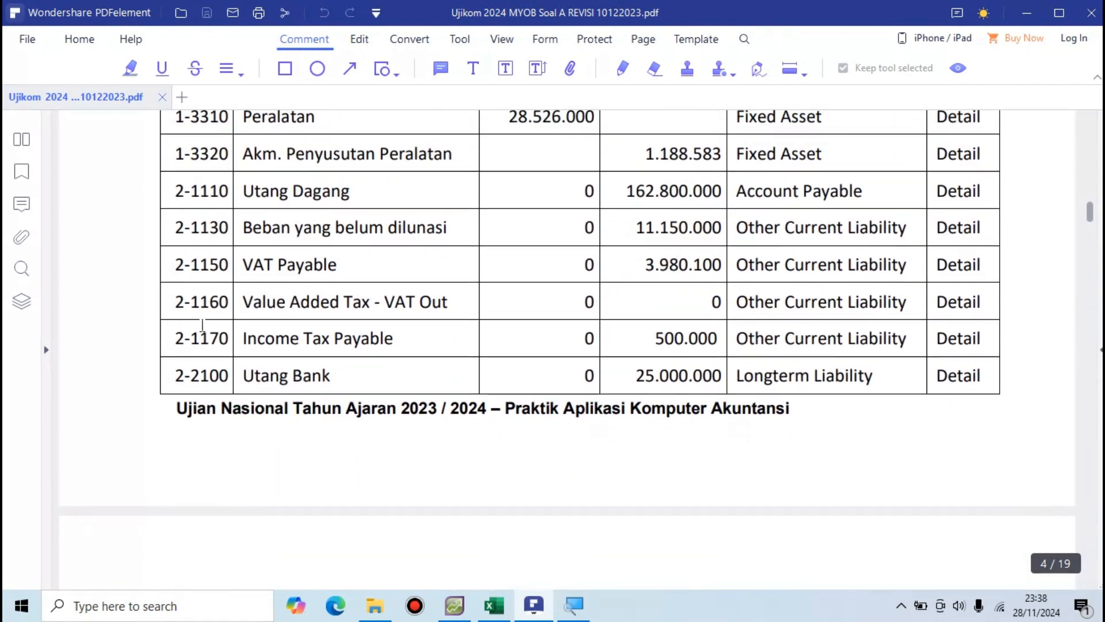
Examine the trial balance's equity, income, cost of sales and expense accounts, from 3-1100 to 9-1000.
scroll(202, 325, down, 9)
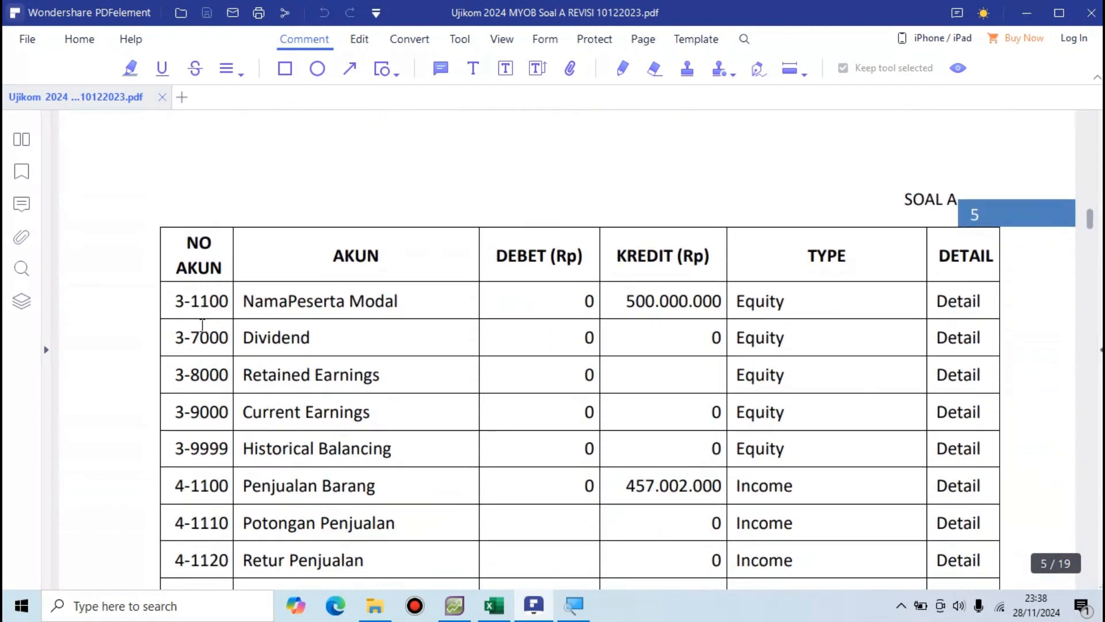
scroll(202, 326, down, 2)
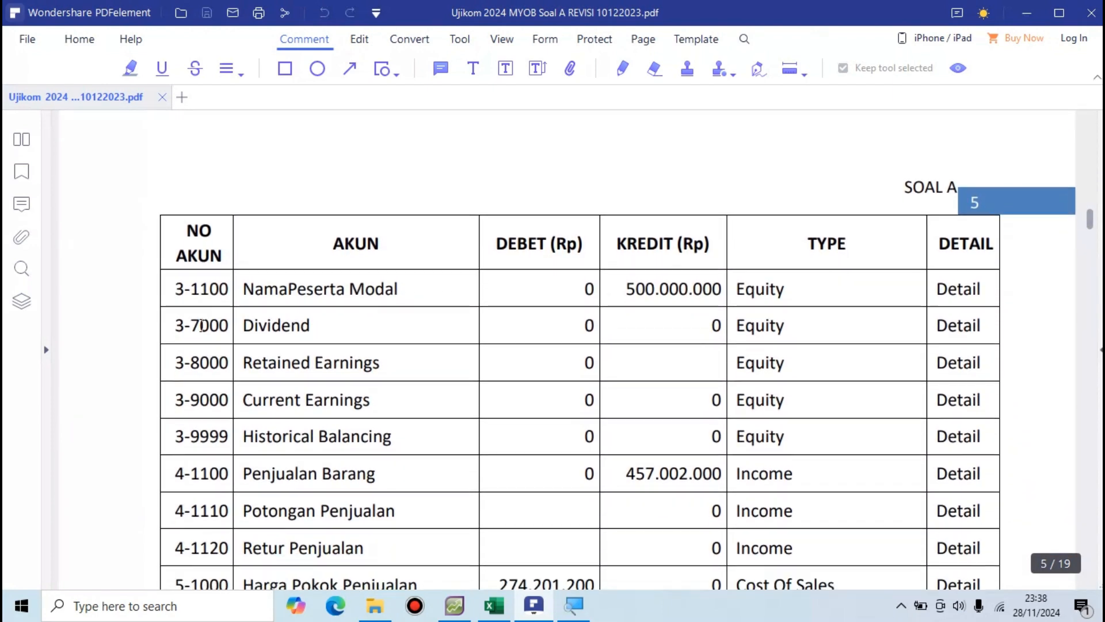
scroll(202, 326, down, 3)
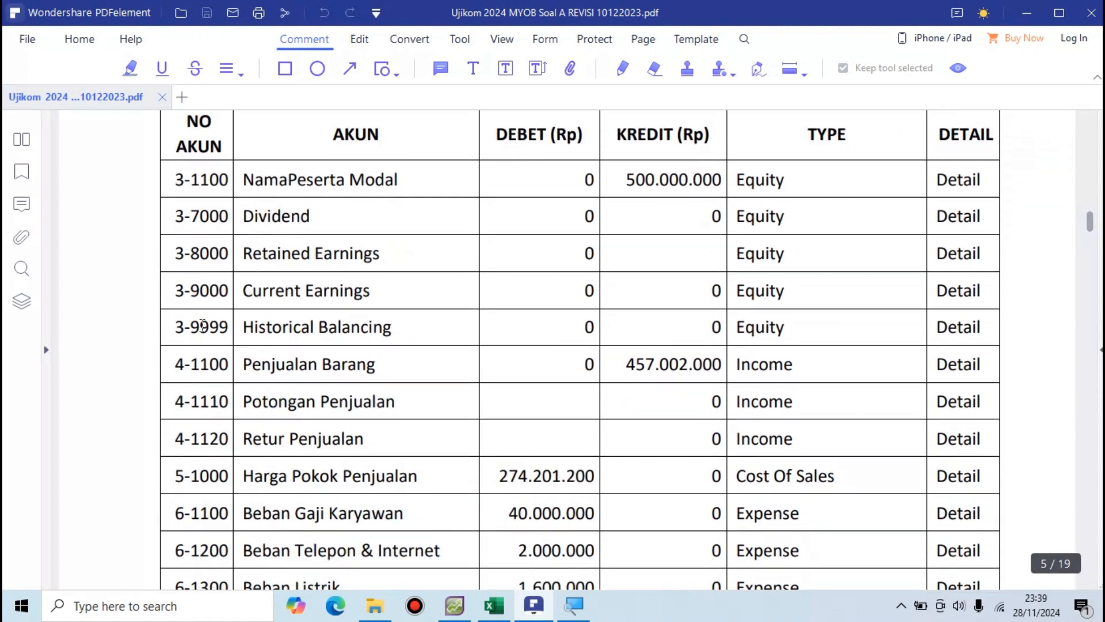
scroll(202, 326, down, 3)
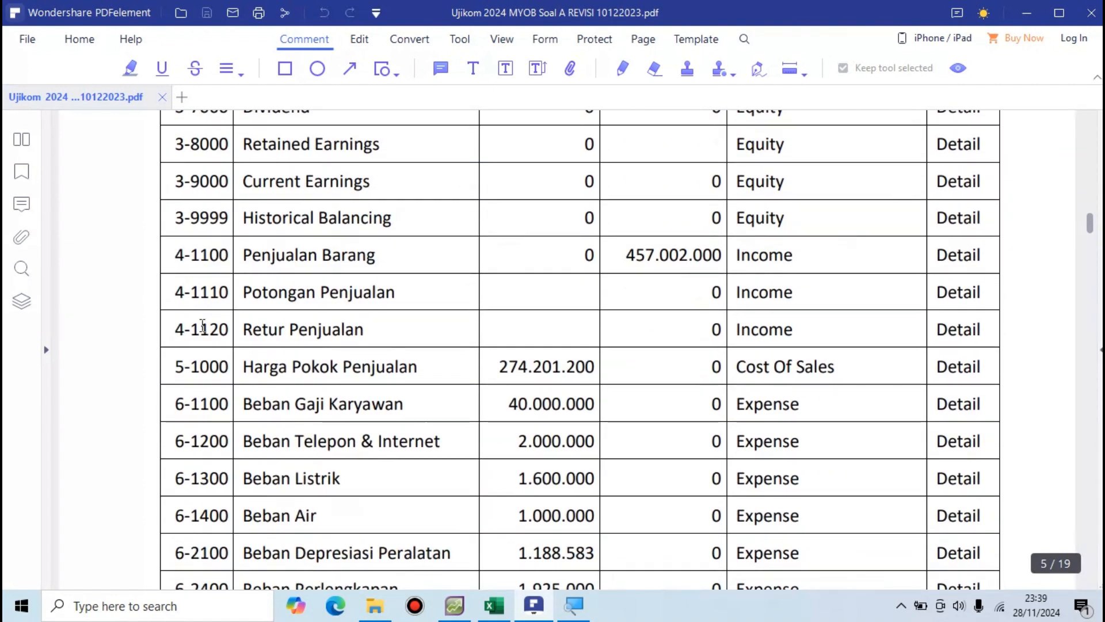
scroll(202, 326, down, 3)
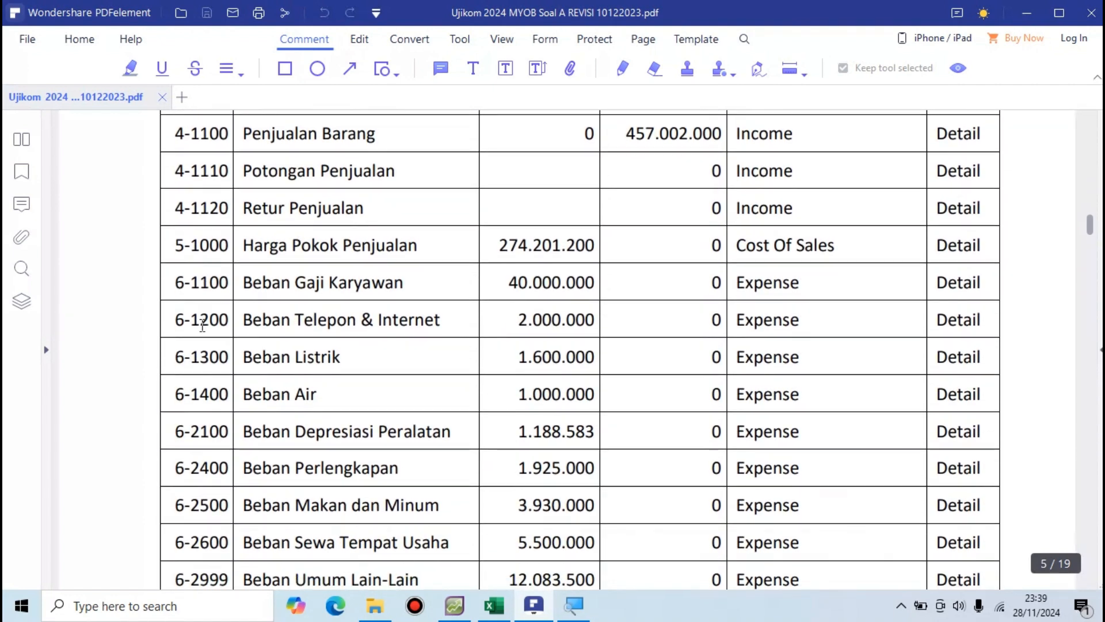
scroll(202, 326, down, 3)
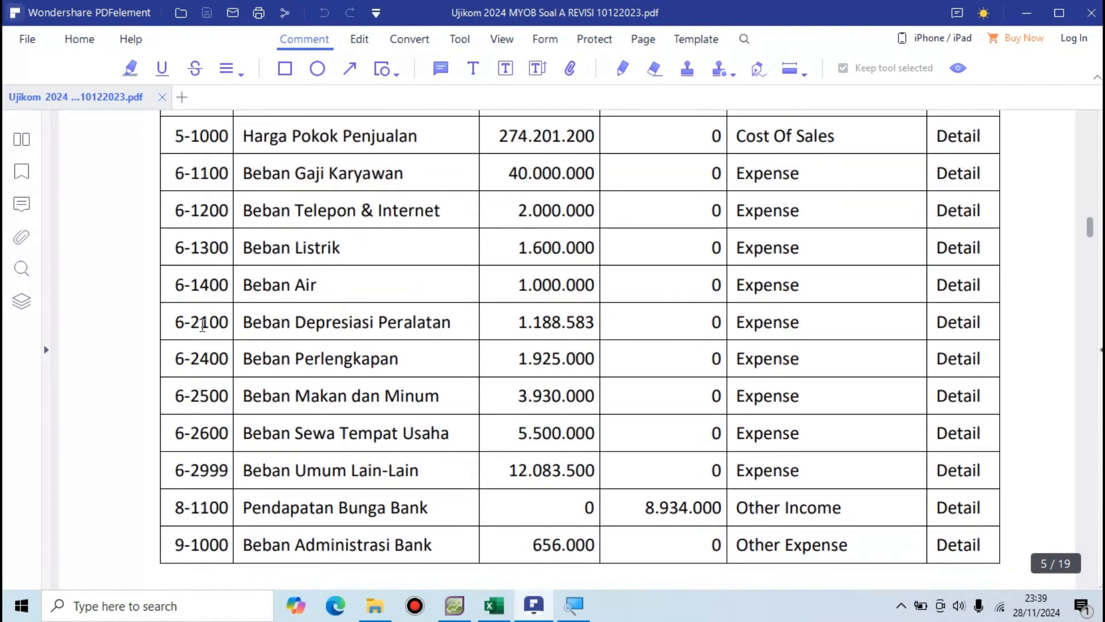
scroll(202, 326, down, 3)
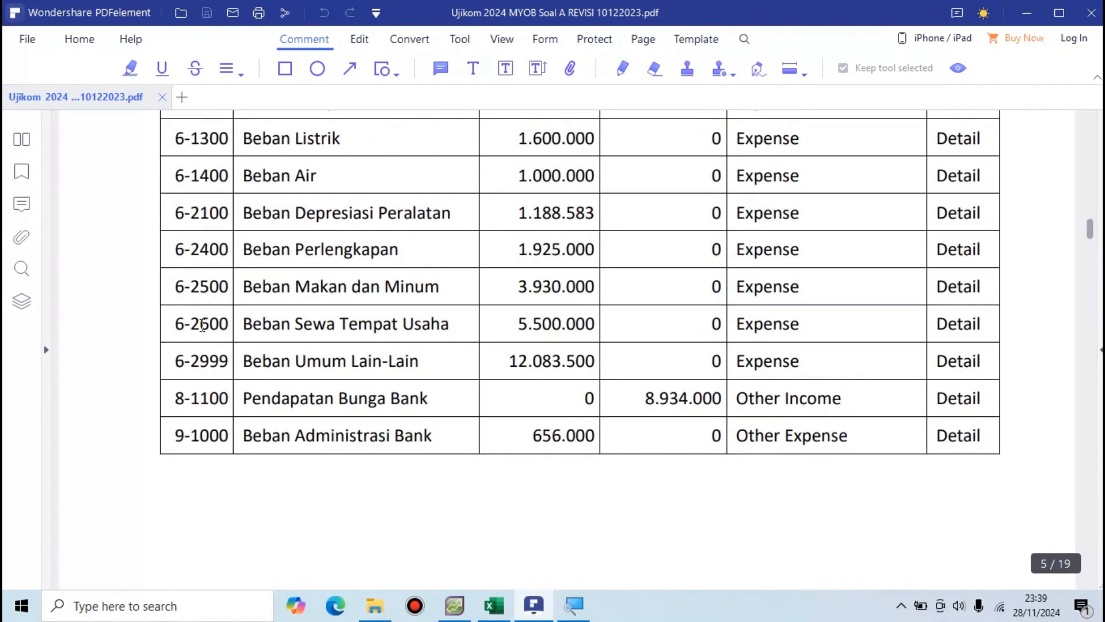
scroll(202, 326, down, 1)
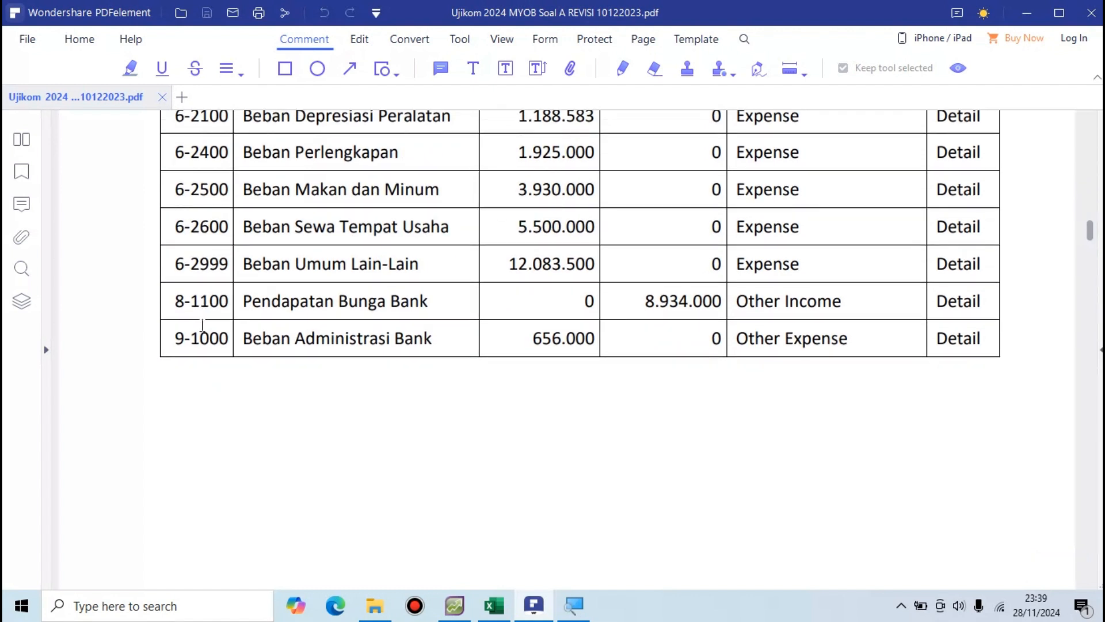
Switch back to the Excel account list and select the No Akun header cell.
key(alt+Tab)
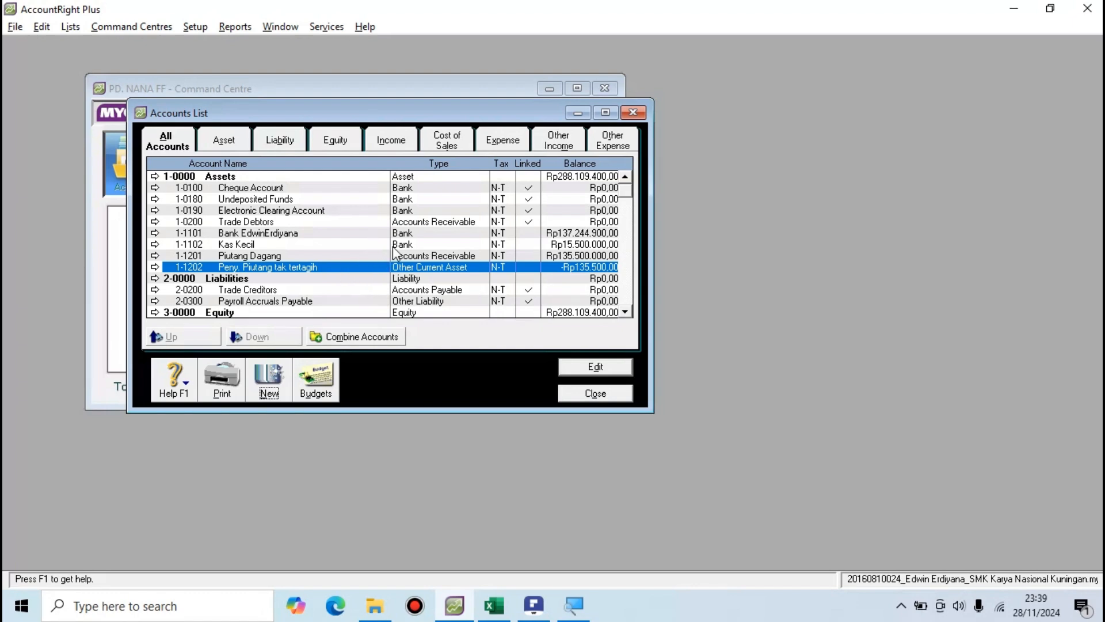
key(alt+Tab)
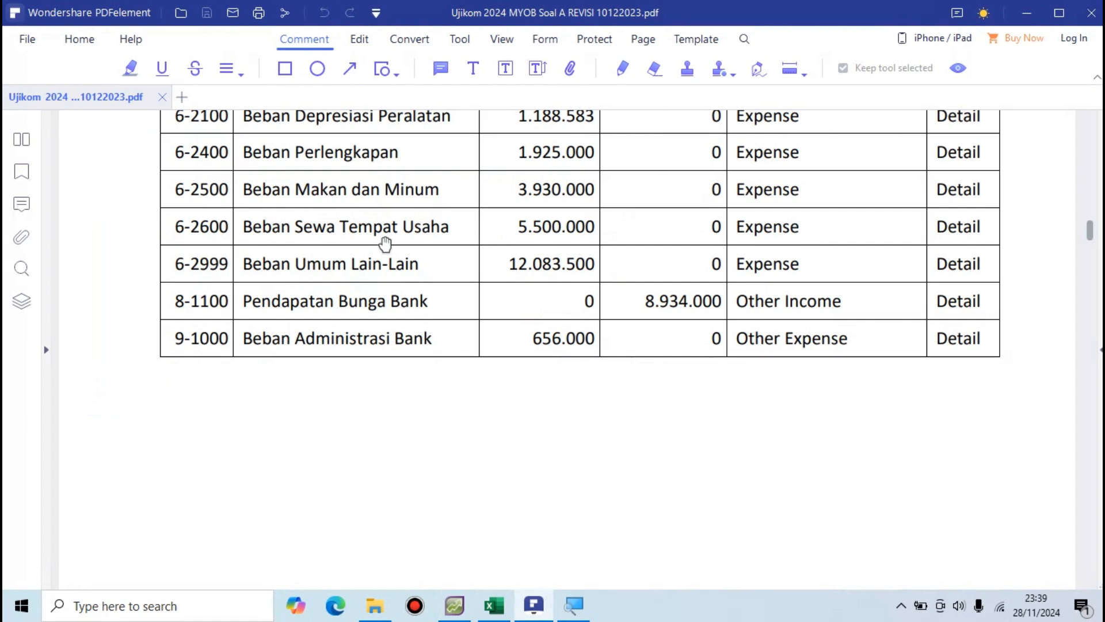
key(alt+Tab)
key(alt+Tab)
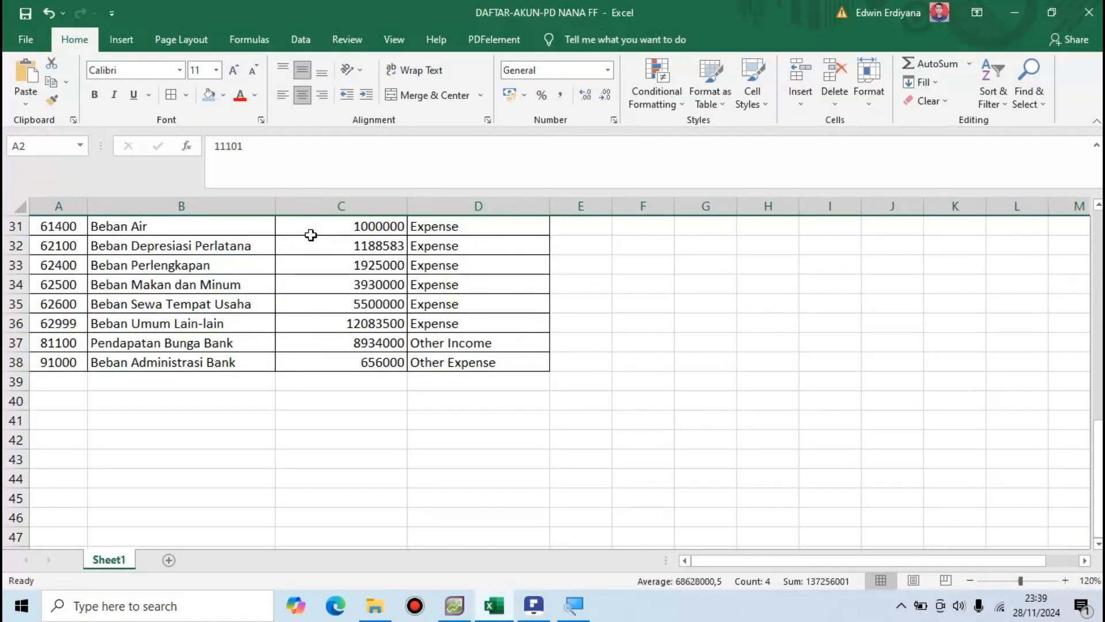
scroll(273, 385, up, 4)
scroll(273, 385, up, 6)
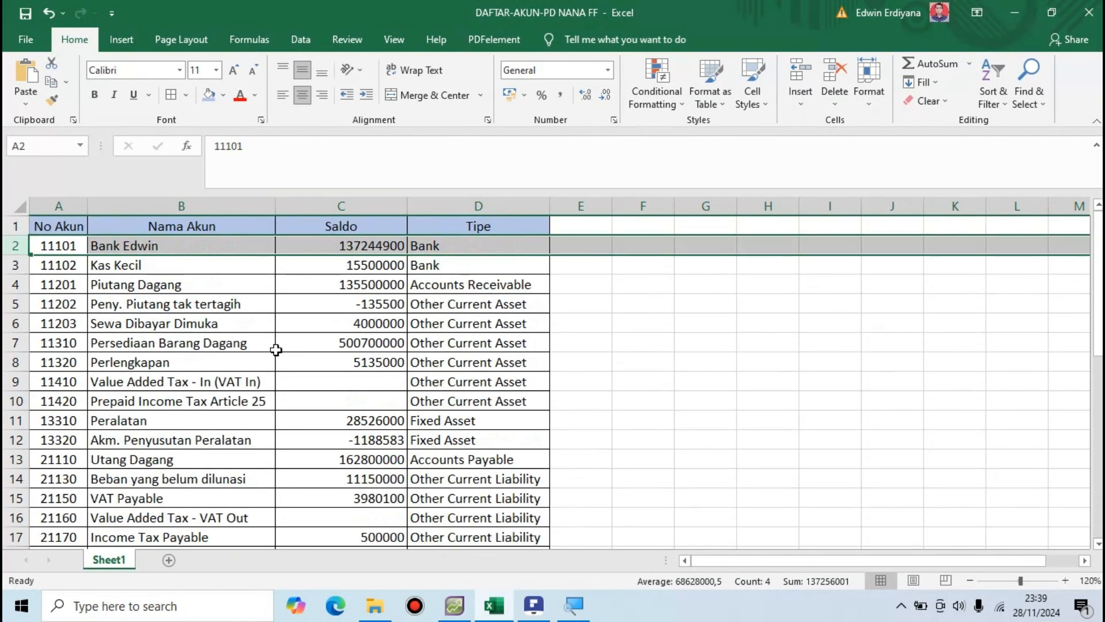
click(54, 227)
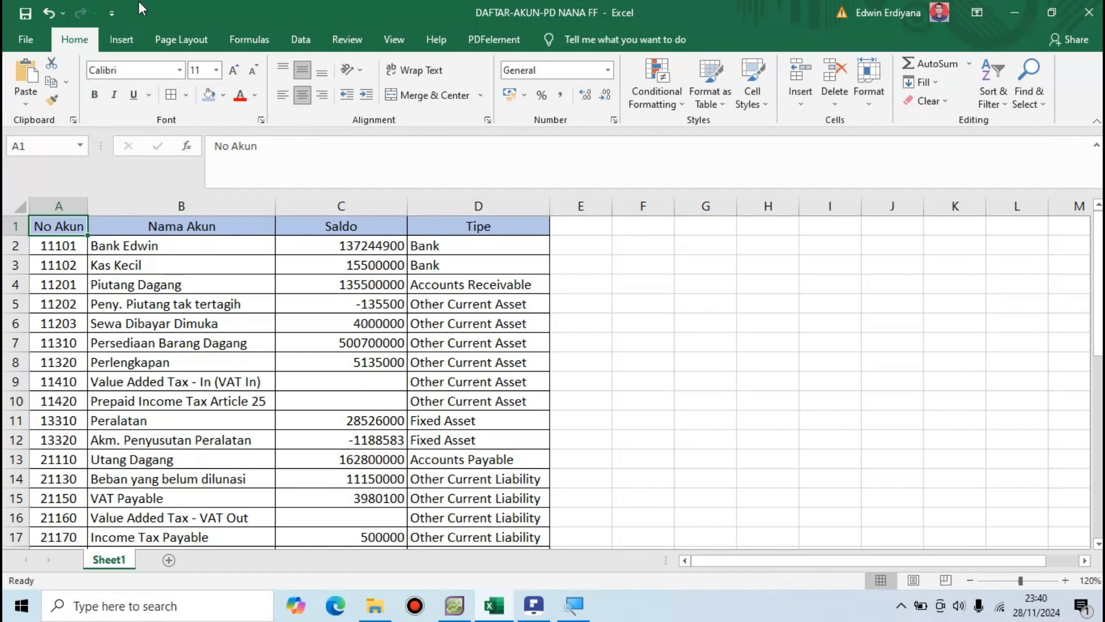
Try to save a copy of the account list workbook in the recently used XI AKL folder under Documents.
click(26, 16)
click(22, 38)
click(22, 38)
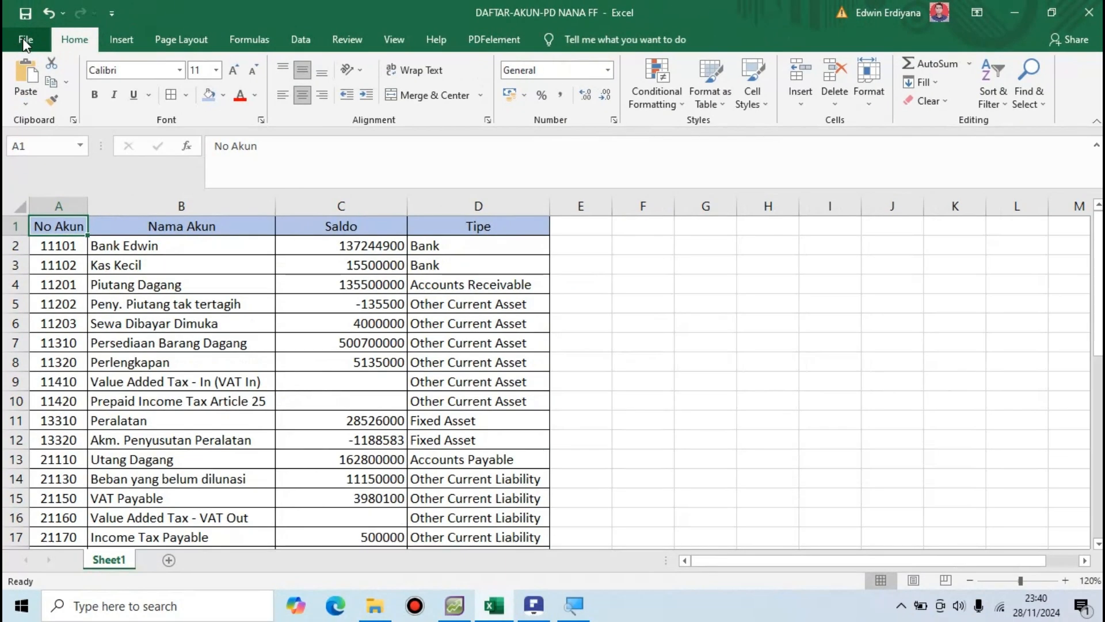
click(22, 38)
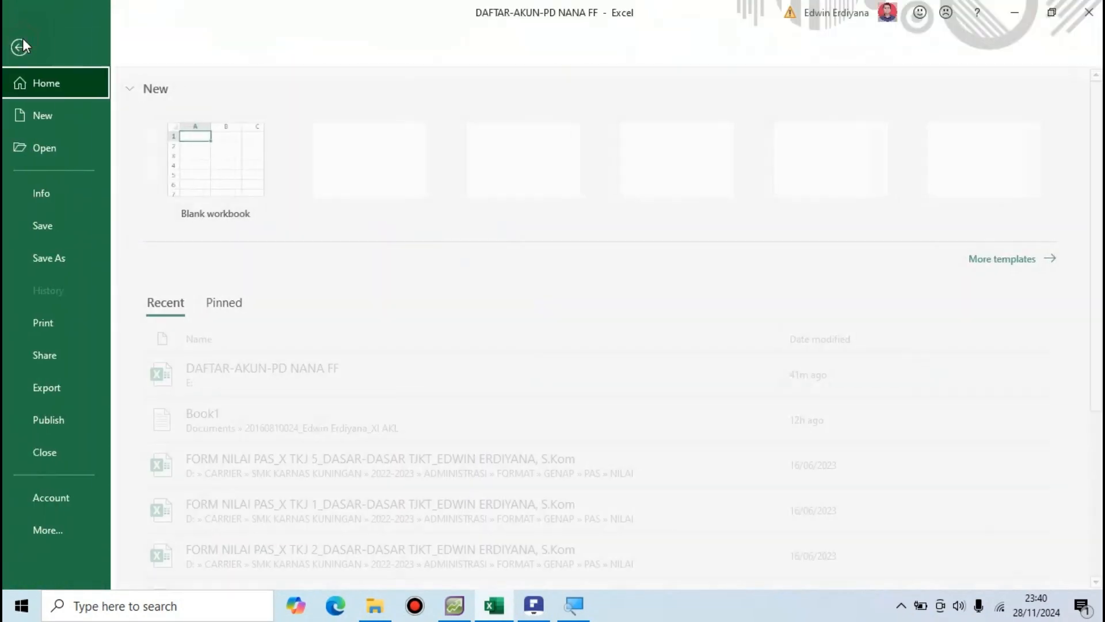
click(51, 258)
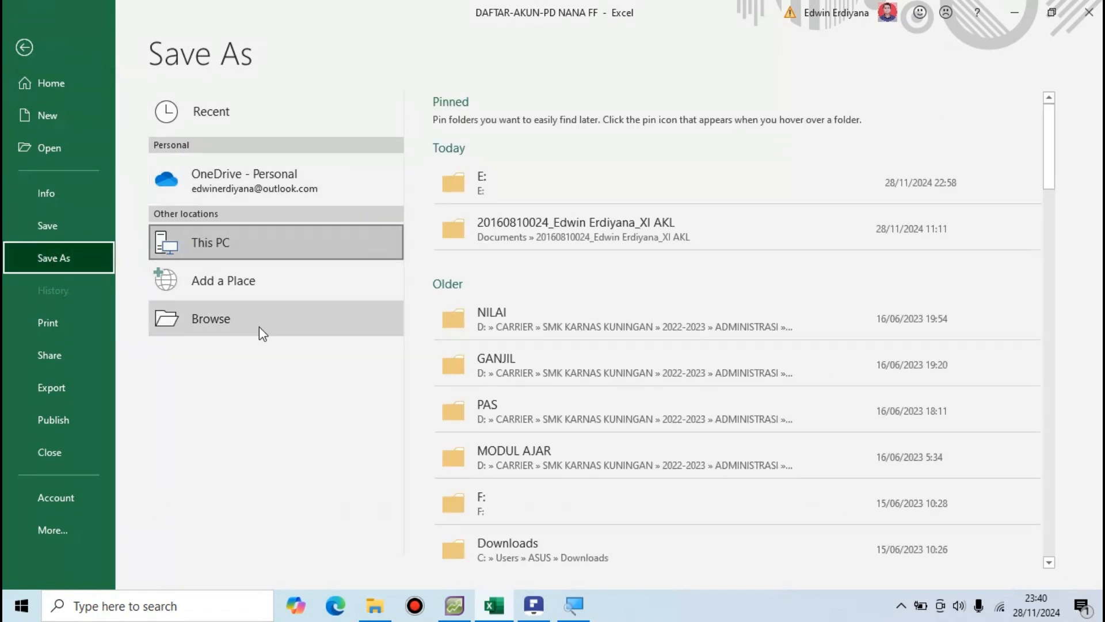
click(563, 221)
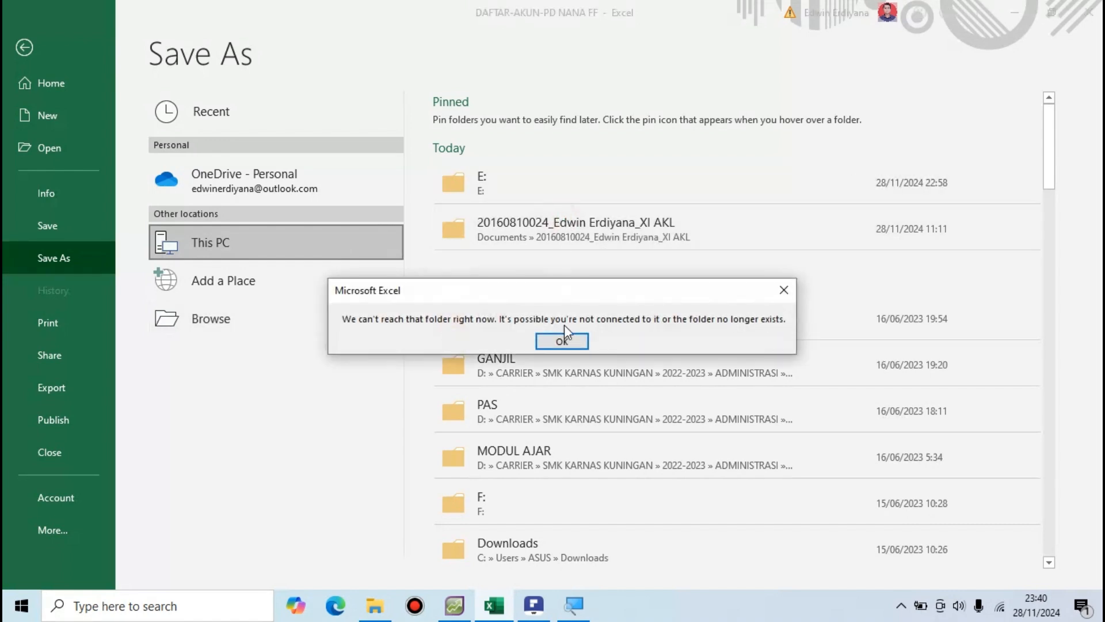
click(562, 343)
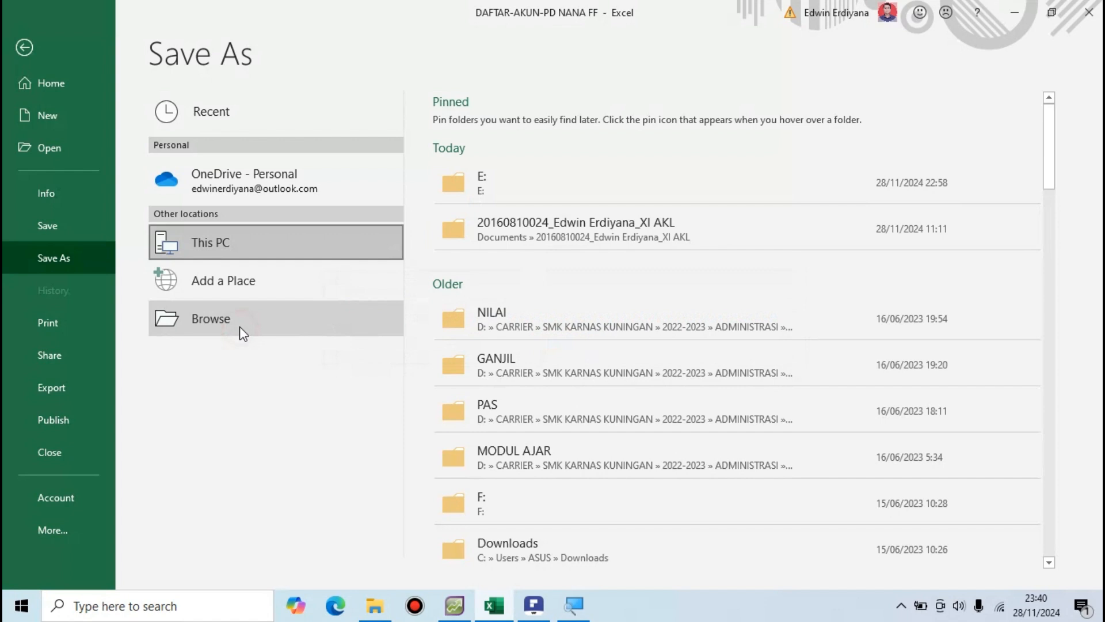
Browse for a save location and open the folder named after the student and SMK Karya Nasional under Documents.
click(287, 318)
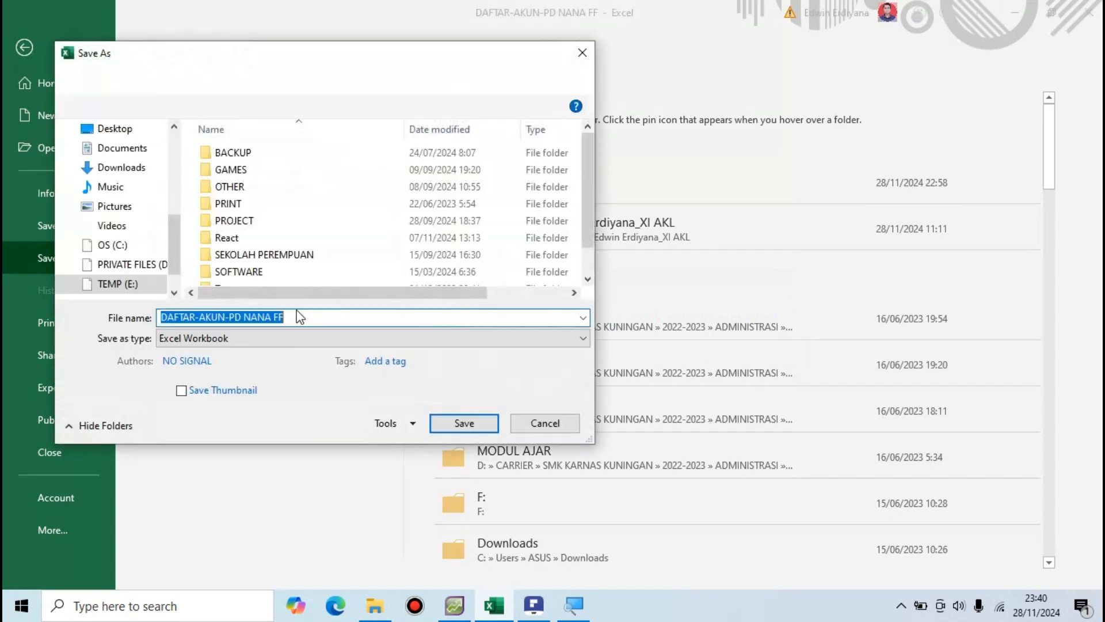
click(112, 150)
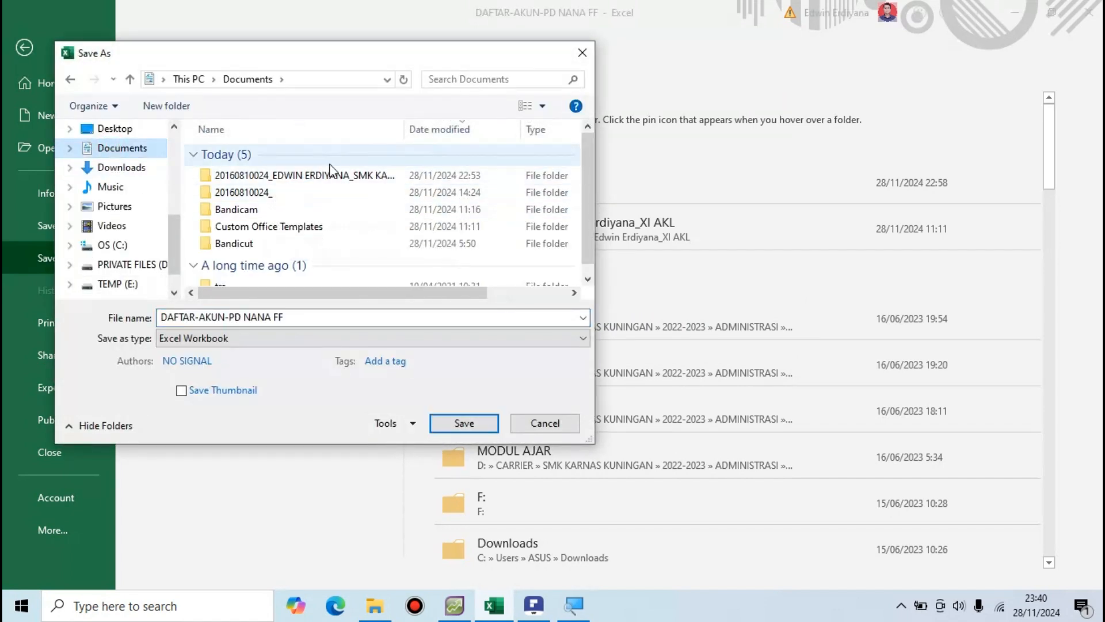
drag(408, 138, 503, 138)
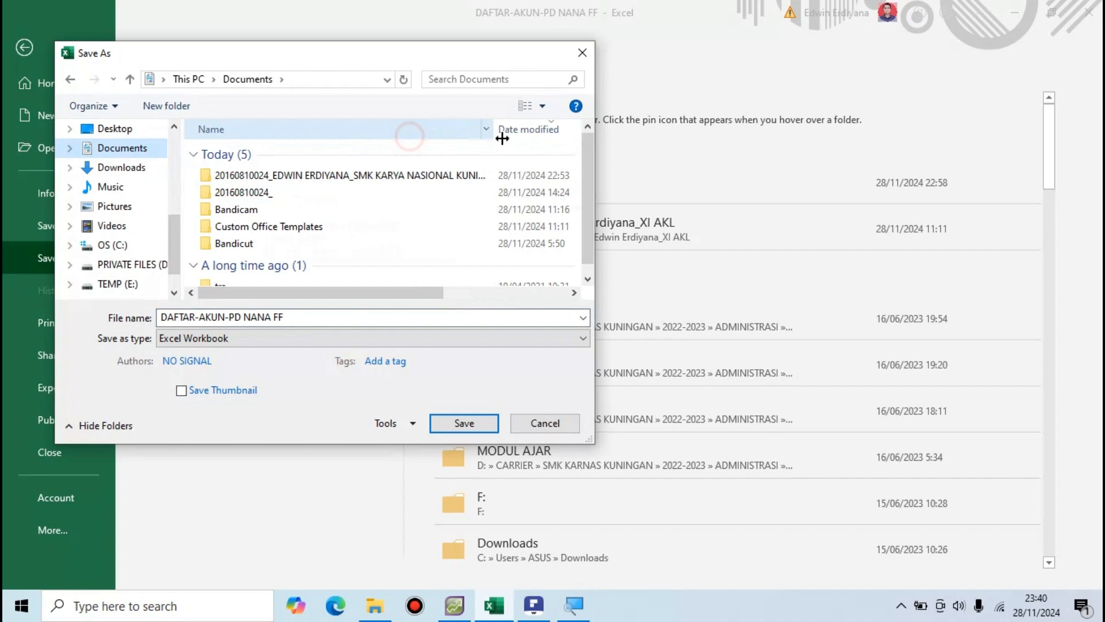
double_click(316, 176)
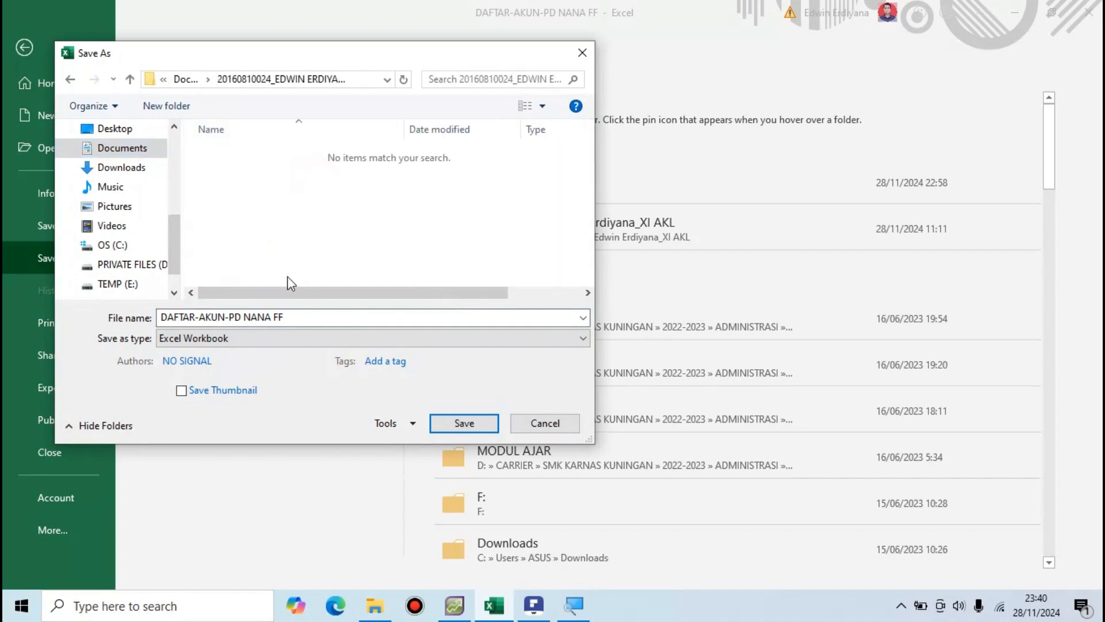
Save the account list there as DAFTAR-AKUN-PD NANA FF in Text (Tab delimited) format.
click(280, 316)
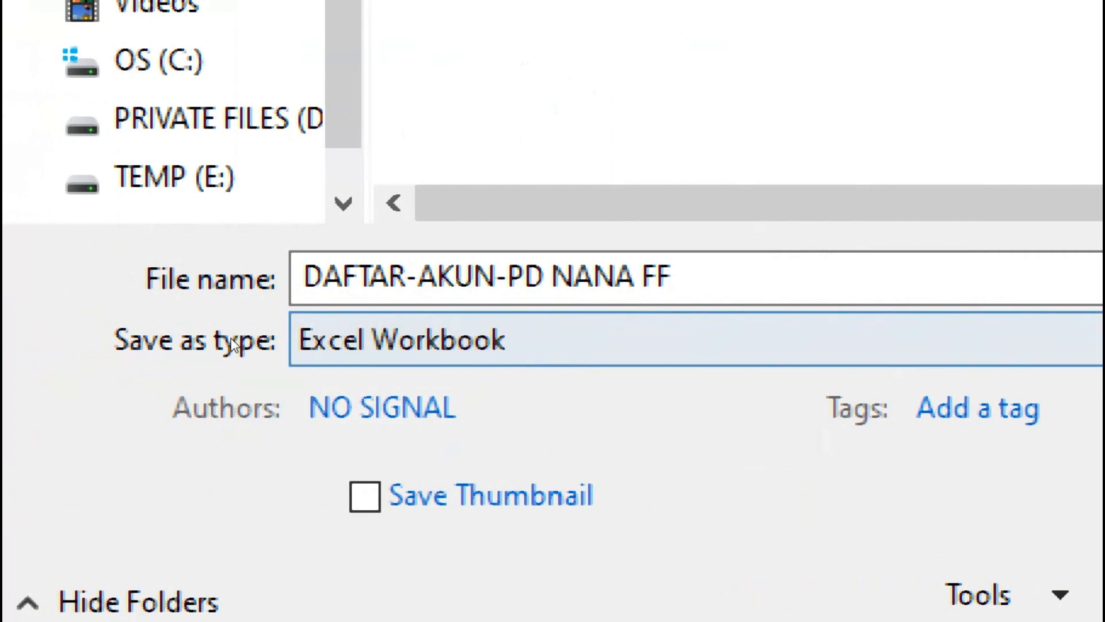
click(231, 340)
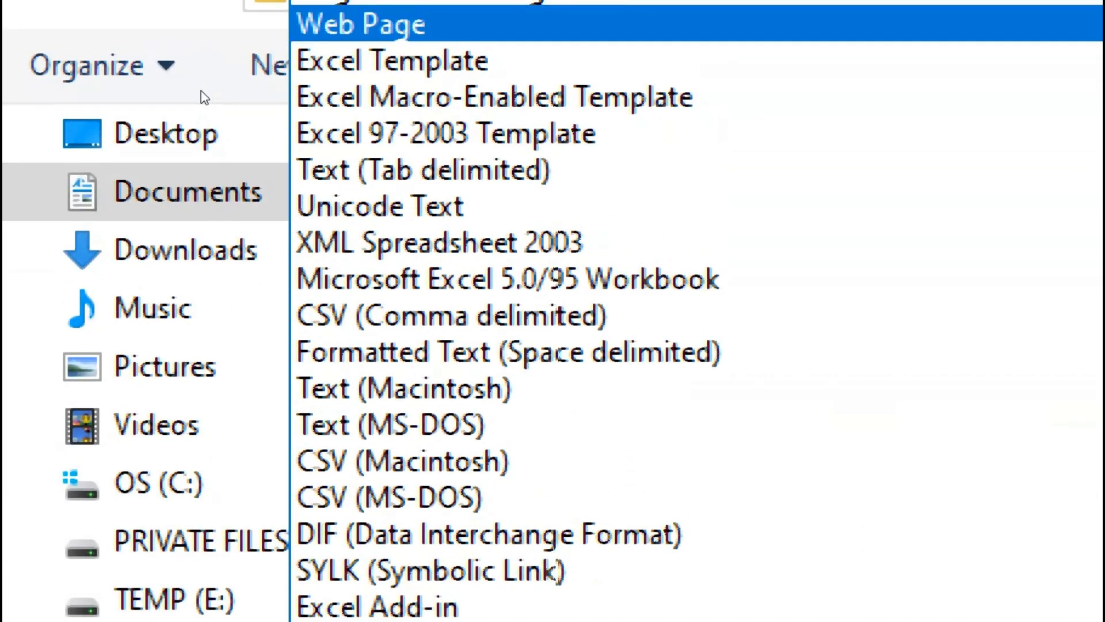
key(Down)
key(Down)
key(Down)
key(Down)
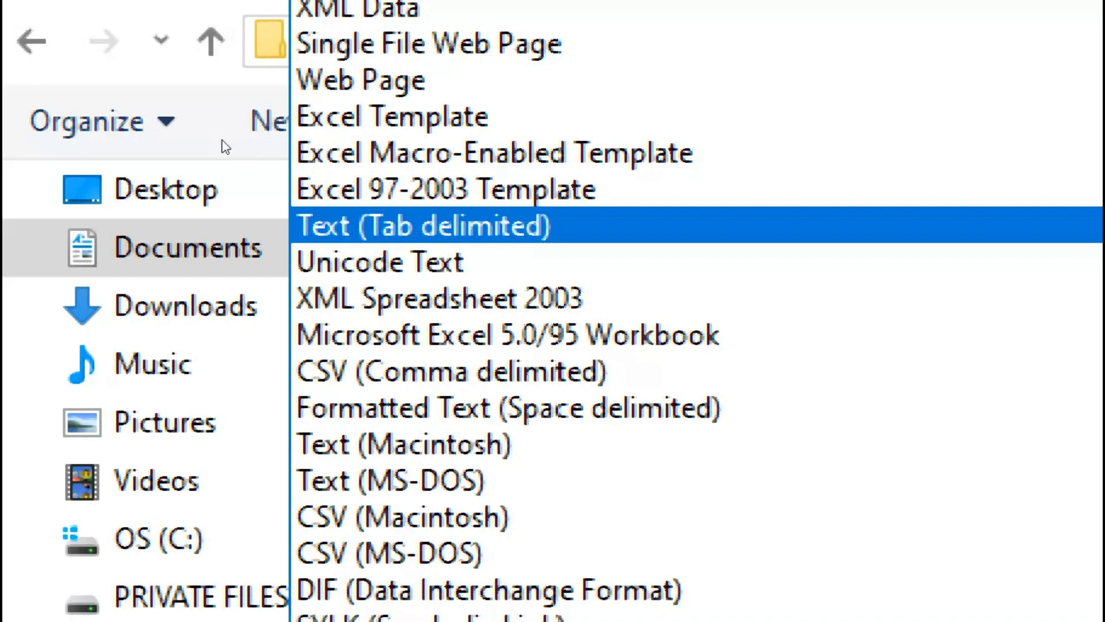
click(222, 141)
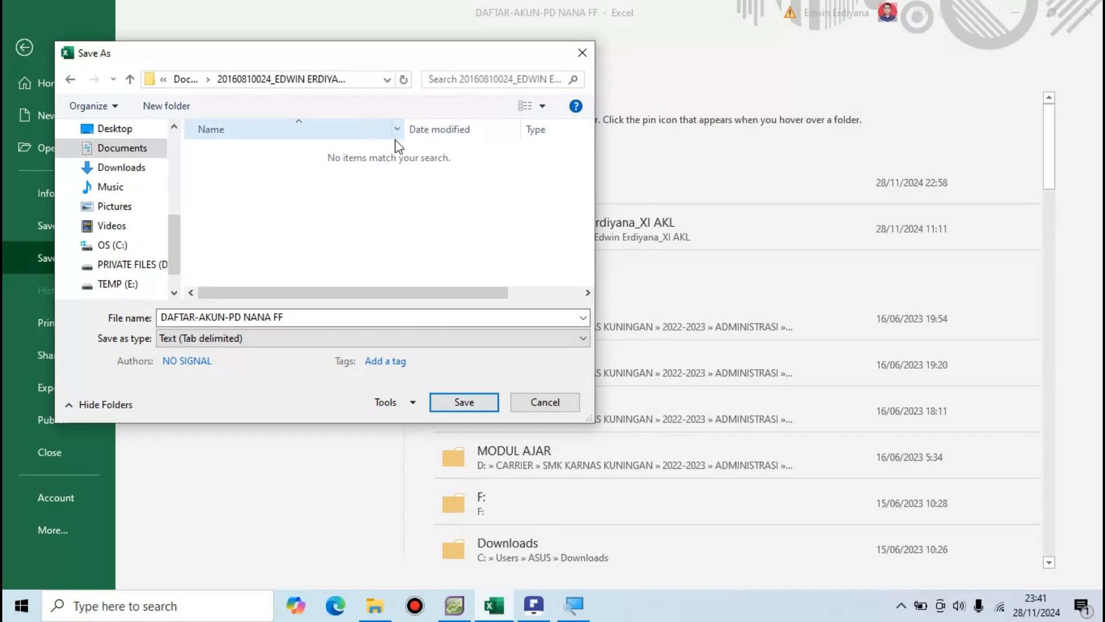
click(473, 403)
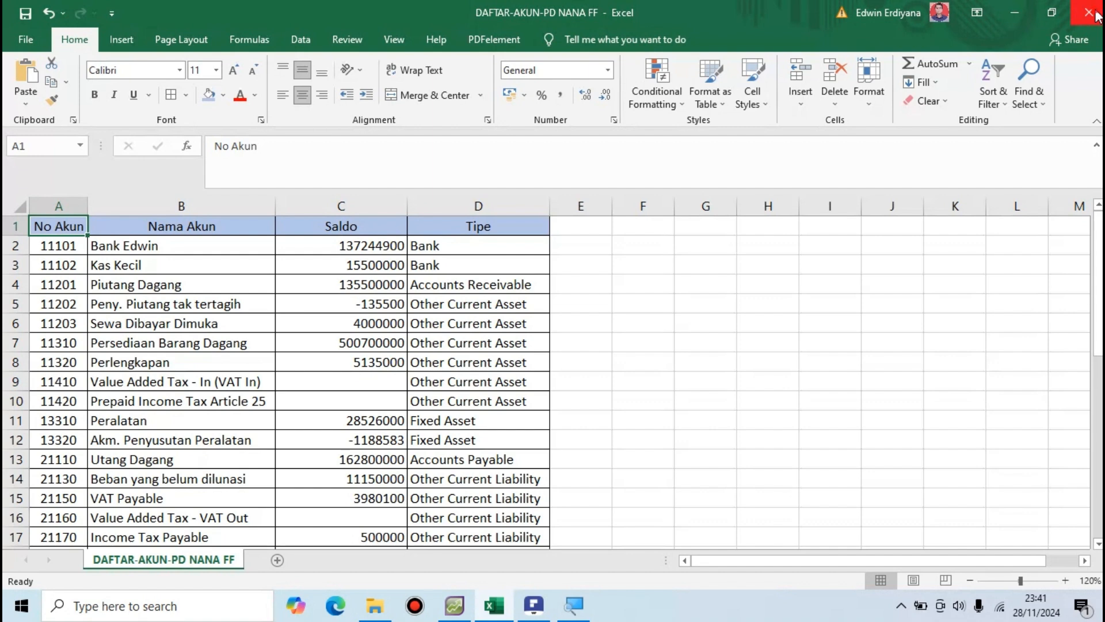
Close the account list workbook, switch to AccountRight Plus and close its Accounts List.
click(1094, 13)
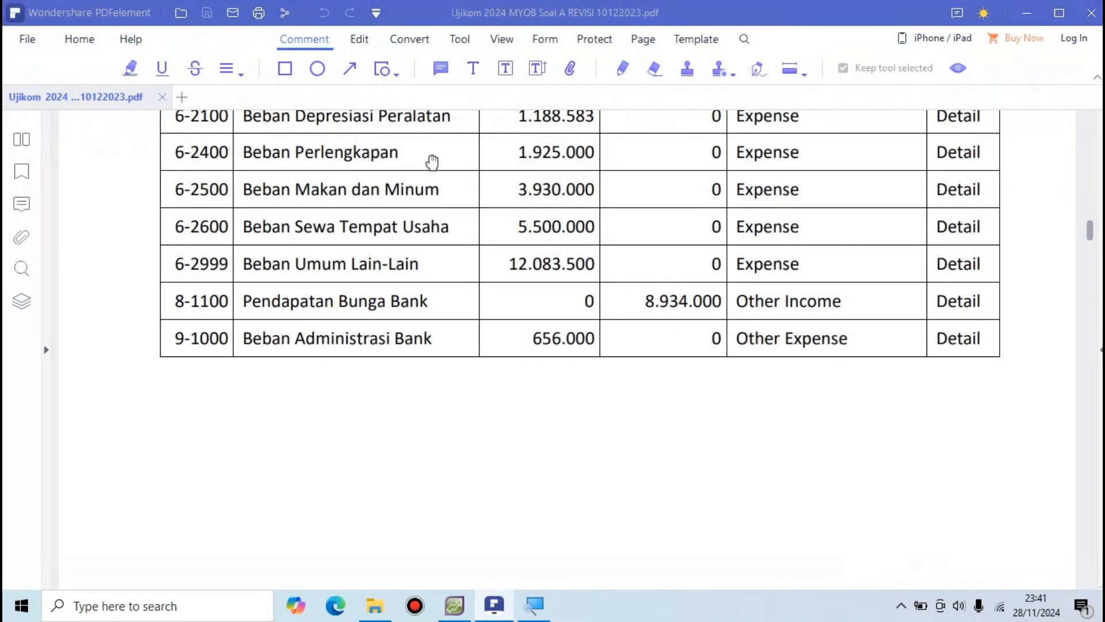
key(alt+Tab)
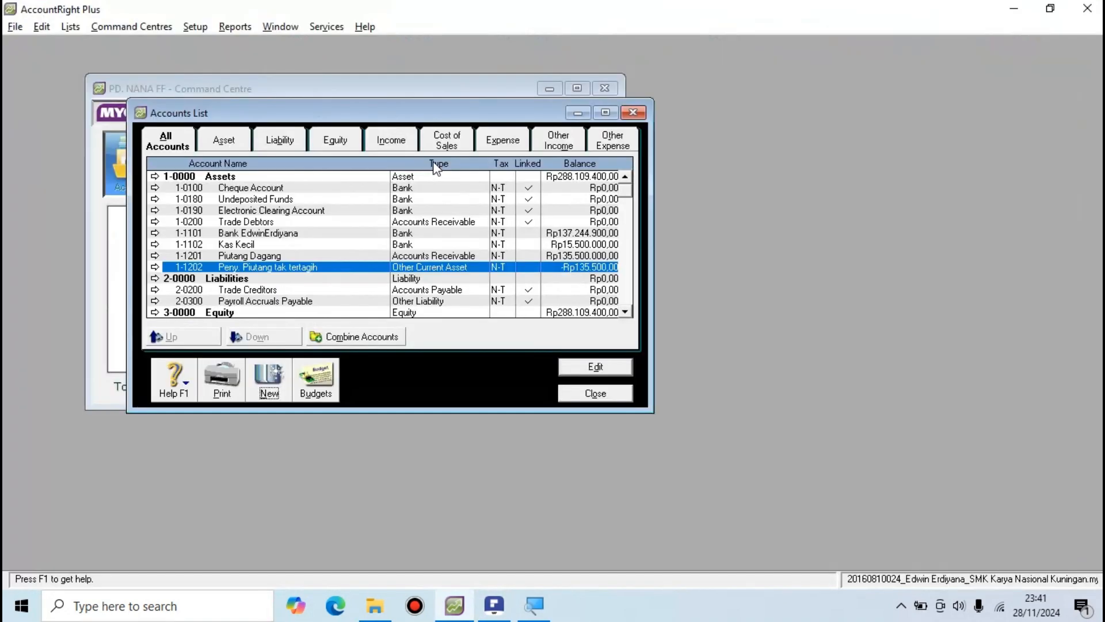
click(597, 396)
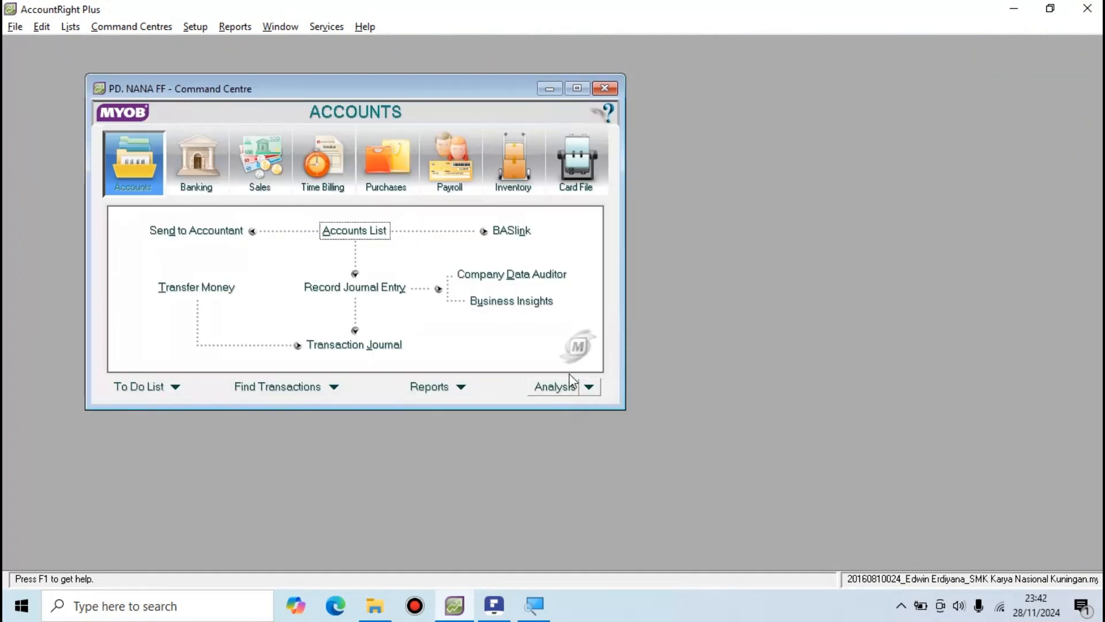
Start a data import for accounts, choosing Account Information as the kind of data.
click(13, 27)
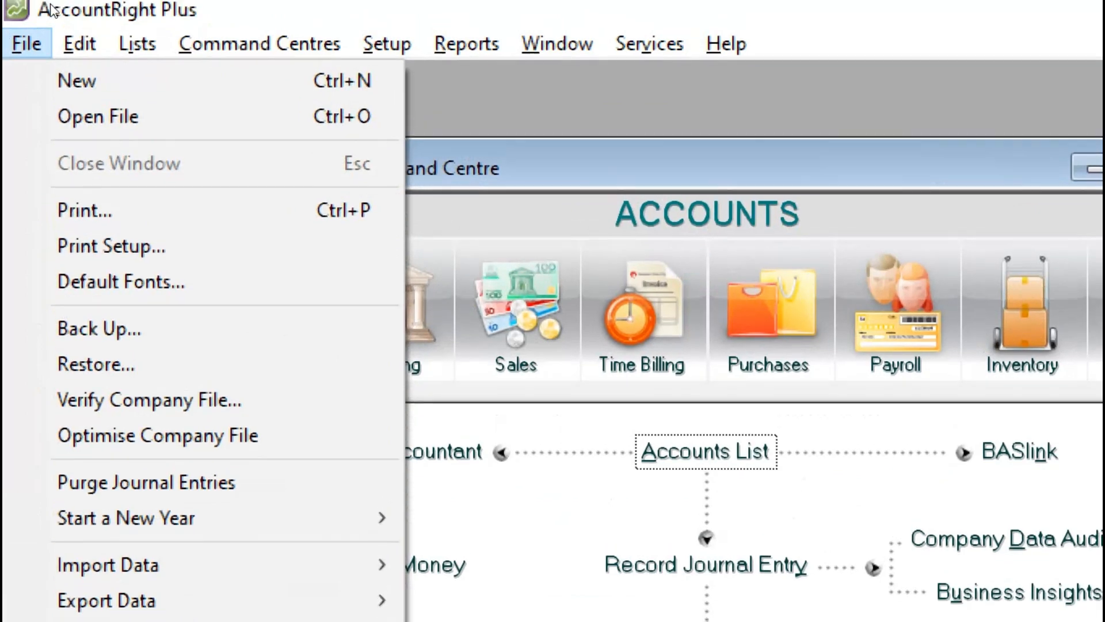
key(Escape)
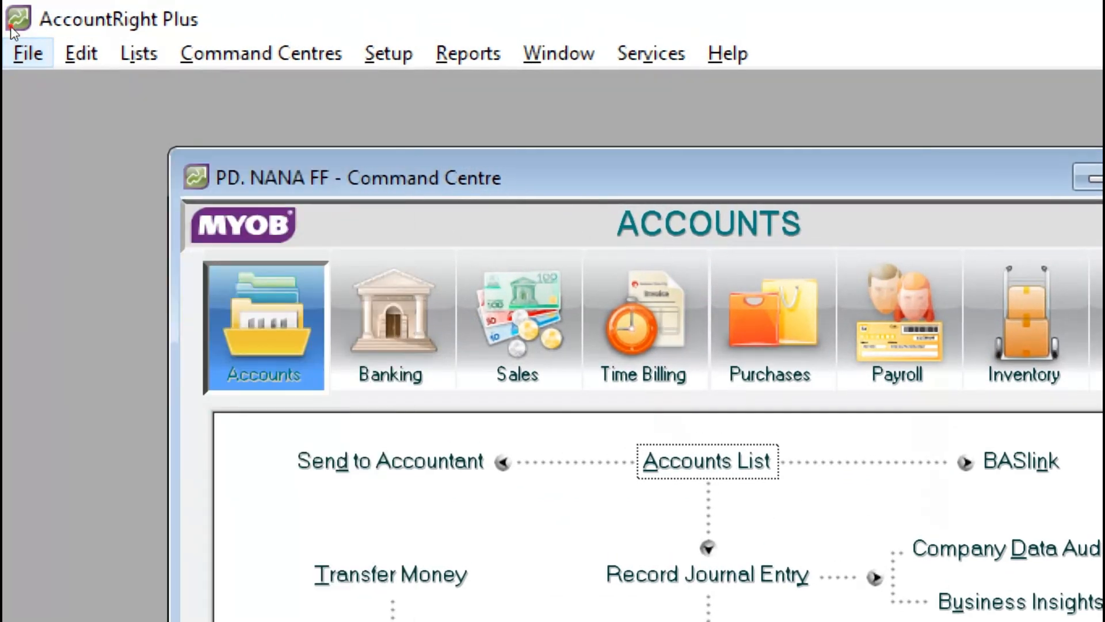
click(21, 51)
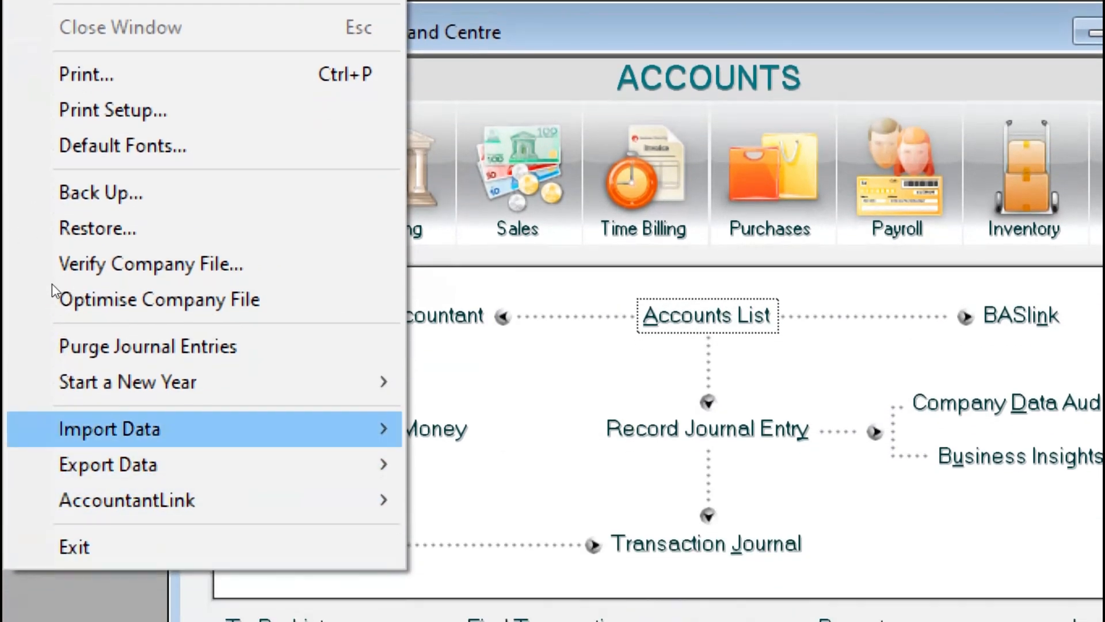
mouse_move(109, 429)
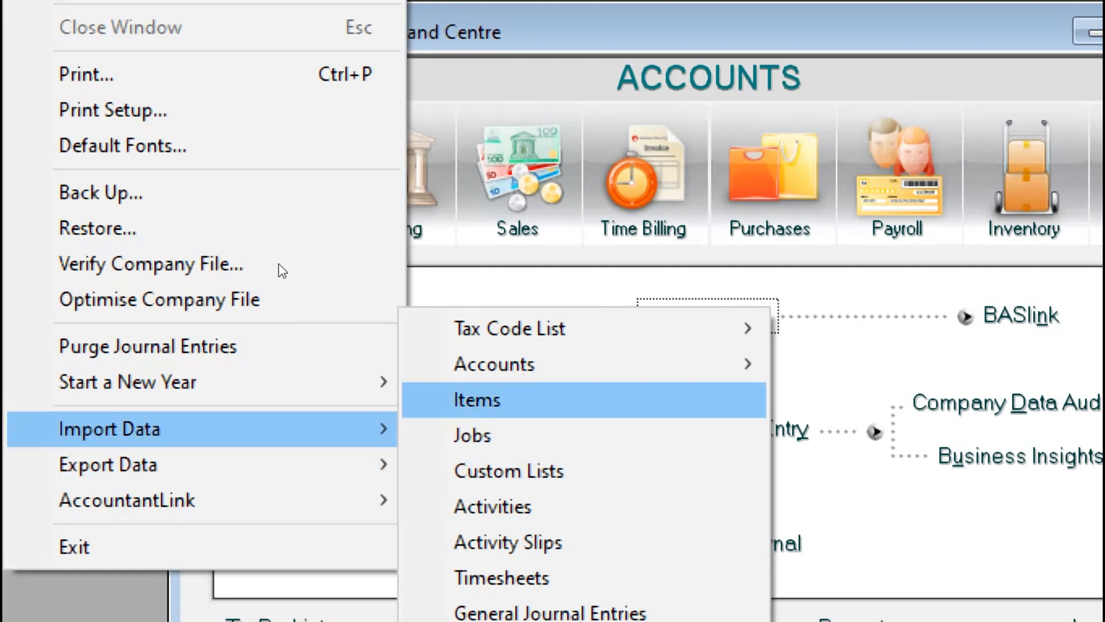
mouse_move(494, 364)
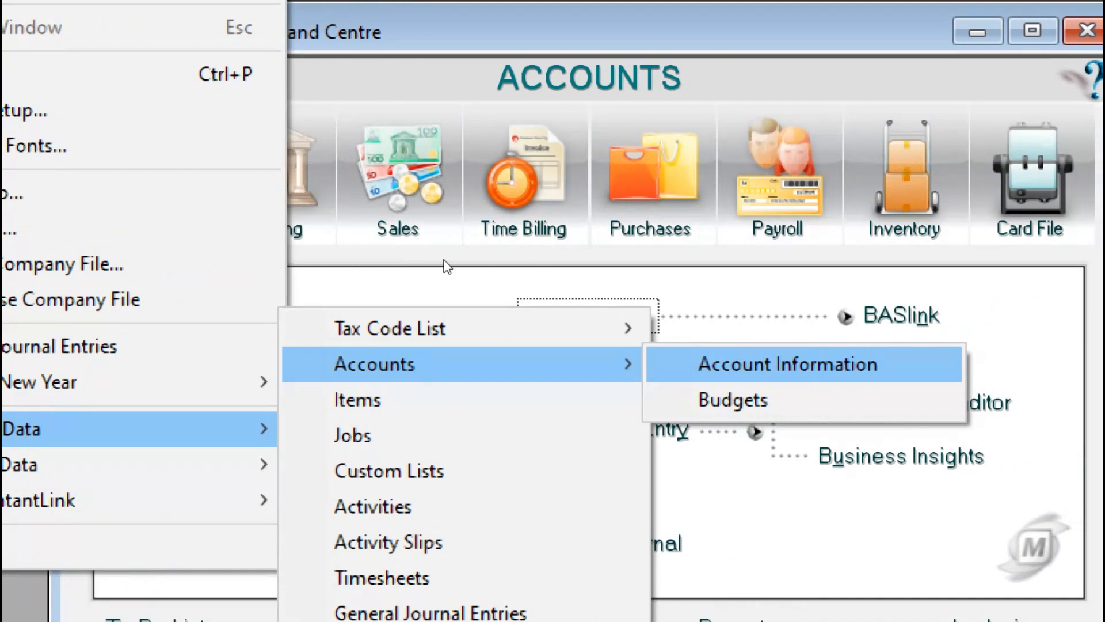
click(787, 364)
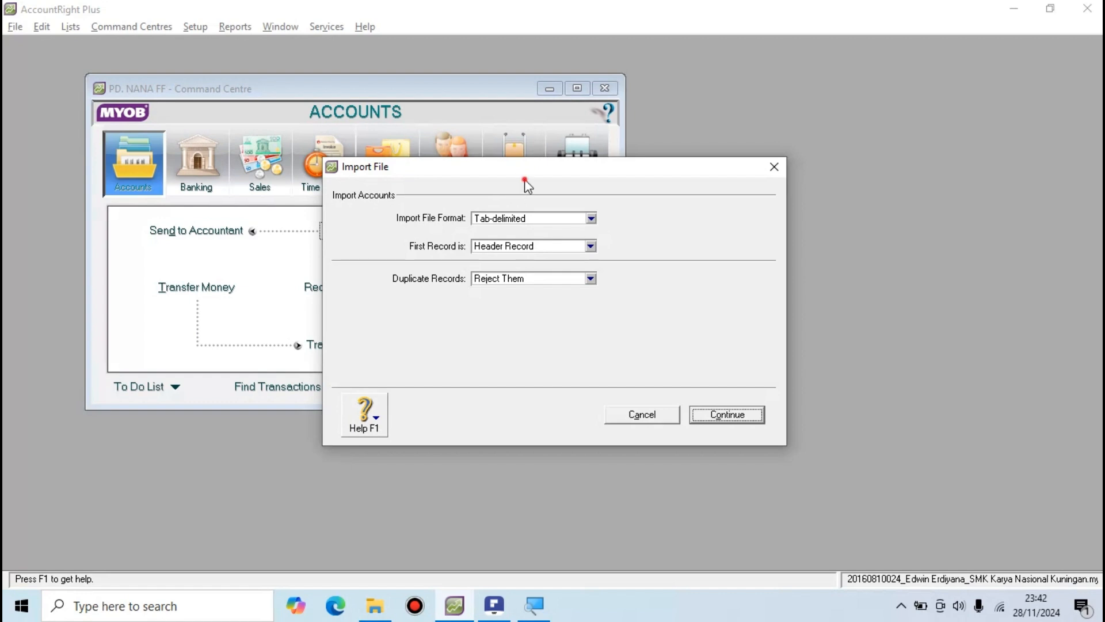
Set duplicate records to Update Existing Record, keeping the Tab-delimited format and Header Record, and continue the import.
drag(535, 170, 509, 164)
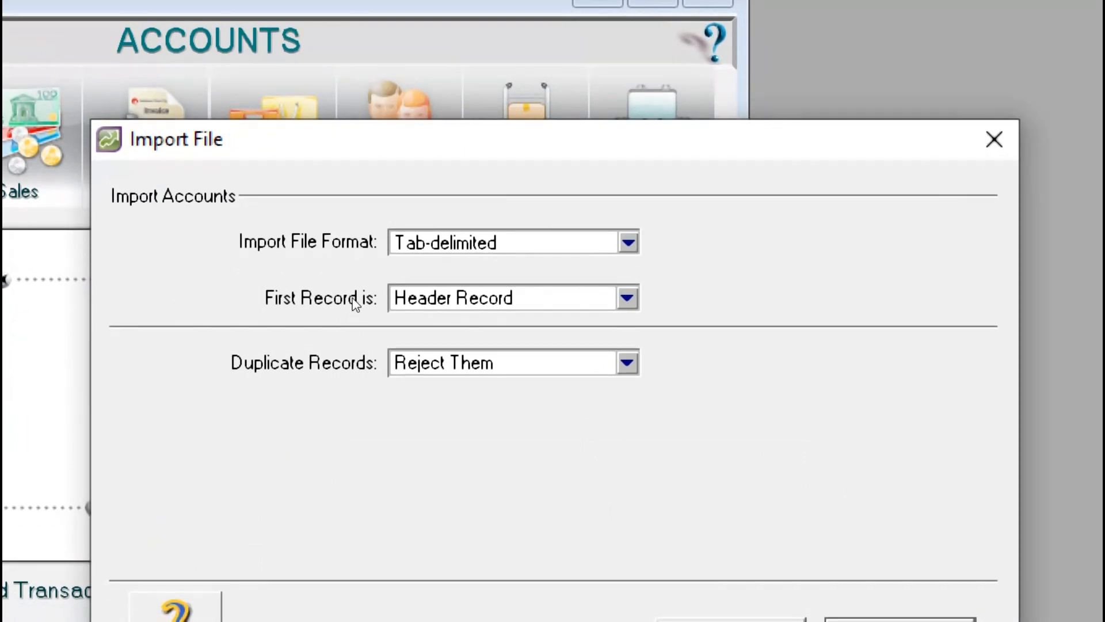
click(471, 269)
click(487, 303)
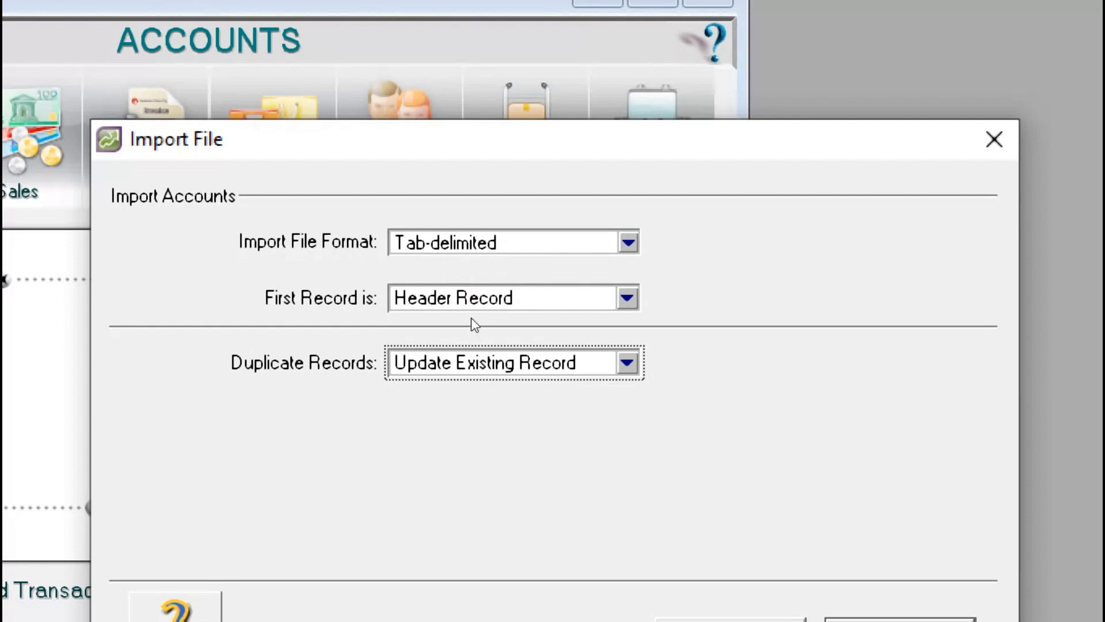
click(463, 268)
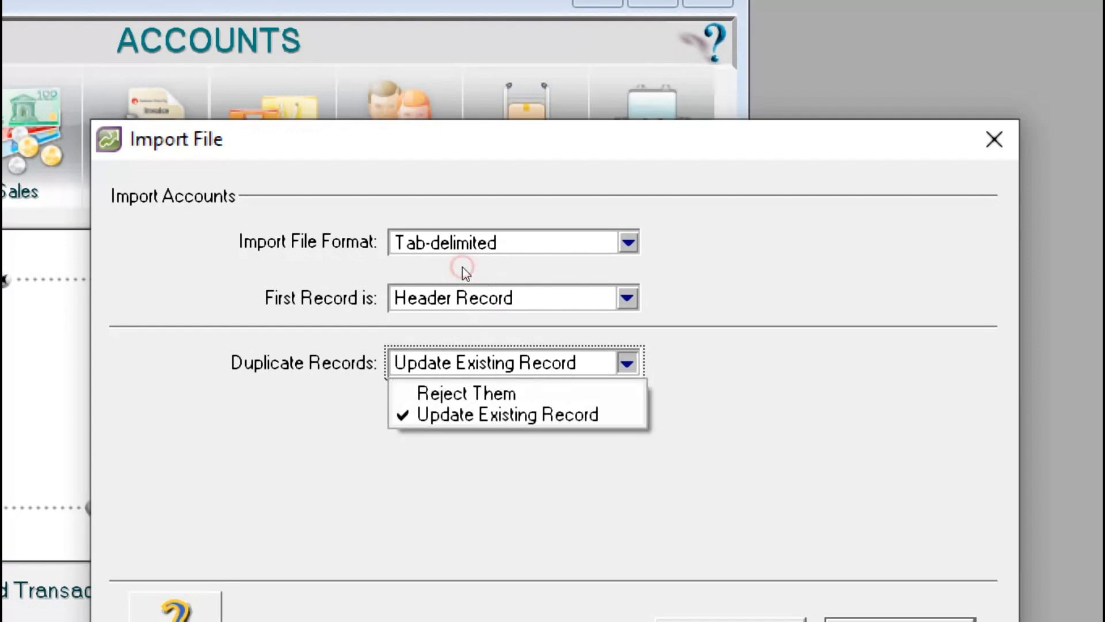
click(399, 300)
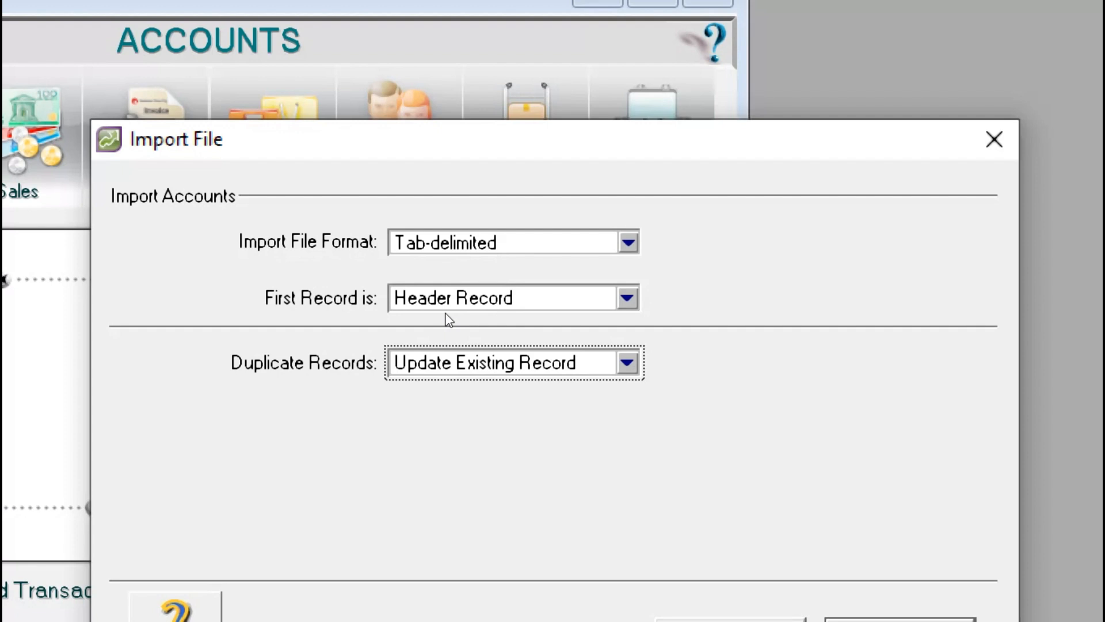
click(474, 268)
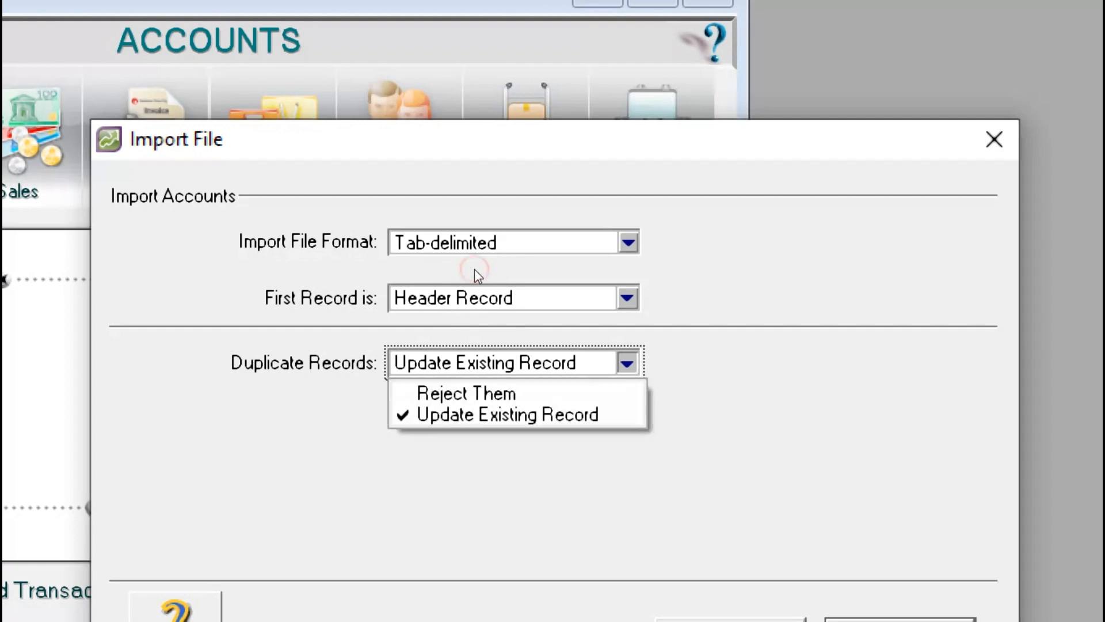
click(400, 300)
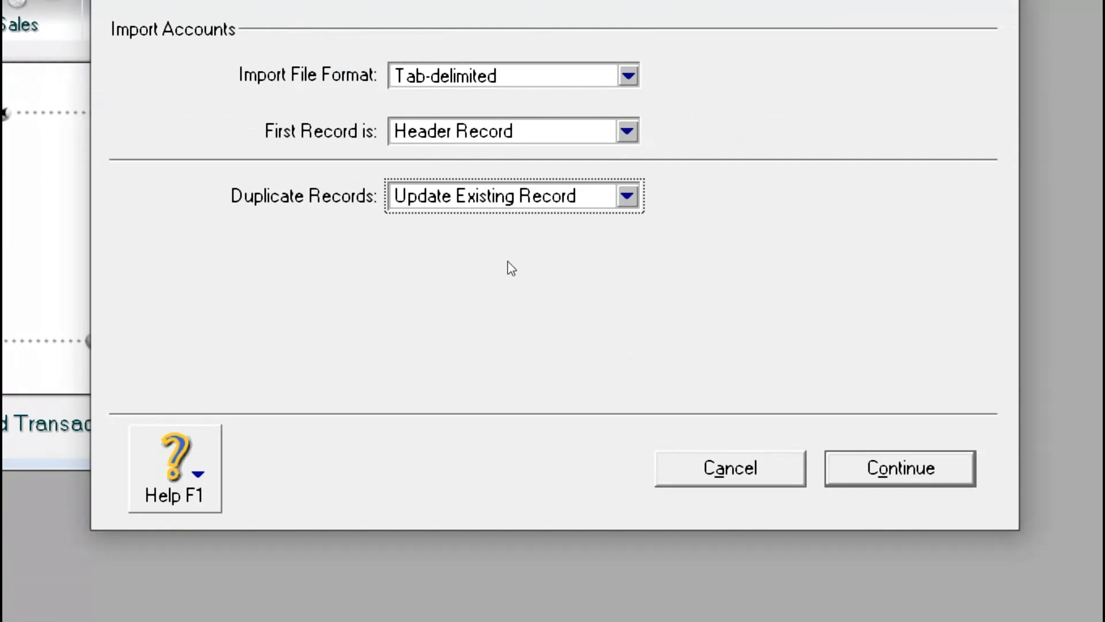
click(452, 270)
click(494, 300)
key(Return)
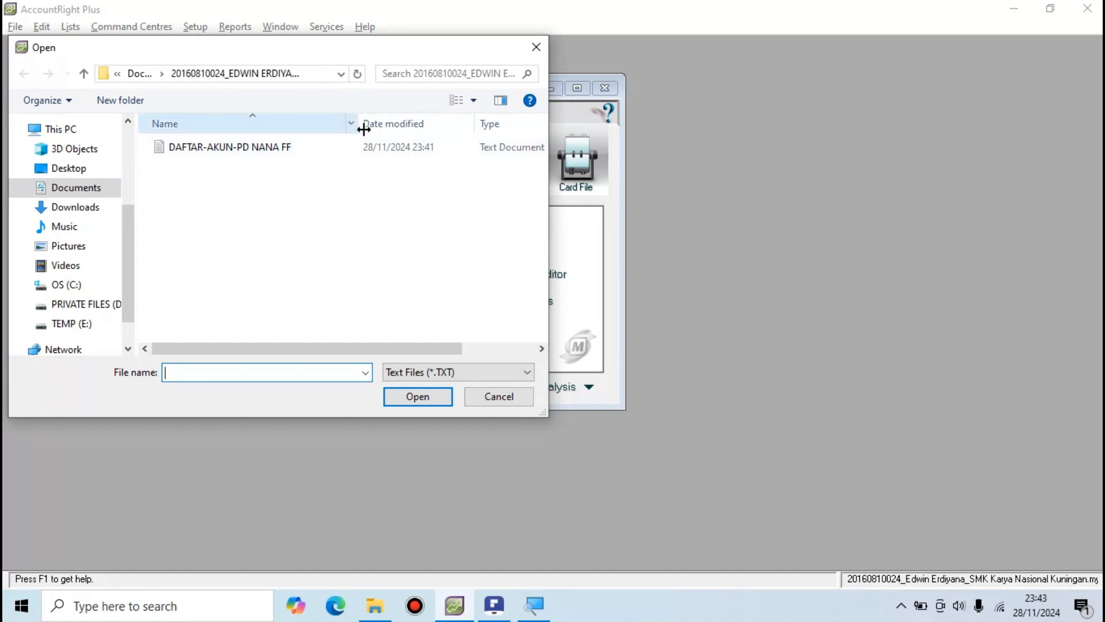
drag(358, 125, 476, 124)
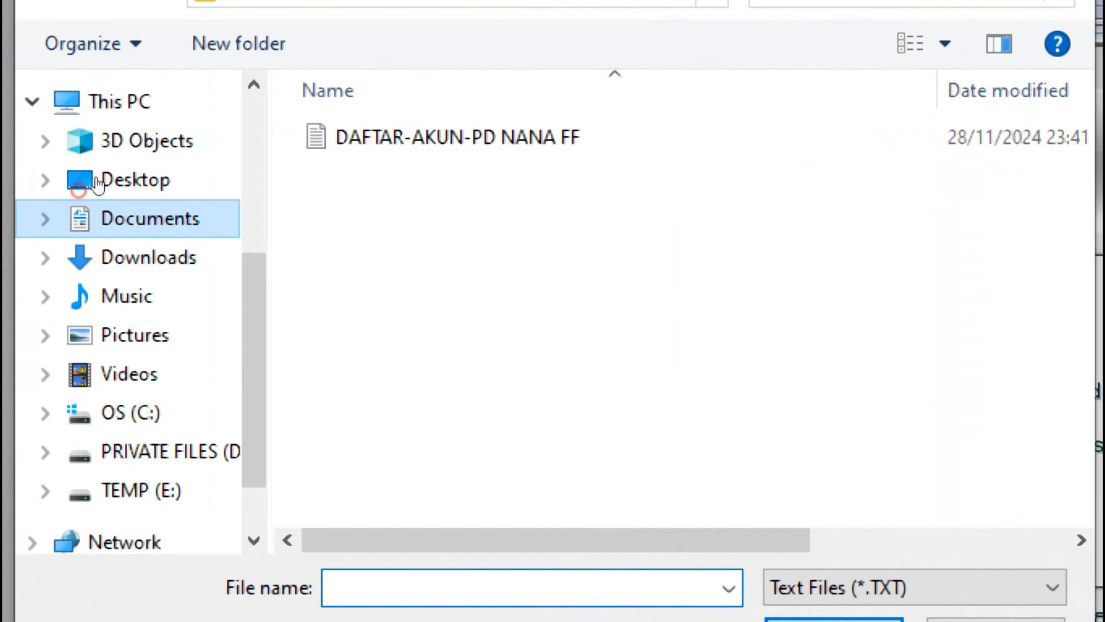
click(81, 205)
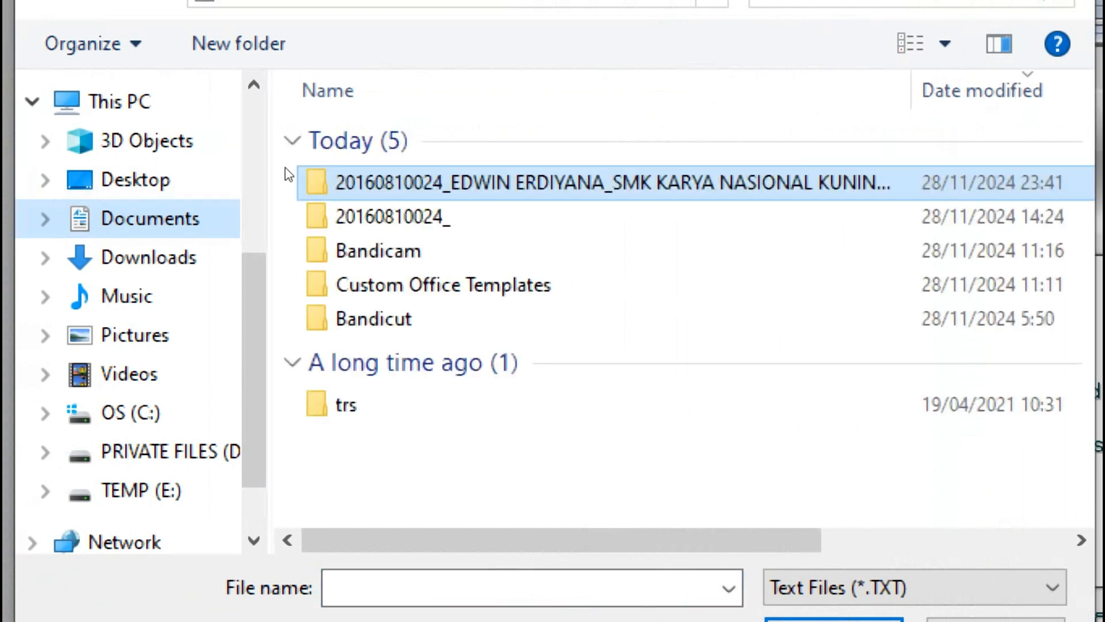
double_click(284, 168)
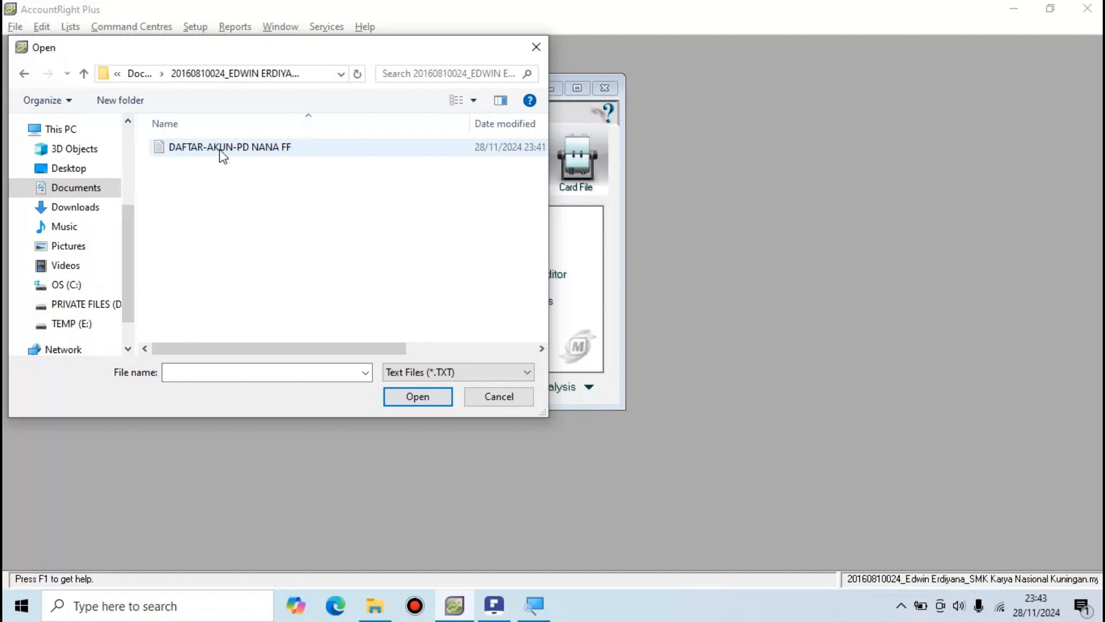
click(221, 151)
click(257, 218)
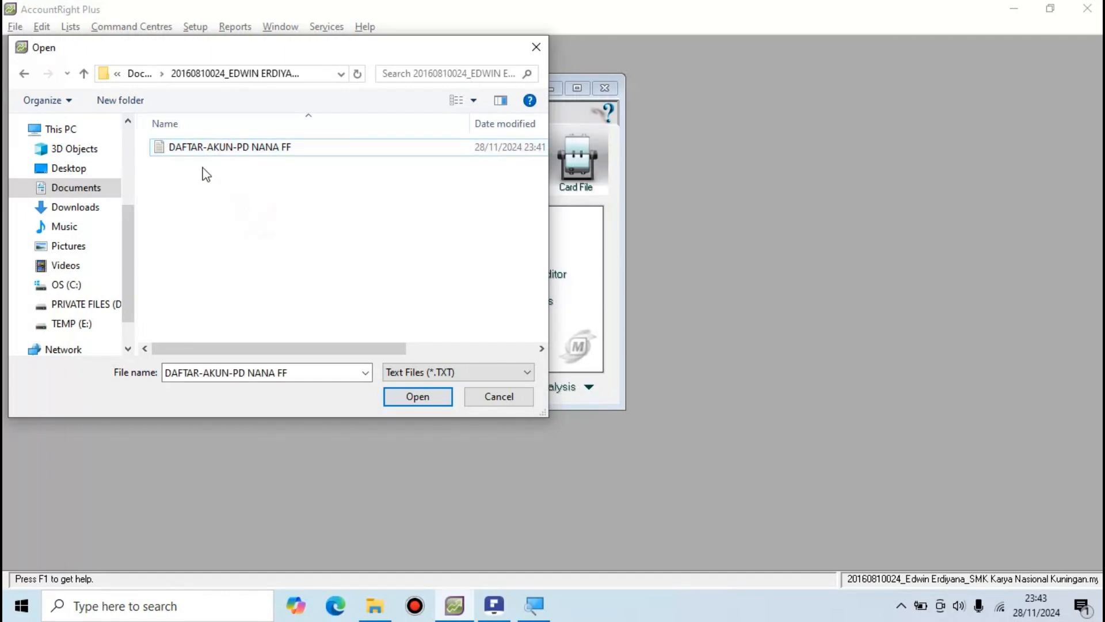
click(221, 152)
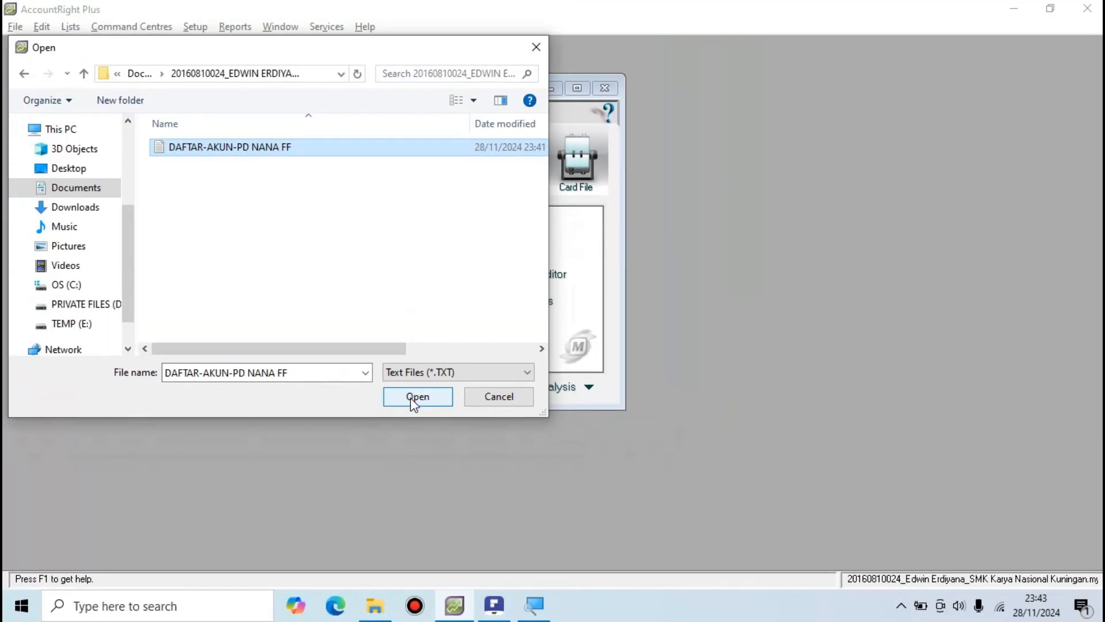
click(414, 401)
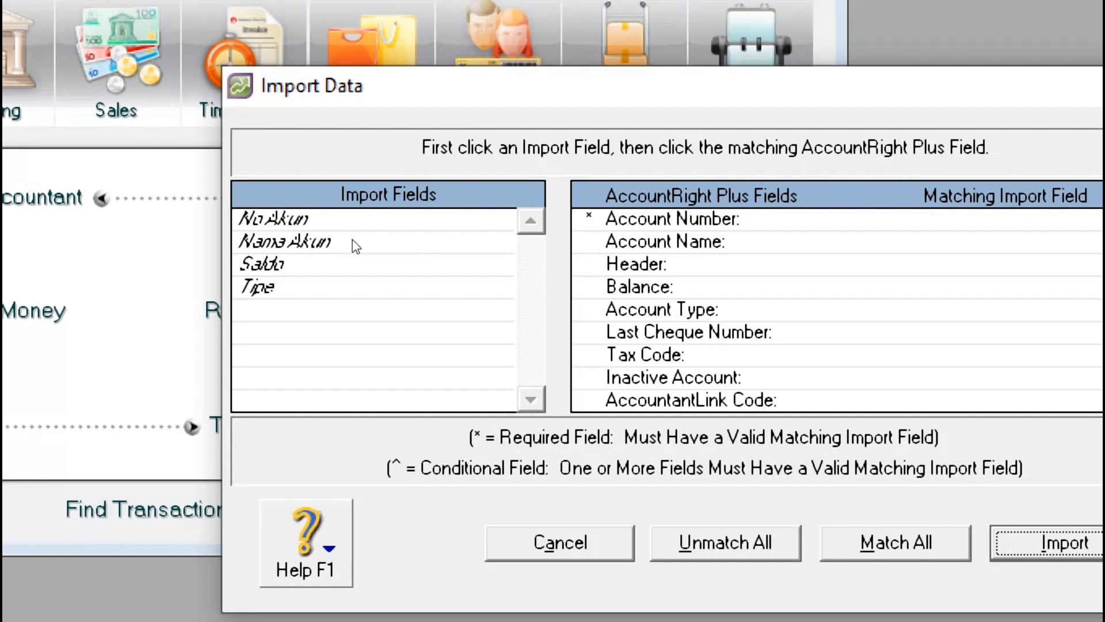
Match No Akun to Account Number, Nama Akun to Account Name, Saldo to Balance and Tipe to Account Type, and run the import.
click(343, 227)
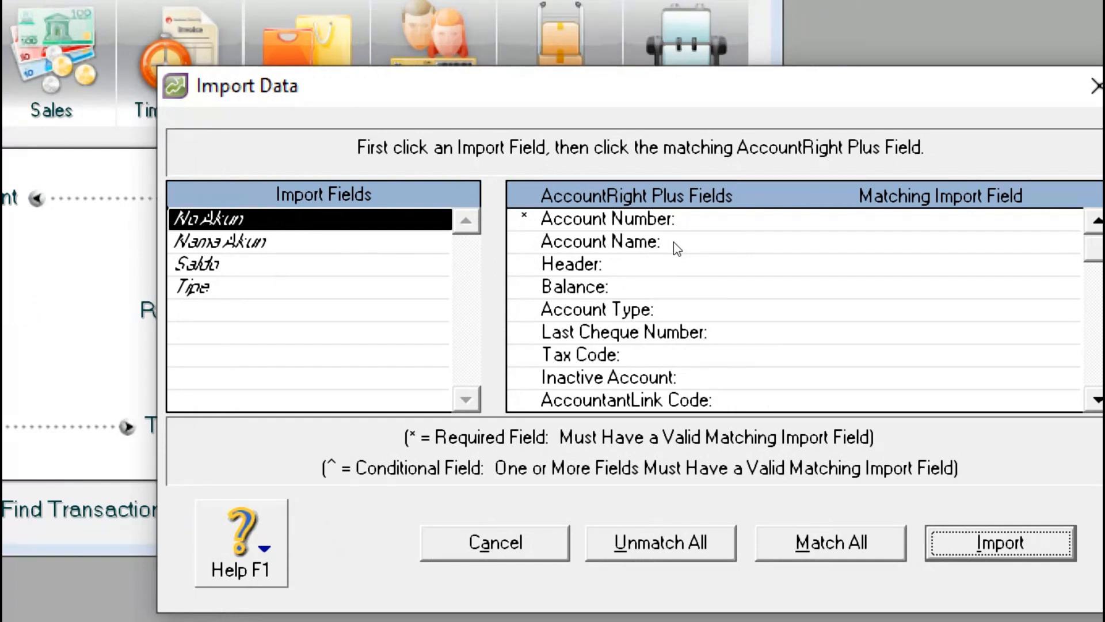
click(674, 241)
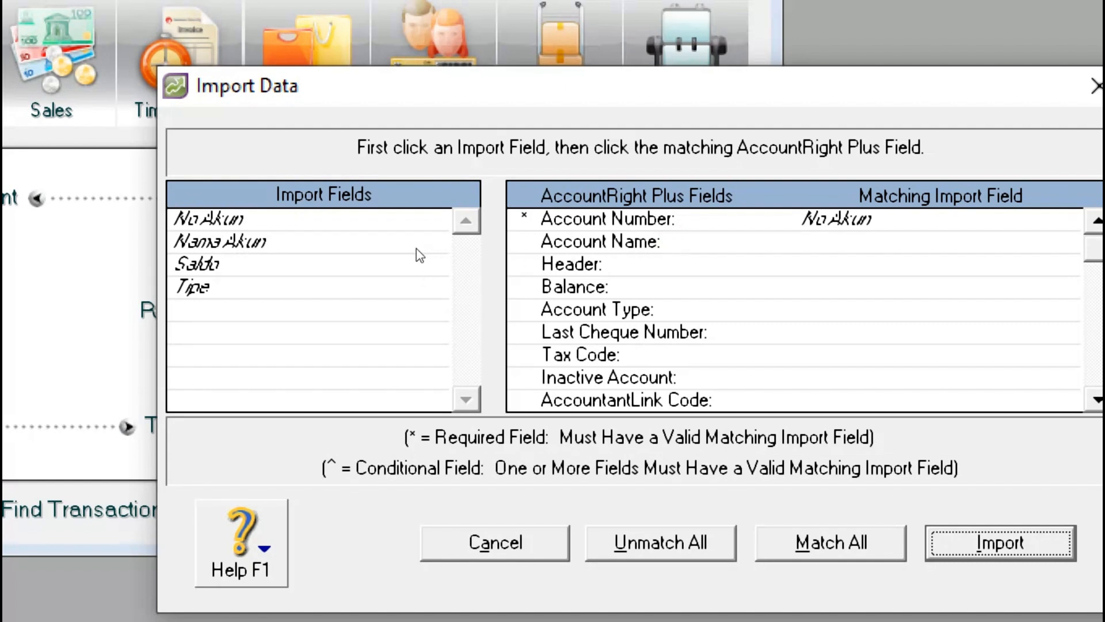
click(342, 242)
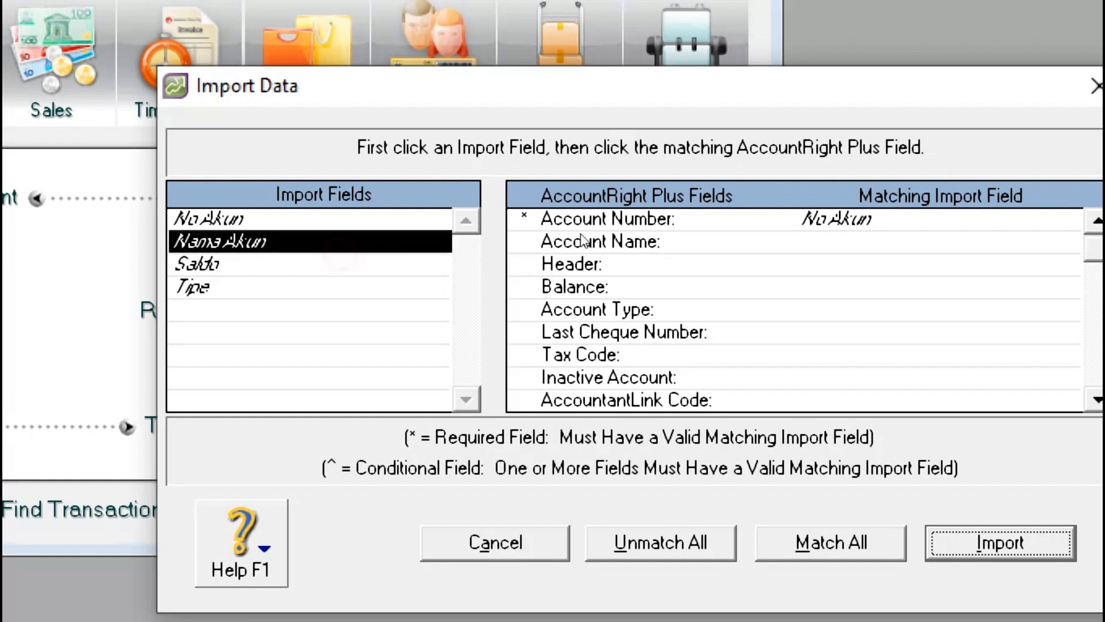
click(660, 249)
click(341, 265)
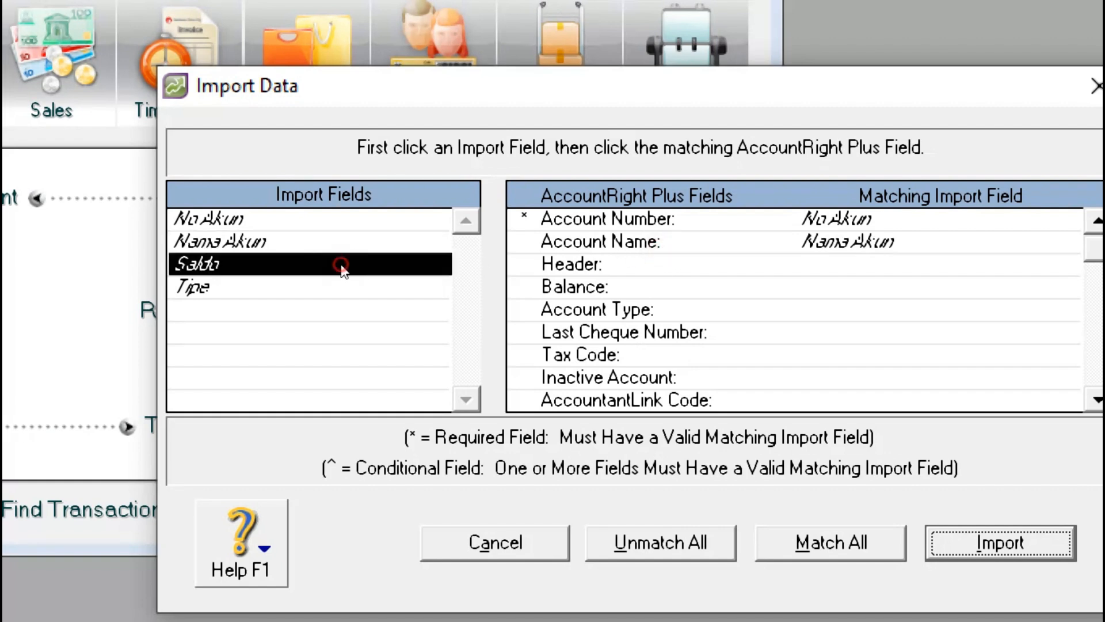
click(649, 281)
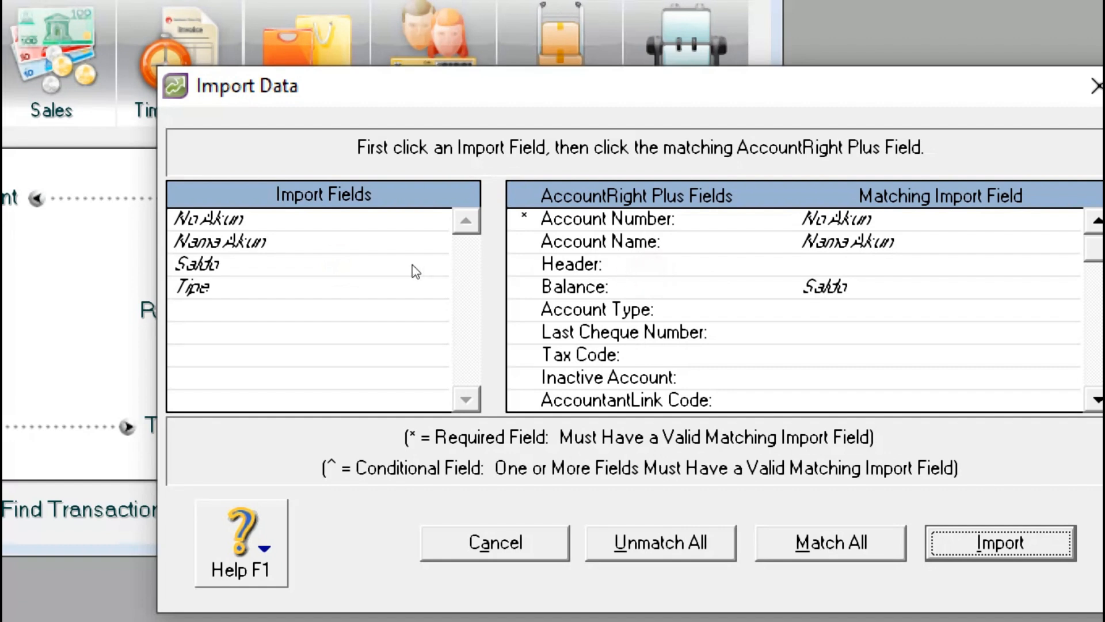
click(331, 283)
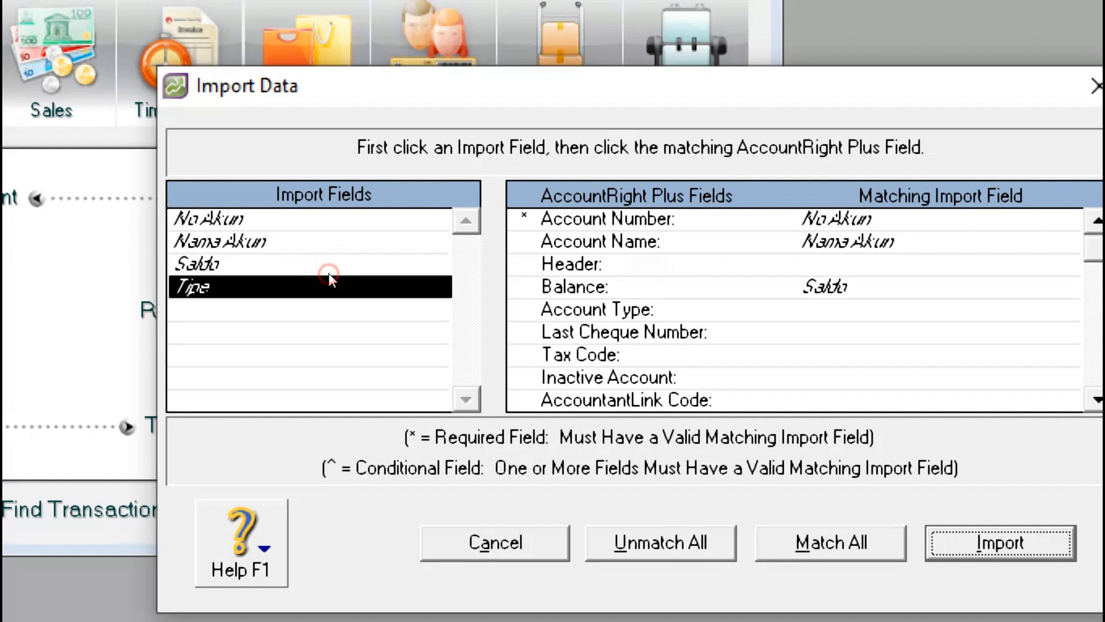
click(651, 288)
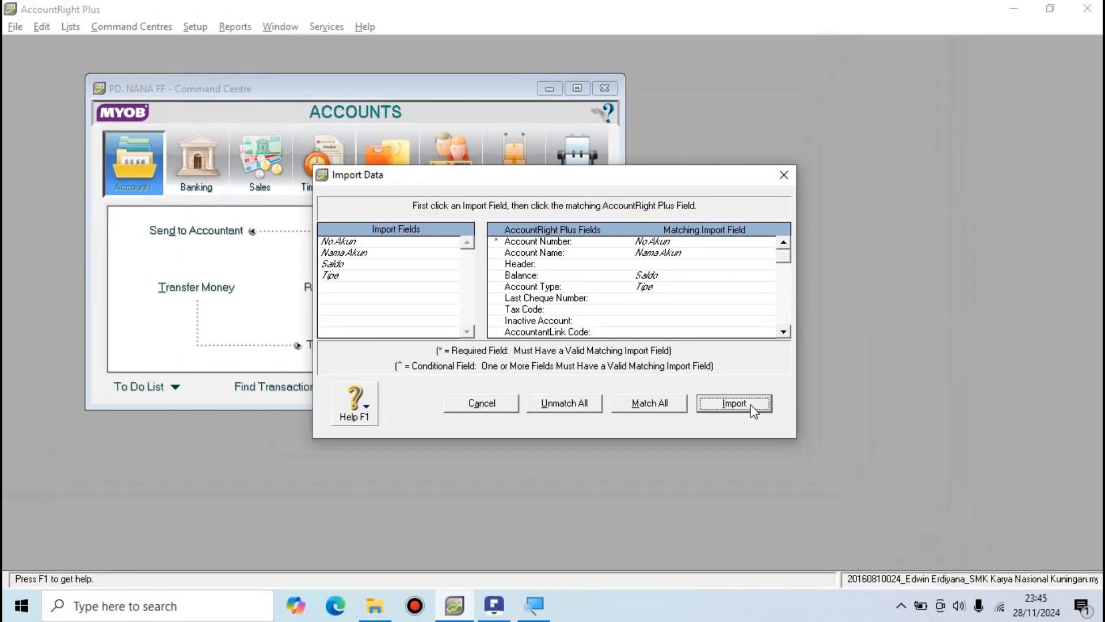
click(734, 403)
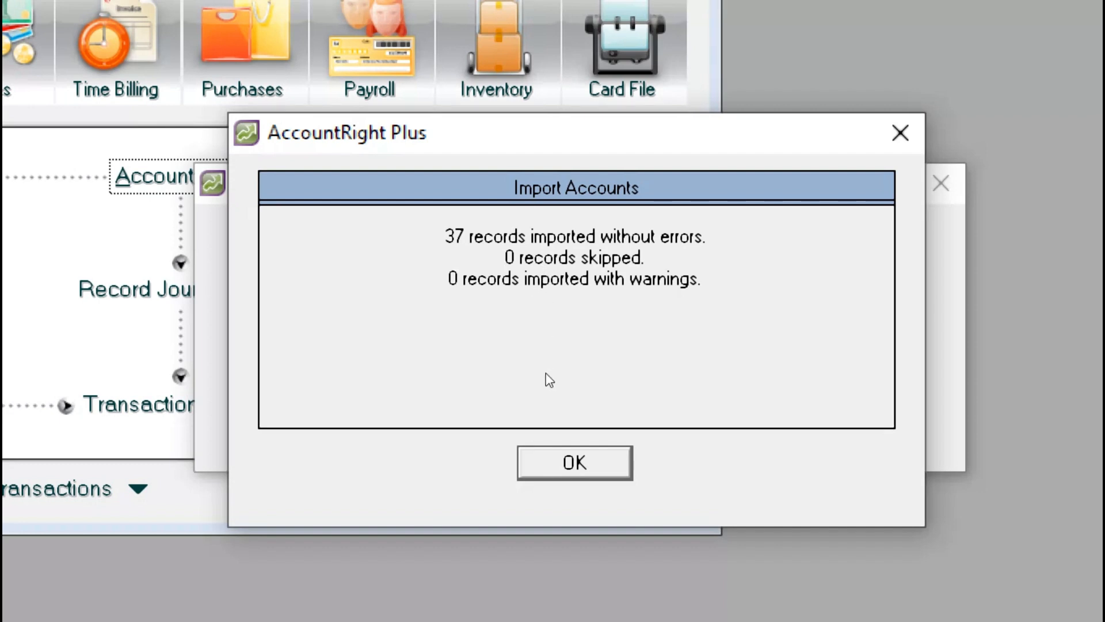
key(Return)
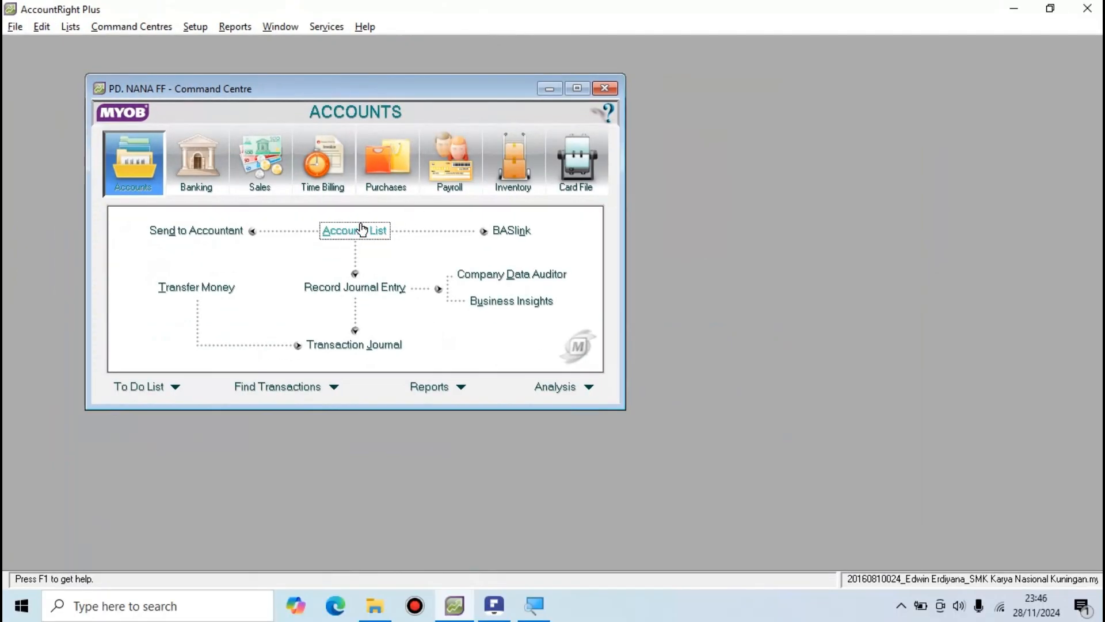
Open the Accounts List and compare the imported accounts with the account table in the exam PDF.
click(362, 230)
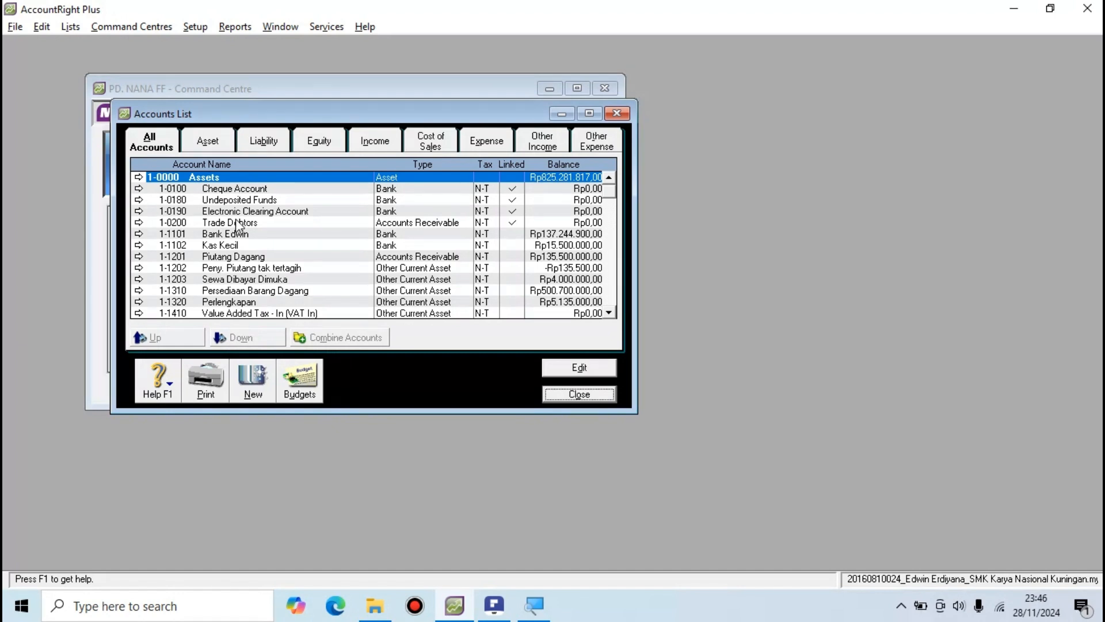
scroll(238, 225, down, 2)
scroll(238, 225, up, 2)
scroll(238, 225, down, 2)
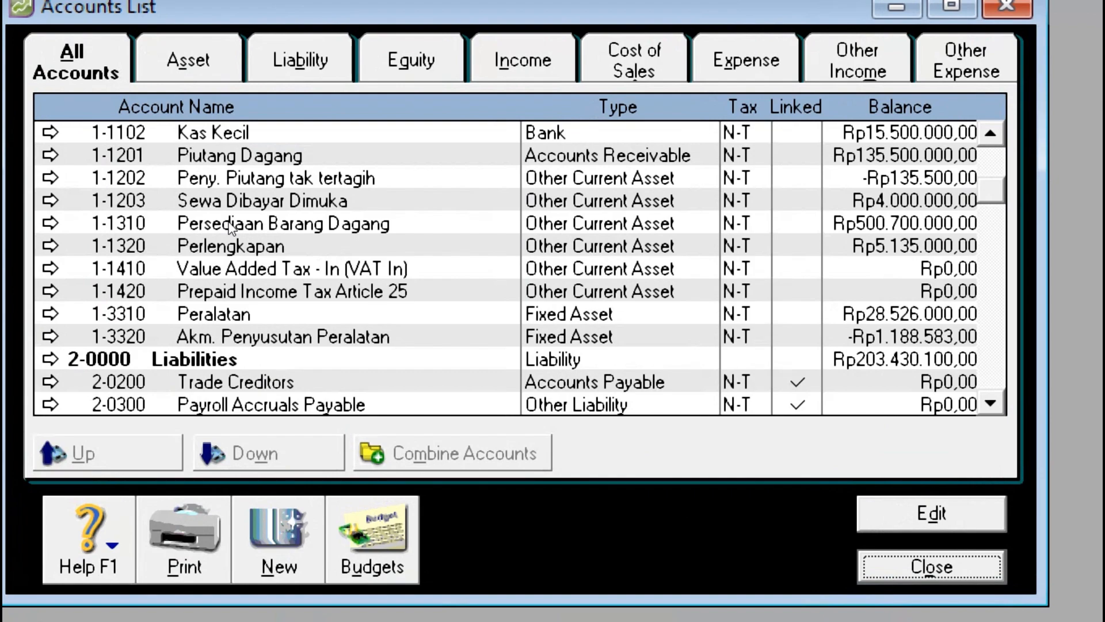
key(alt+Tab)
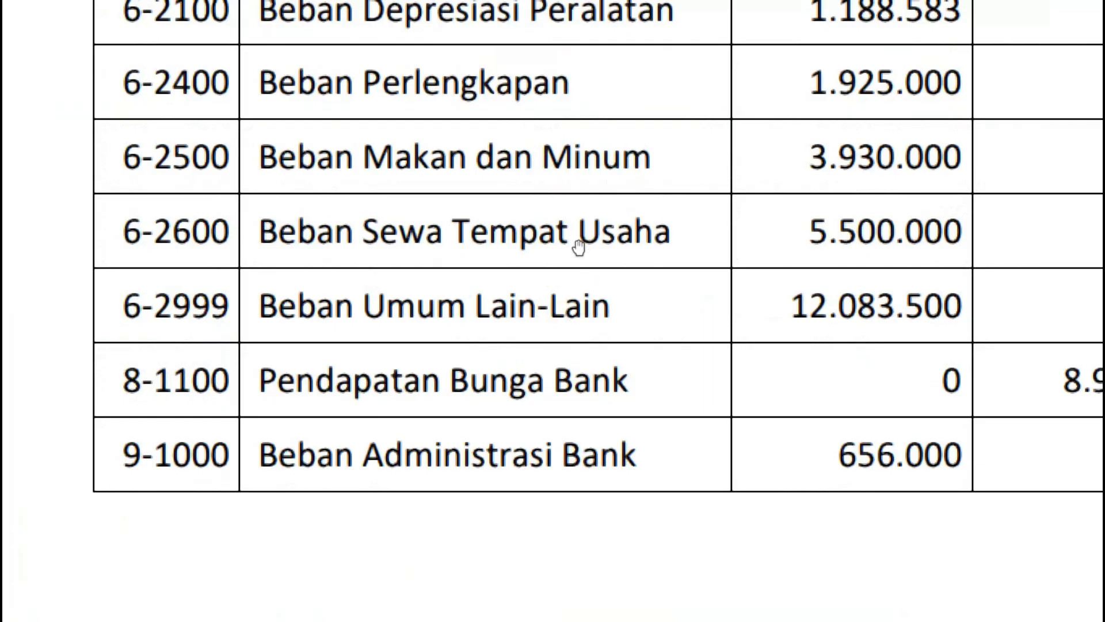
scroll(455, 247, up, 10)
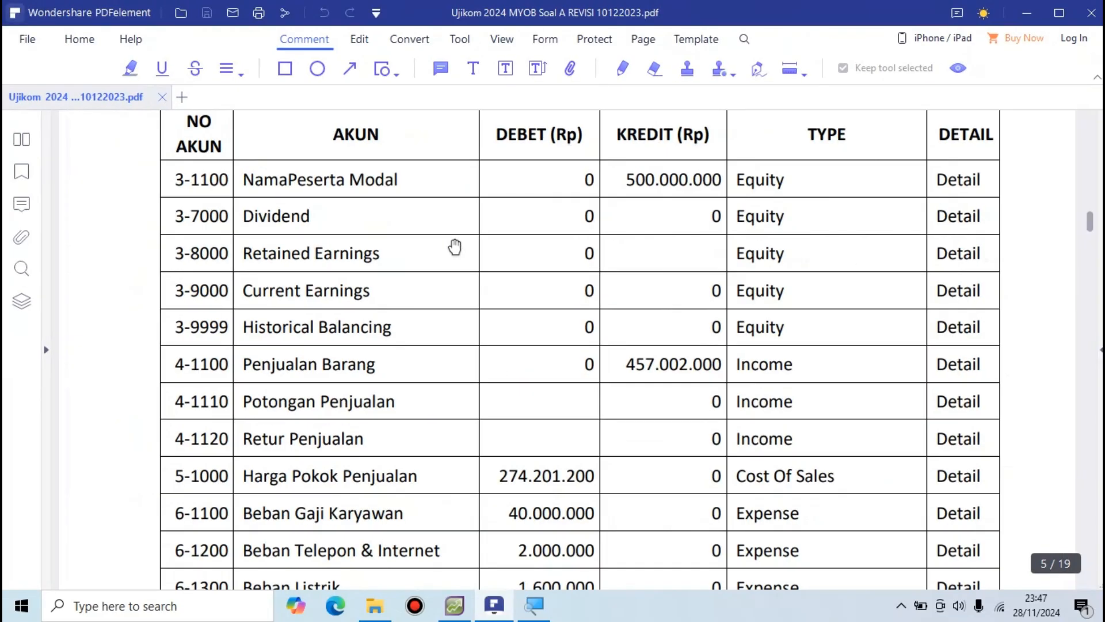
key(alt+Tab)
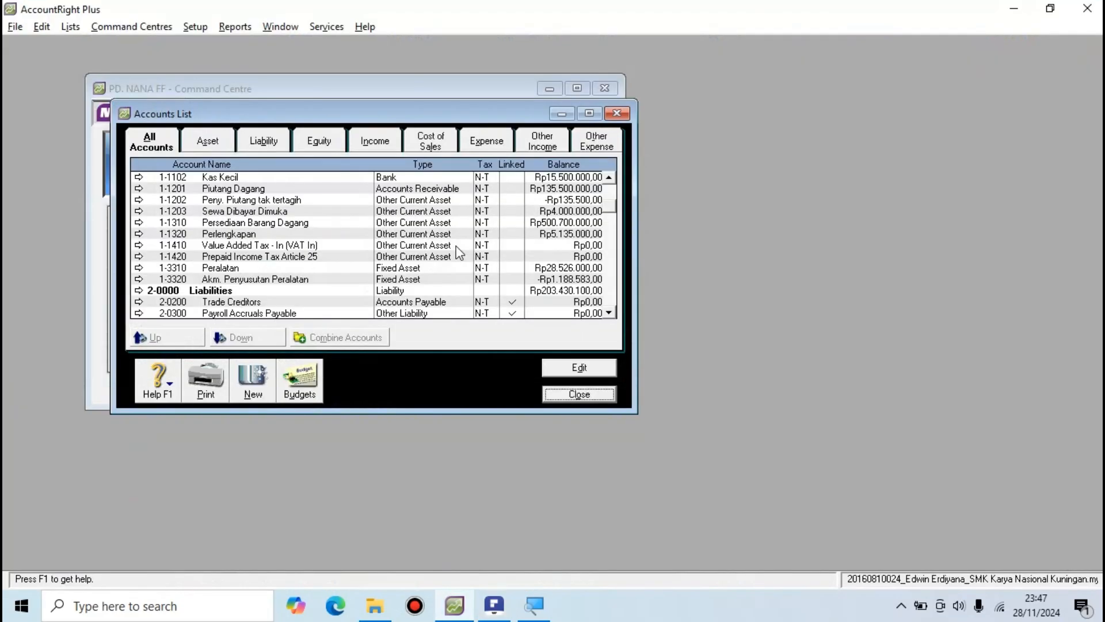
scroll(199, 190, up, 2)
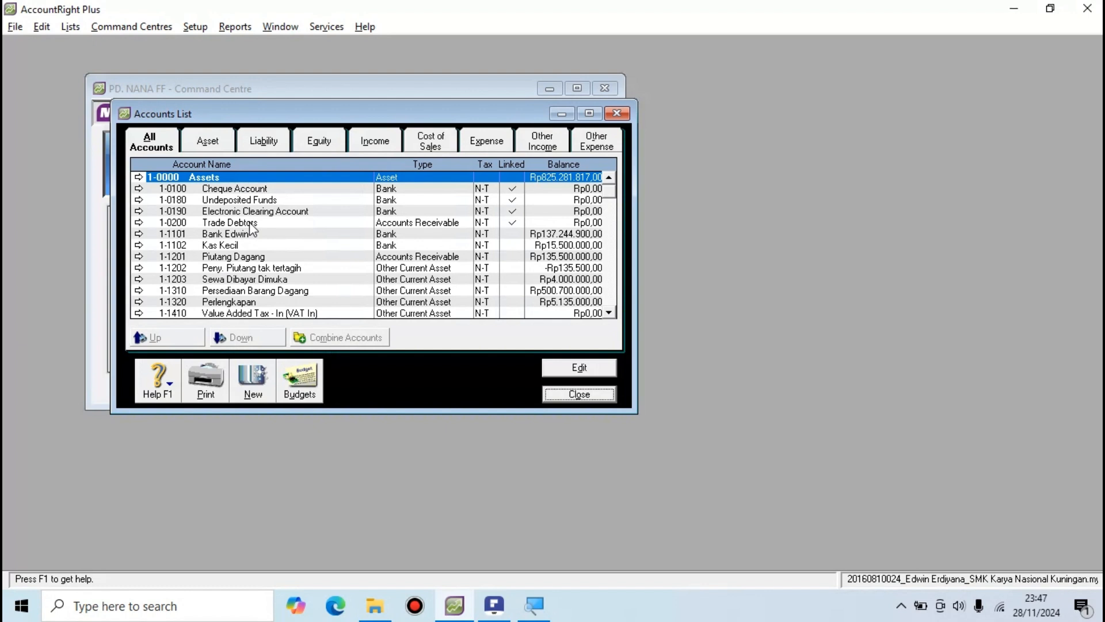
Review the accounts in each category from Asset through Other Expense, and return to the list of all accounts.
click(220, 145)
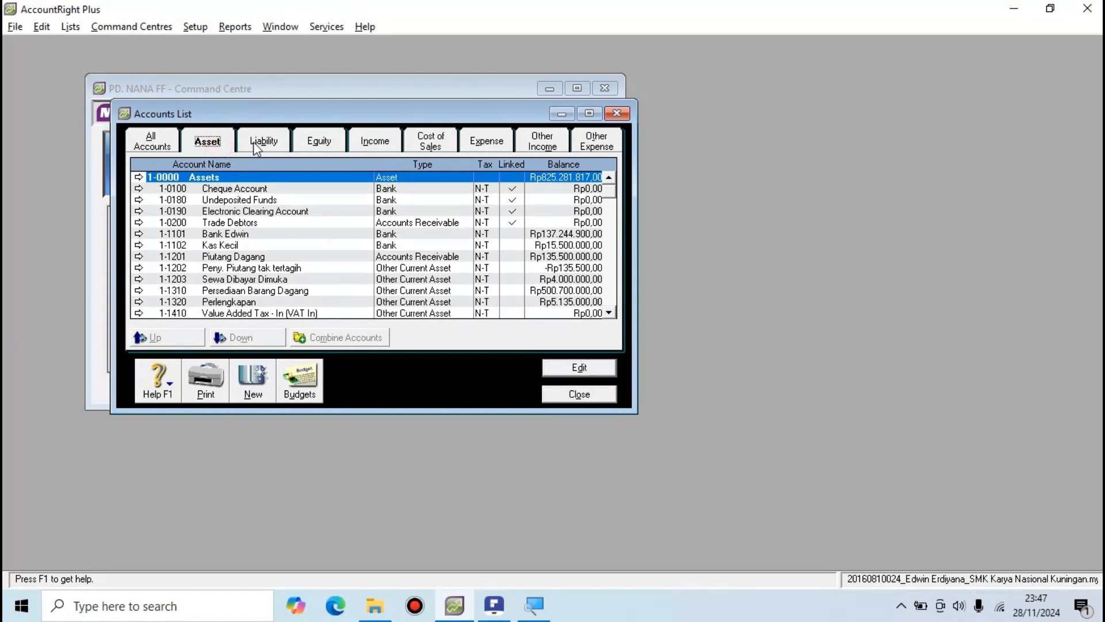
click(260, 147)
click(321, 145)
click(374, 144)
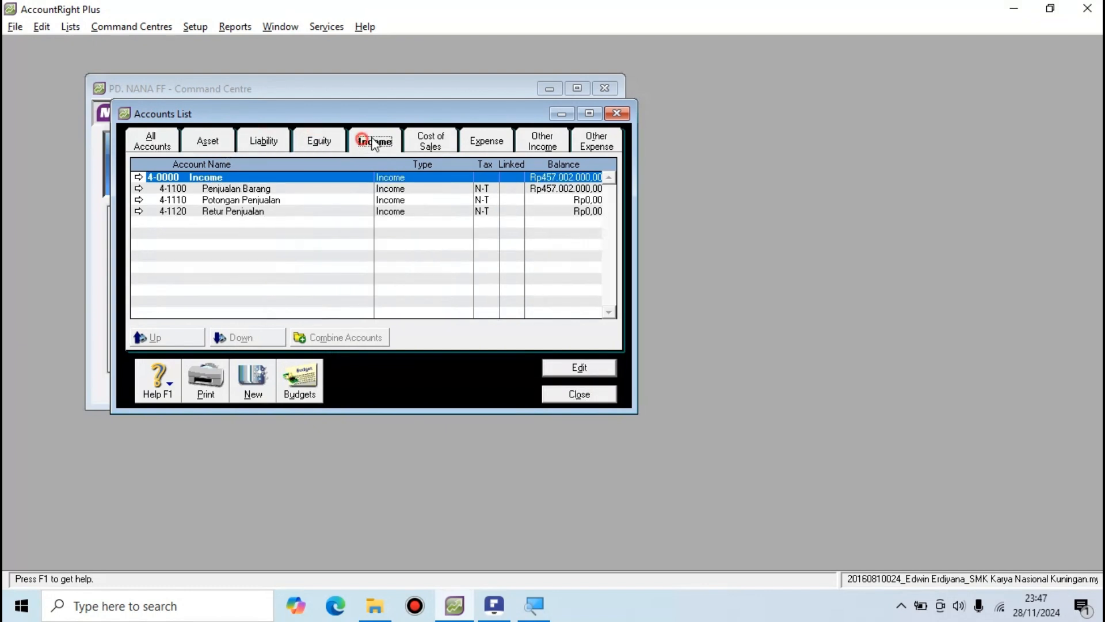
click(432, 144)
click(499, 144)
click(554, 145)
click(597, 145)
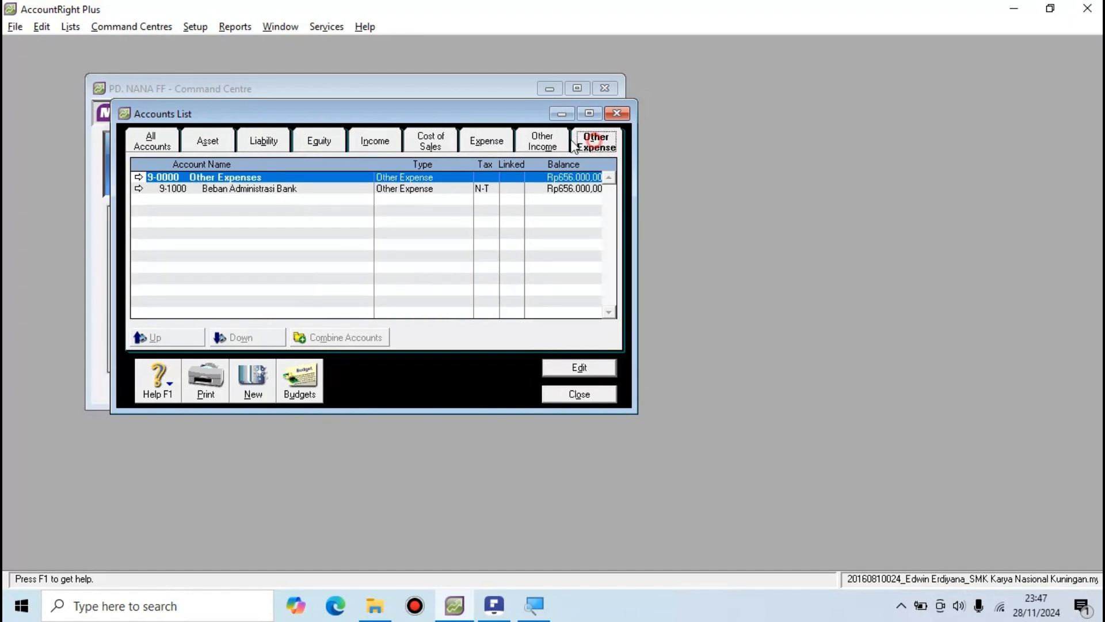
click(163, 145)
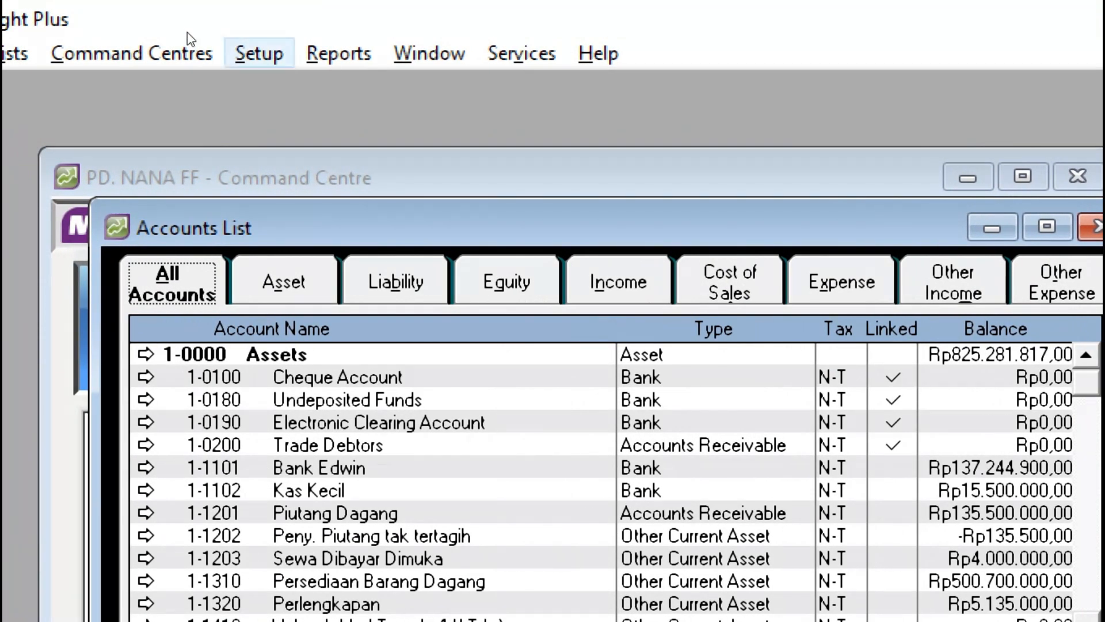
Open the Account Opening Balances, check the imported balances and the amount left to be allocated, and close the window.
click(259, 53)
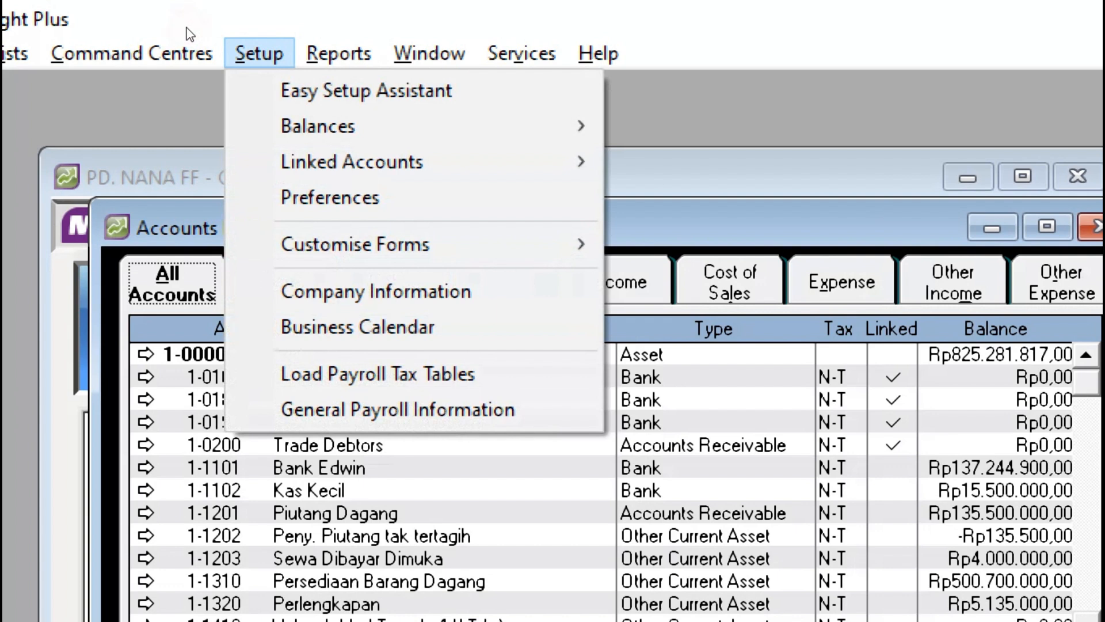
key(Escape)
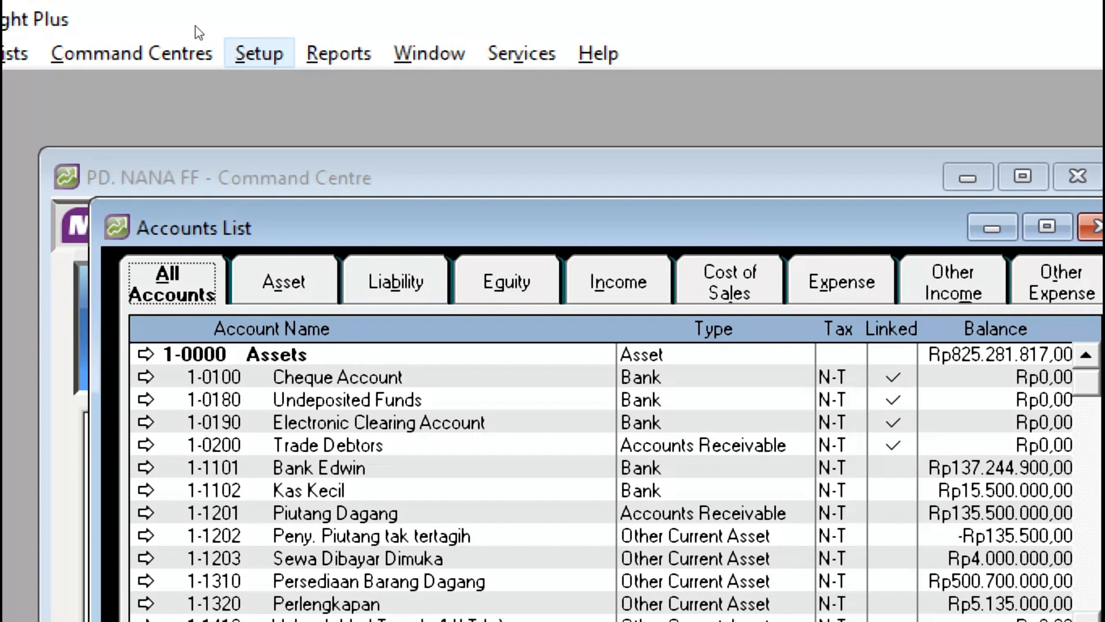
click(259, 53)
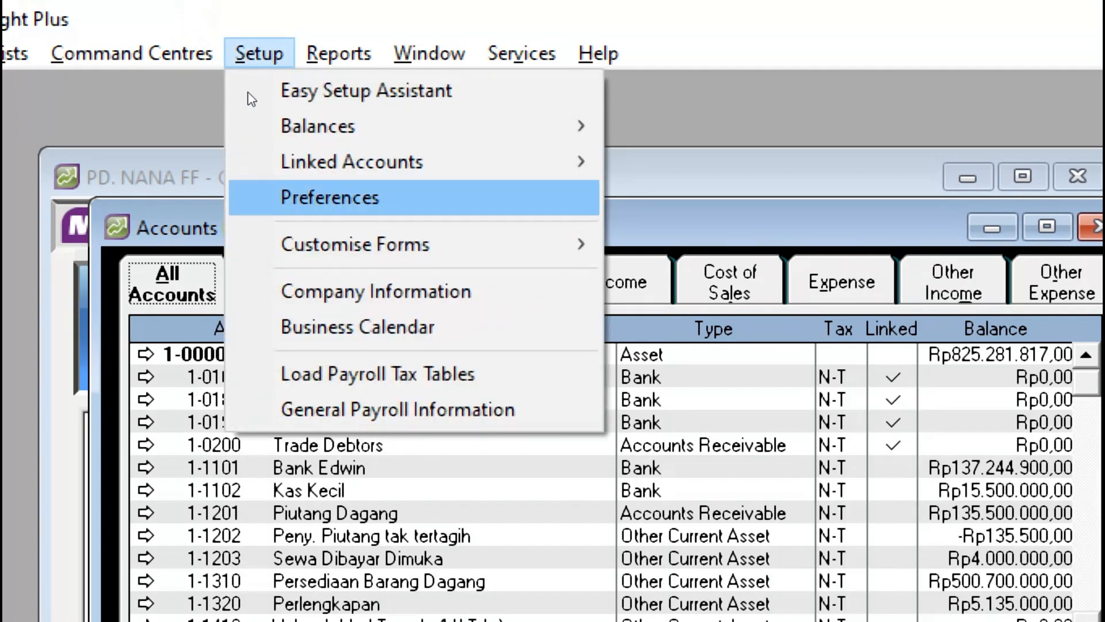
mouse_move(305, 126)
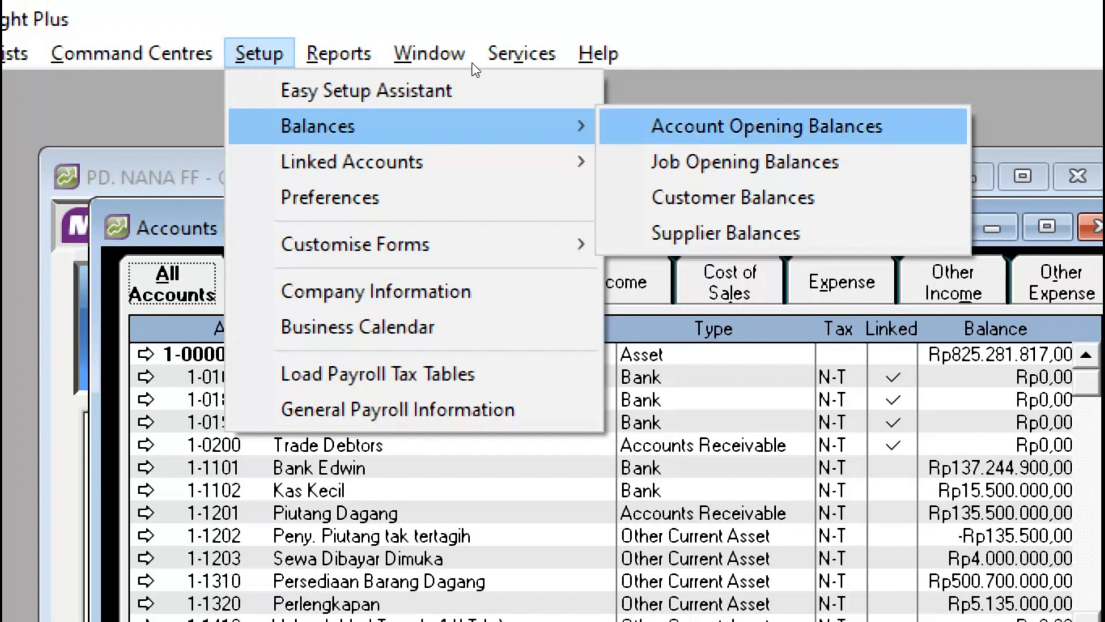
click(766, 126)
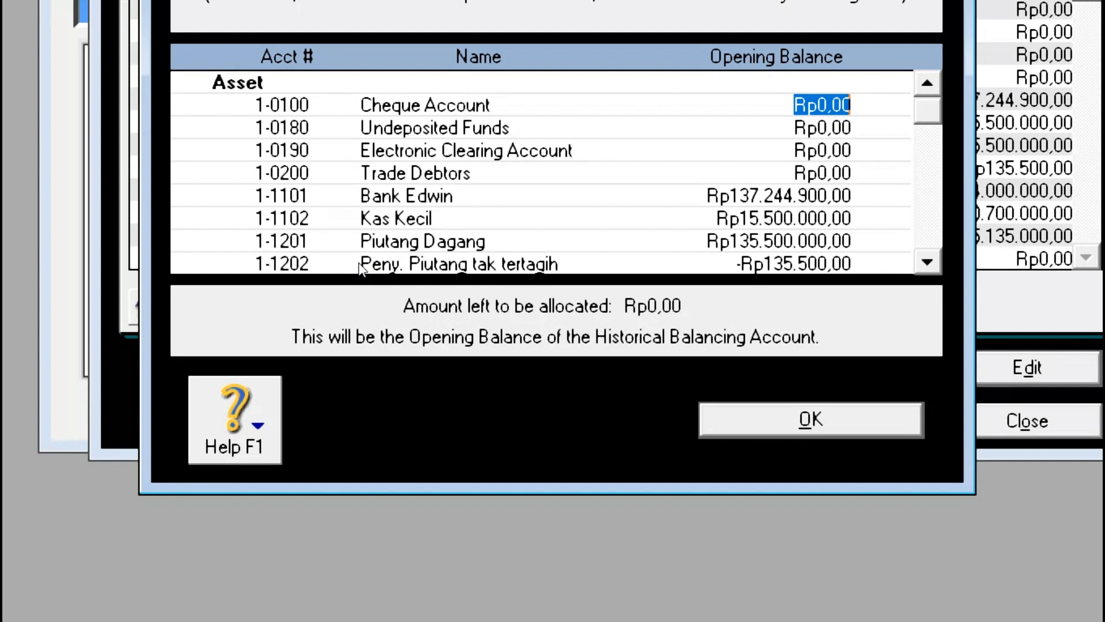
scroll(335, 277, down, 1)
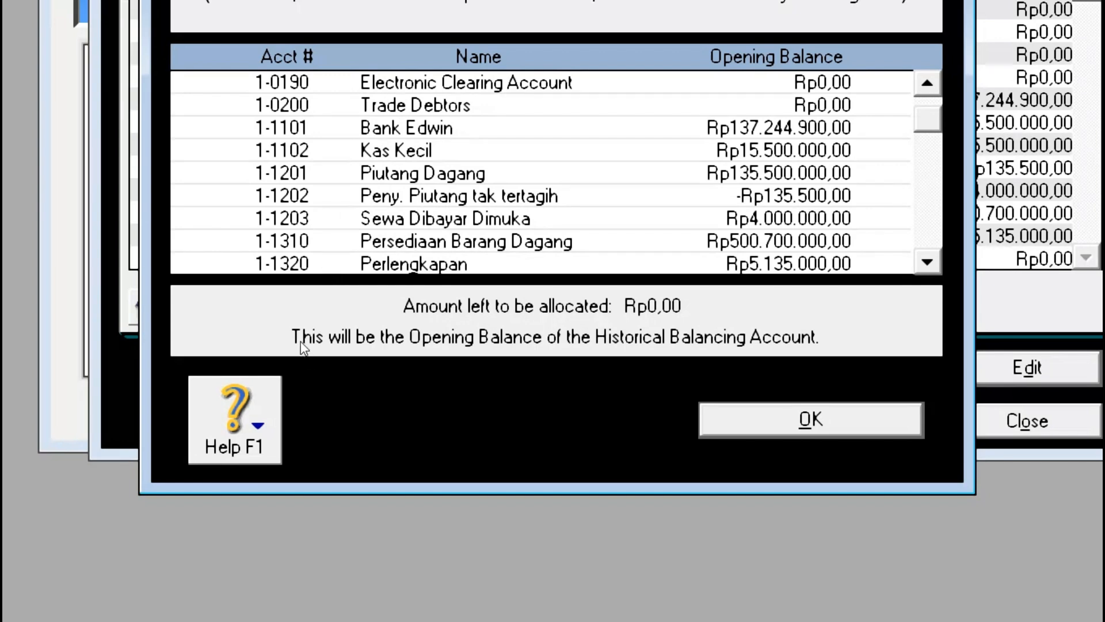
key(super+plus)
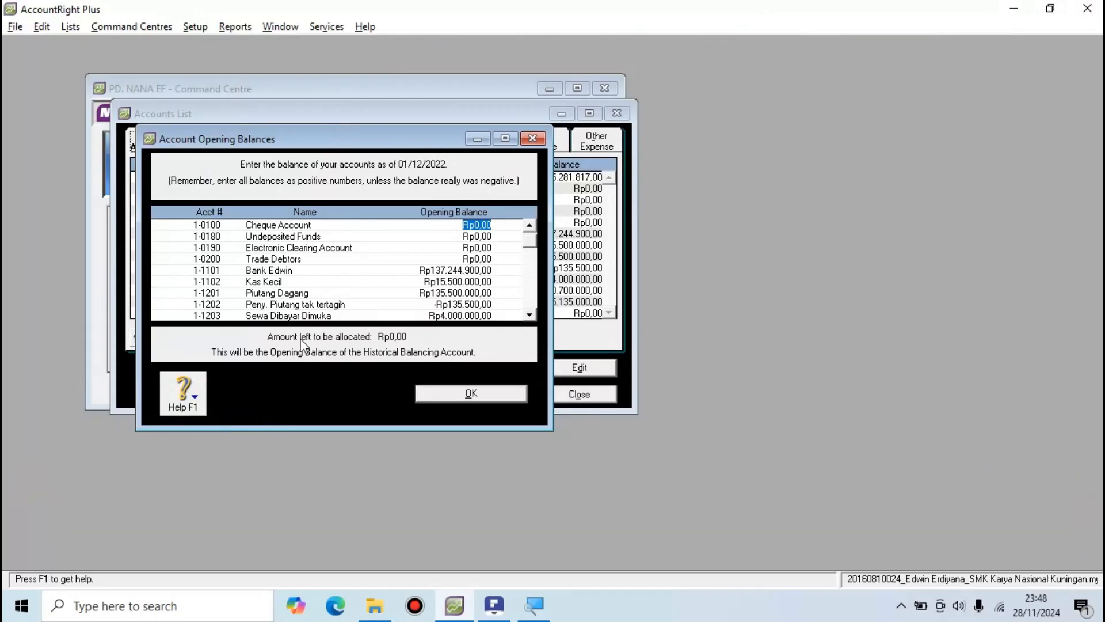
key(super+plus)
click(443, 393)
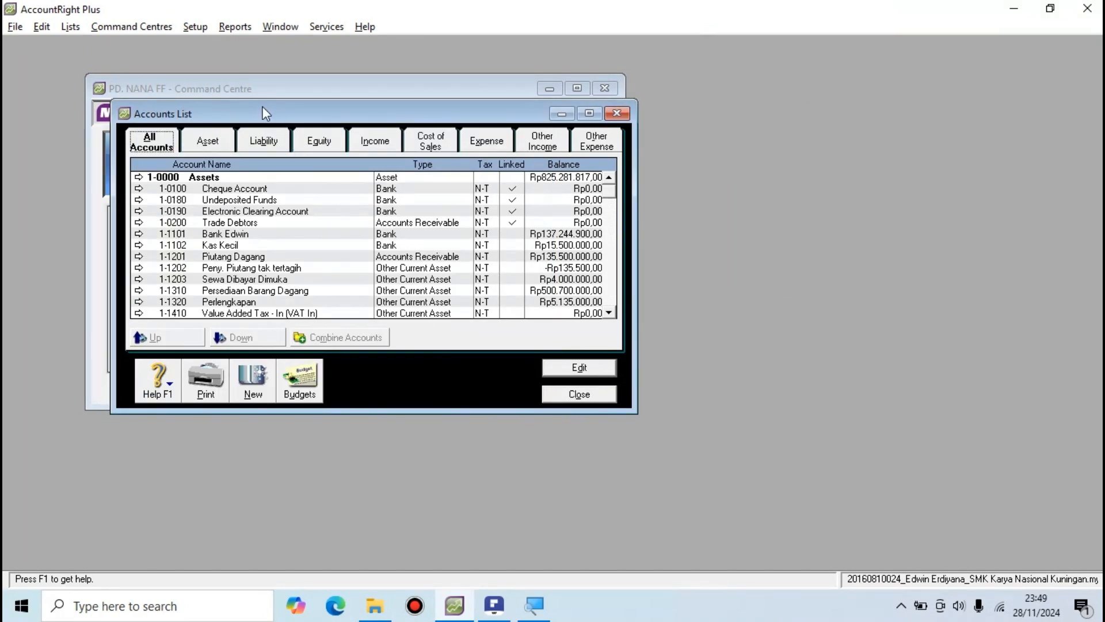
mouse_move(263, 113)
mouse_down()
mouse_move(317, 121)
mouse_move(258, 128)
mouse_up()
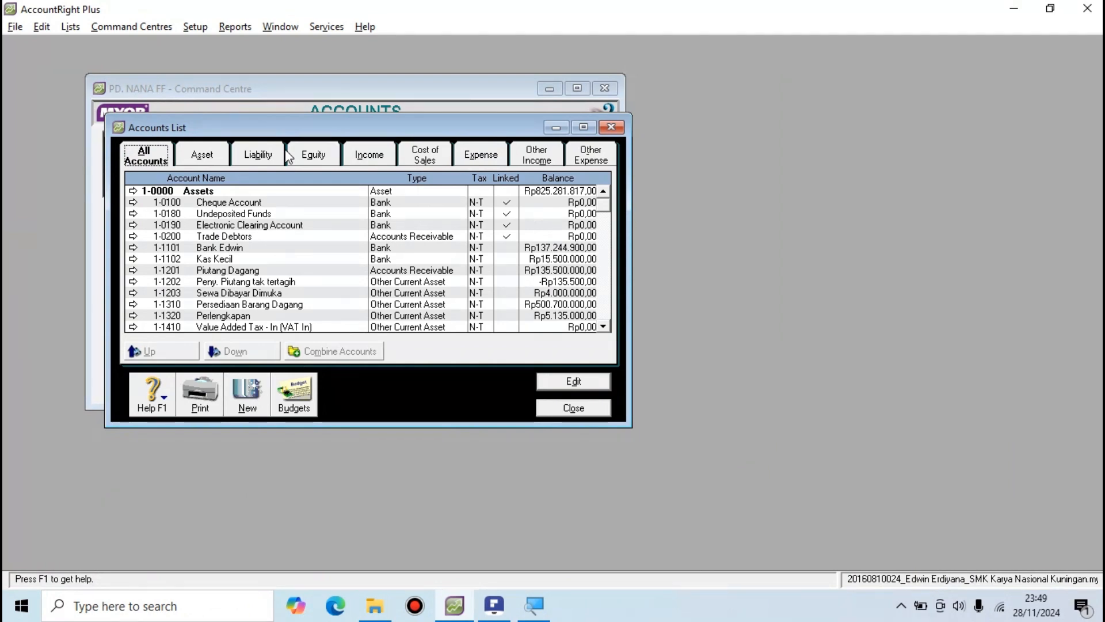
mouse_move(289, 127)
mouse_down()
mouse_move(313, 126)
mouse_move(297, 127)
mouse_up()
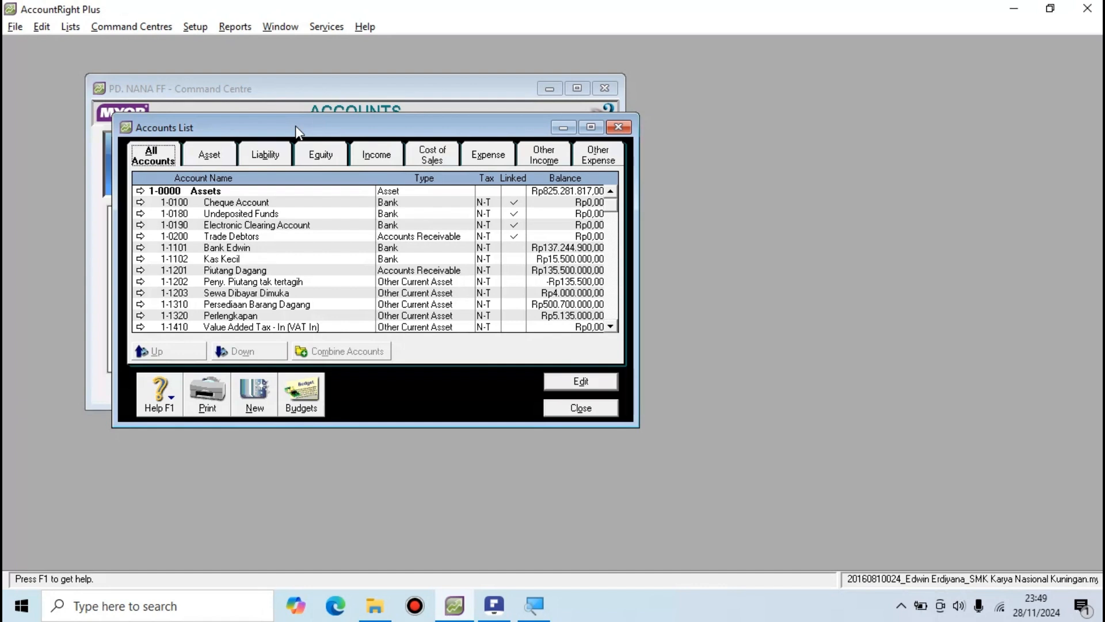
drag(295, 126, 299, 135)
Switch to the exam PDF, check the account table on page 5, and return to AccountRight Plus.
key(alt+Tab)
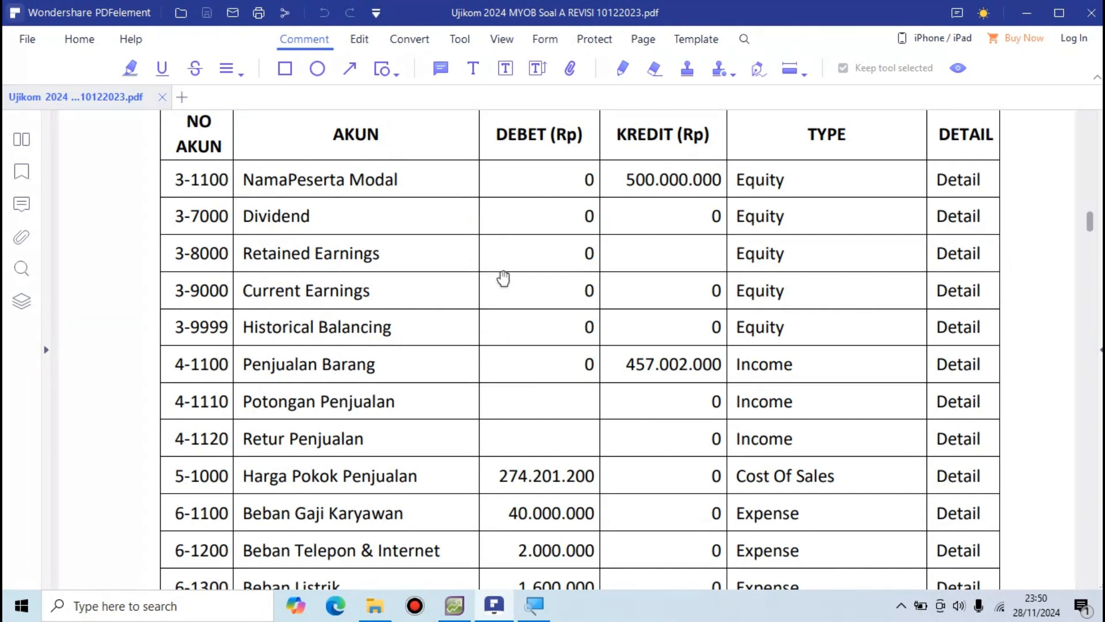
scroll(525, 278, down, 2)
scroll(519, 254, up, 3)
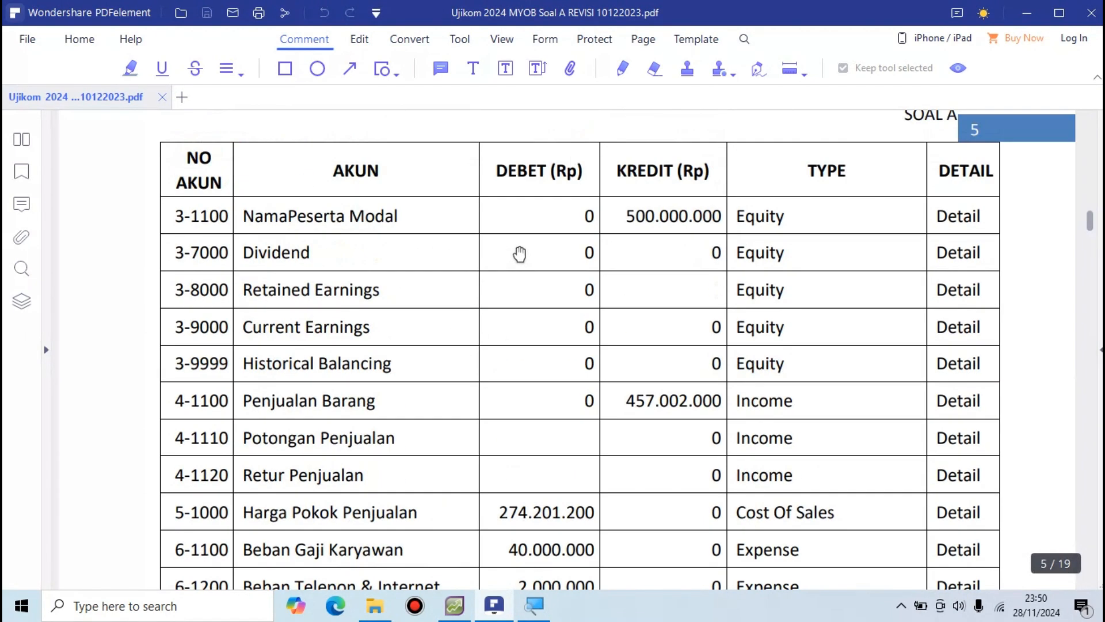
scroll(517, 251, down, 1)
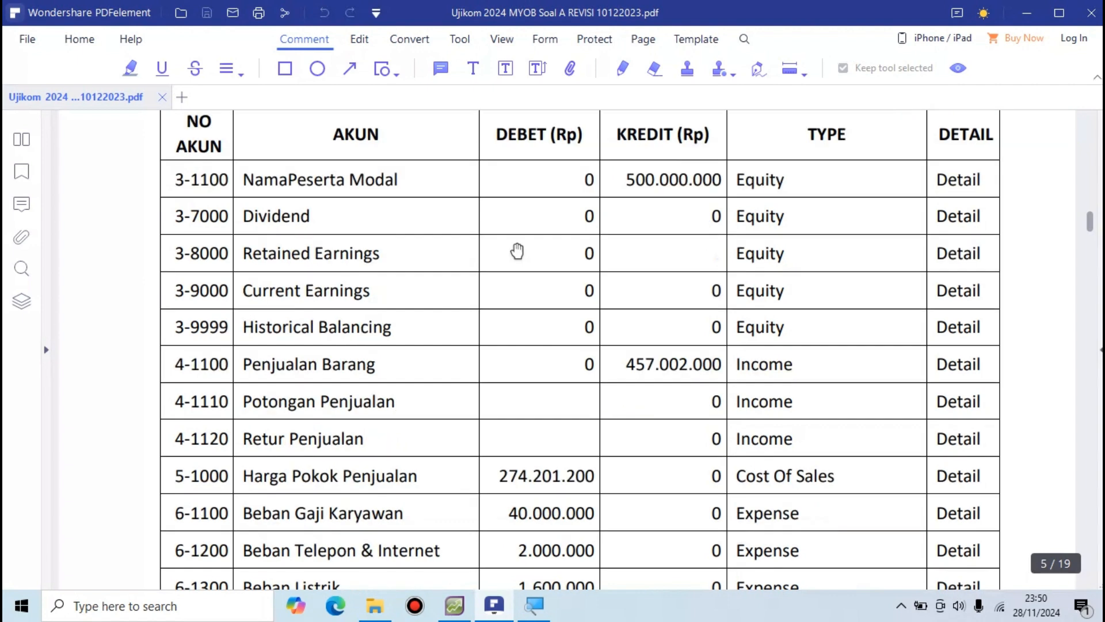
key(alt+Tab)
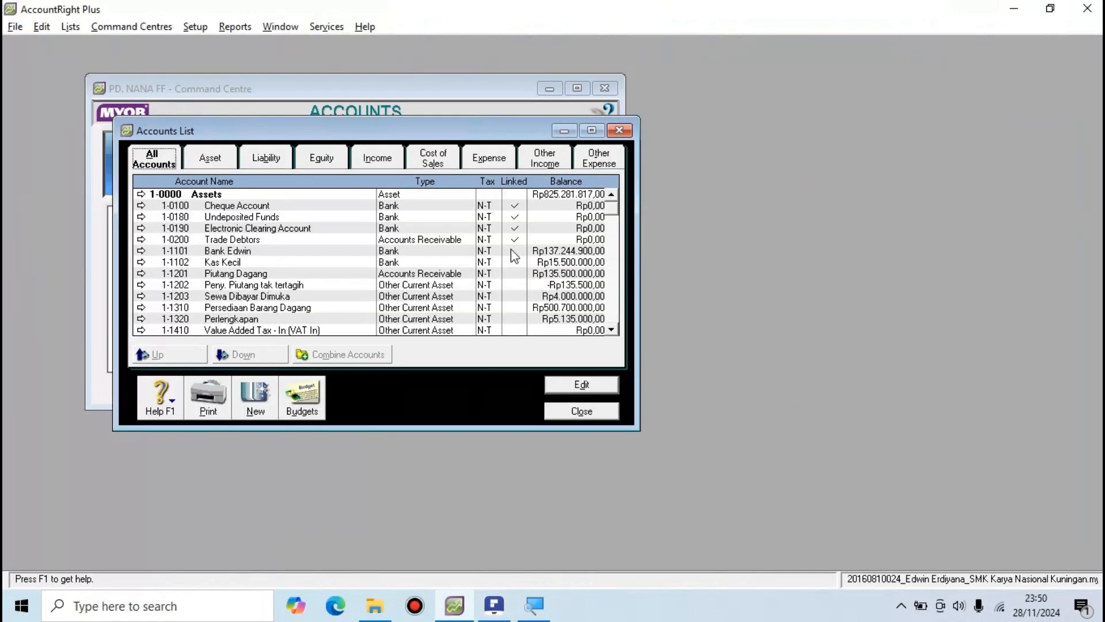